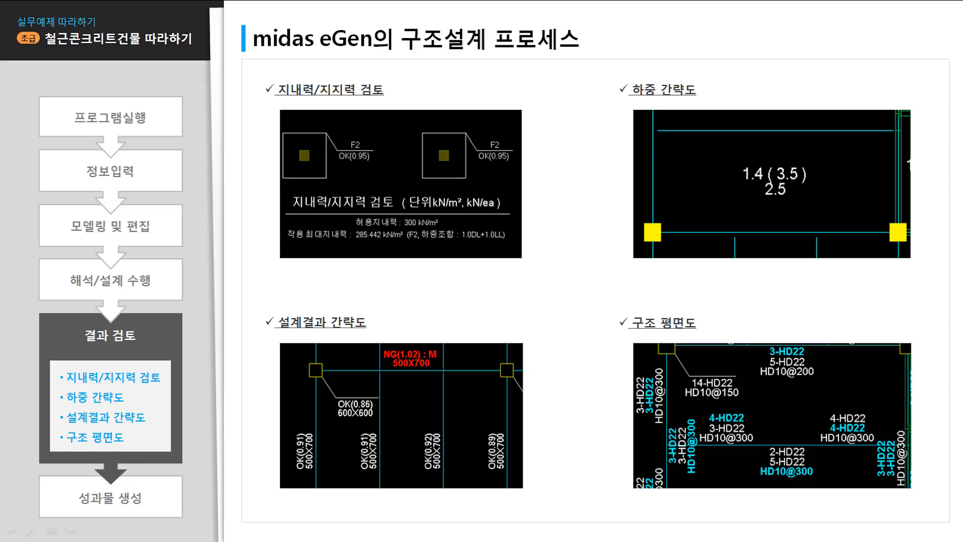
Step: Advance the slideshow from results review to the '성과물 생성' deliverables slide
key("Right")
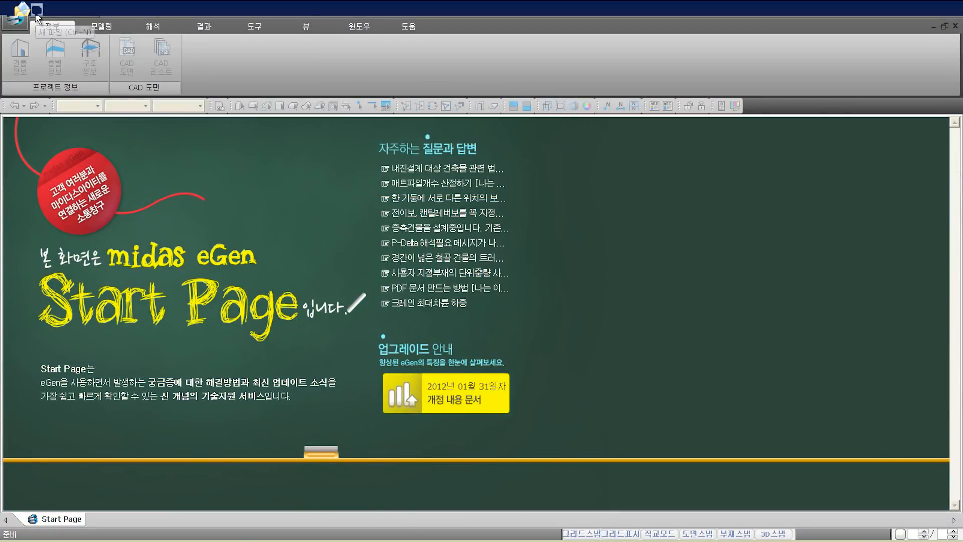
Step: Start a new blank midas eGen project showing the empty 1F floor view
left_click(36, 15)
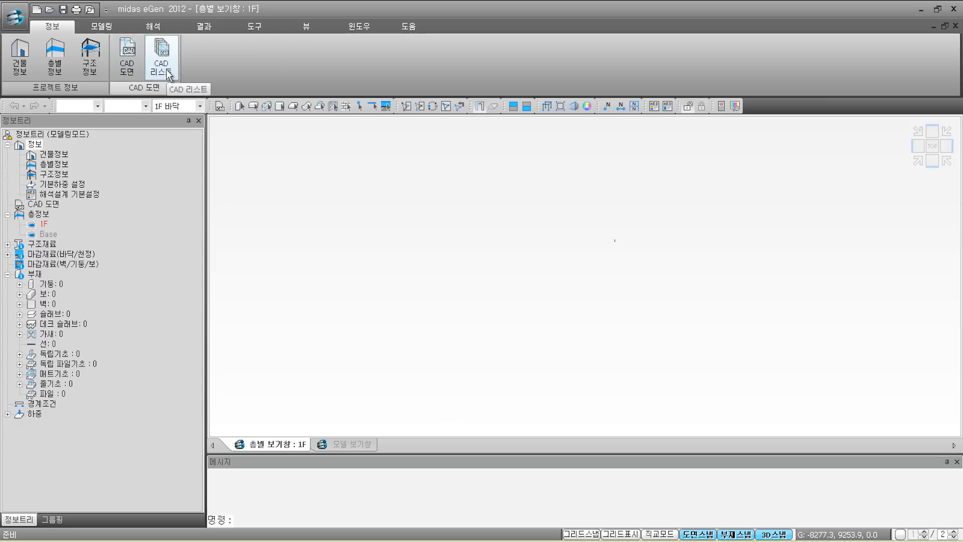
Step: Look over the 모델링, 해석 and 결과 ribbon functions, then bring up Save As for a .meb file
left_click(102, 28)
left_click(154, 30)
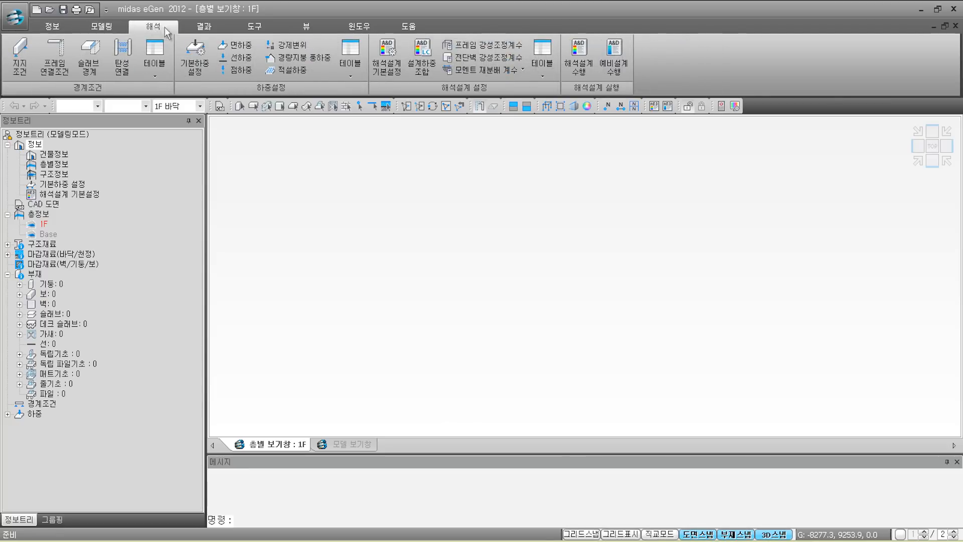
left_click(199, 27)
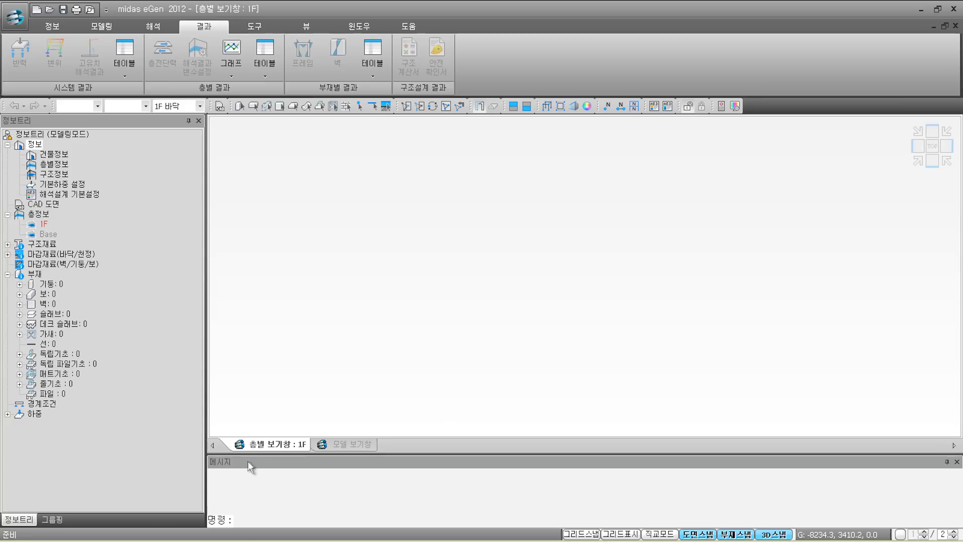
left_click(63, 9)
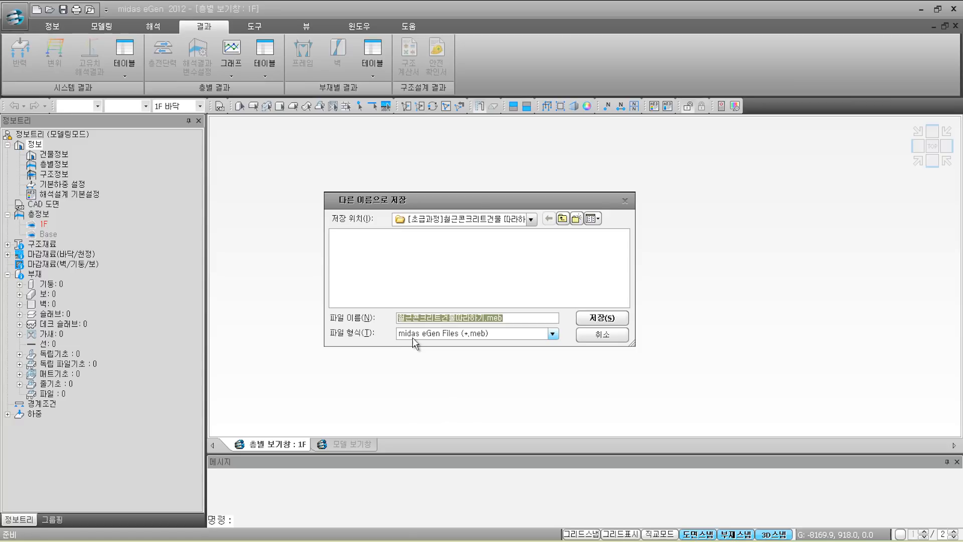
Step: Save the project as a .meb file and bring up the 정보 ribbon functions
left_click(599, 316)
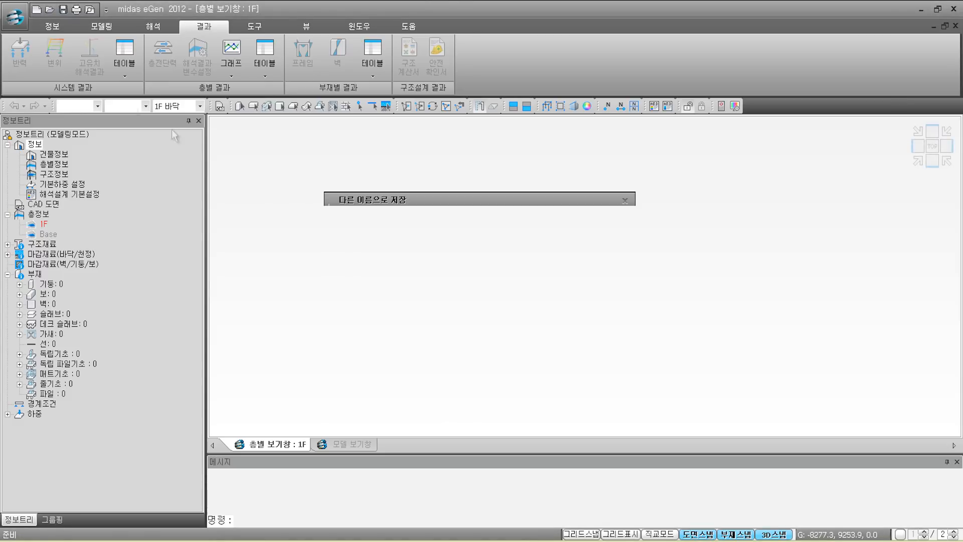
left_click(56, 25)
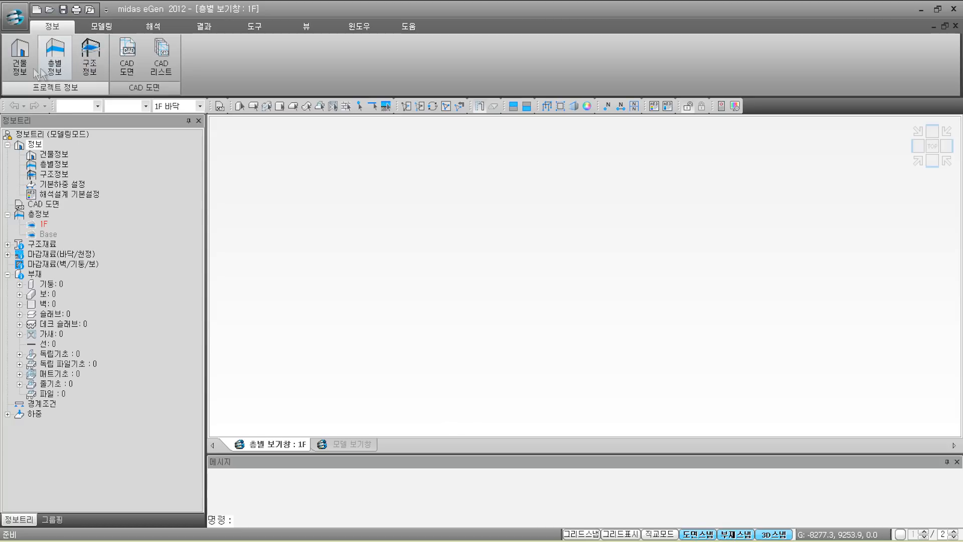
Step: Enter 'oo업무시설' as the project name in the building information
left_click(19, 69)
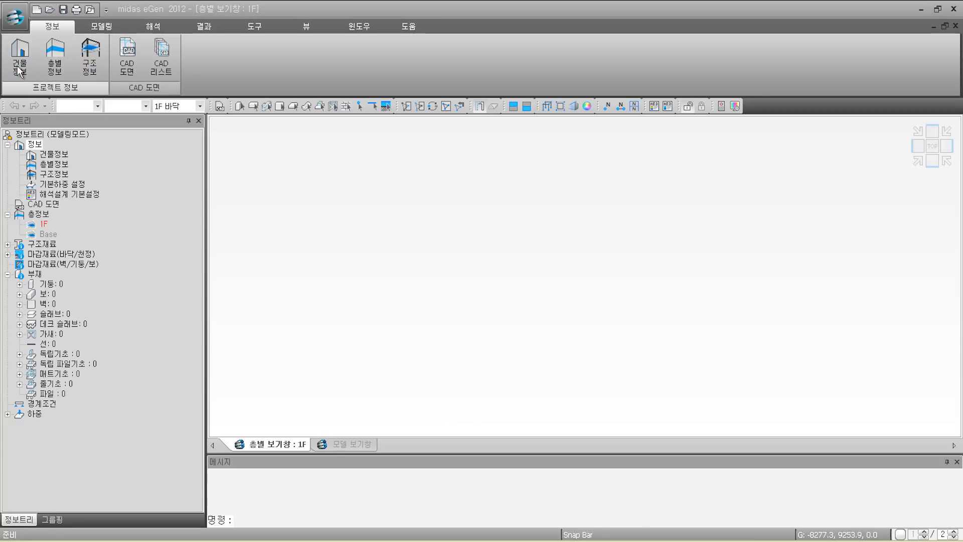
left_click(425, 141)
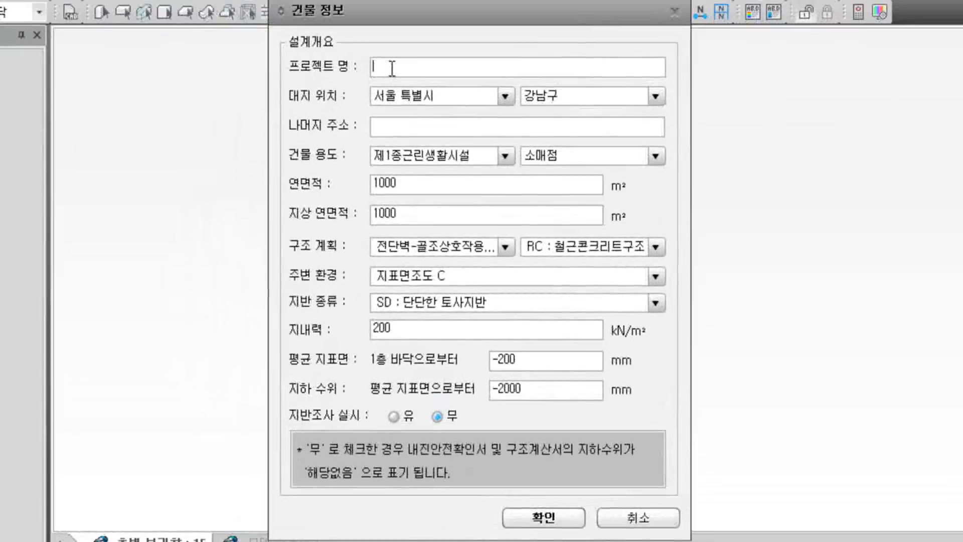
type("oo")
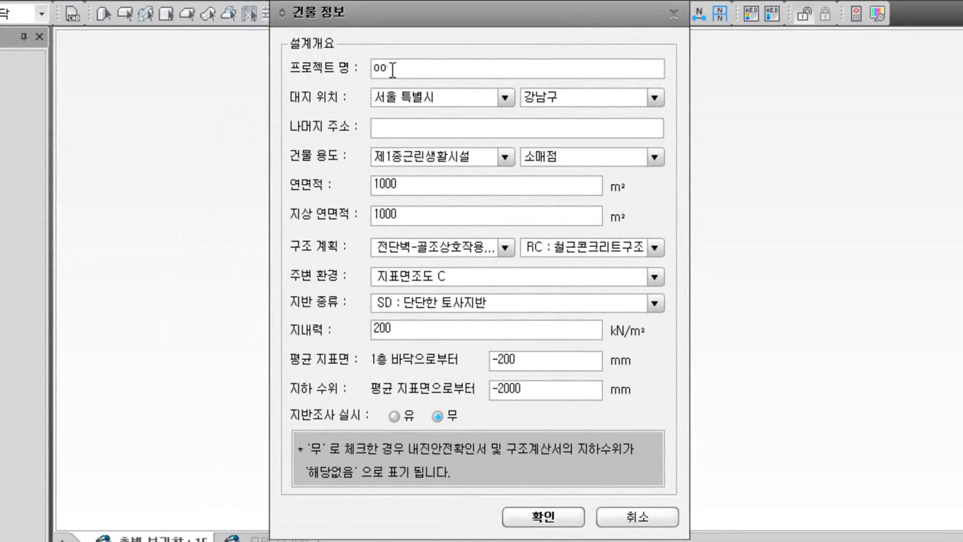
type("빌")
type("무시설")
Step: Set the site to 경기도 성남시 분당구 and fill in the remaining street address
left_click(495, 100)
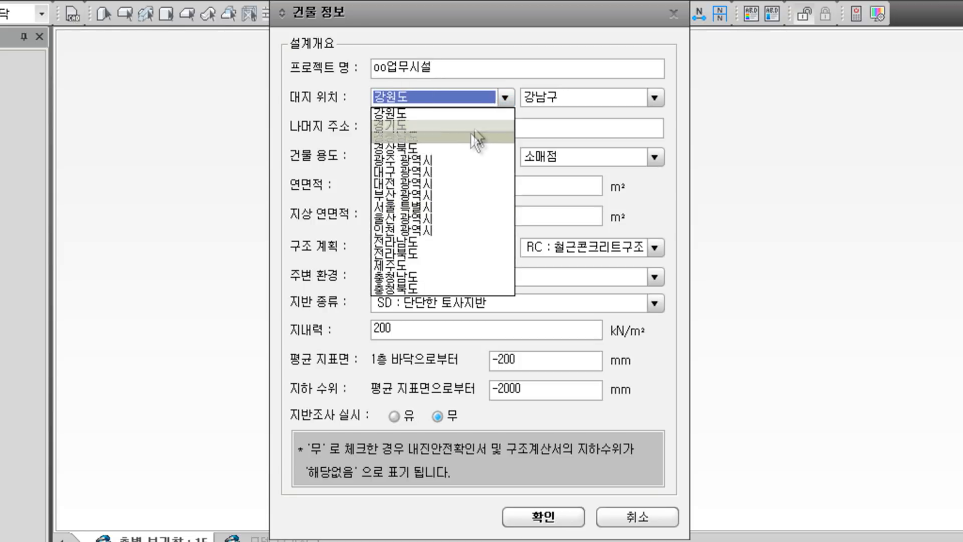
left_click(470, 126)
left_click(560, 97)
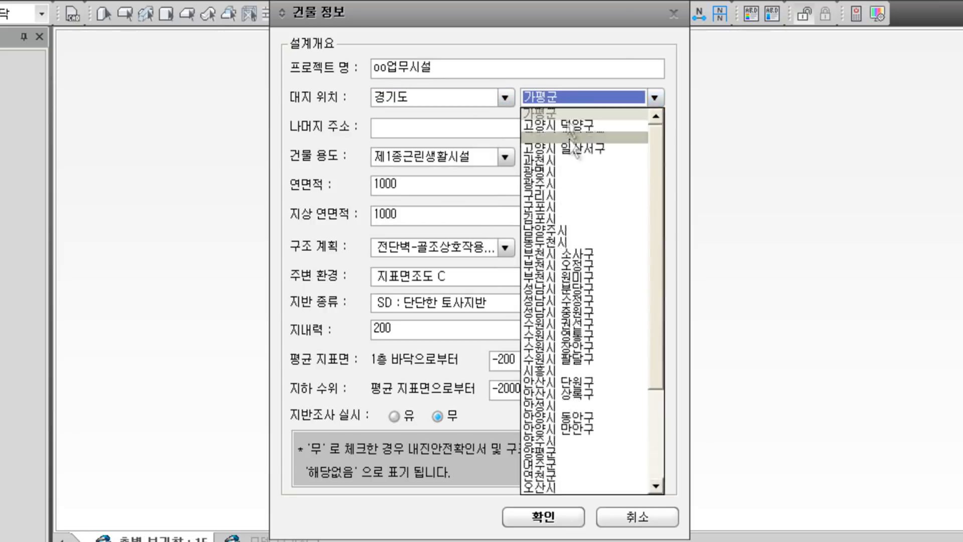
left_click(571, 288)
left_click(492, 130)
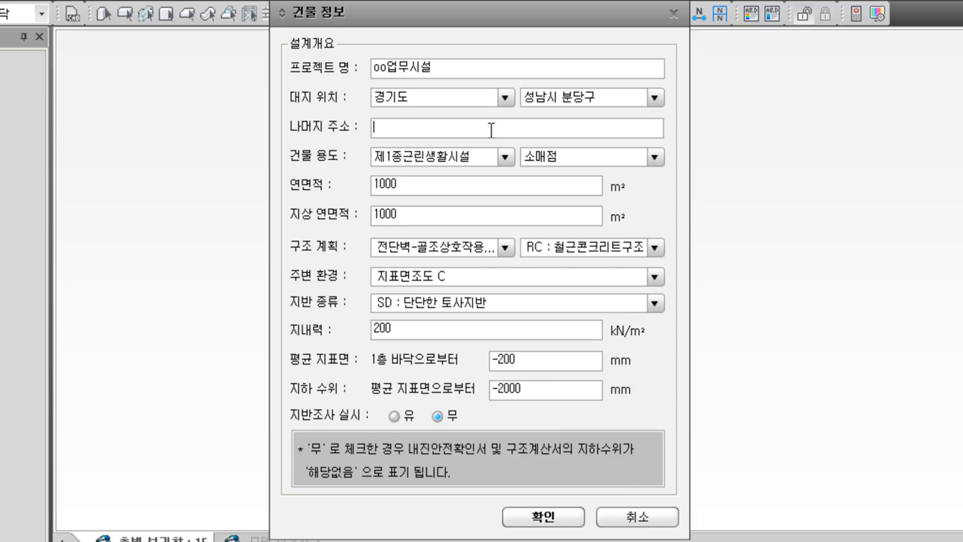
type("삼평동 00번지")
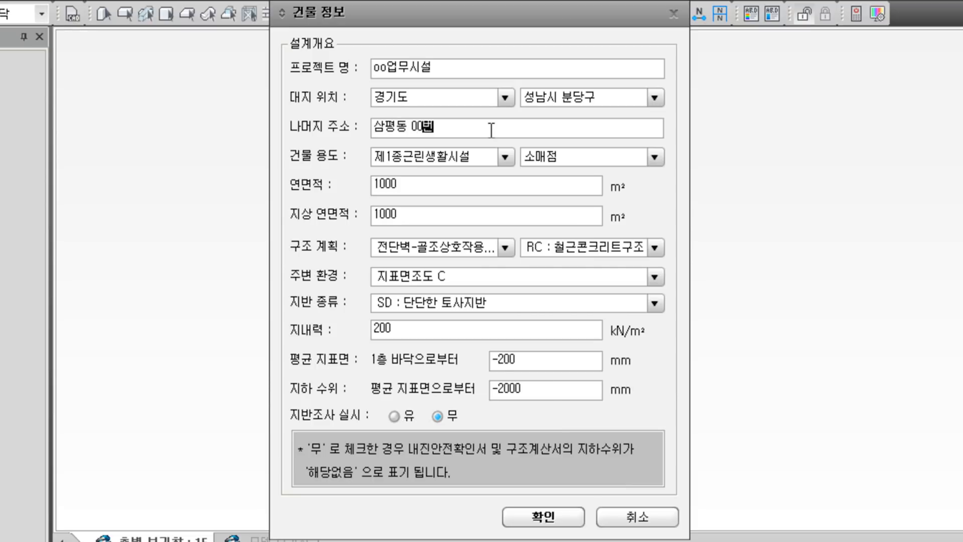
Step: Set the building use to 업무시설 with sub-type 일반업무시설
left_click(504, 158)
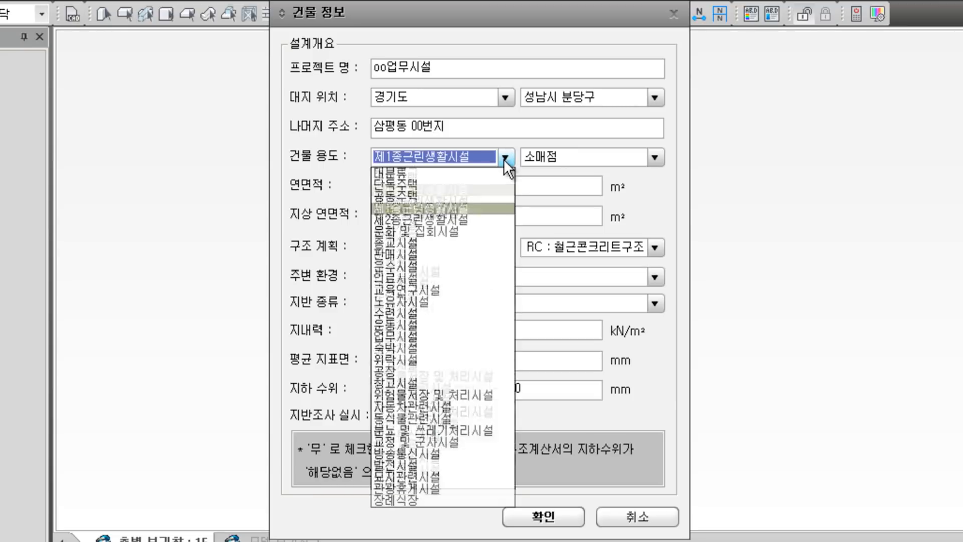
left_click(464, 338)
left_click(561, 157)
left_click(560, 195)
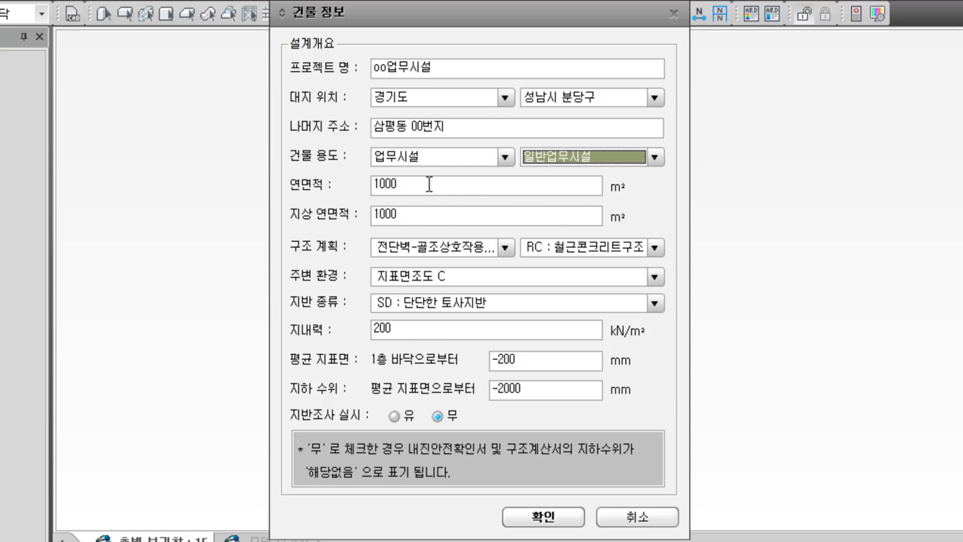
Step: Enter a total floor area of 2980.8 m² and select the above-ground area value
left_click_drag(430, 184, 362, 183)
type("2")
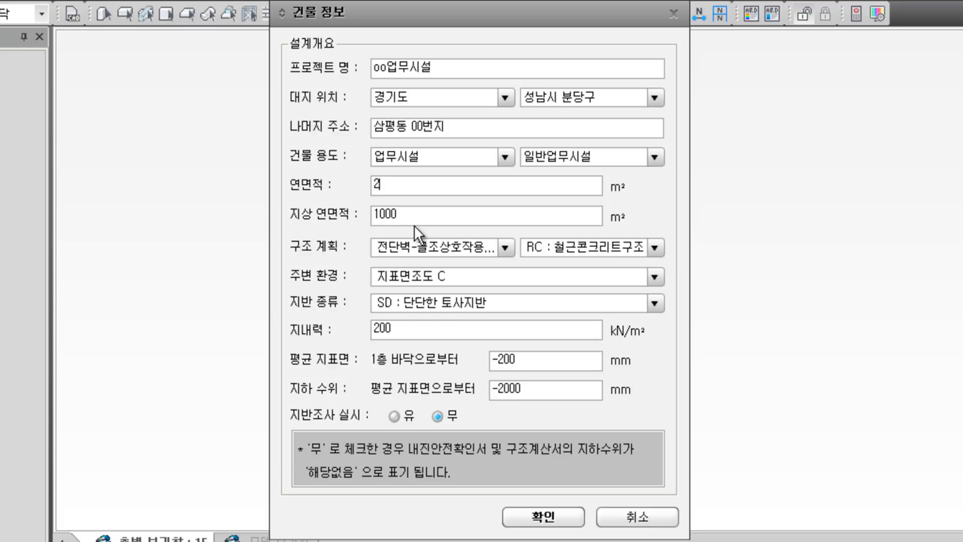
type("980.8")
left_click_drag(416, 215, 369, 215)
type("2980.8")
Step: Choose the shear wall–frame interaction system, keep roughness C, and set soil class SC
left_click(497, 244)
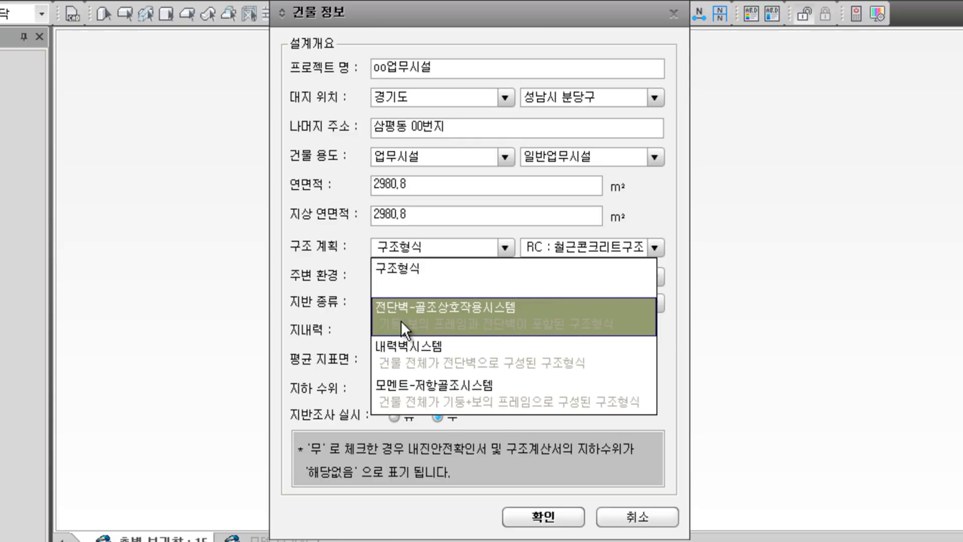
left_click(402, 320)
left_click(455, 276)
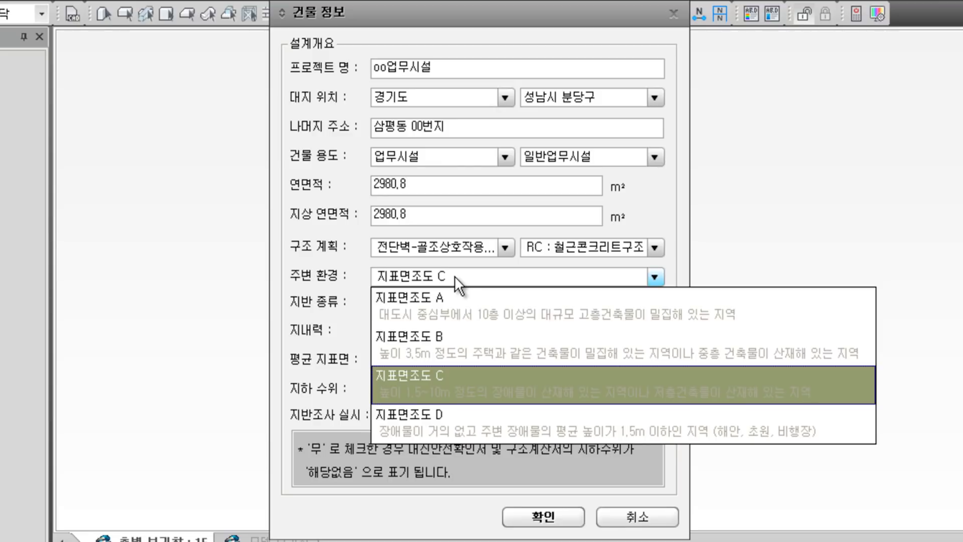
left_click(454, 275)
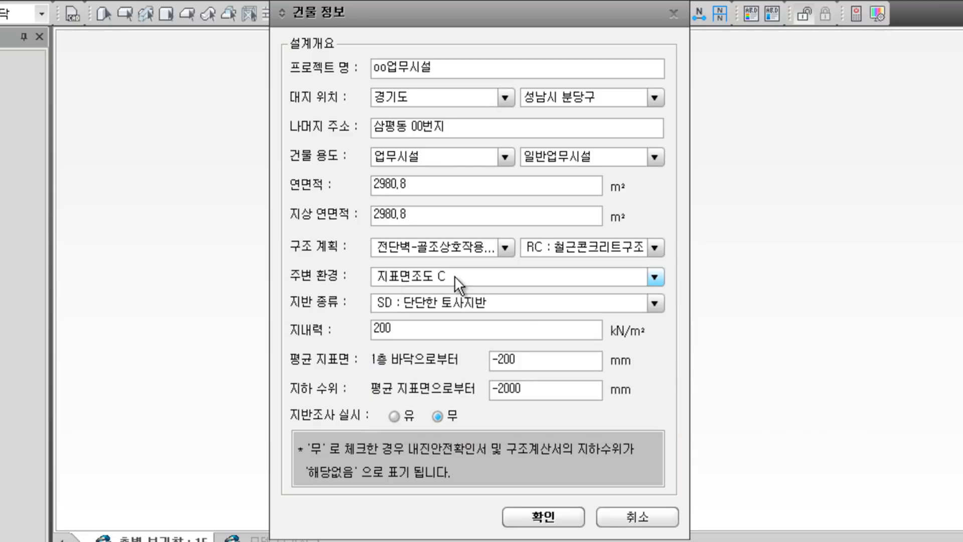
left_click(454, 303)
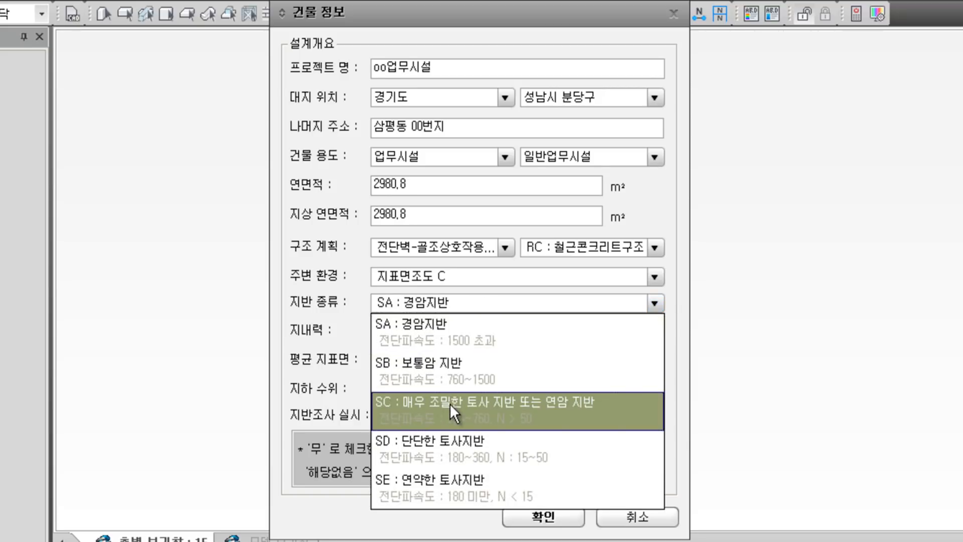
left_click(450, 403)
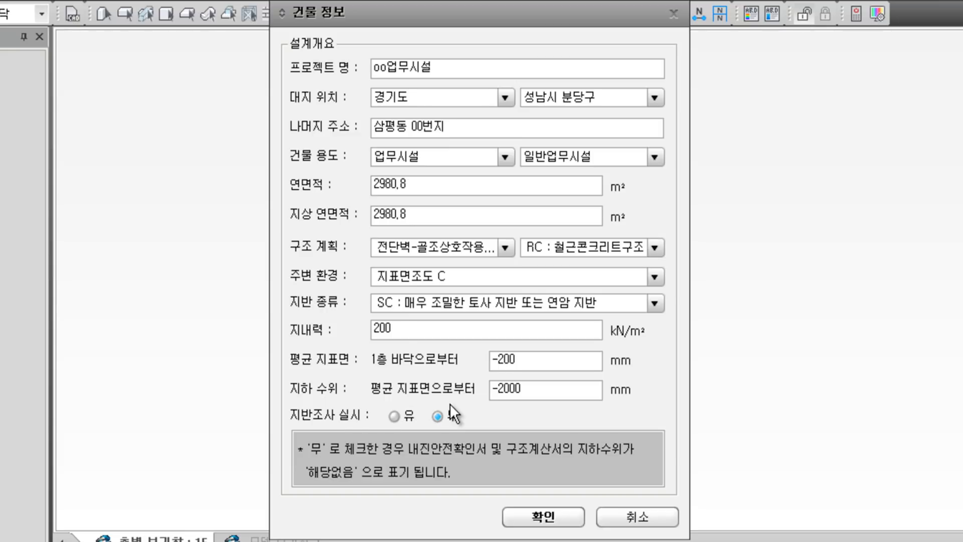
Step: Change the soil bearing capacity to 300 kN/m² and confirm the building information
left_click_drag(389, 329, 362, 327)
type("300")
left_click(561, 513)
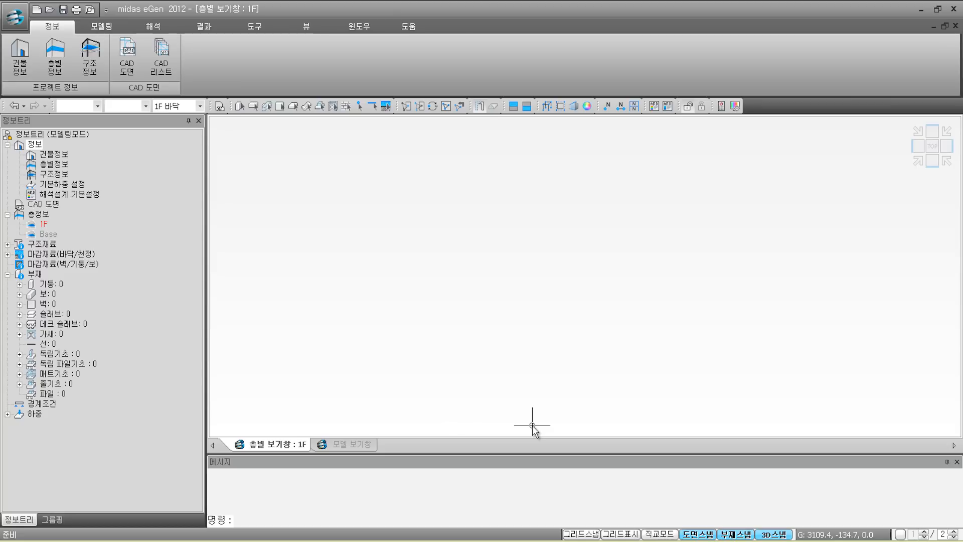
Step: Switch the workspace from the 1F floor view to the model view window
key("ctrl+Tab")
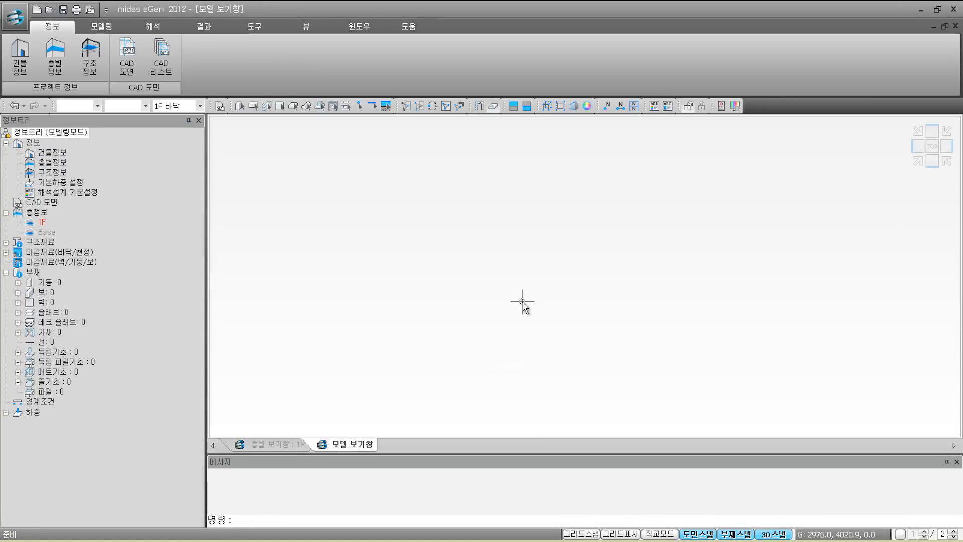
Step: In the story information, add a trial 2F, set a 4000 mm height, and add B1F
left_click(56, 69)
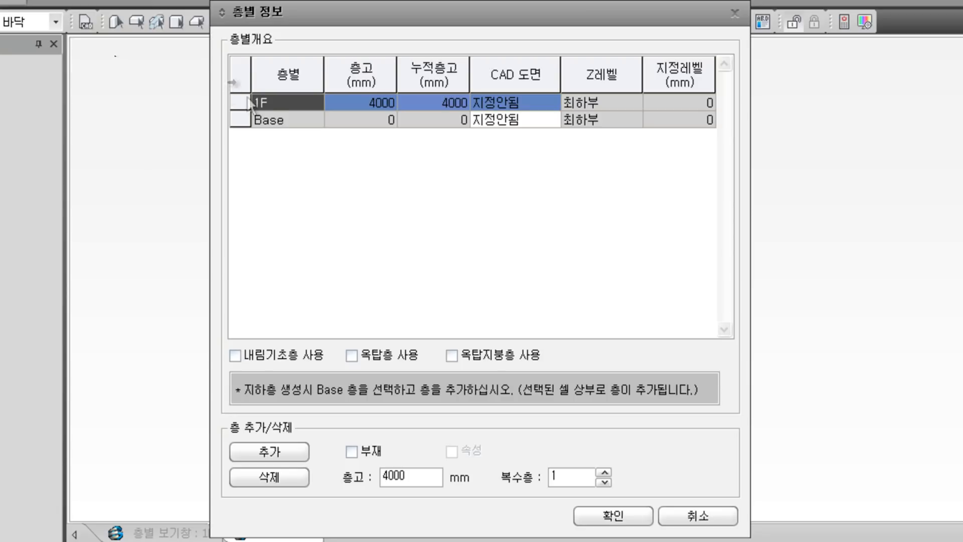
left_click(300, 450)
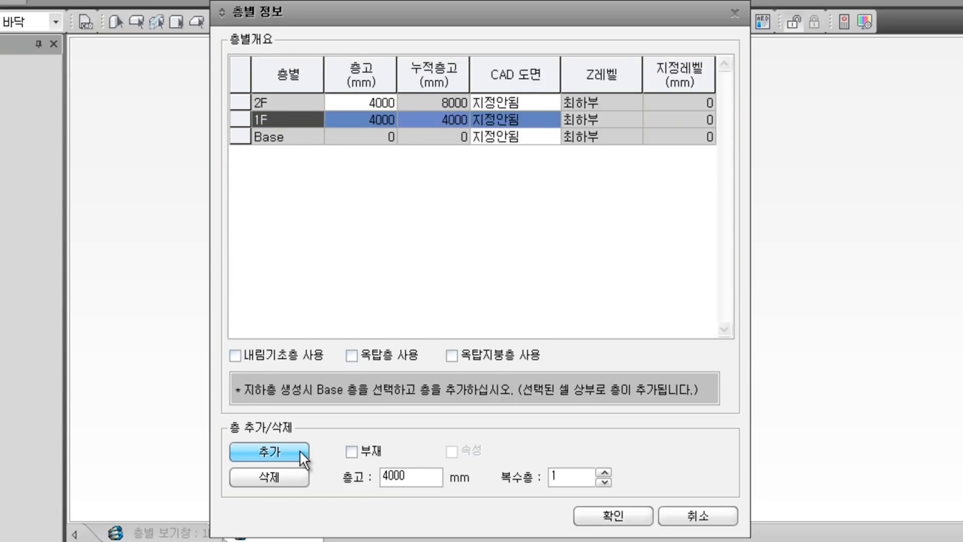
left_click(295, 140)
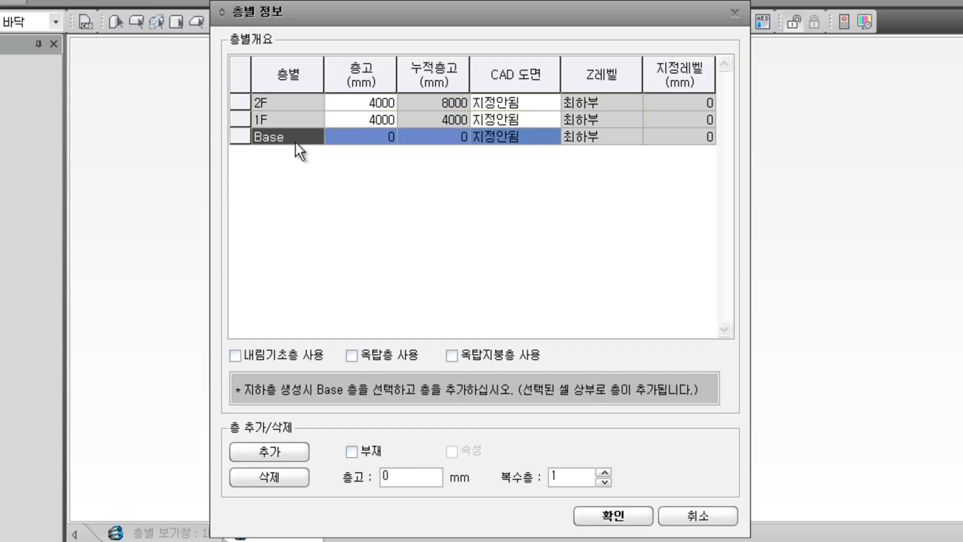
left_click(407, 477)
type("4000")
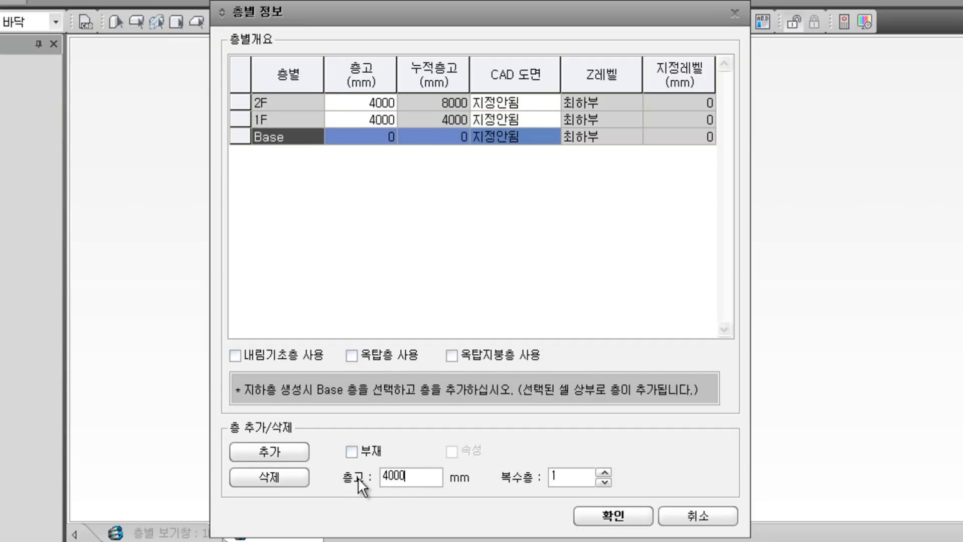
left_click(291, 452)
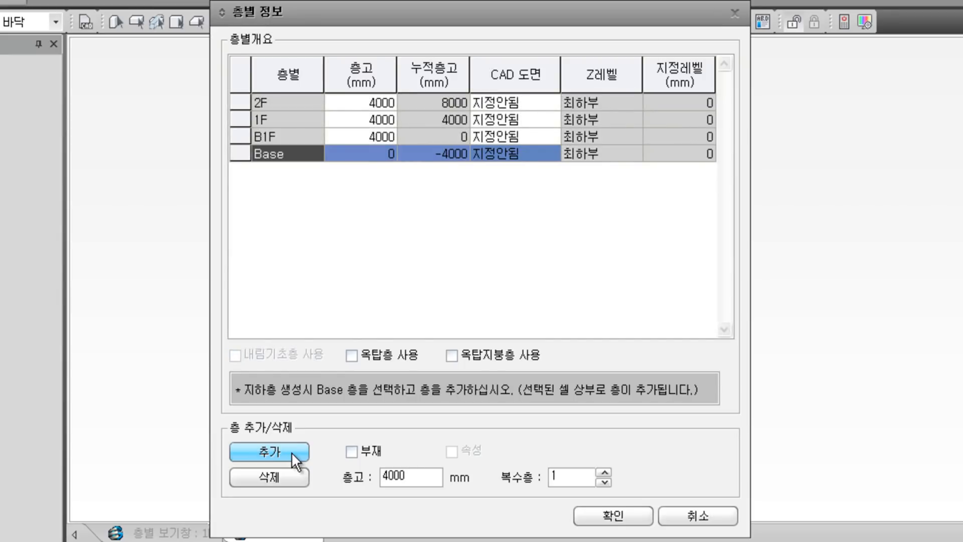
Step: Delete the trial B1F and 2F stories, leaving only 1F and Base
left_click(245, 136)
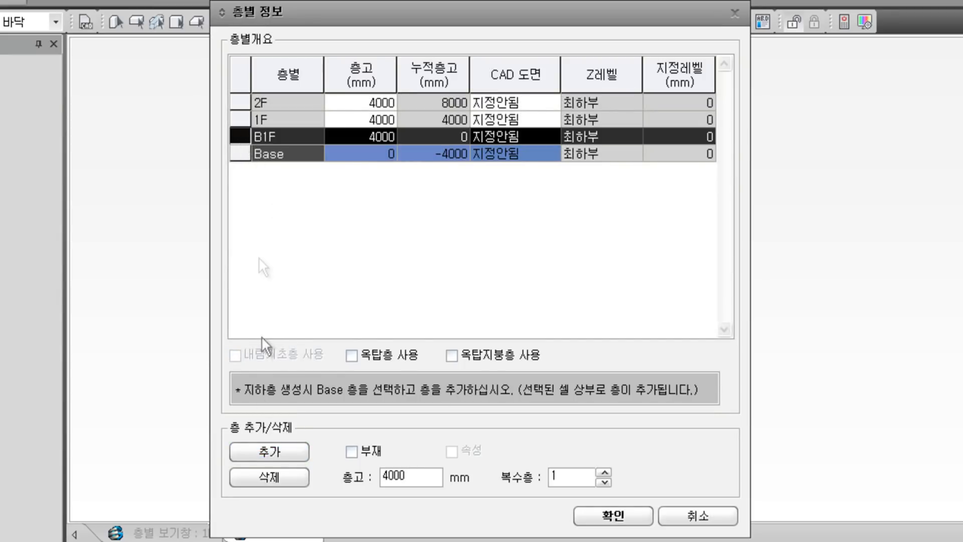
left_click(279, 477)
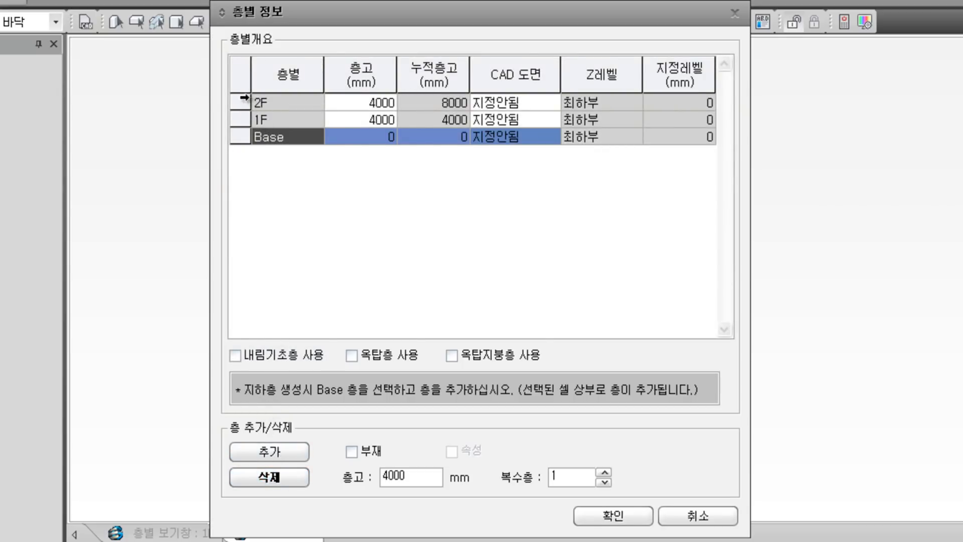
left_click(241, 102)
left_click(260, 476)
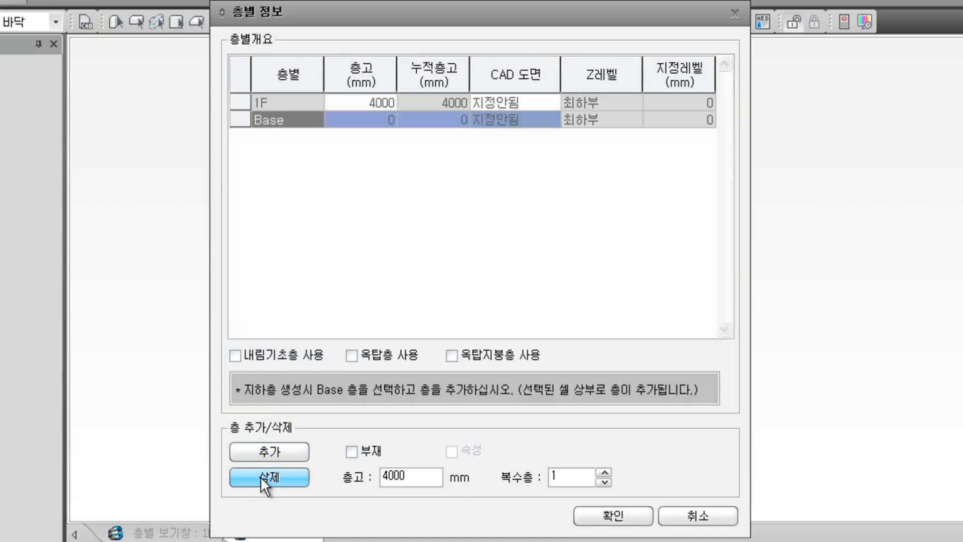
left_click(372, 167)
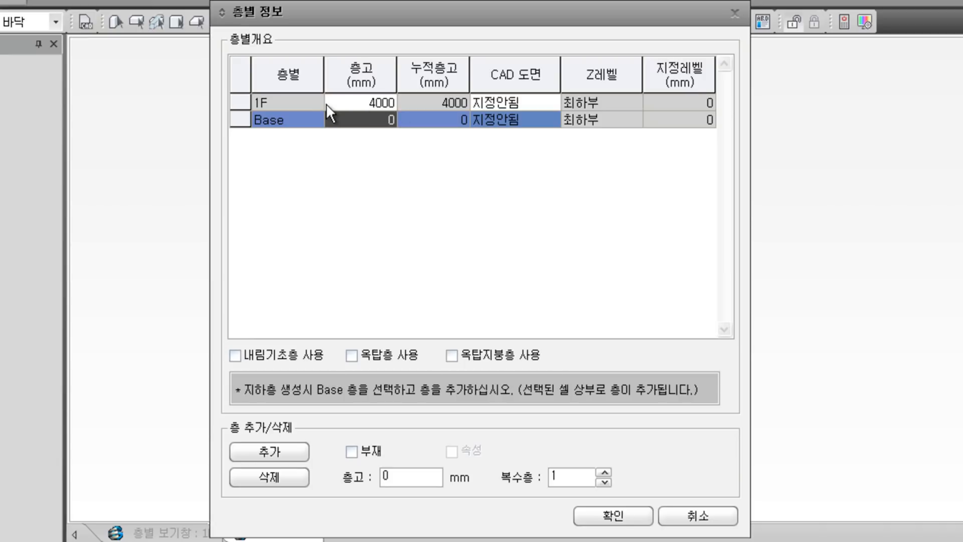
Step: Add 2F and 3F at 4000 mm above 1F and enable the 내림기초 foundation level
left_click(290, 102)
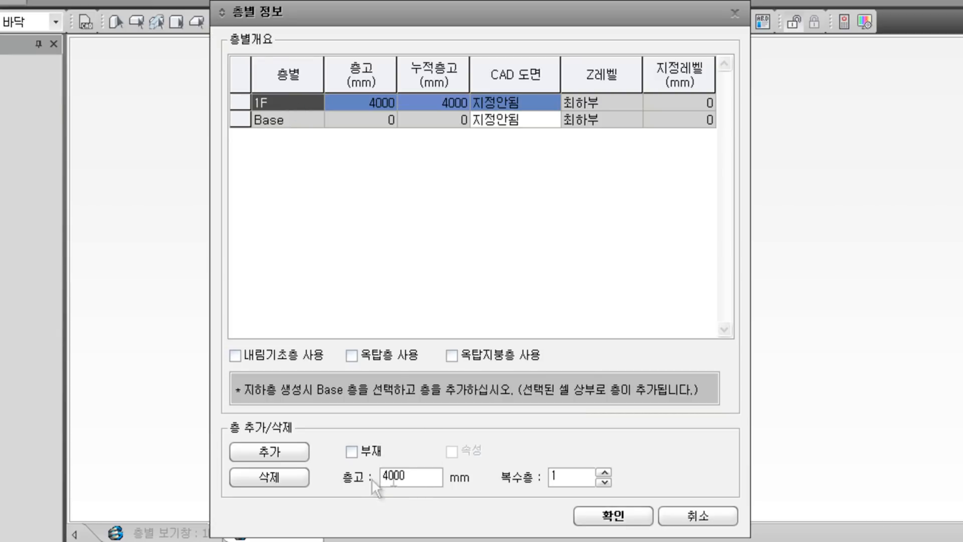
left_click(605, 472)
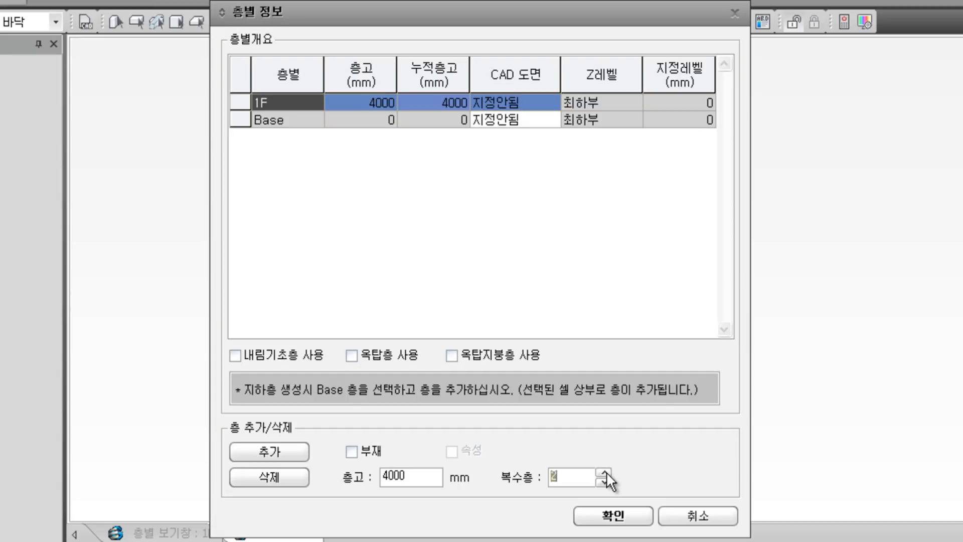
left_click(287, 454)
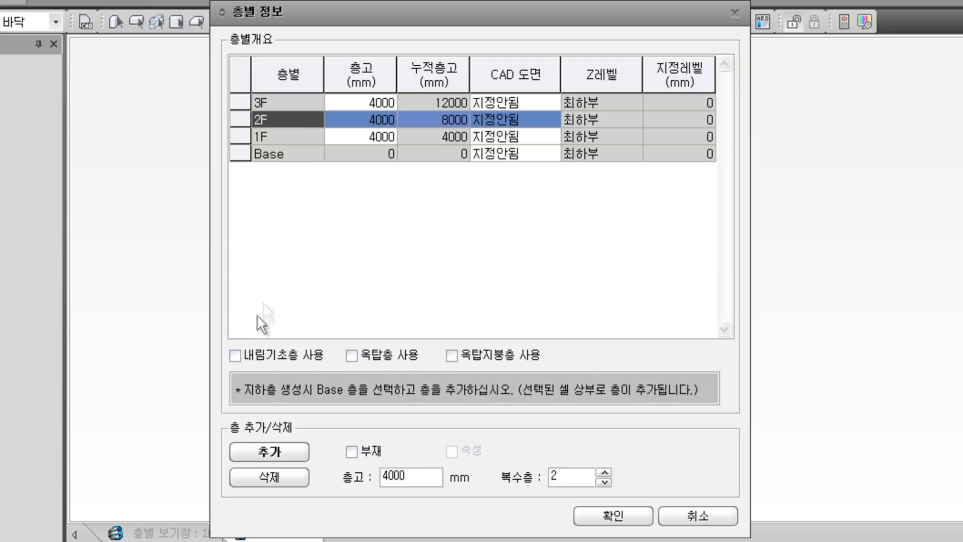
left_click(234, 356)
Step: Change the 내림기초 story height to 1200 mm and confirm the story settings
left_click(357, 150)
left_click(357, 150)
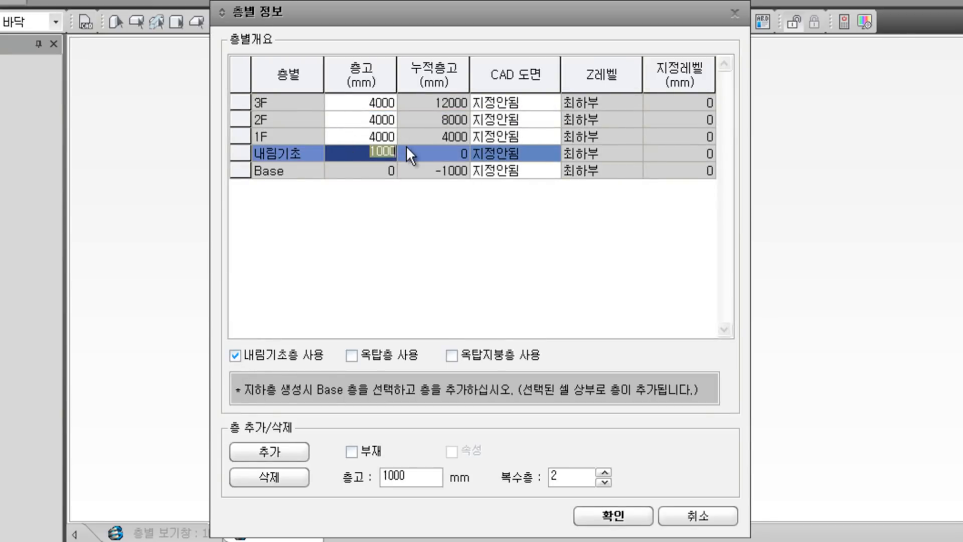
type("1200")
left_click(448, 105)
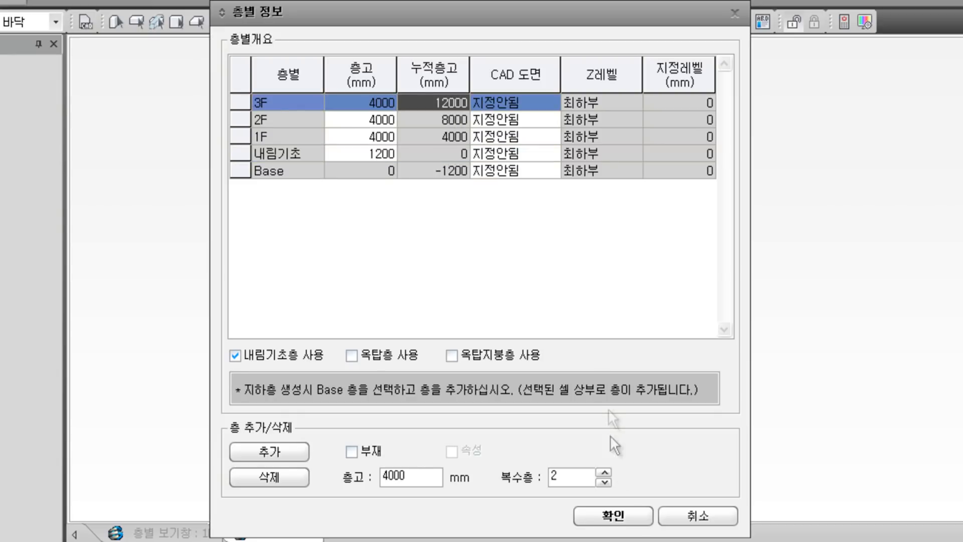
left_click(626, 516)
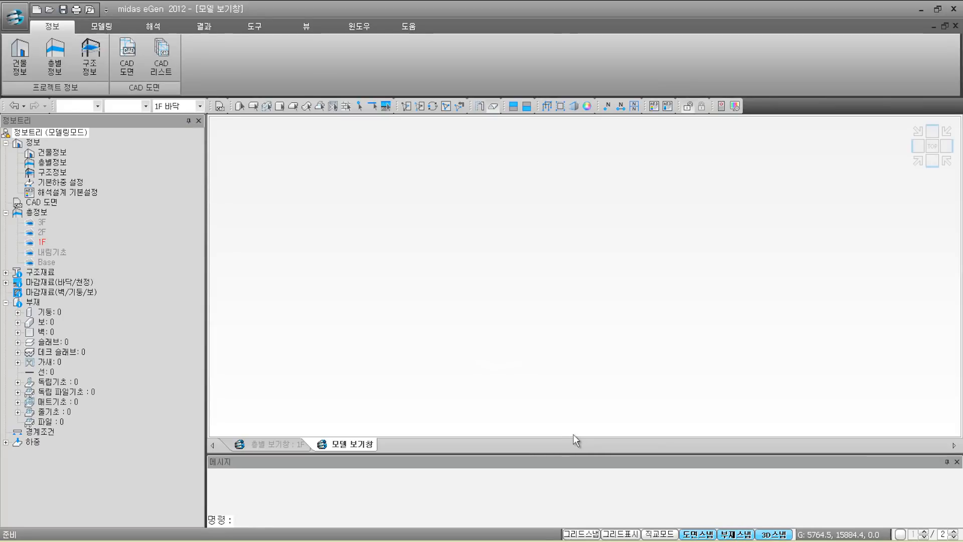
Step: Review the structure information table: 3F concrete grade options (left at C24) and 1F finish and live loads
left_click(104, 70)
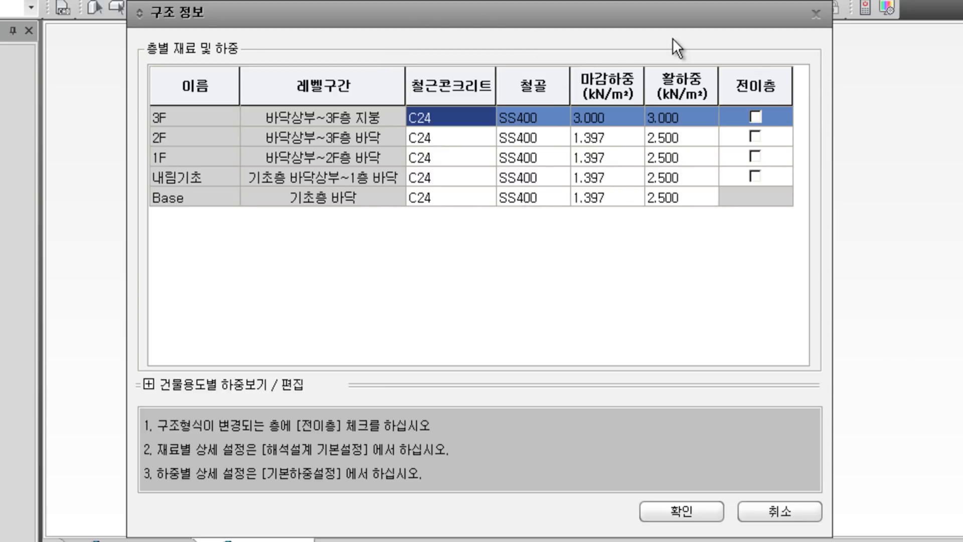
left_click(483, 120)
left_click(483, 120)
left_click(483, 119)
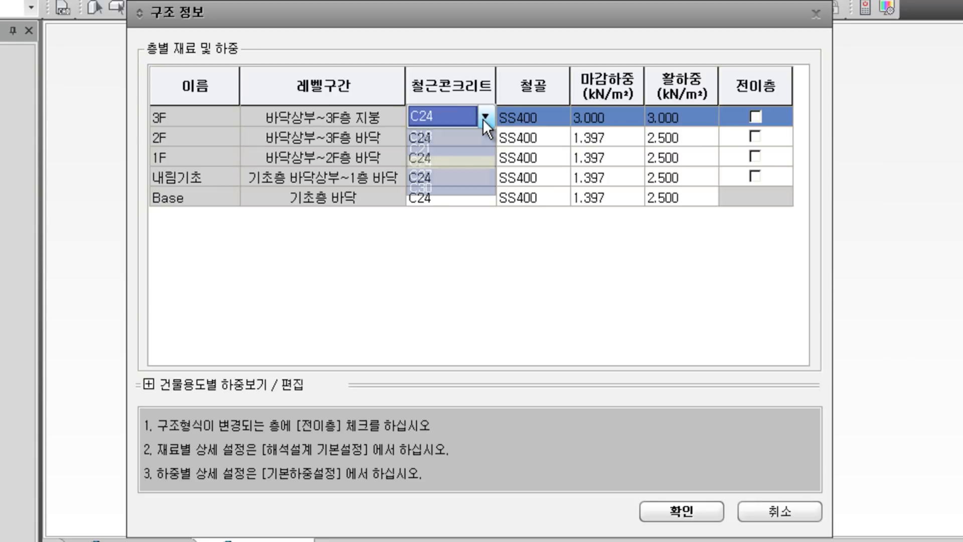
left_click(598, 155)
left_click(680, 156)
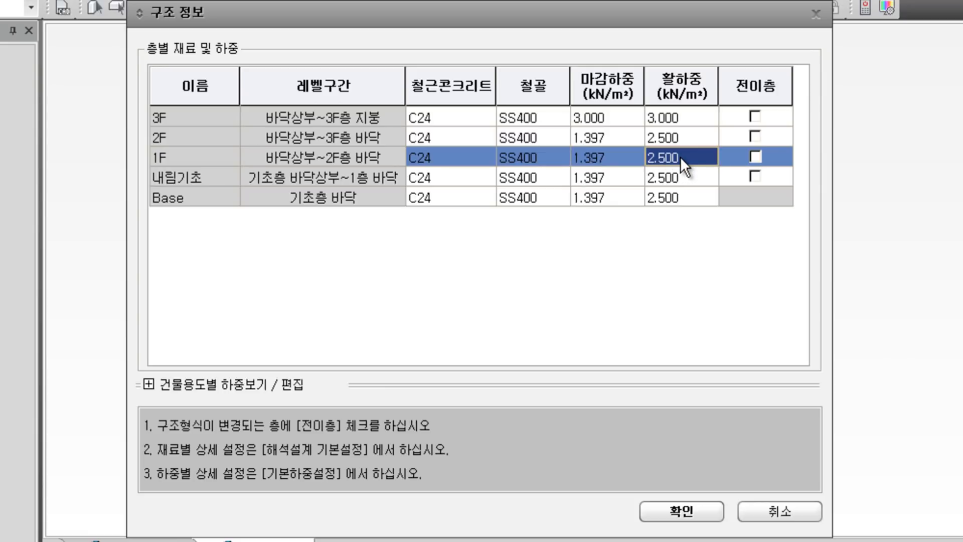
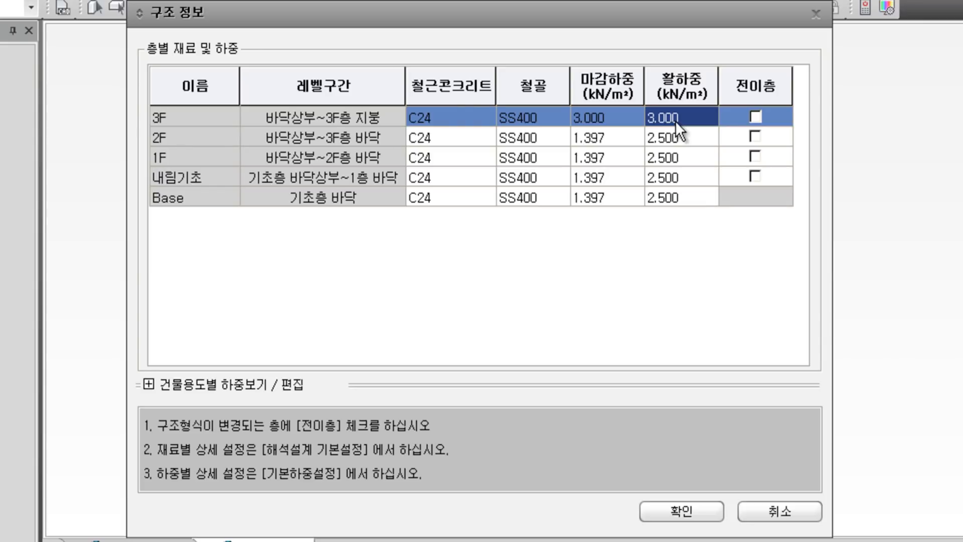
Step: Enter 1 in the 3F 활하중 cell and confirm the 구조 정보 table
left_click(678, 116)
type("1")
key("Return")
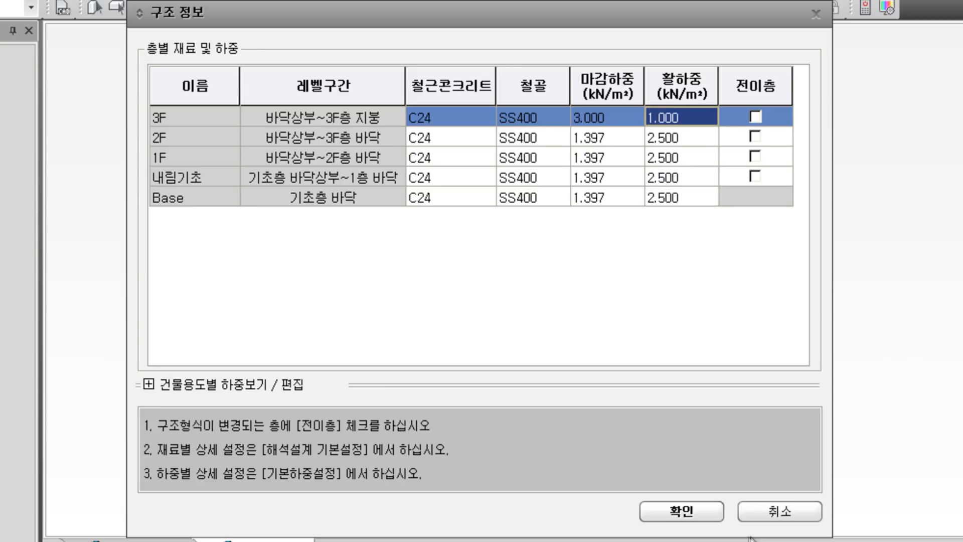
left_click(716, 517)
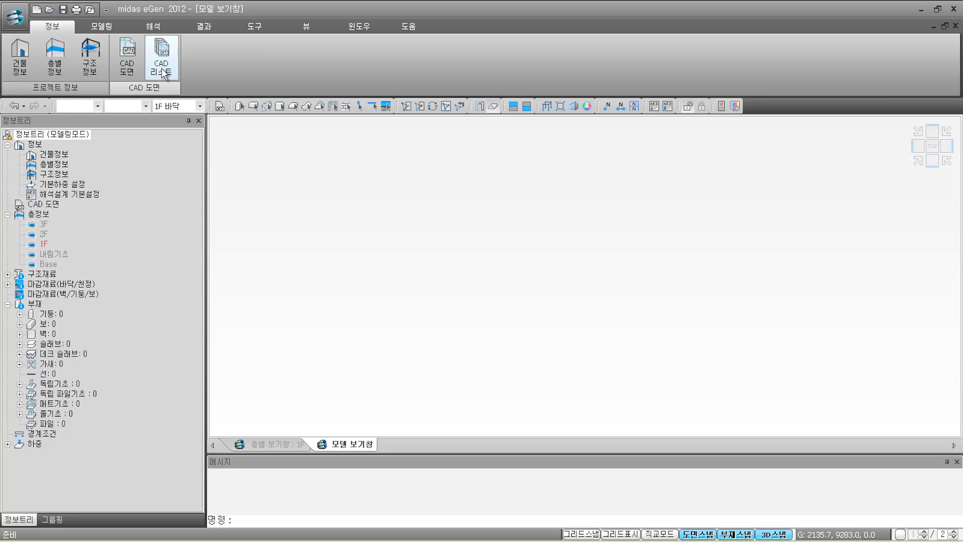
Step: Launch the CAD 도면 편집 window from the 정보 ribbon's CAD 도면 command
left_click(124, 76)
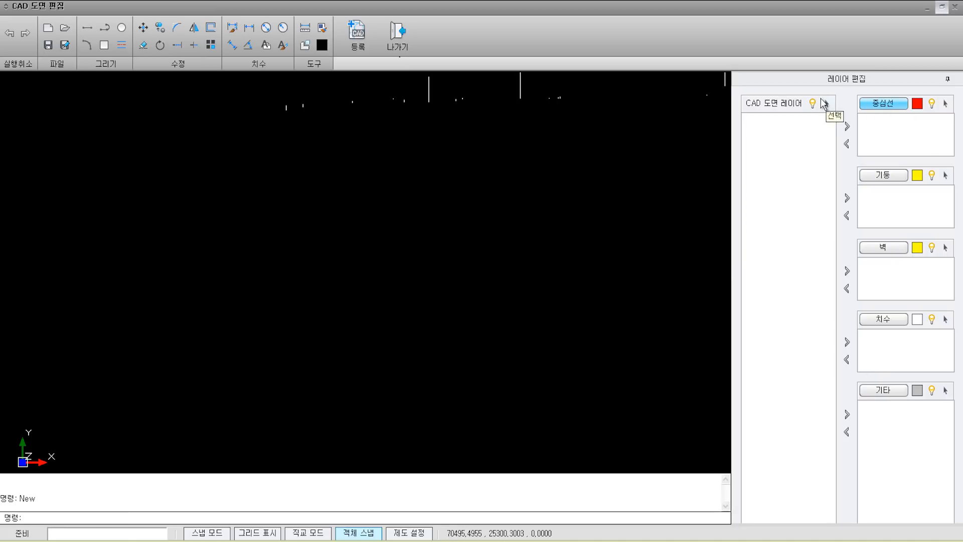
Step: Load [기초]철근콘크리트건물따라하기.dwg into the CAD editor and cancel the pending command
left_click(66, 28)
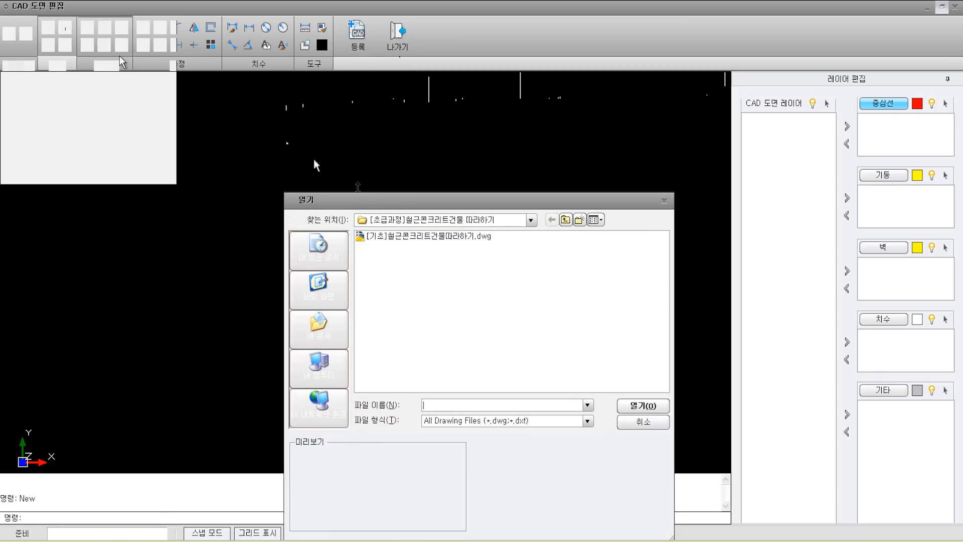
left_click(415, 237)
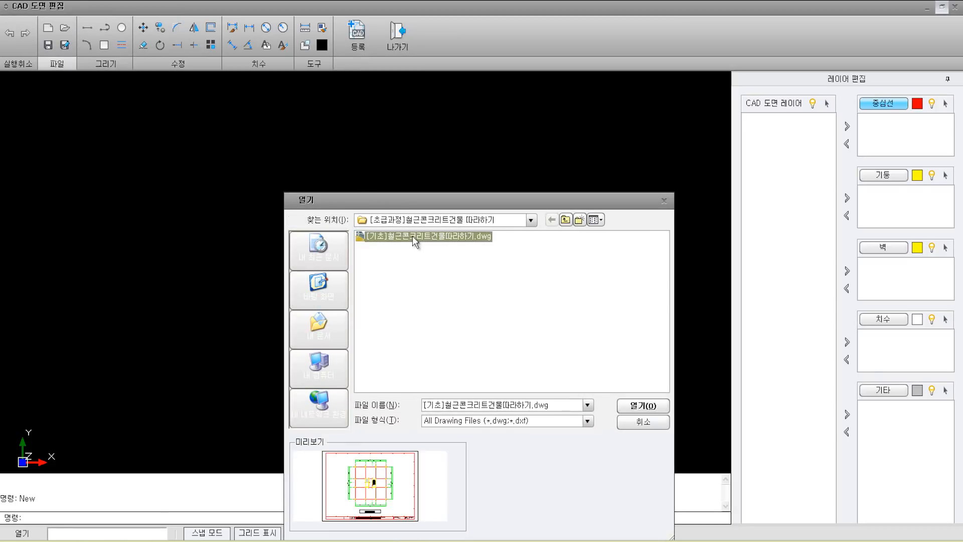
left_click(643, 406)
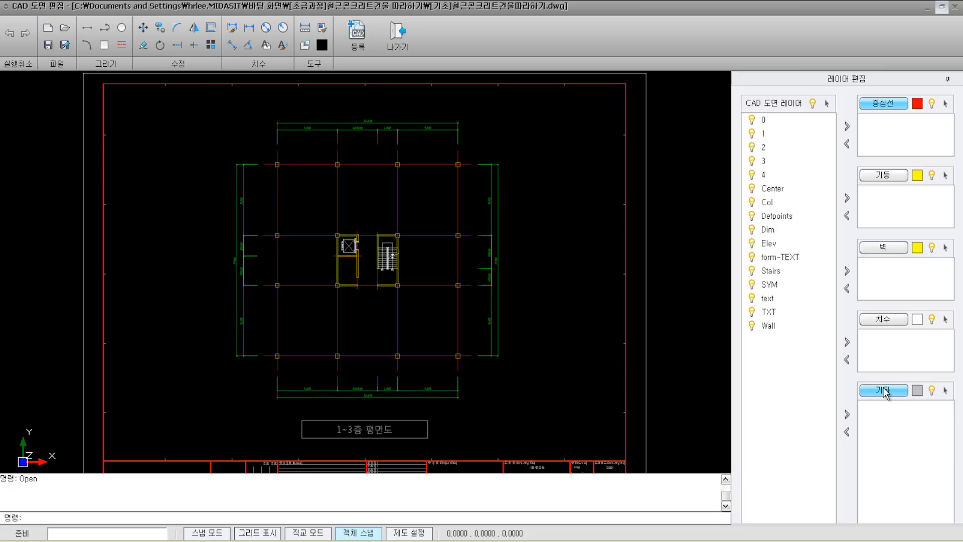
key("Escape")
key("Escape")
key("Escape")
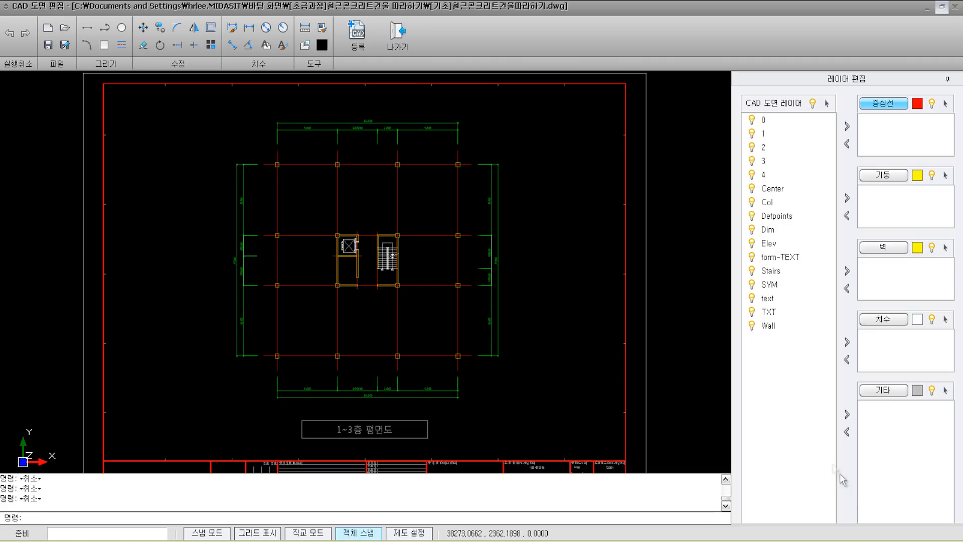
Step: Map layers Center, Col, Wall, Dim and Stairs to groups 중심선, 기둥, 벽, 치수 and 기타
left_click(780, 189)
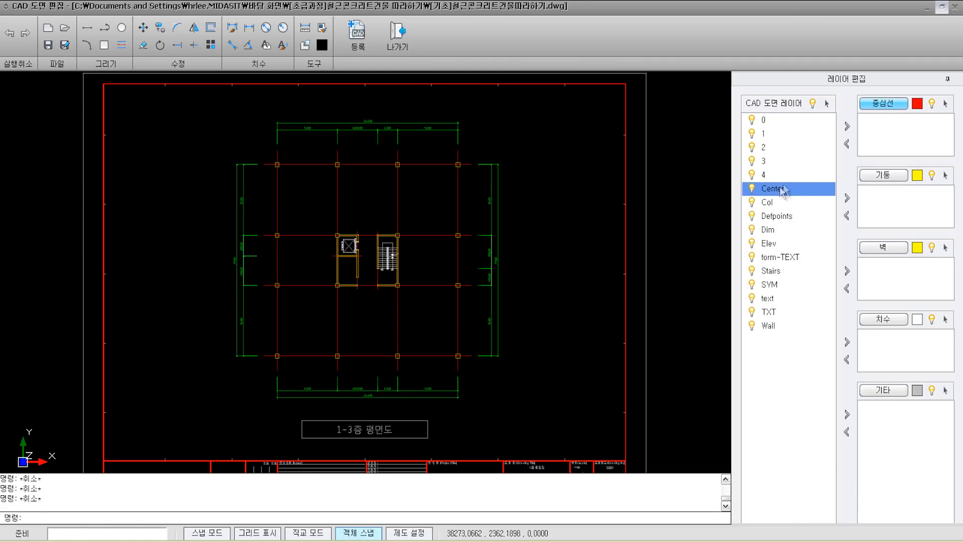
left_click(847, 127)
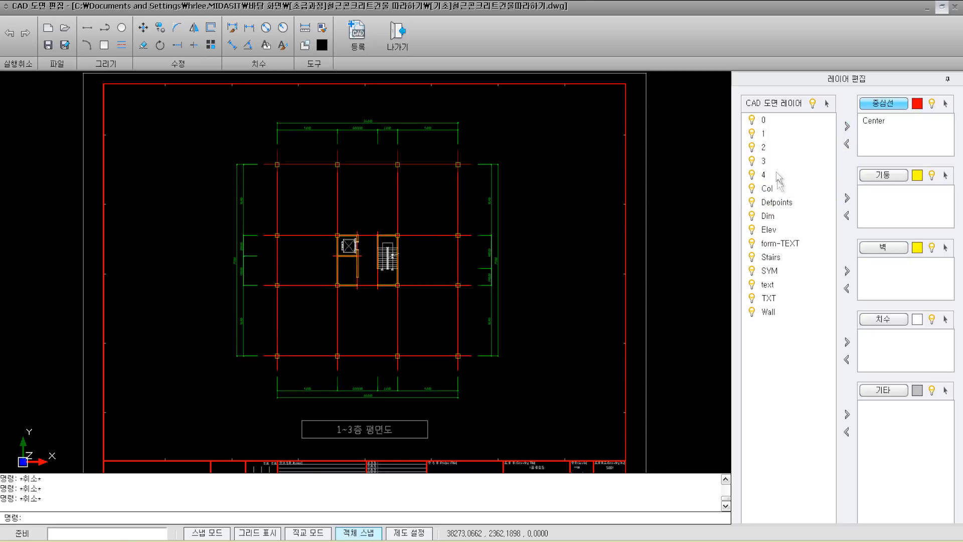
left_click(771, 191)
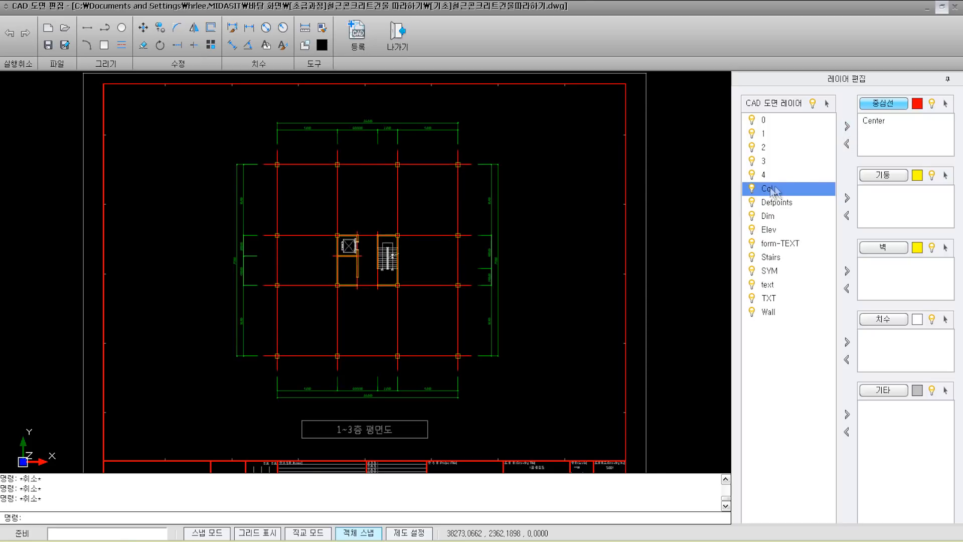
left_click(884, 200)
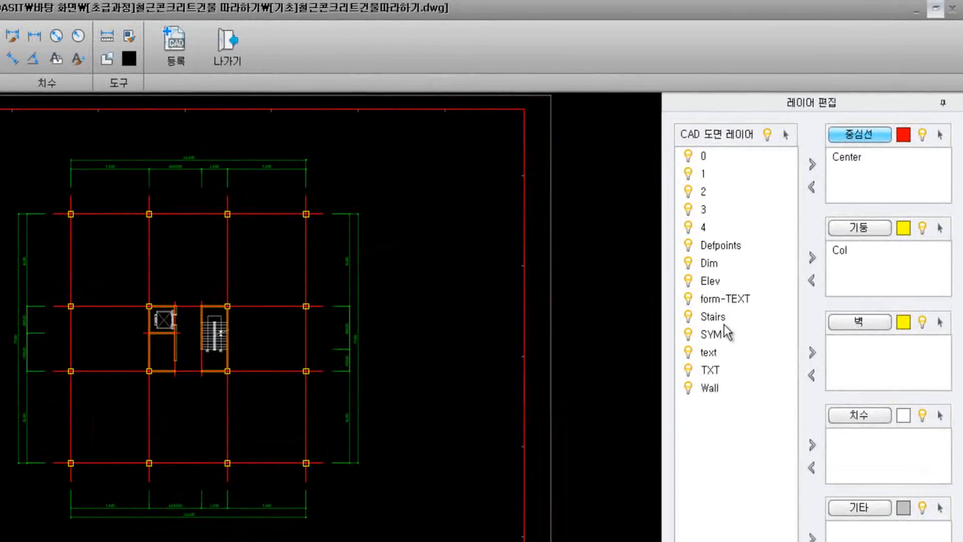
left_click(719, 388)
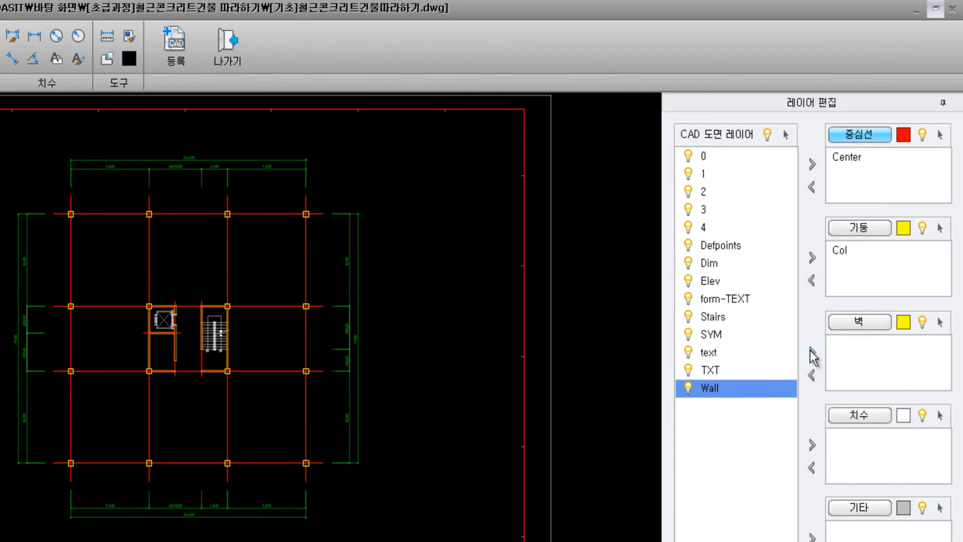
left_click(812, 353)
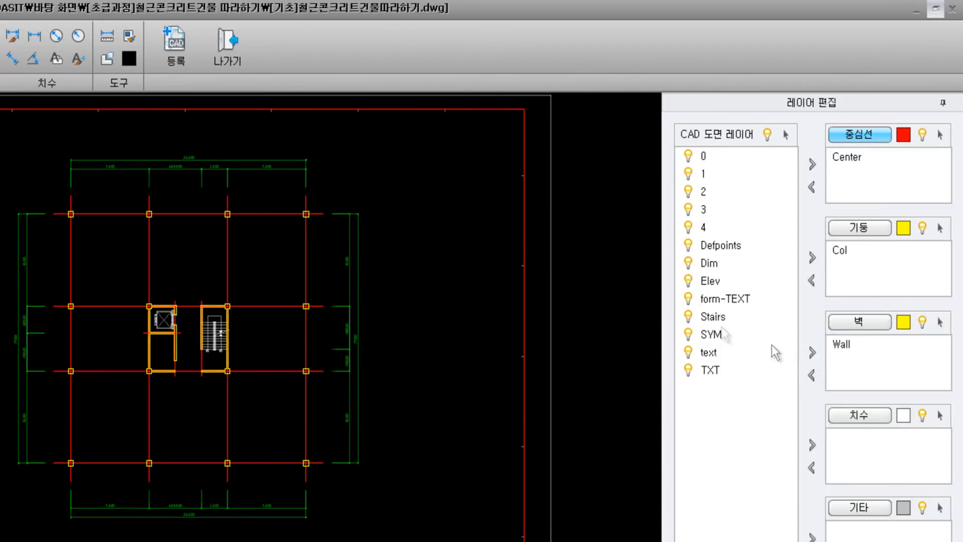
left_click(709, 263)
left_click(812, 445)
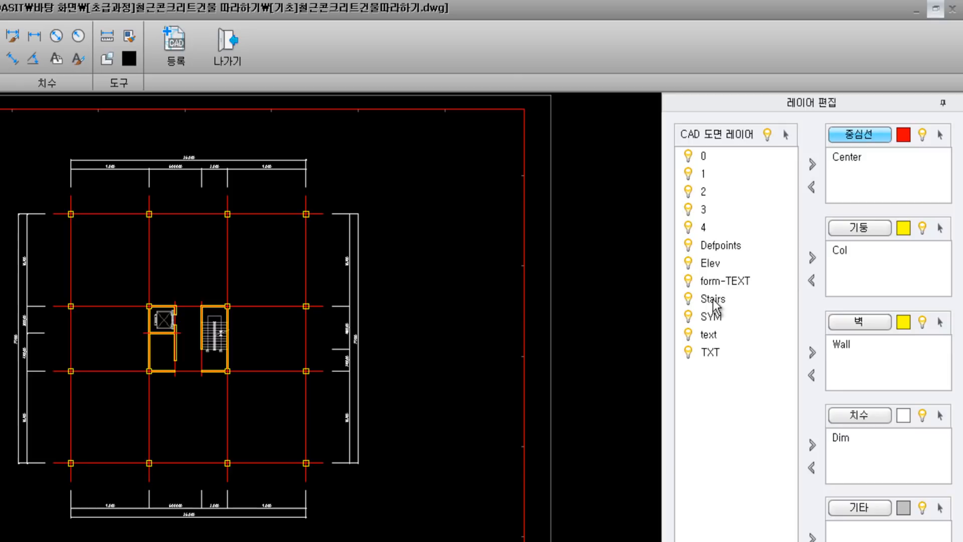
left_click(713, 299)
left_click(811, 536)
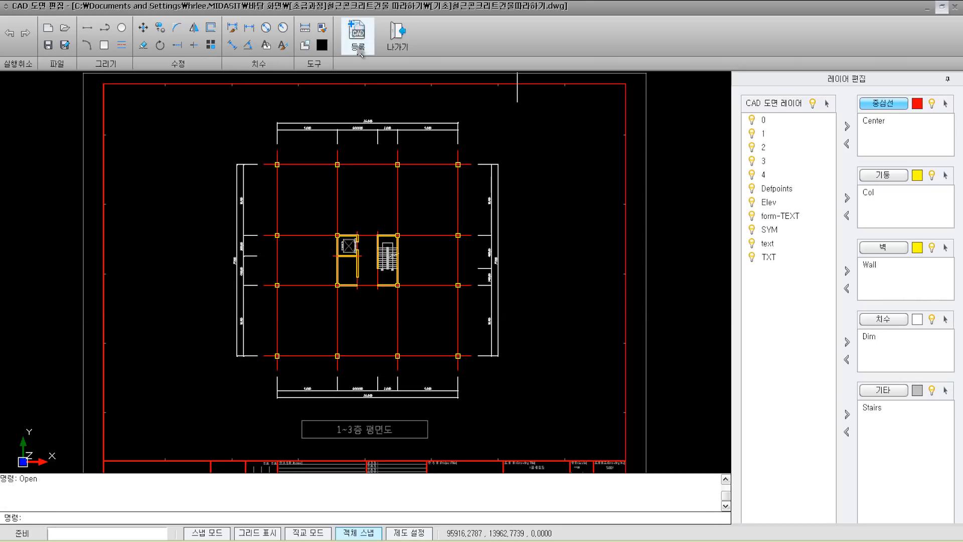
Step: Begin a CAD drawing registration named 1F and start picking its insertion base point
left_click(358, 40)
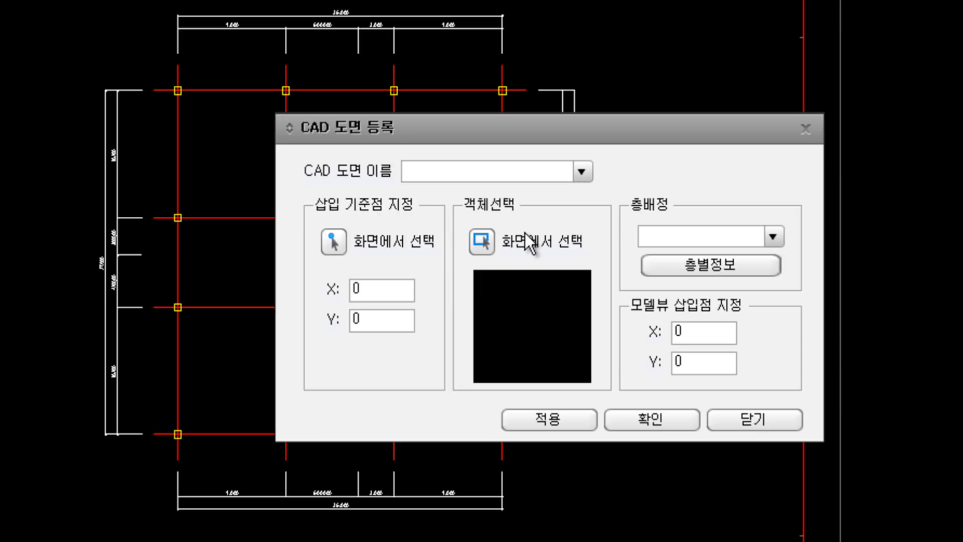
left_click(772, 237)
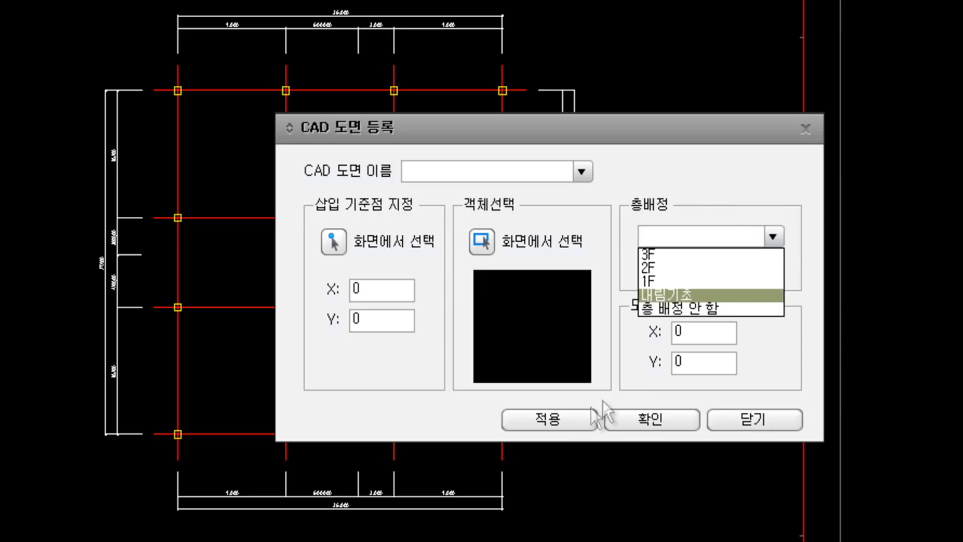
left_click(487, 171)
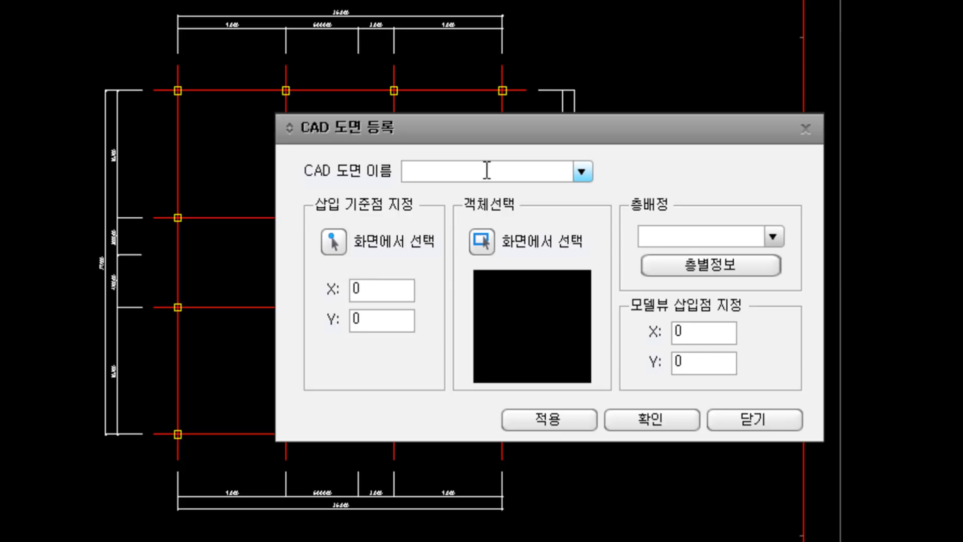
type("1F")
left_click(332, 246)
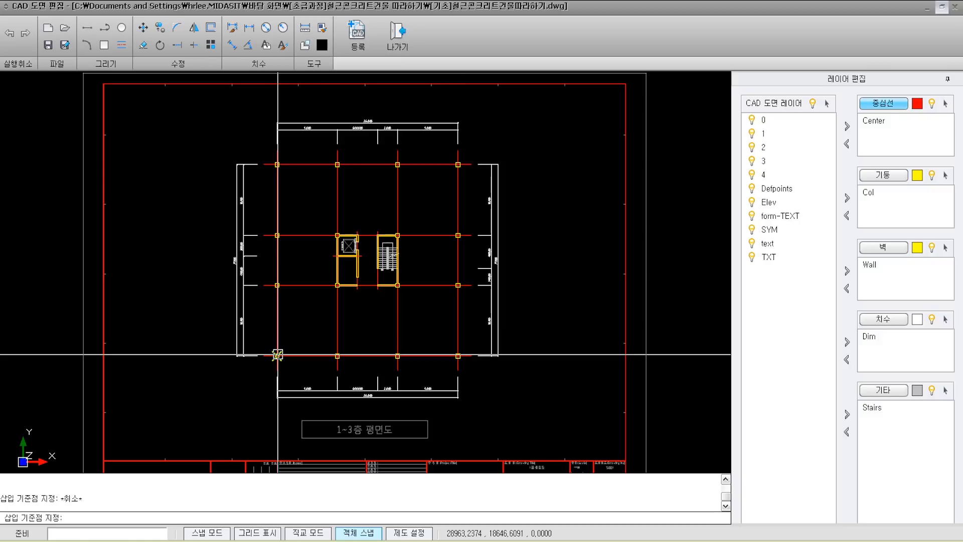
Step: Snap the insertion base point to the lower-left column intersection
scroll(278, 355, "up", 5)
scroll(278, 358, "up", 5)
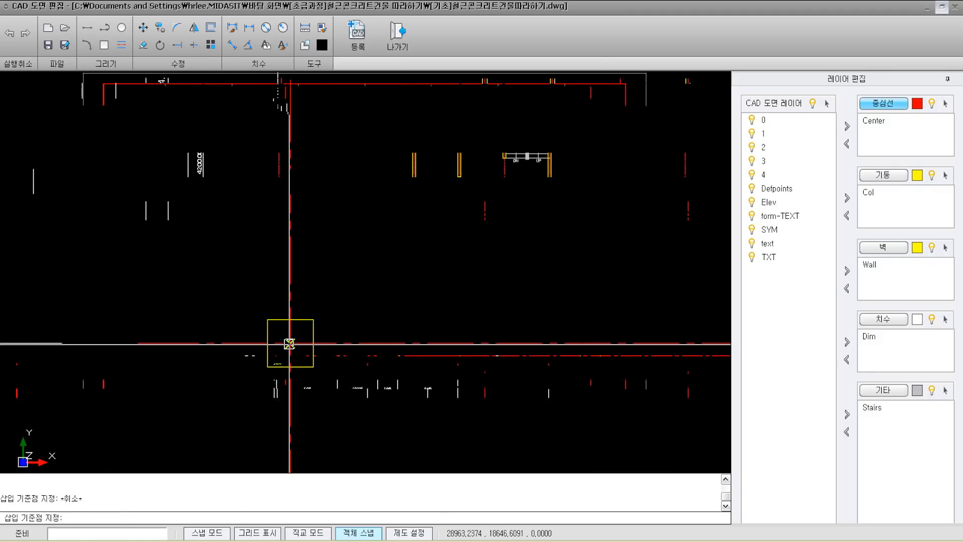
left_click(289, 343)
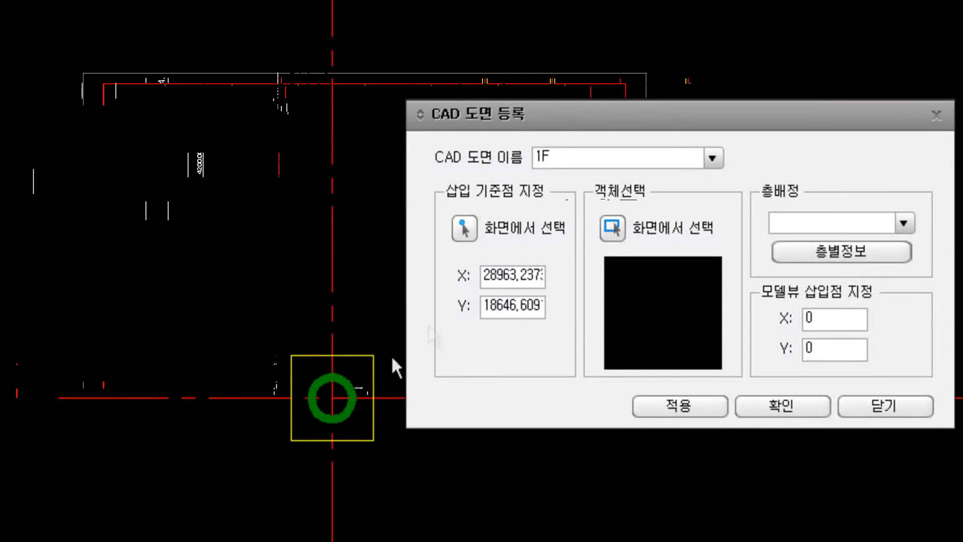
Step: Crossing-select the entire floor plan for the 1F drawing
left_click(609, 228)
scroll(435, 256, "down", 3)
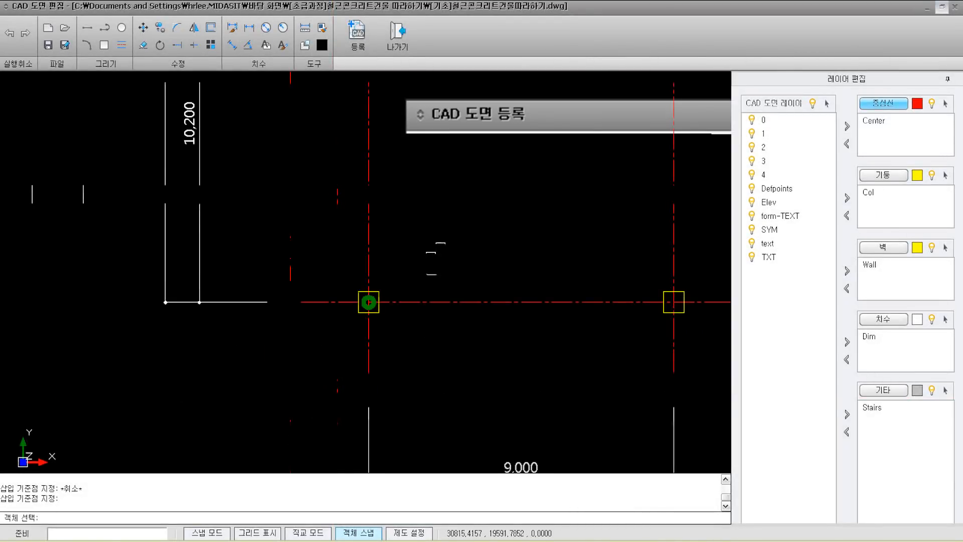
scroll(431, 267, "down", 1)
scroll(505, 259, "down", 3)
middle_click_drag(539, 202, 477, 280)
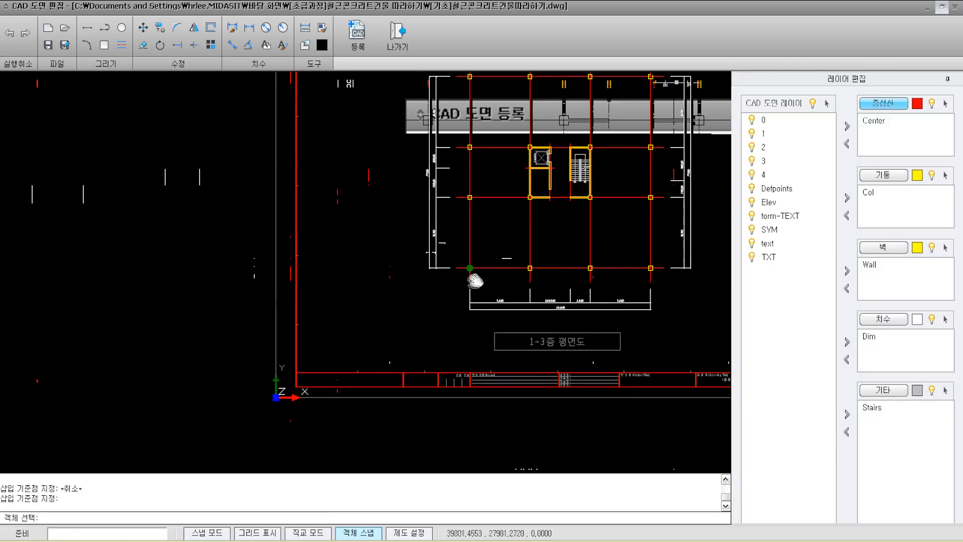
left_click(646, 96)
left_click(308, 406)
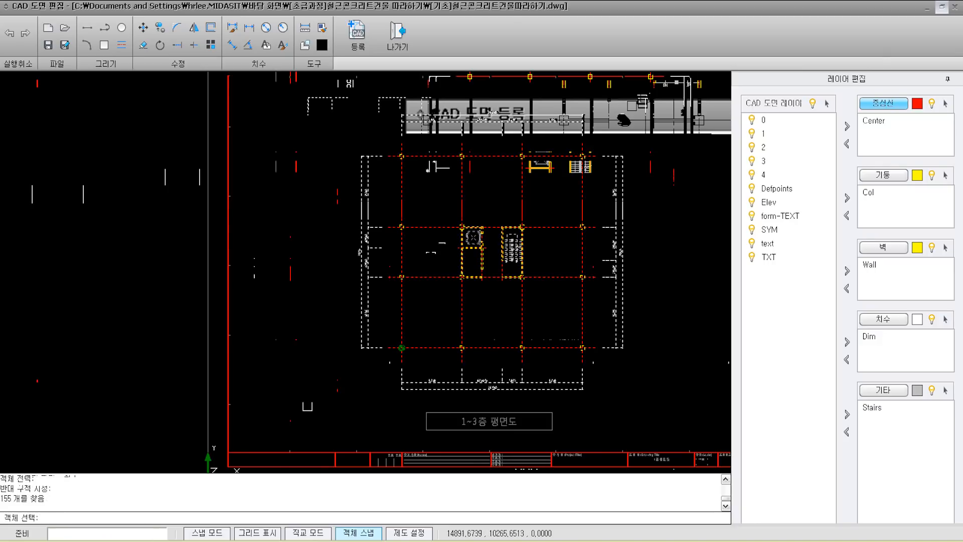
key("Return")
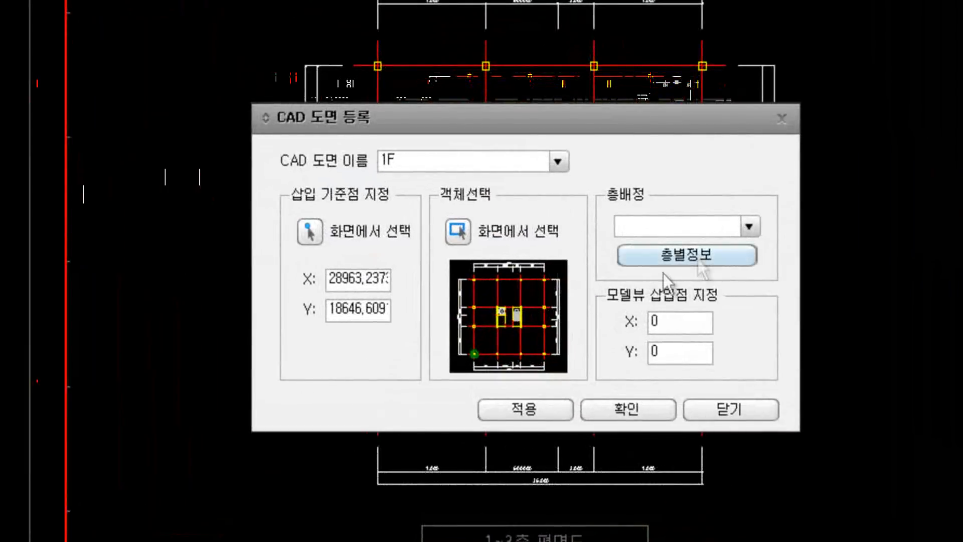
Step: Assign the drawing to floor 1F and register it
left_click(747, 227)
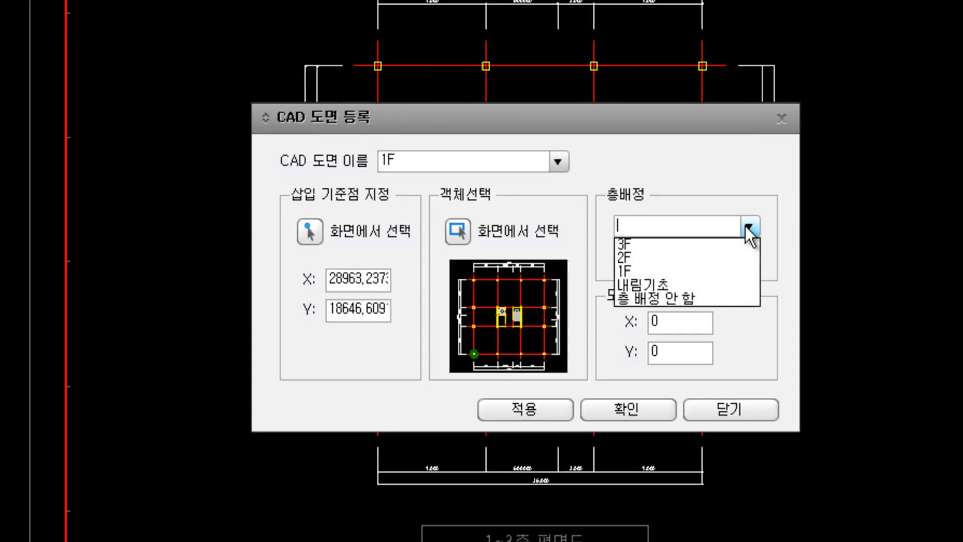
left_click(625, 273)
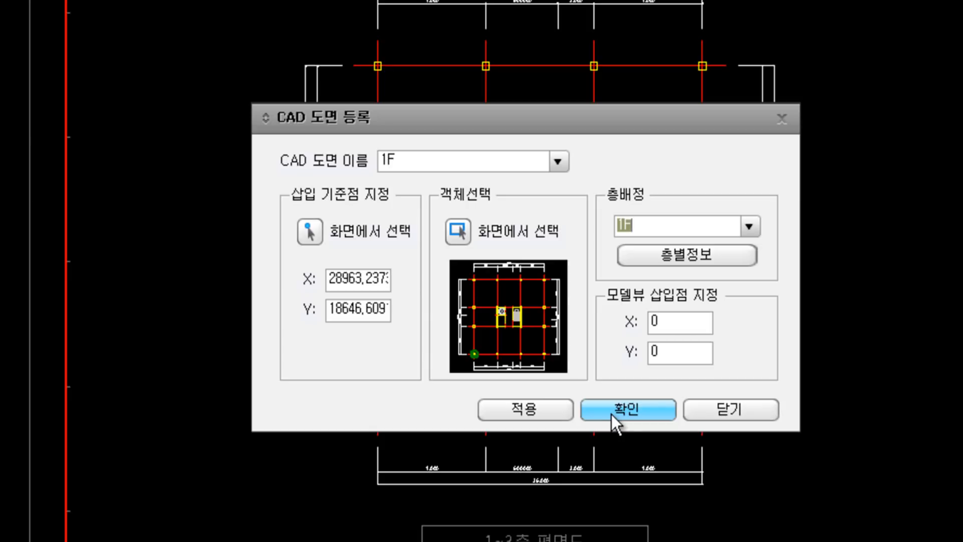
left_click(528, 414)
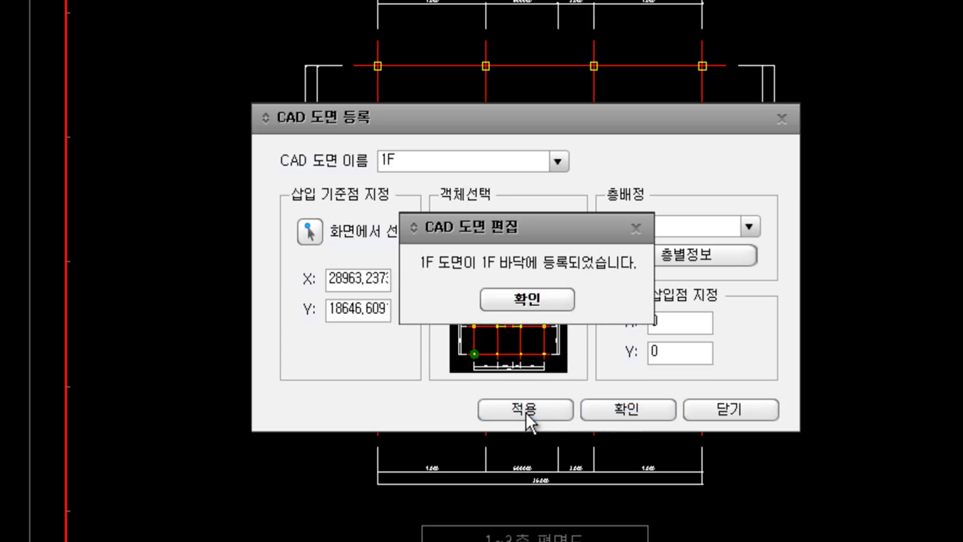
Step: Name the next drawing 2F and snap its base point to the lower-left column centre
left_click(547, 297)
left_click(397, 159)
type("2F")
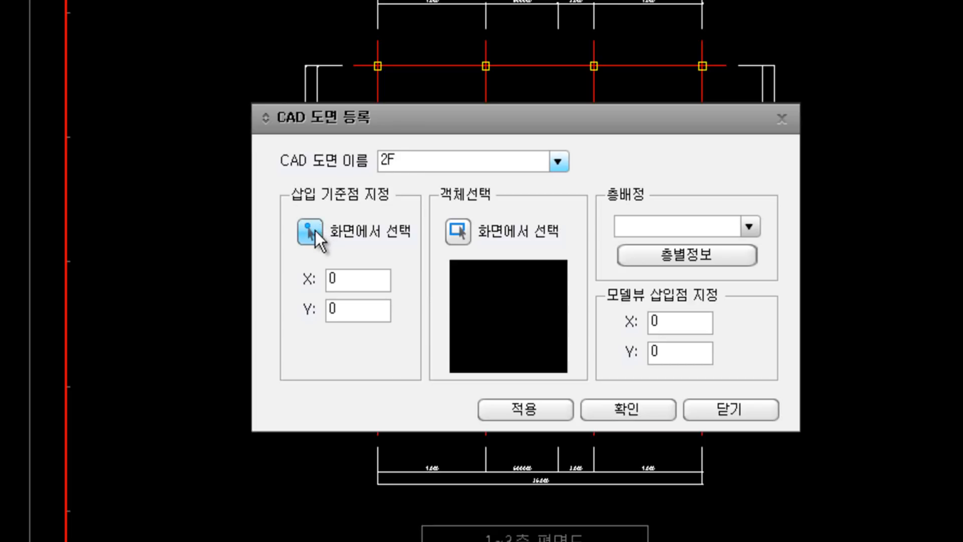
left_click(315, 231)
scroll(403, 337, "up", 5)
scroll(402, 338, "up", 4)
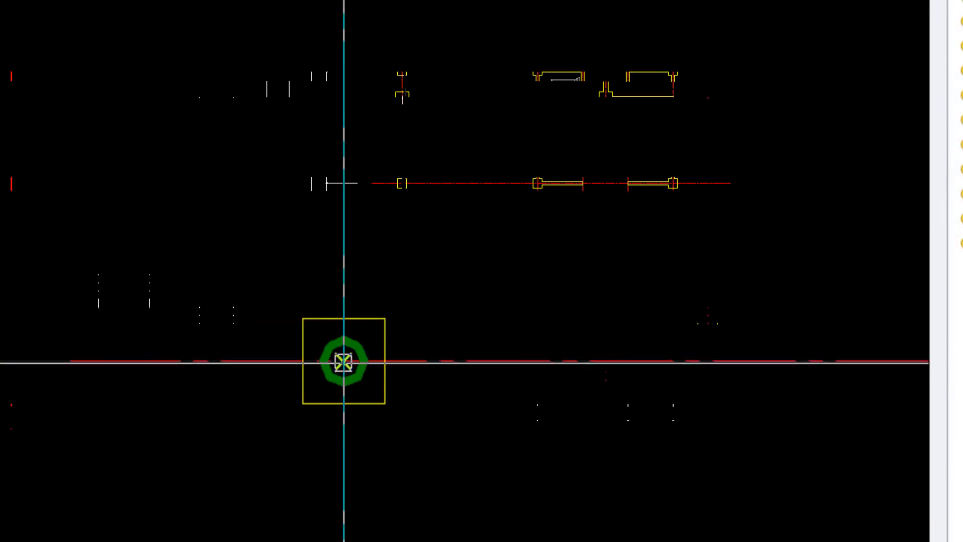
left_click(344, 361)
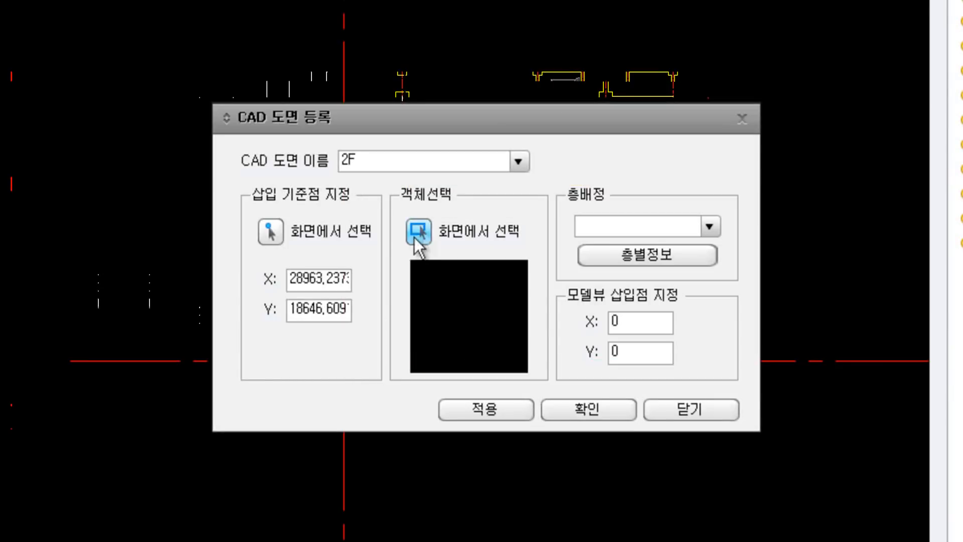
Step: Window-select the entire floor plan for the 2F drawing
left_click(419, 231)
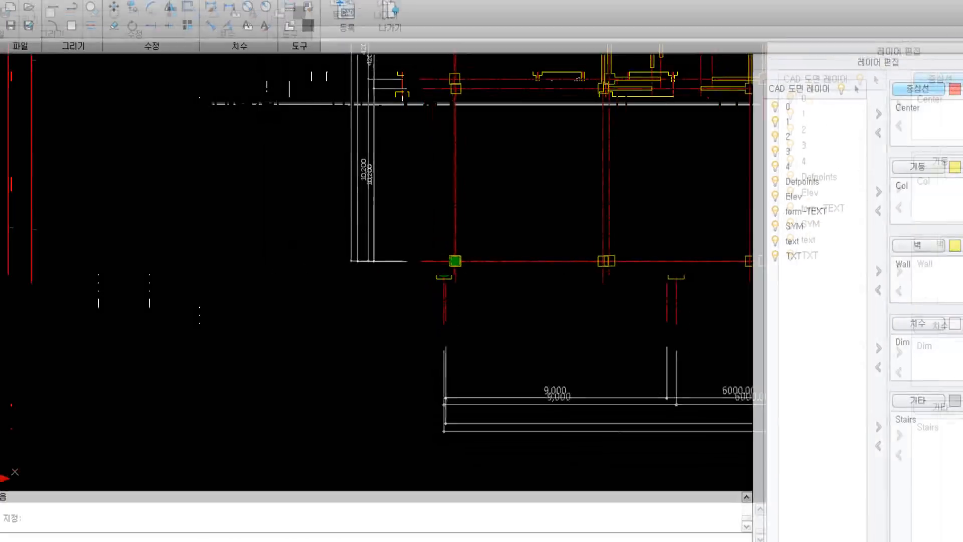
scroll(476, 240, "down", 2)
middle_click_drag(552, 208, 442, 295)
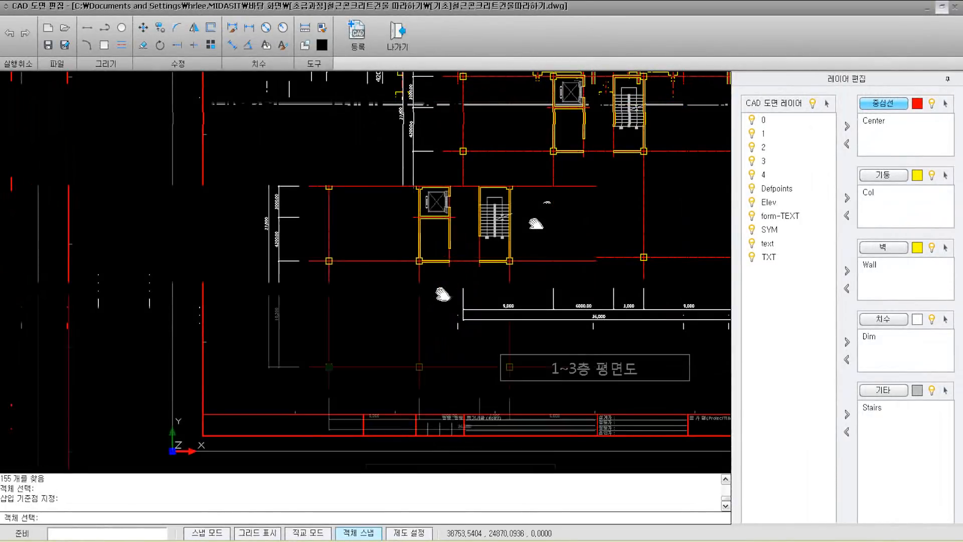
scroll(444, 294, "down", 3)
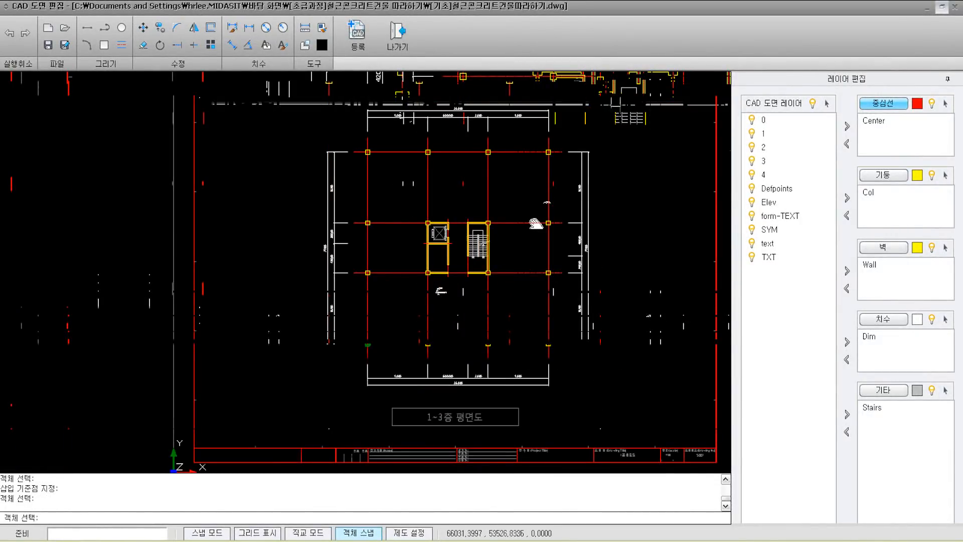
left_click(617, 103)
left_click(249, 394)
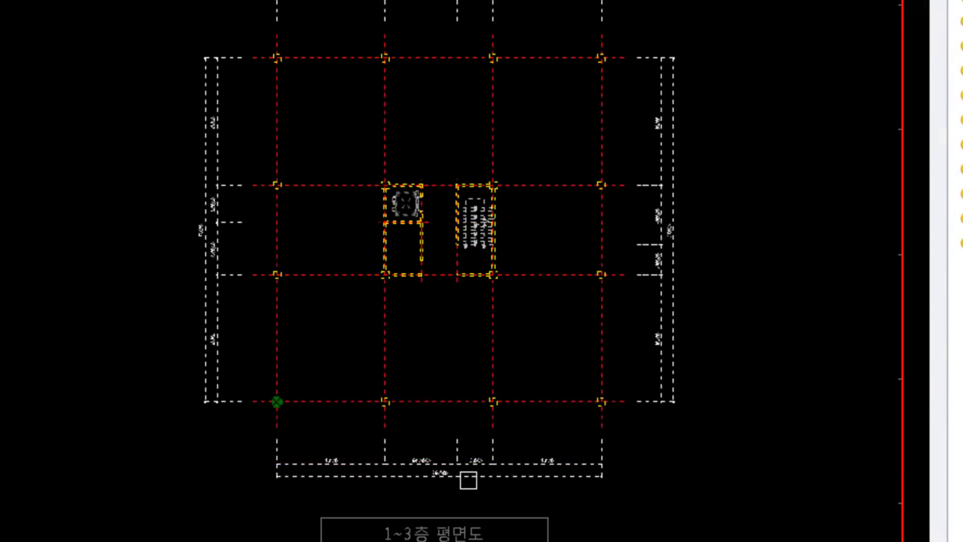
right_click(475, 387)
Step: Assign the drawing to floor 2F, apply, and acknowledge the confirmation
left_click(710, 226)
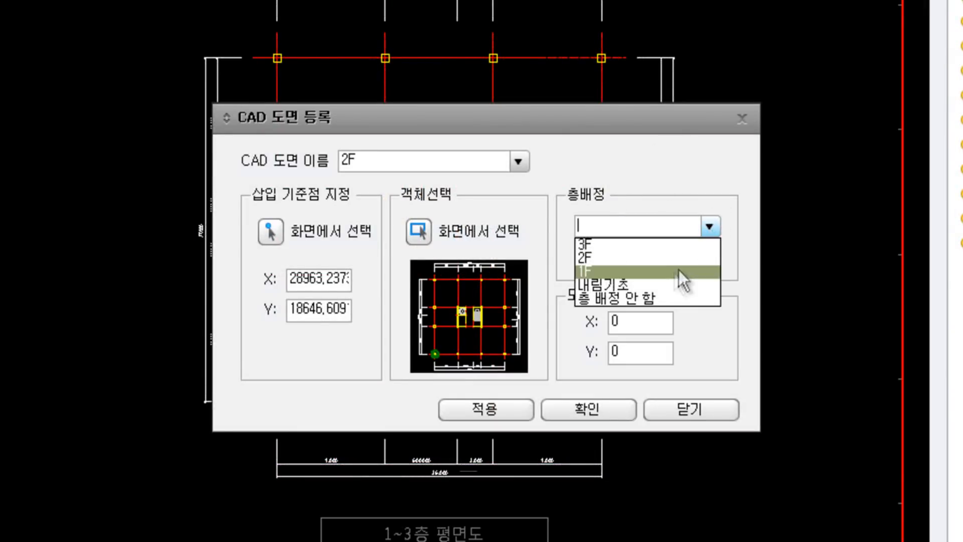
left_click(672, 258)
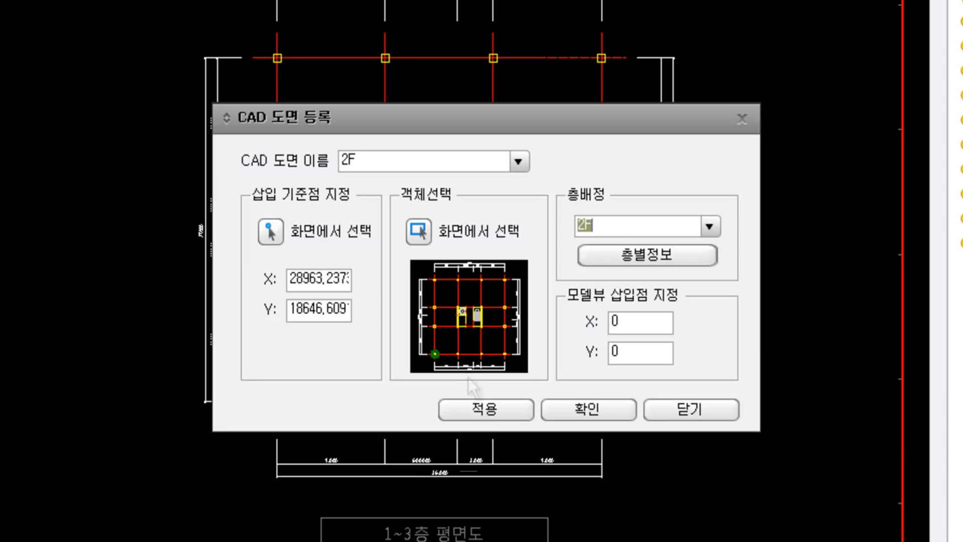
left_click(490, 408)
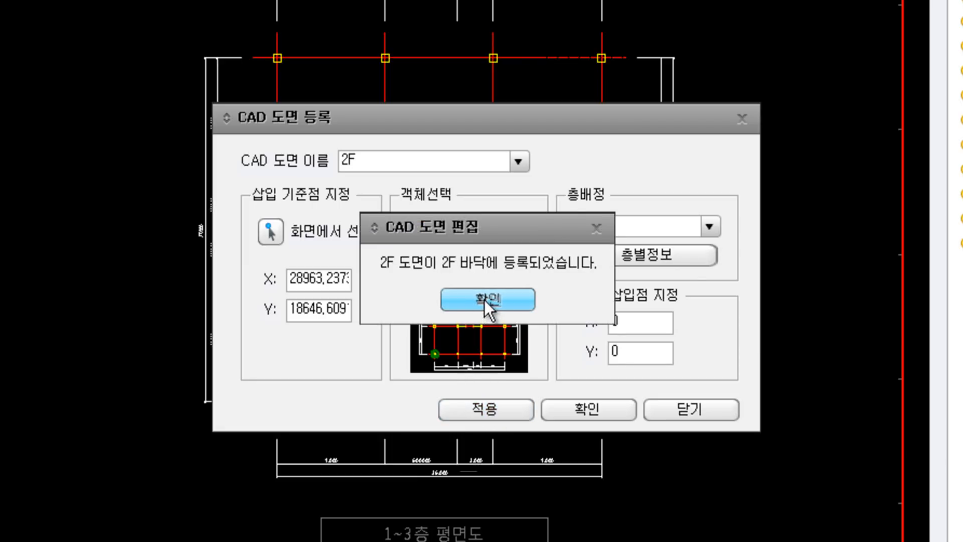
left_click(484, 300)
left_click(381, 161)
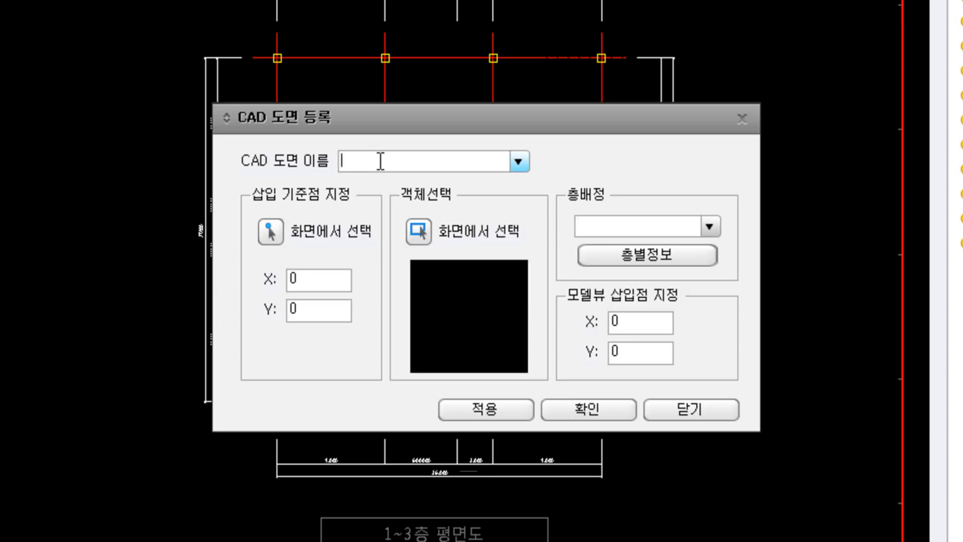
Step: Name the drawing 3F and set its base point at the lower-left column intersection
type("3F")
left_click(276, 233)
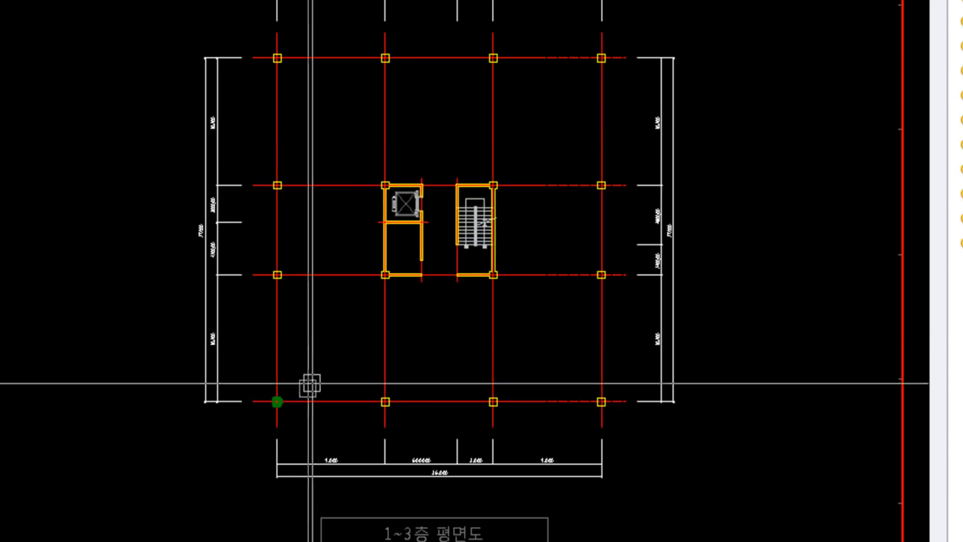
scroll(282, 402, "up", 6)
scroll(281, 406, "up", 3)
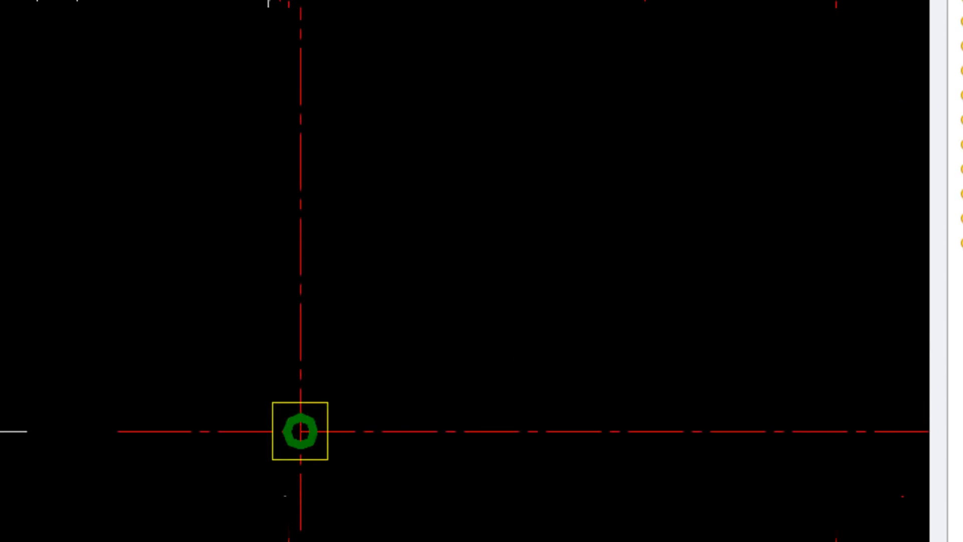
left_click(300, 431)
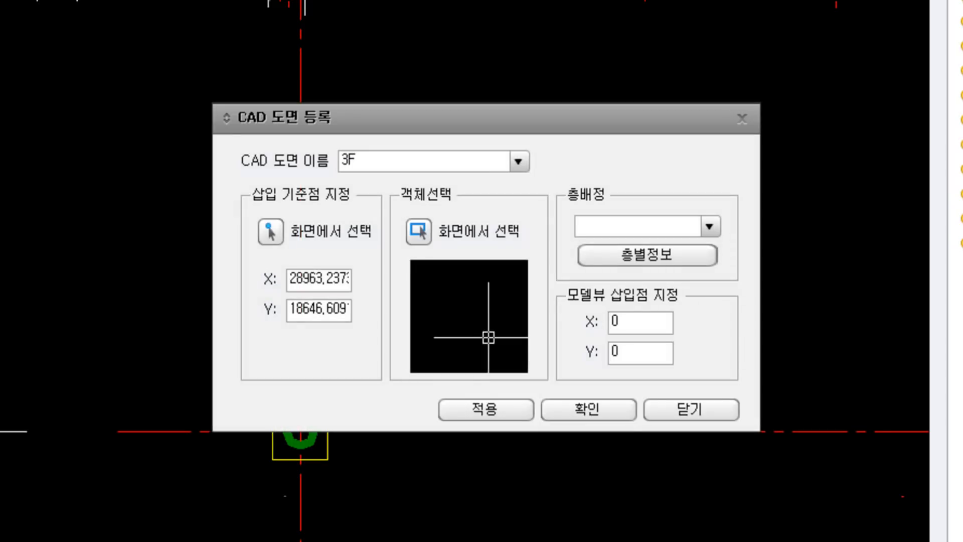
Step: Window-select the entire floor plan for the 3F drawing
left_click(420, 232)
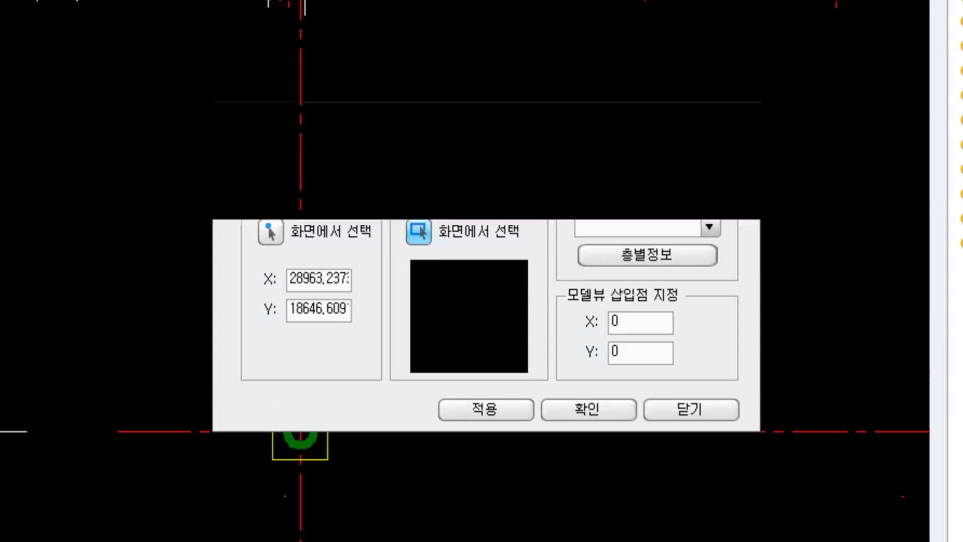
scroll(503, 241, "down", 2)
scroll(484, 254, "down", 3)
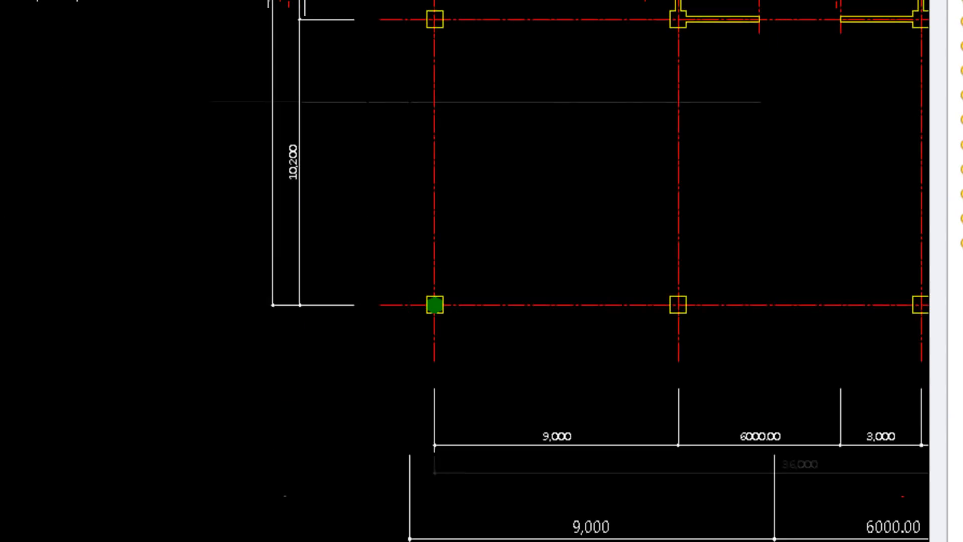
scroll(482, 254, "down", 2)
scroll(634, 146, "down", 3)
mouse_move(635, 146)
middle_mouse_down()
mouse_move(638, 133)
mouse_move(468, 232)
mouse_move(522, 213)
middle_mouse_up()
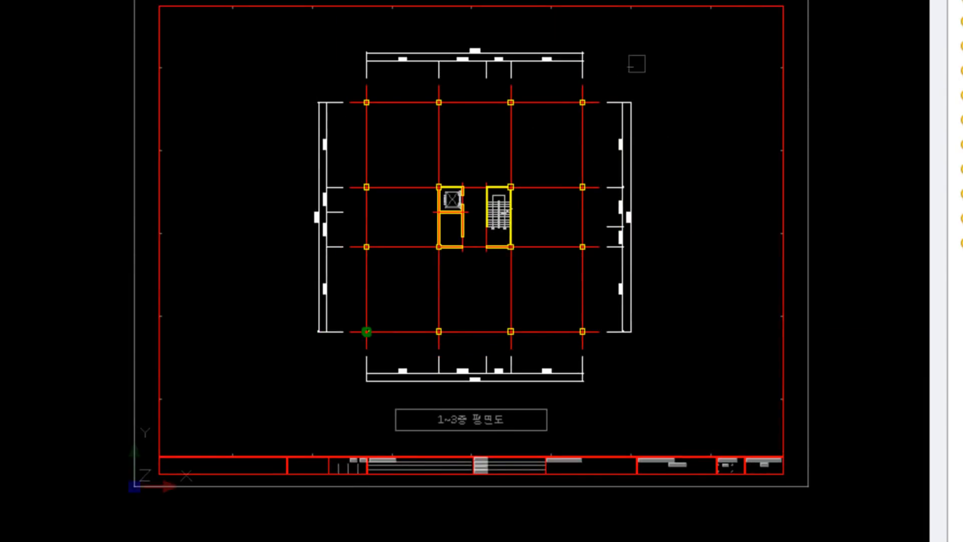
left_click(659, 42)
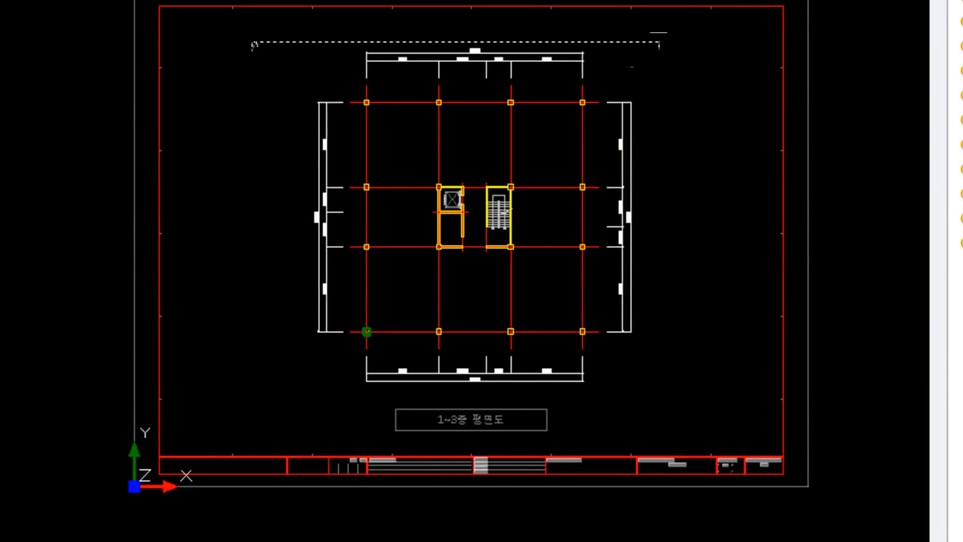
key("Return")
Step: Assign the drawing to floor 3F, confirm, and acknowledge the message
left_click(711, 225)
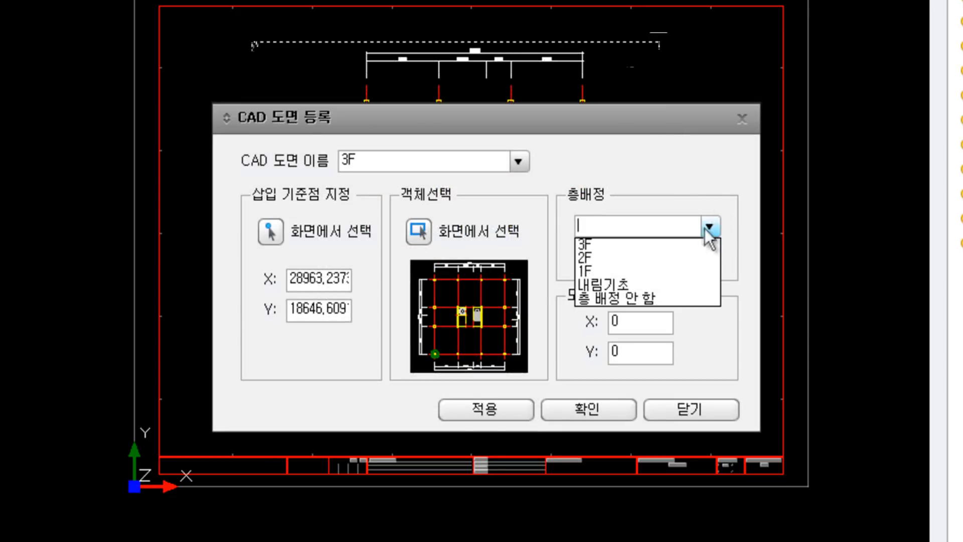
left_click(694, 246)
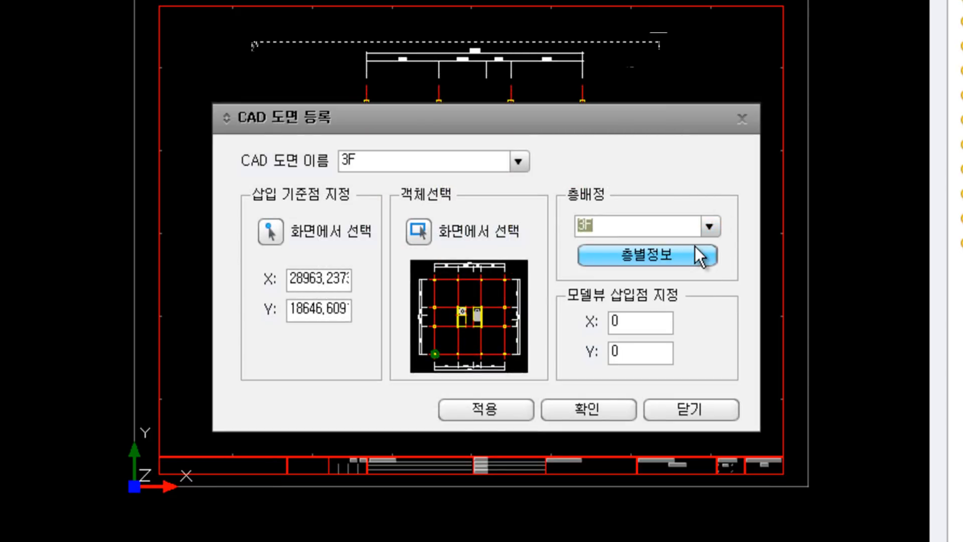
left_click(589, 414)
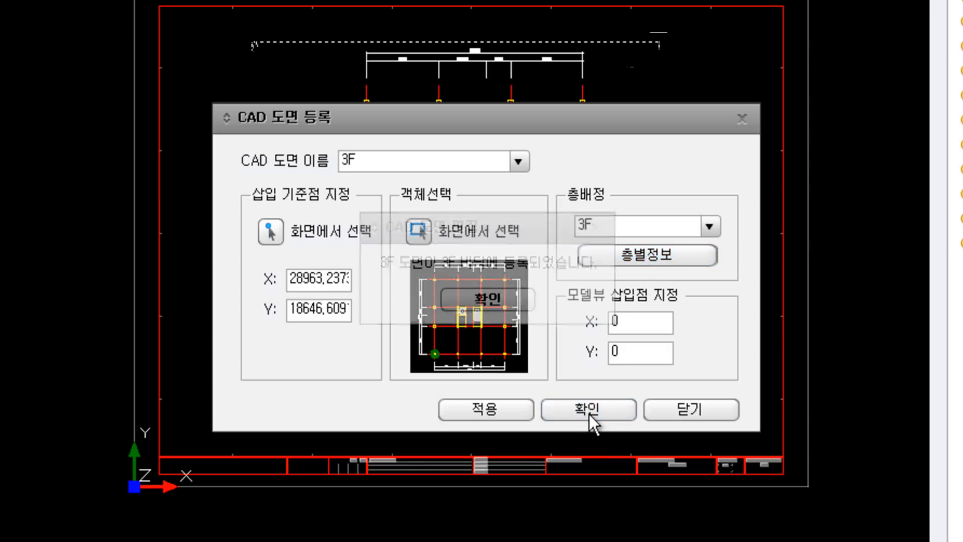
left_click(491, 296)
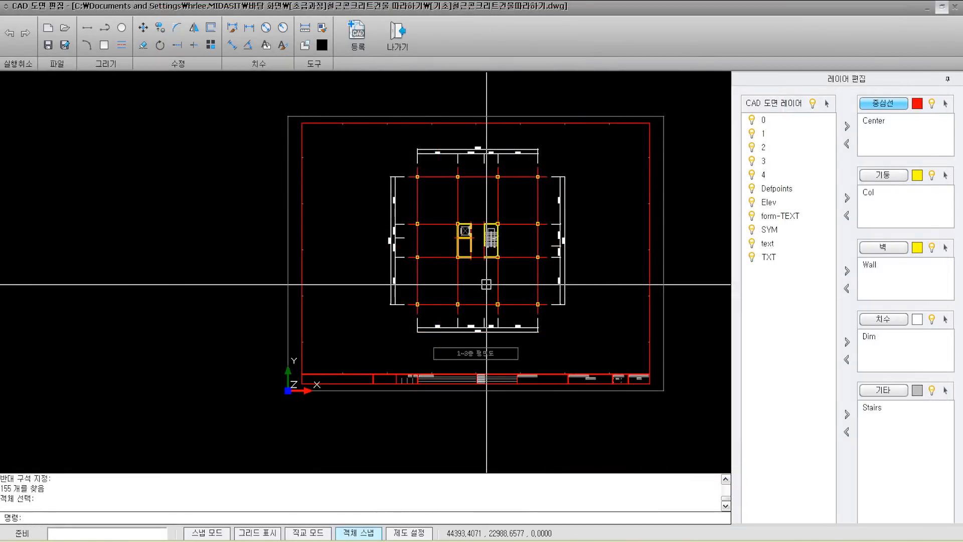
Step: Exit the CAD editor with 나가기 to see the 3F, 2F and 1F drawings stacked
left_click(406, 50)
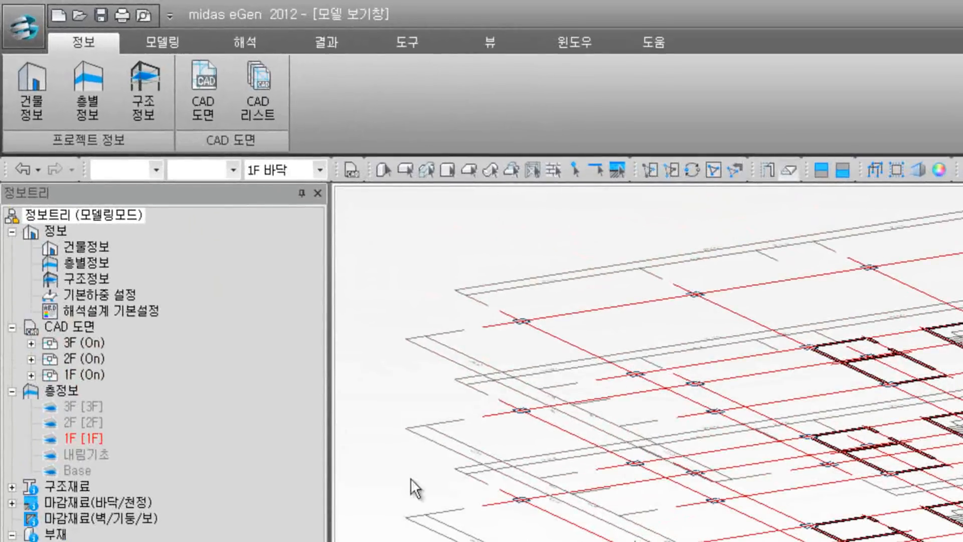
Step: Hide the 1F CAD drawing, then show it again
right_click(86, 375)
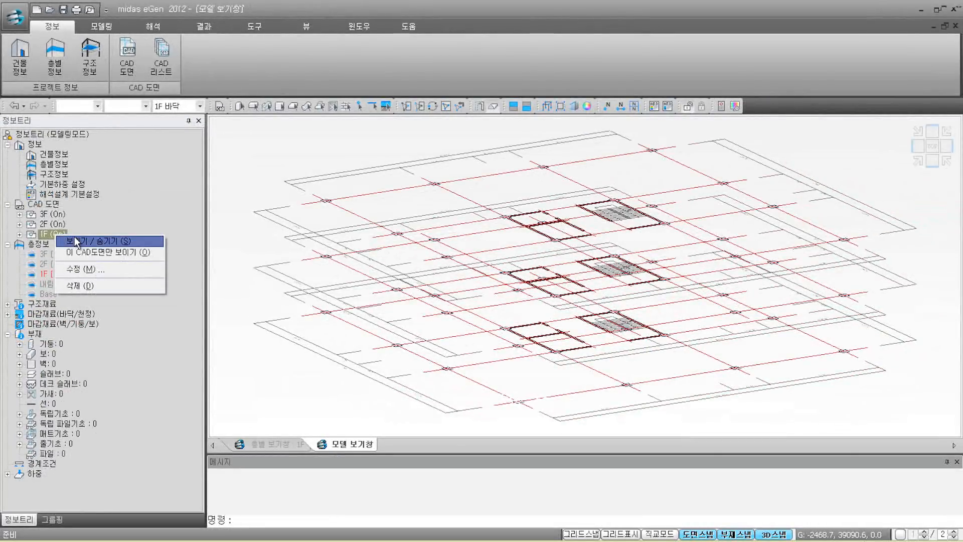
left_click(74, 237)
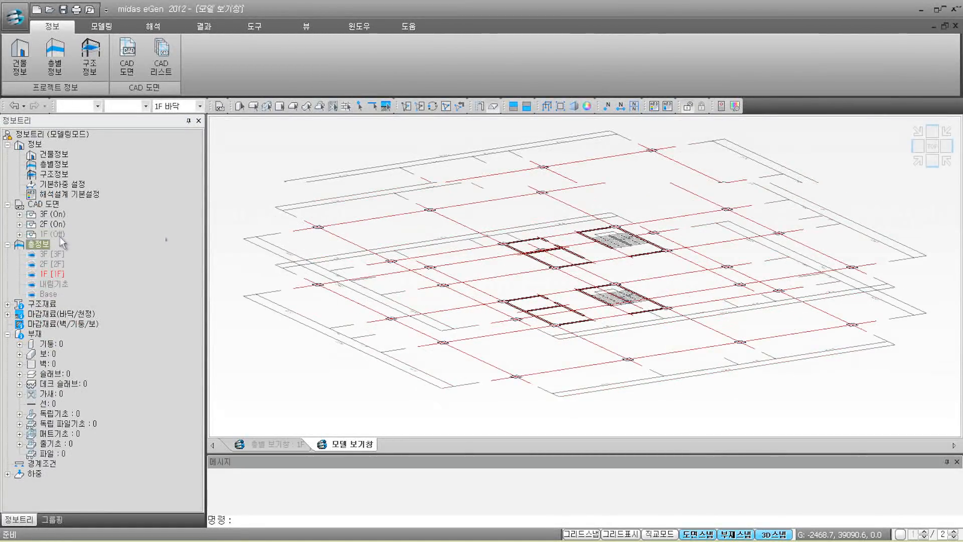
right_click(59, 238)
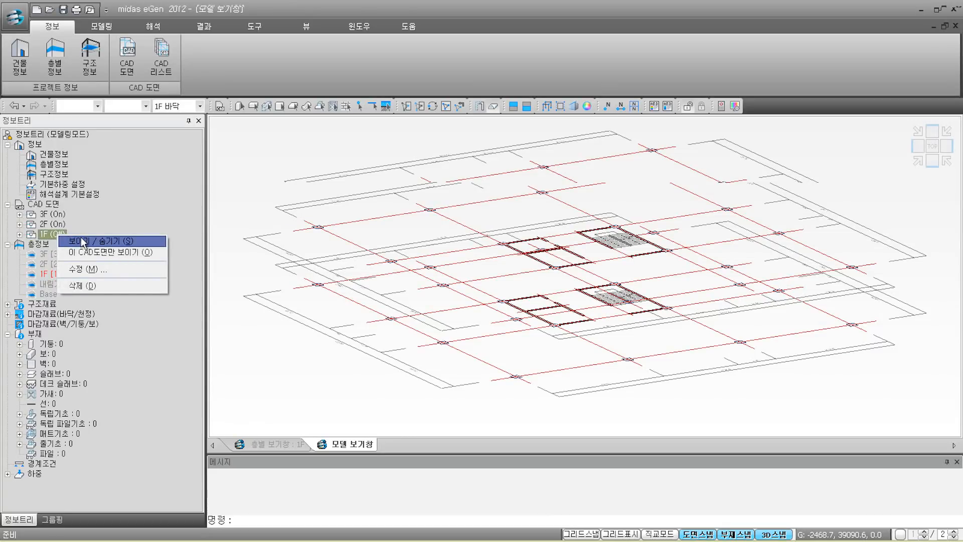
left_click(80, 237)
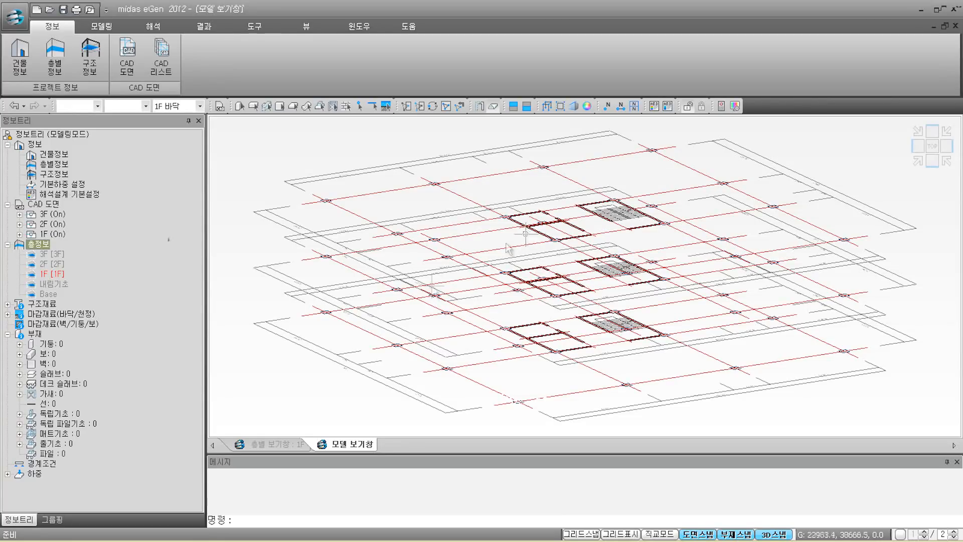
Step: Switch to a top-down view, then to the 층별 보기창 : 1F floor view
left_click(933, 147)
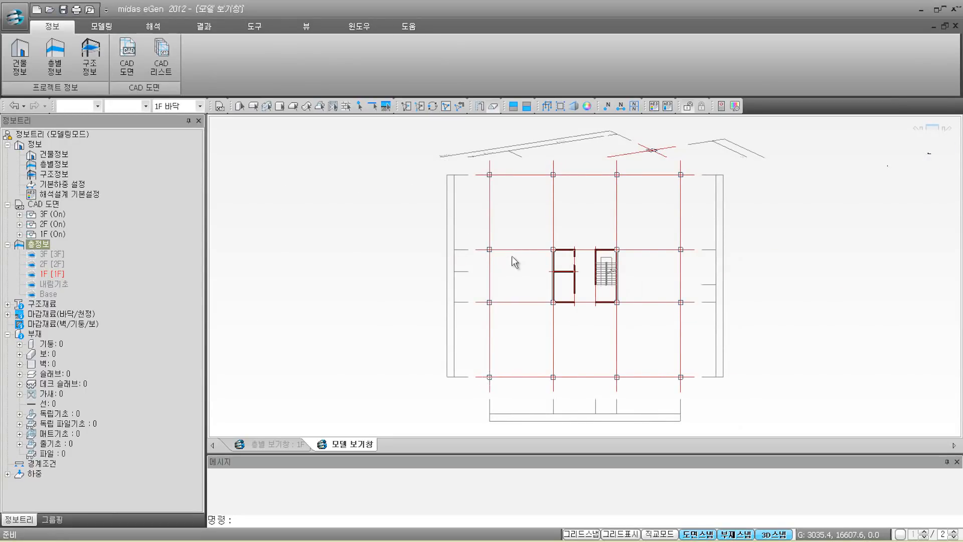
scroll(512, 253, "up", 1)
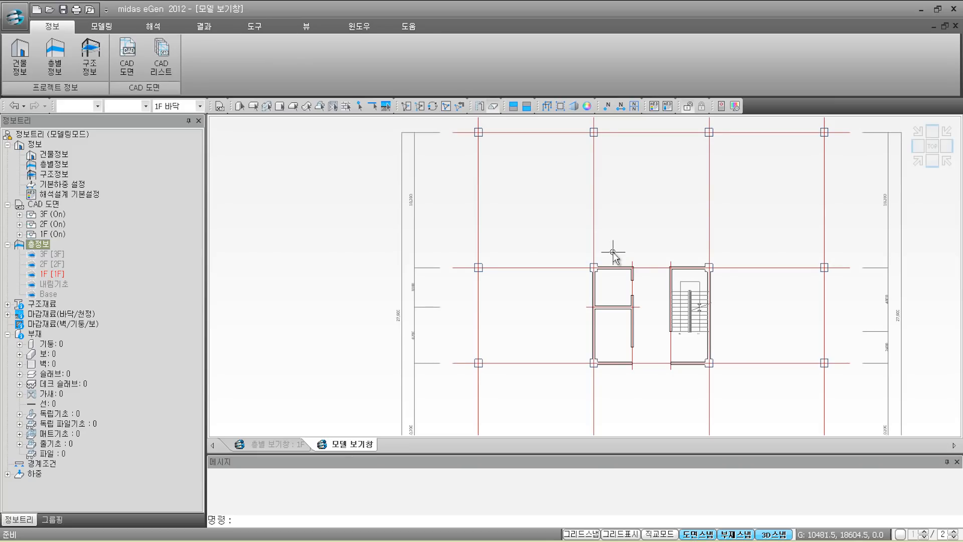
left_click(274, 445)
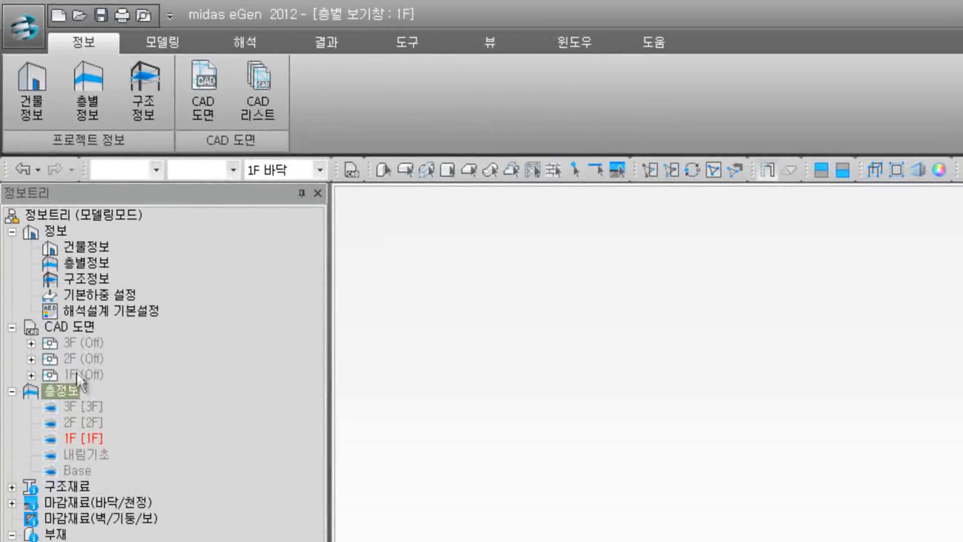
Step: Turn on the 1F, 2F and 3F CAD drawings with 보이기/숨기기 in the info tree
right_click(74, 375)
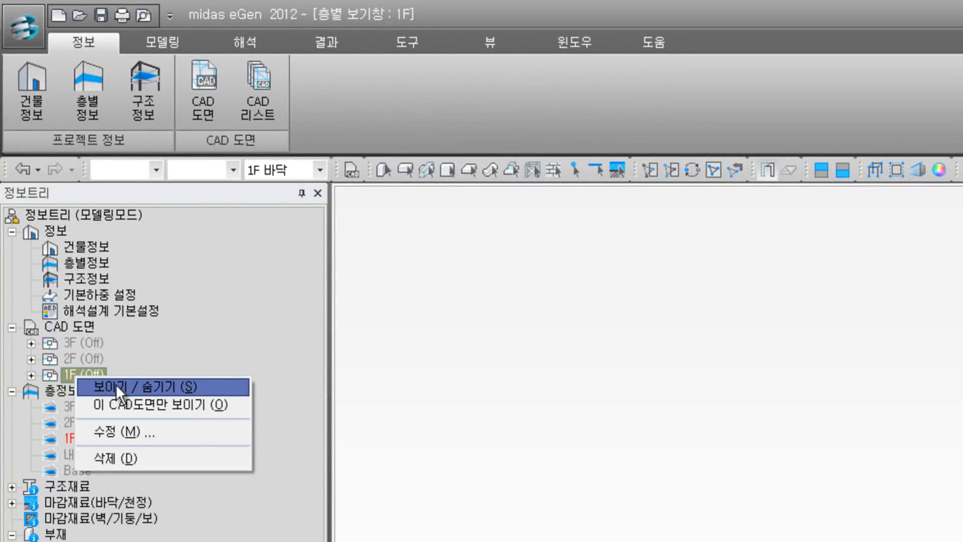
left_click(116, 385)
right_click(86, 360)
left_click(120, 371)
right_click(84, 344)
left_click(143, 357)
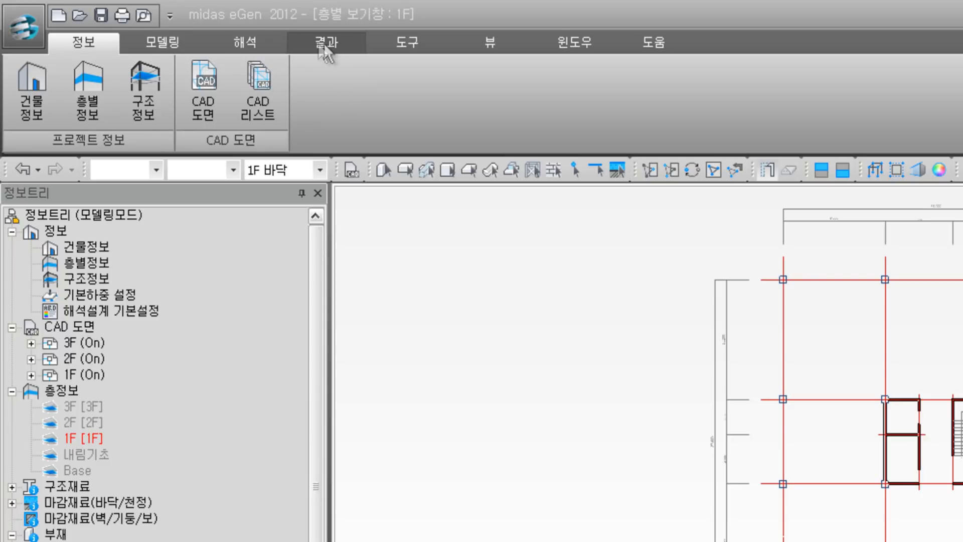
Step: Place a 600x600 column (section 66) from the top-left corner using offset @0.6,-0.6,0
left_click(172, 41)
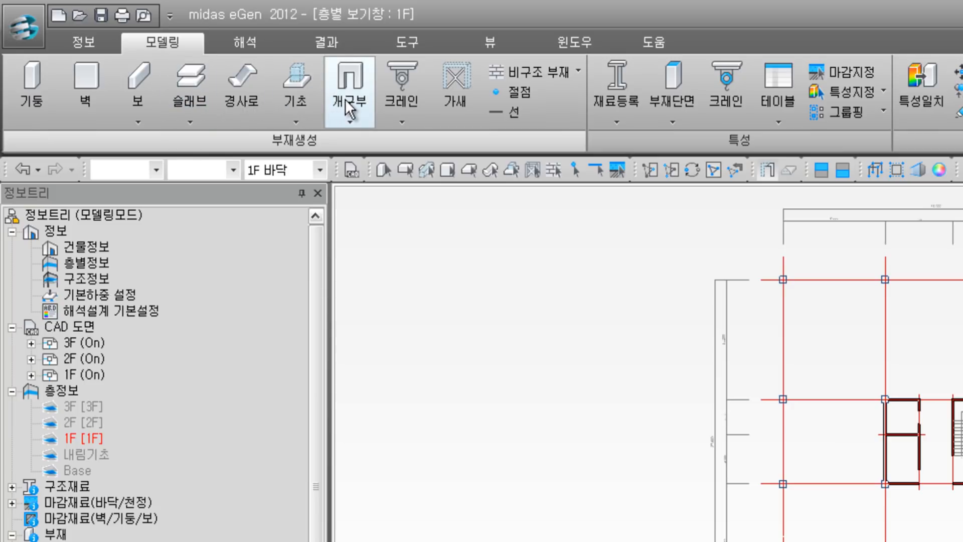
left_click(44, 101)
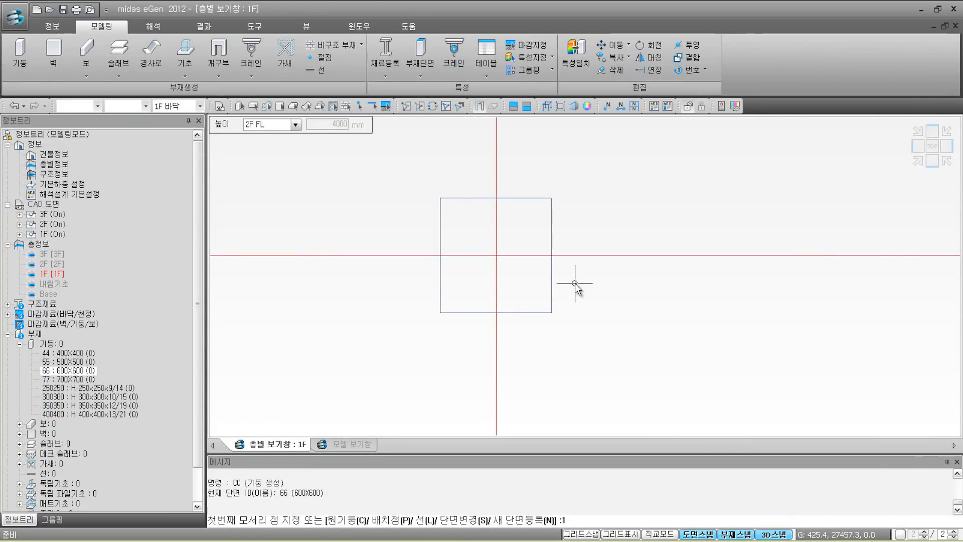
left_click(442, 200)
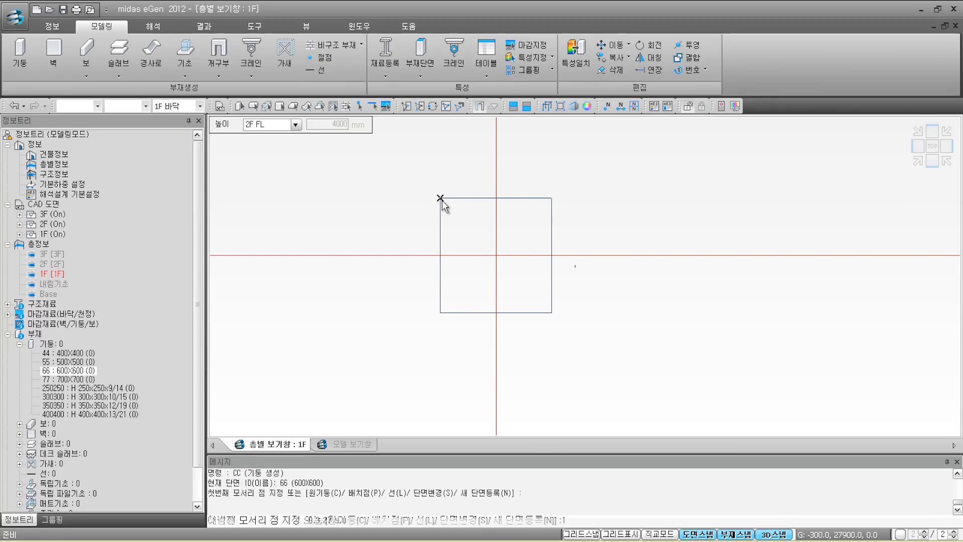
left_click(552, 313)
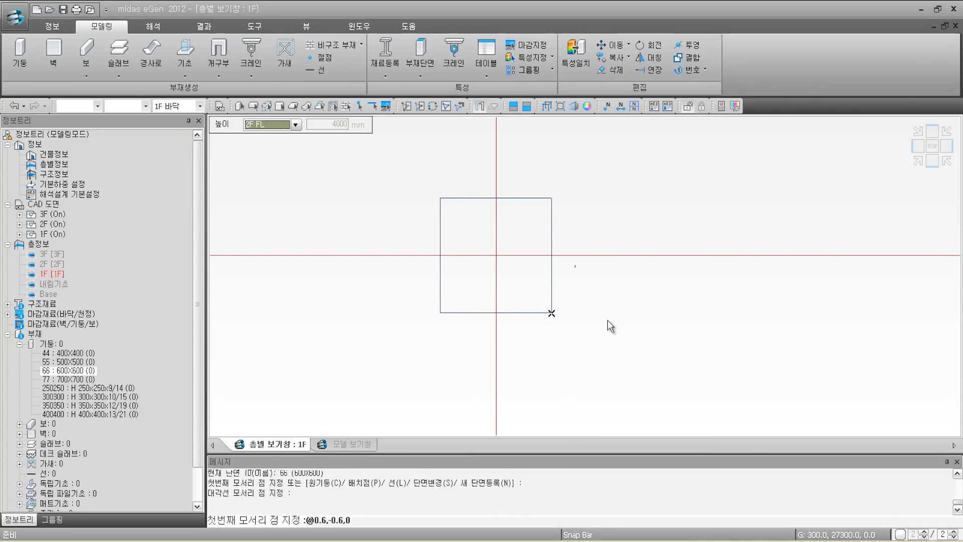
type("@0.6,-0.6,0")
key("Return")
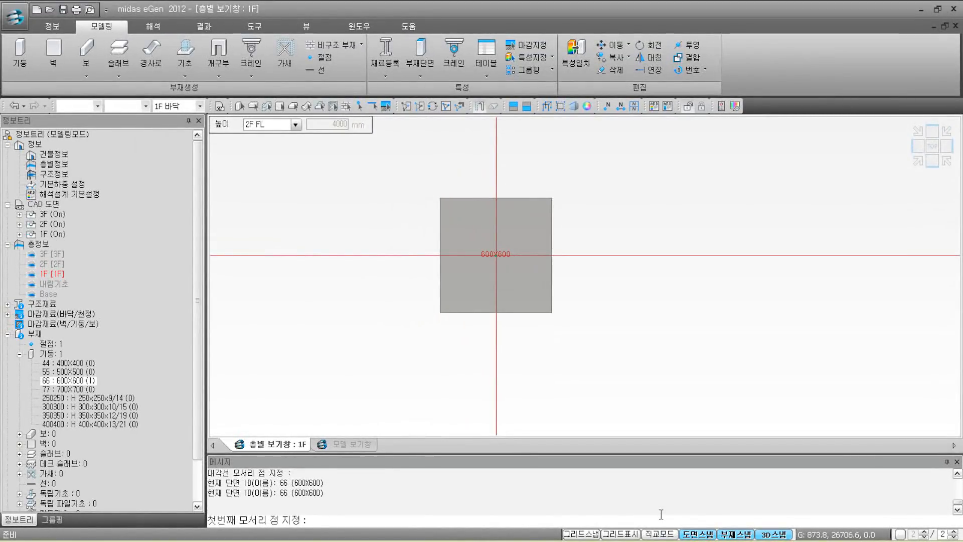
key("Escape")
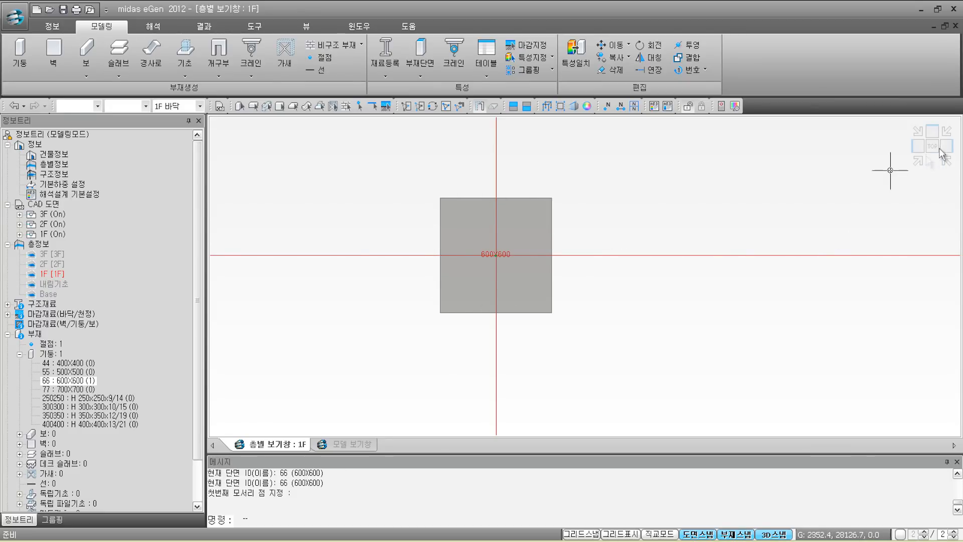
Step: Check the column in isometric 3D (600x600, C24, 4000 high), then return to top view
left_click(919, 162)
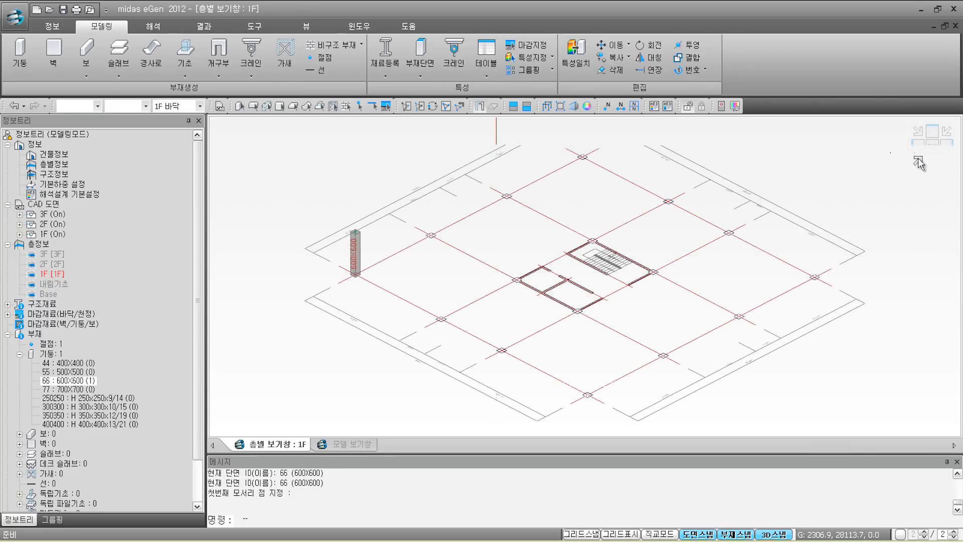
scroll(350, 263, "up", 3)
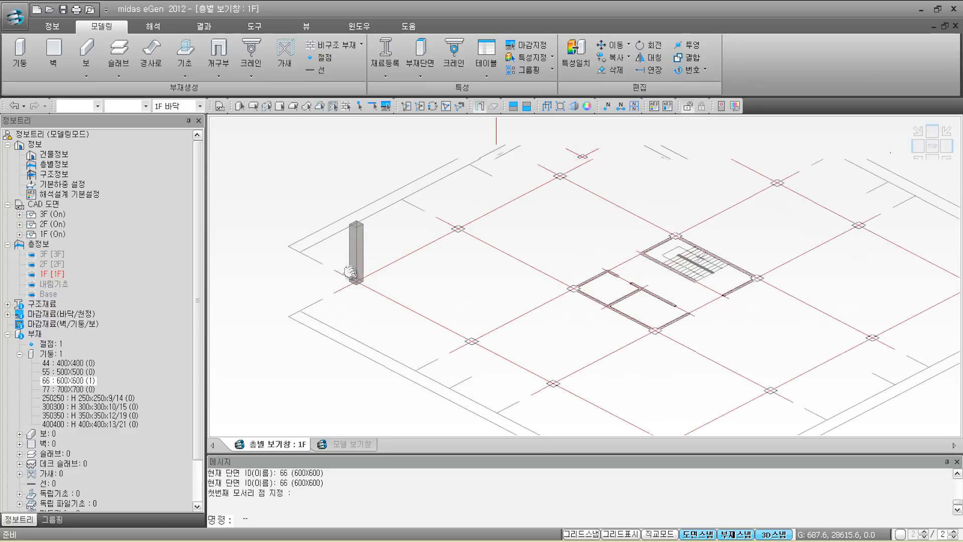
scroll(348, 266, "up", 2)
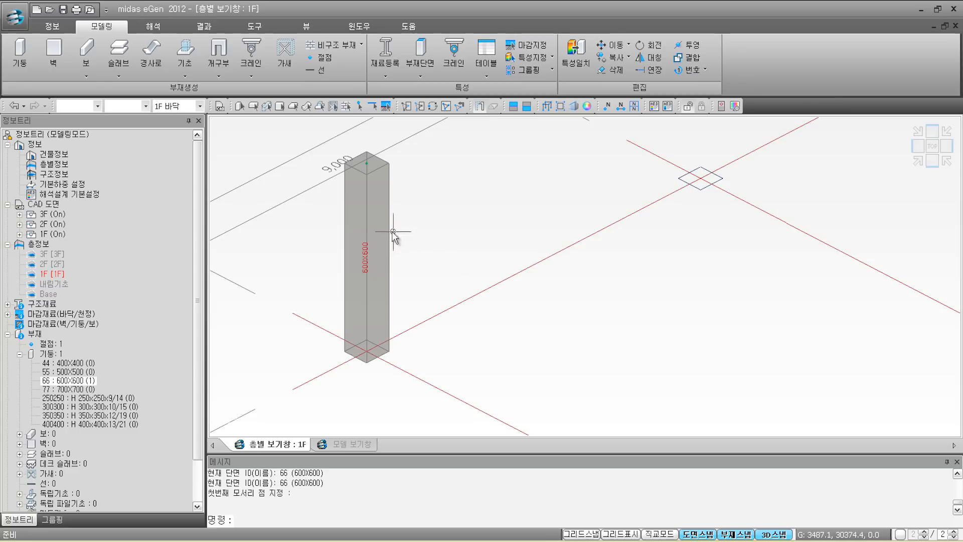
left_click(375, 231)
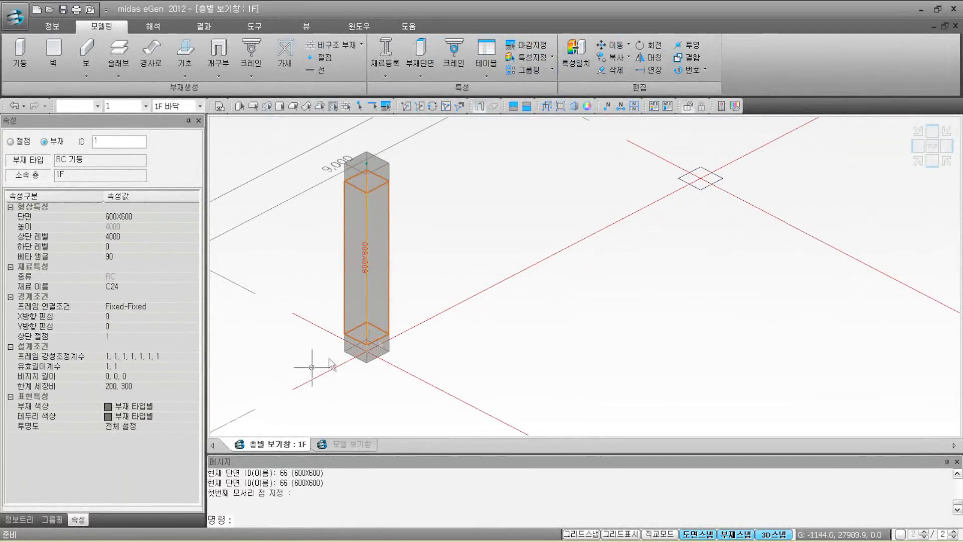
left_click(931, 148)
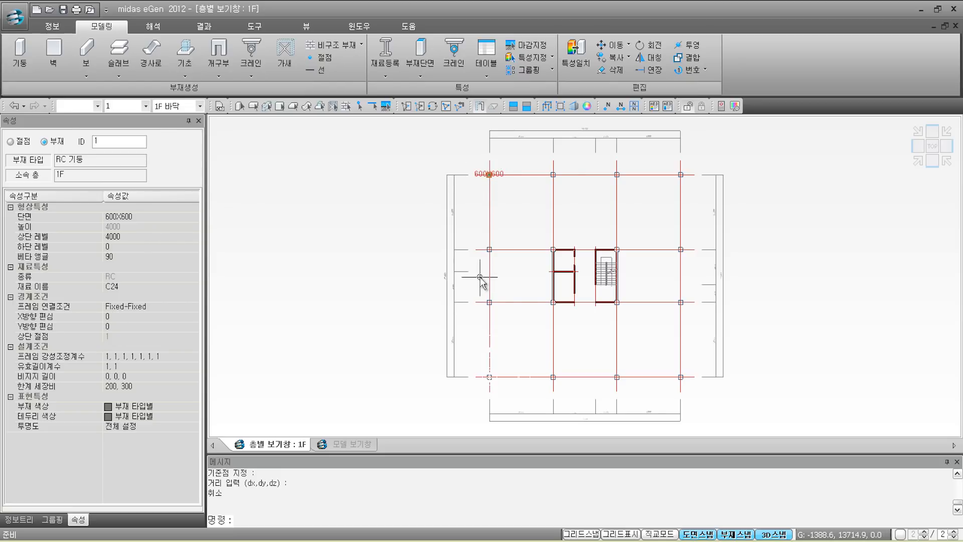
Step: Start a plain 복사 copy and select the top-left column
left_click(625, 59)
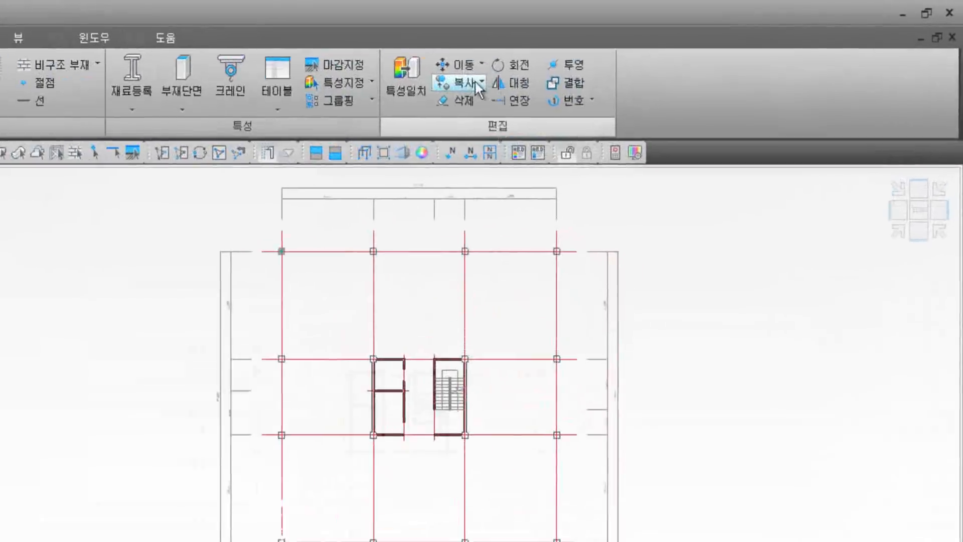
left_click(628, 58)
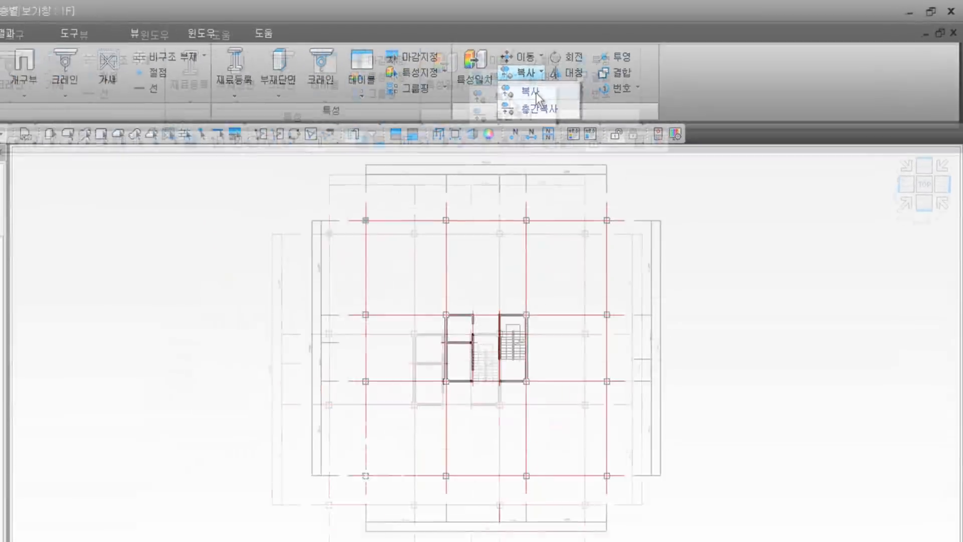
left_click(420, 116)
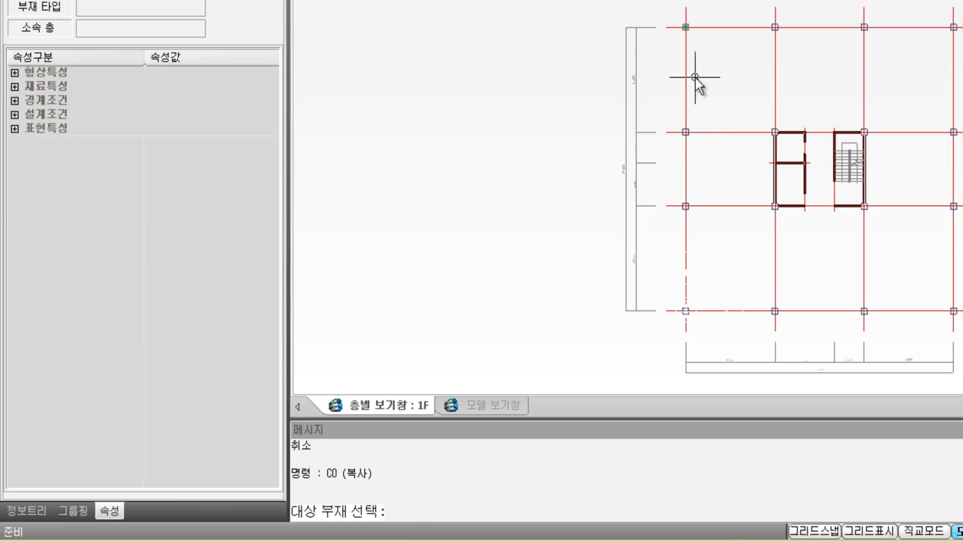
scroll(688, 58, "up", 5)
middle_click_drag(571, 137, 448, 91)
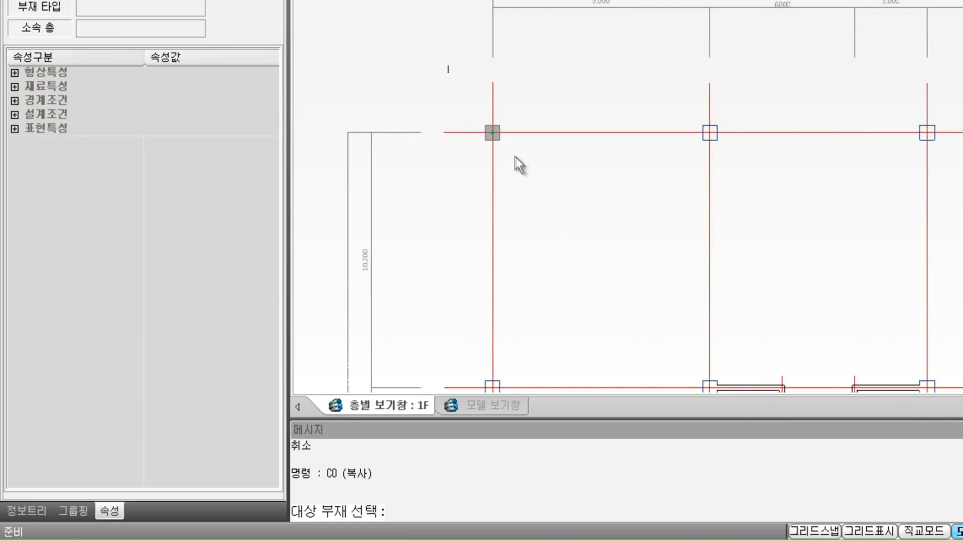
left_click(528, 165)
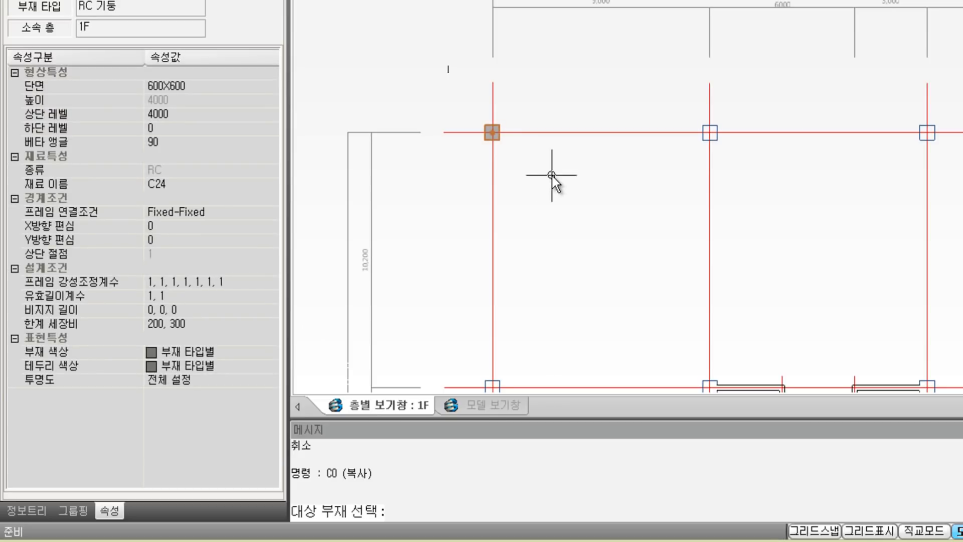
key("Return")
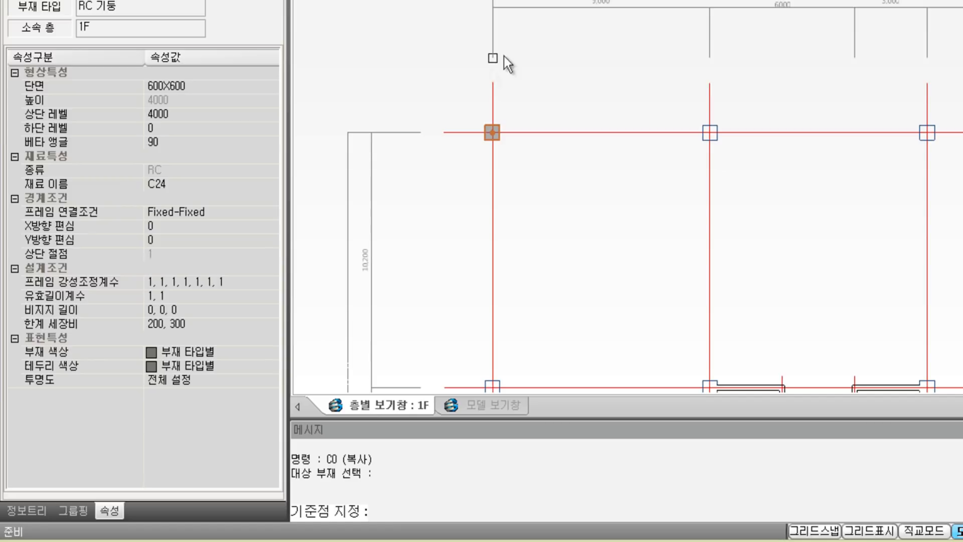
Step: Copy the column to the second, third and fourth intersections along the top grid line
left_click(493, 89)
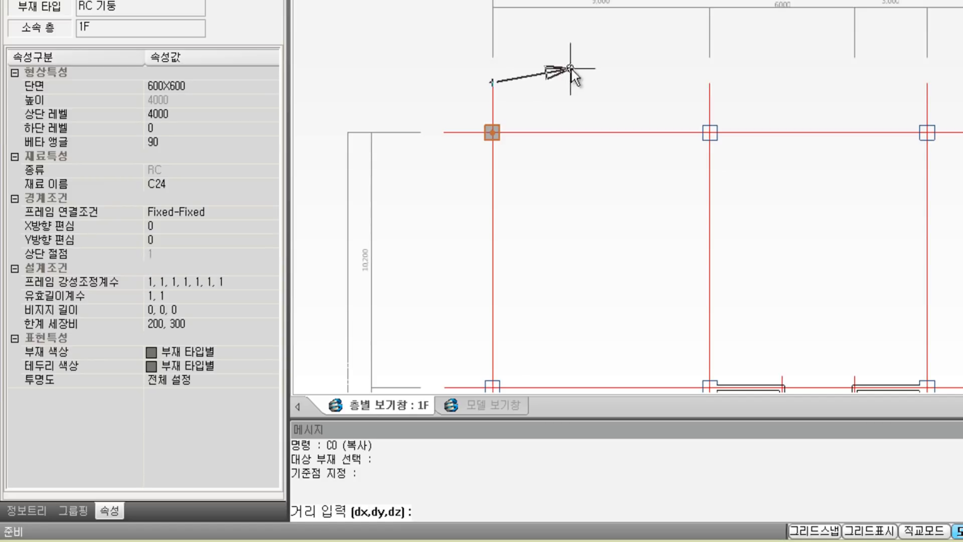
left_click(698, 91)
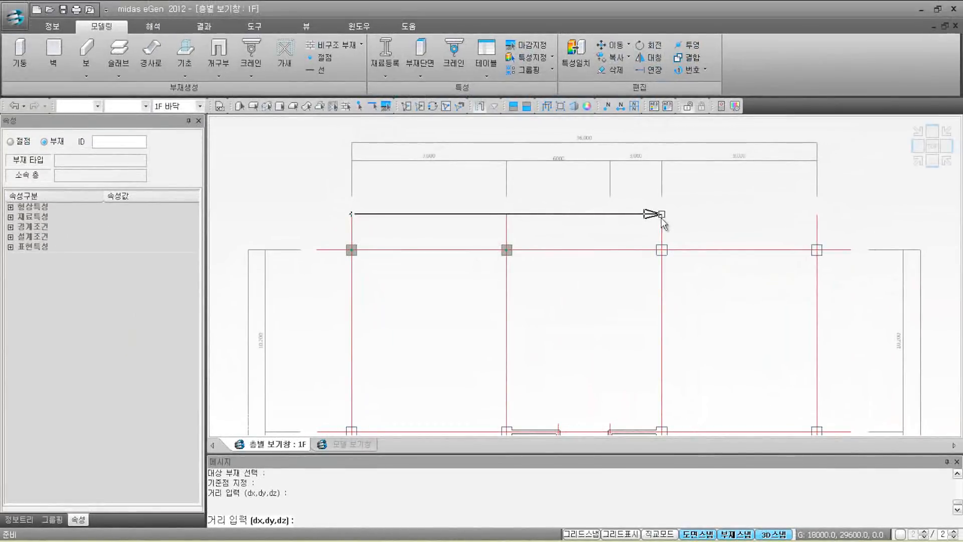
left_click(842, 126)
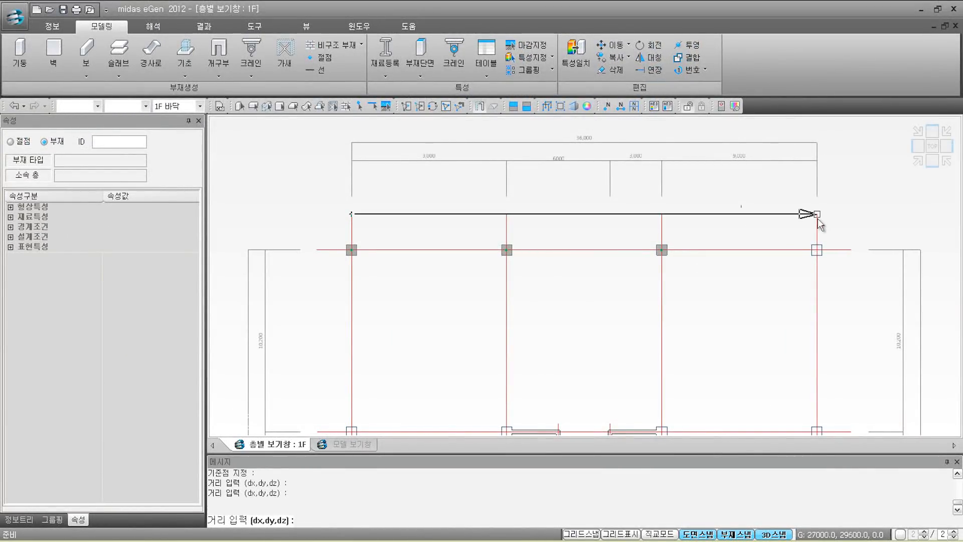
left_click(818, 218)
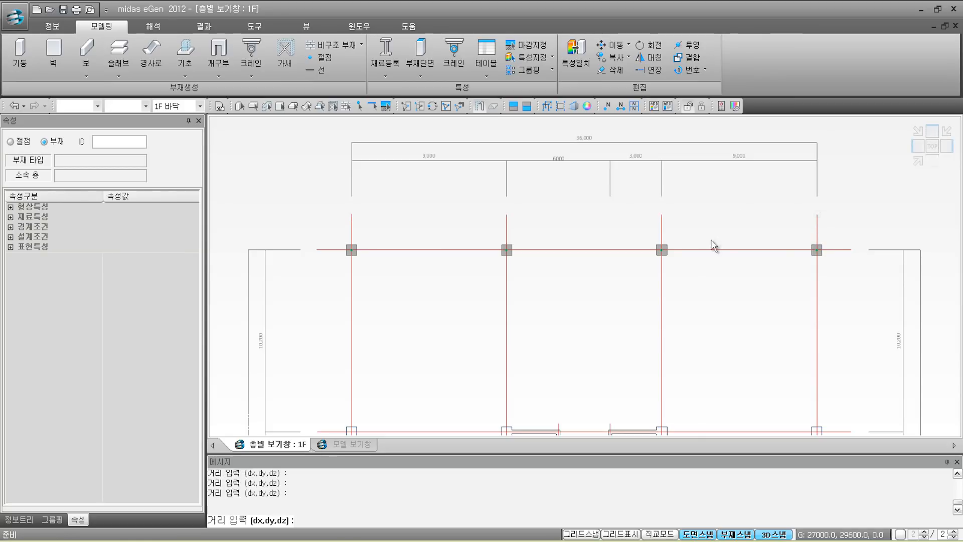
key("Escape")
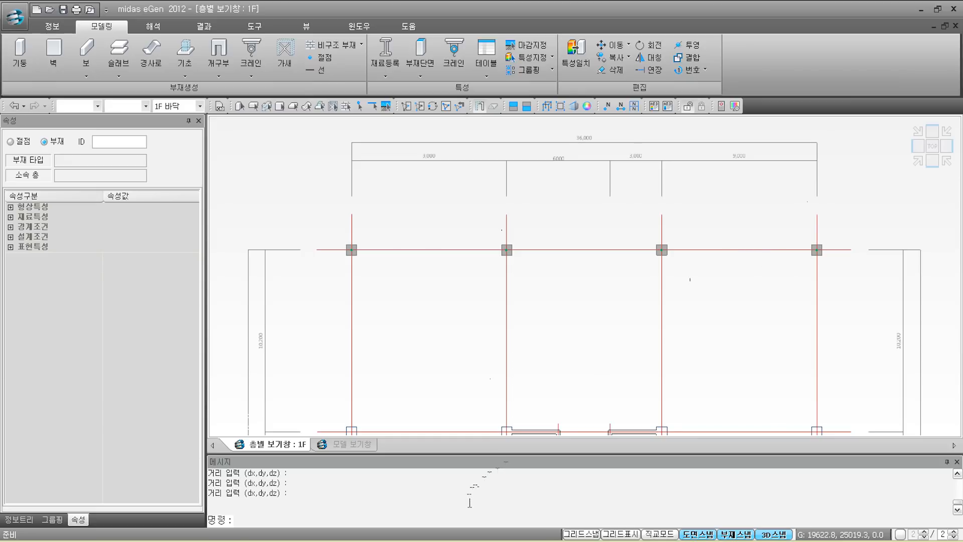
Step: Start the CO copy, select the top row of columns, and pick a base point
type("co")
key("Return")
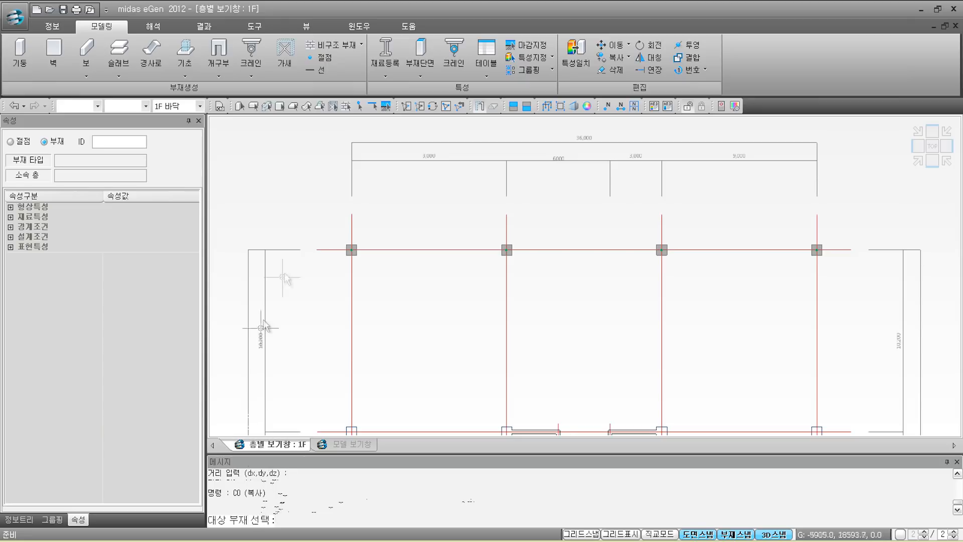
left_click_drag(353, 254, 865, 275)
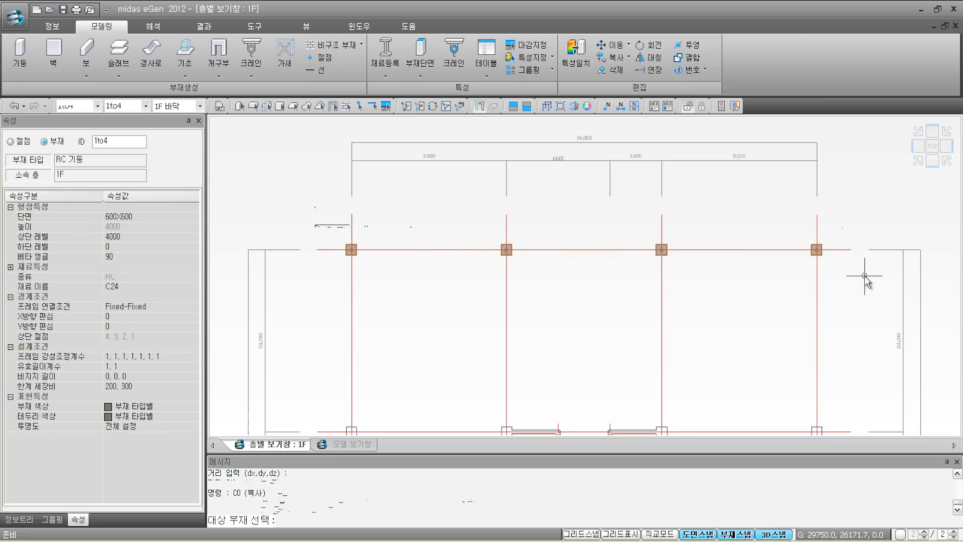
key("Return")
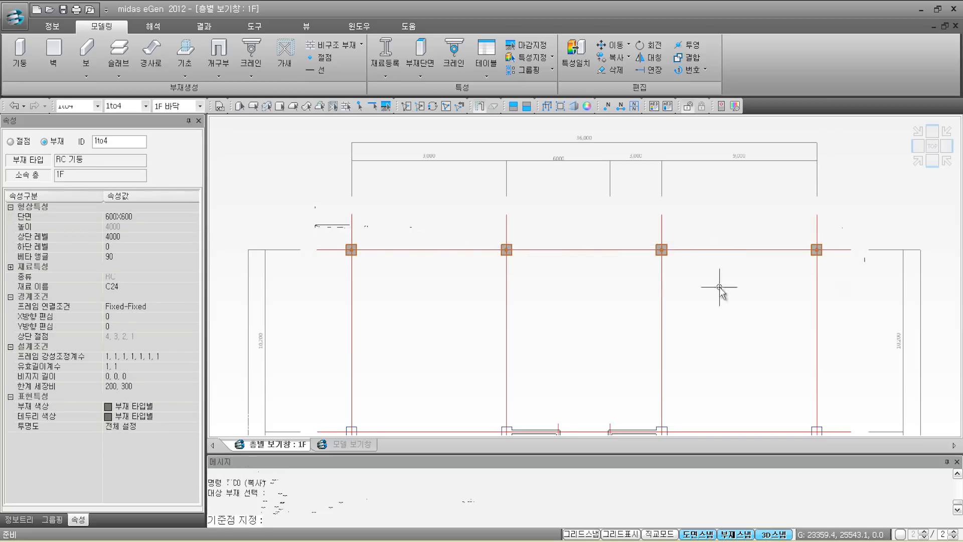
left_click(318, 250)
Step: Place copies of the column row on the upper, lower and bottom grid rows
middle_click_drag(319, 354, 327, 193)
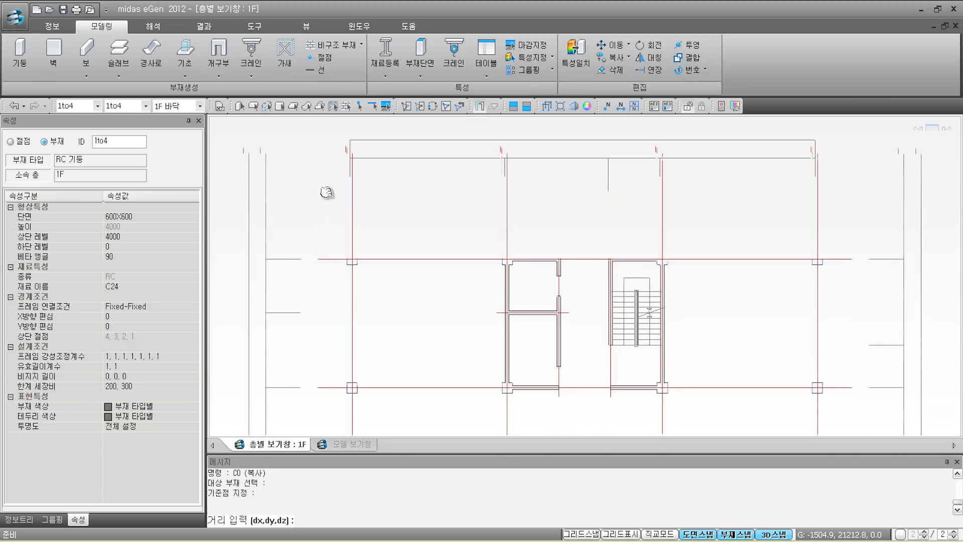
left_click(319, 261)
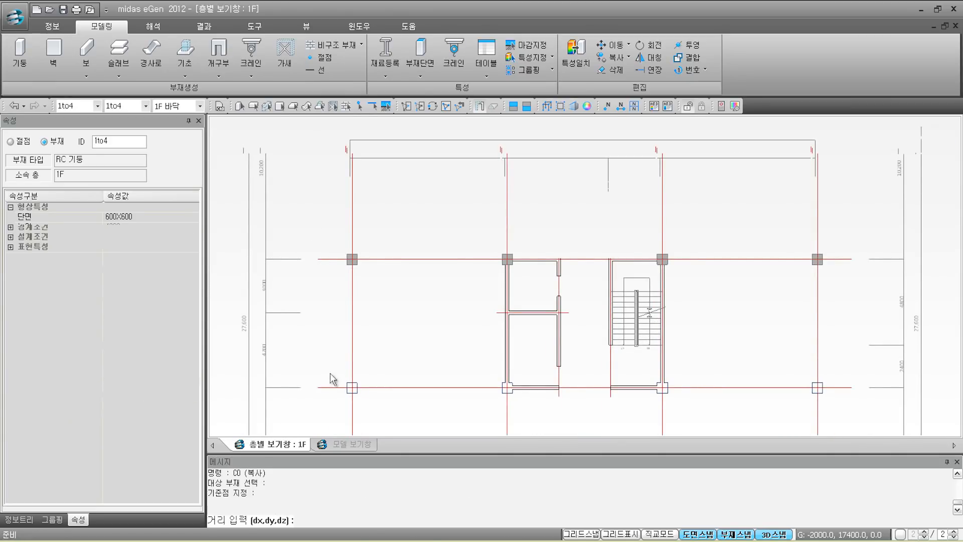
left_click(320, 387)
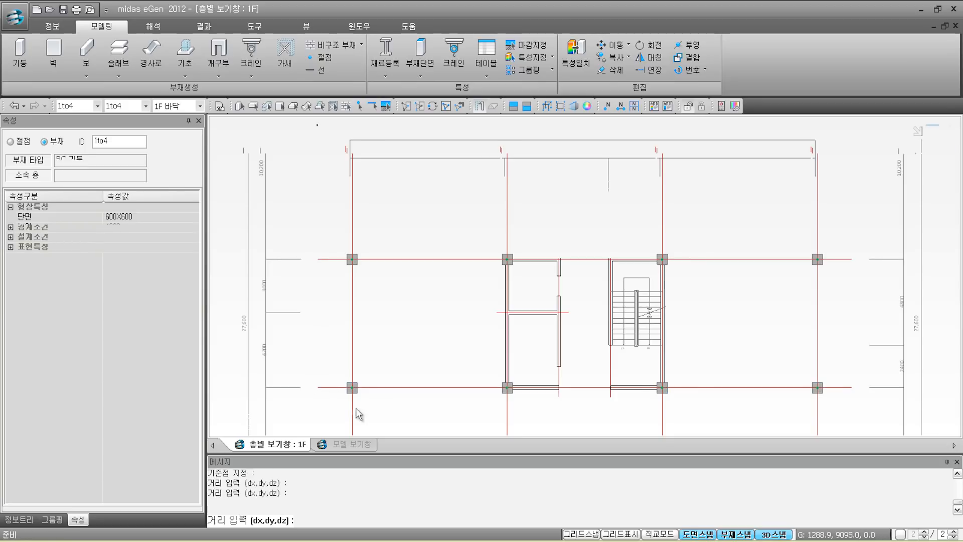
middle_click_drag(356, 185, 356, 163)
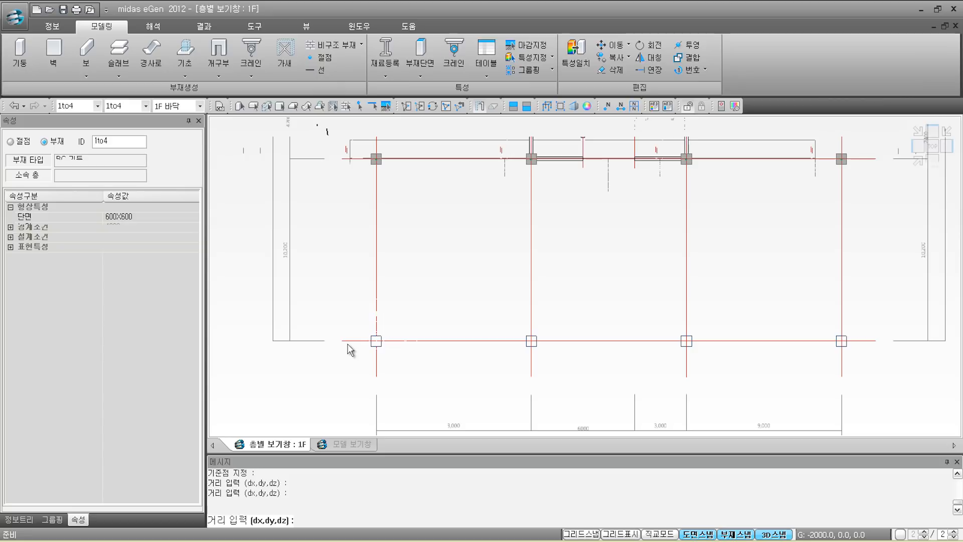
left_click(337, 333)
key("Escape")
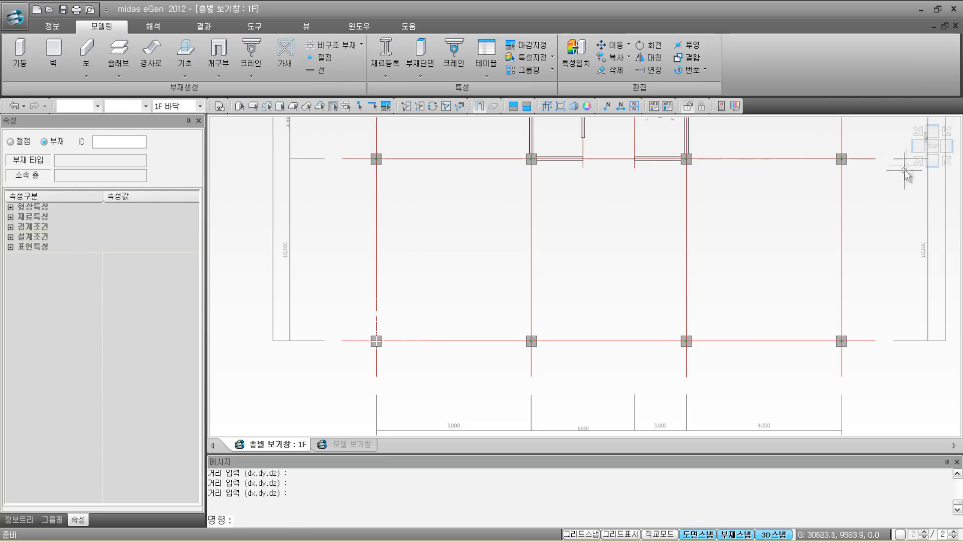
Step: View the 16 columns isometrically and start the 200 mm 벽 wall command to 2F FL
left_click(917, 159)
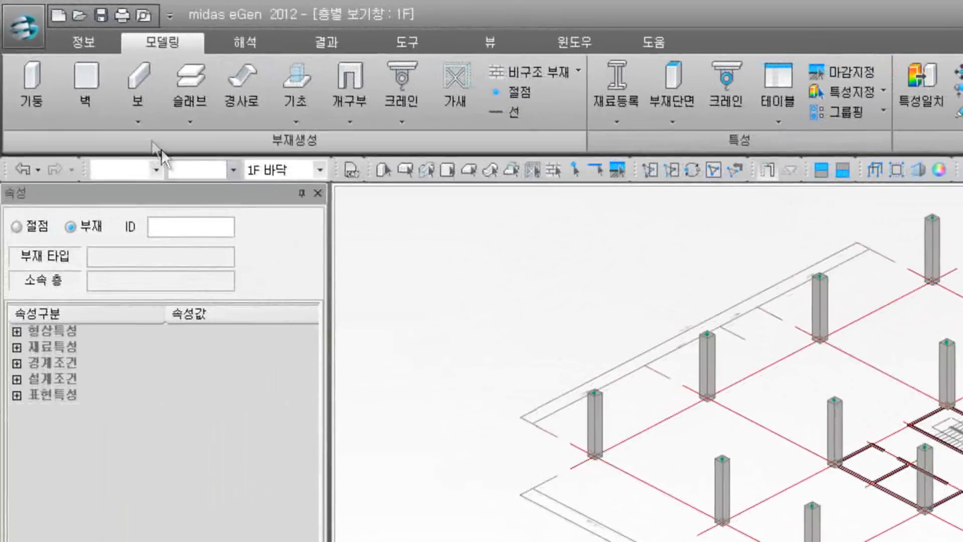
left_click(88, 95)
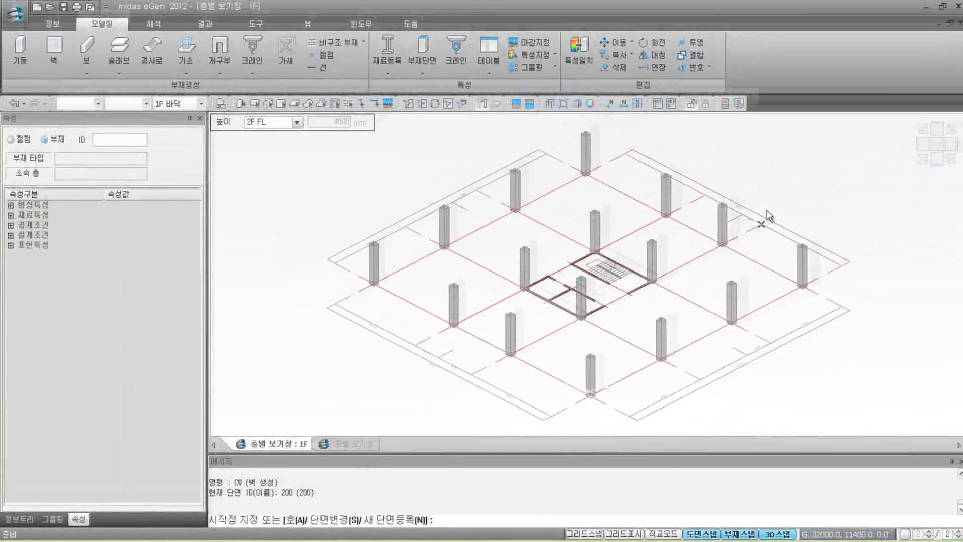
Step: In top view, draw four walls from the bottom-left column up, across, down and back
left_click(938, 151)
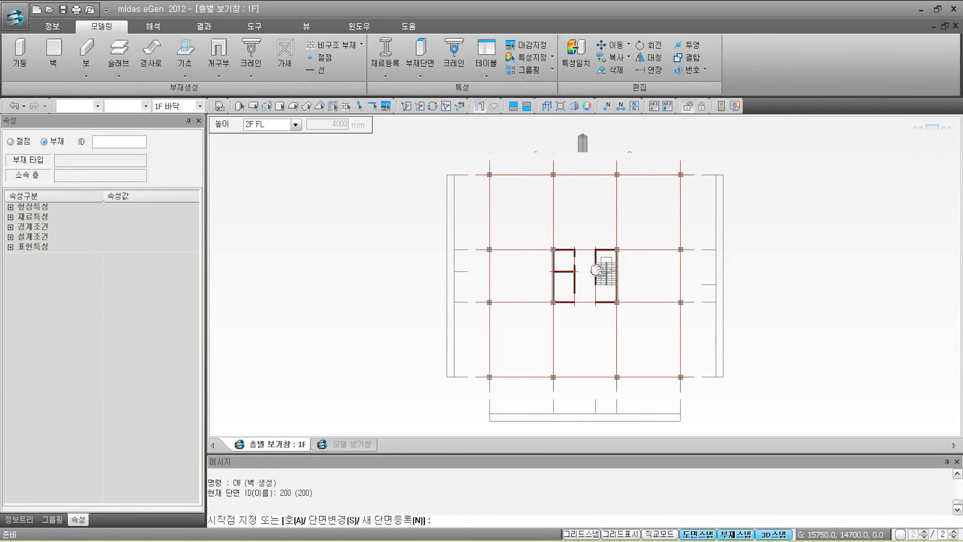
scroll(592, 276, "up", 5)
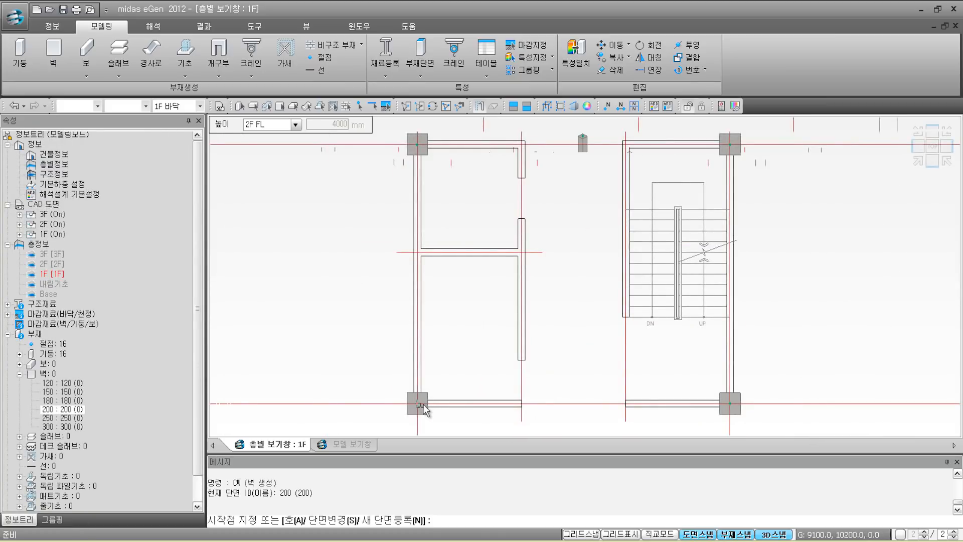
mouse_move(419, 402)
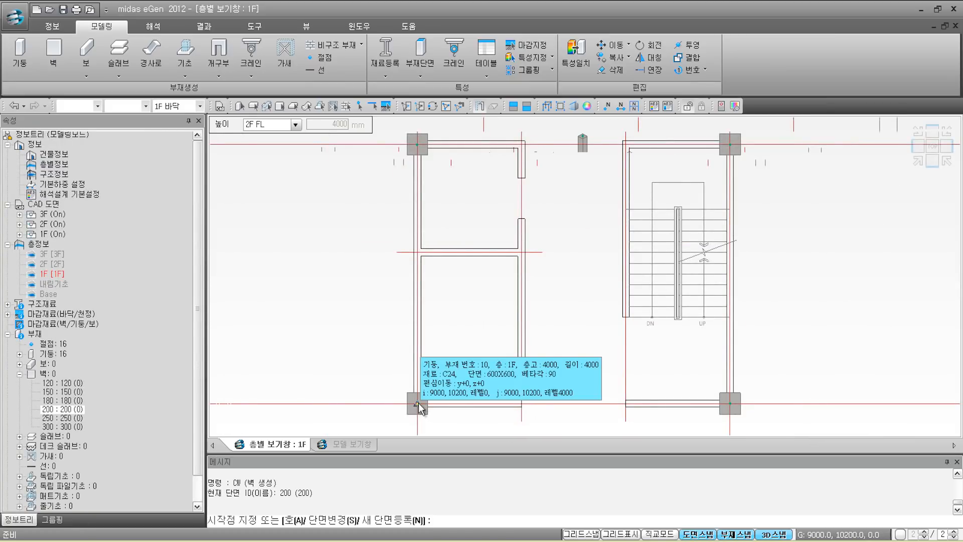
left_click(419, 402)
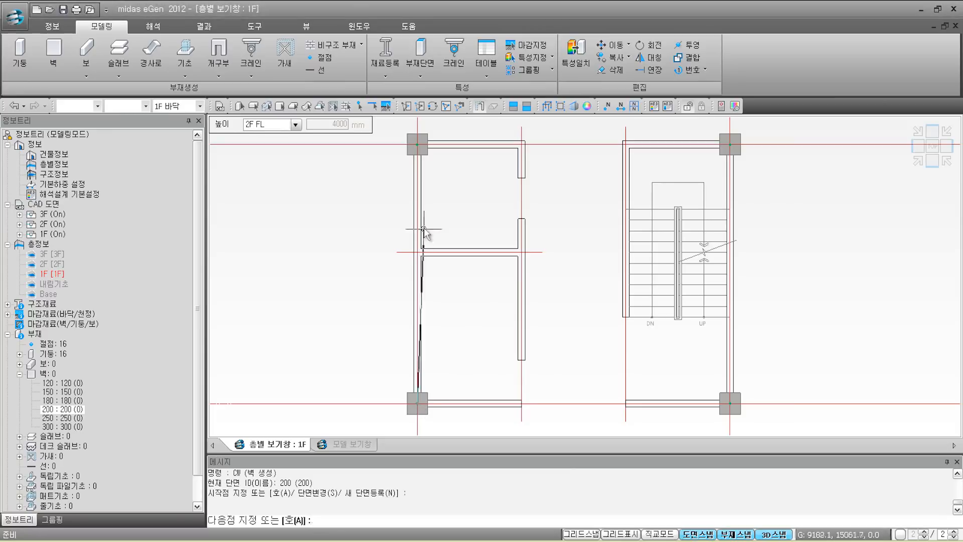
left_click(419, 148)
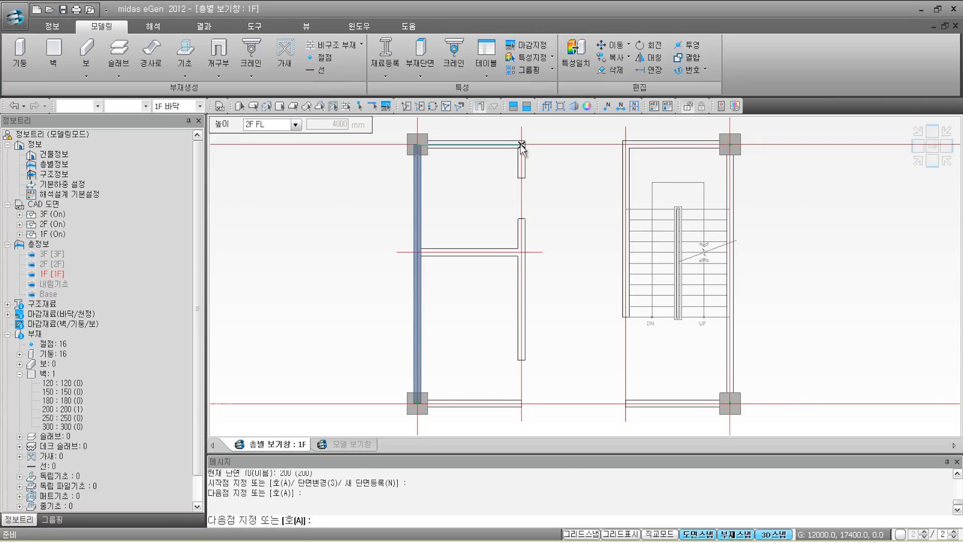
left_click(522, 145)
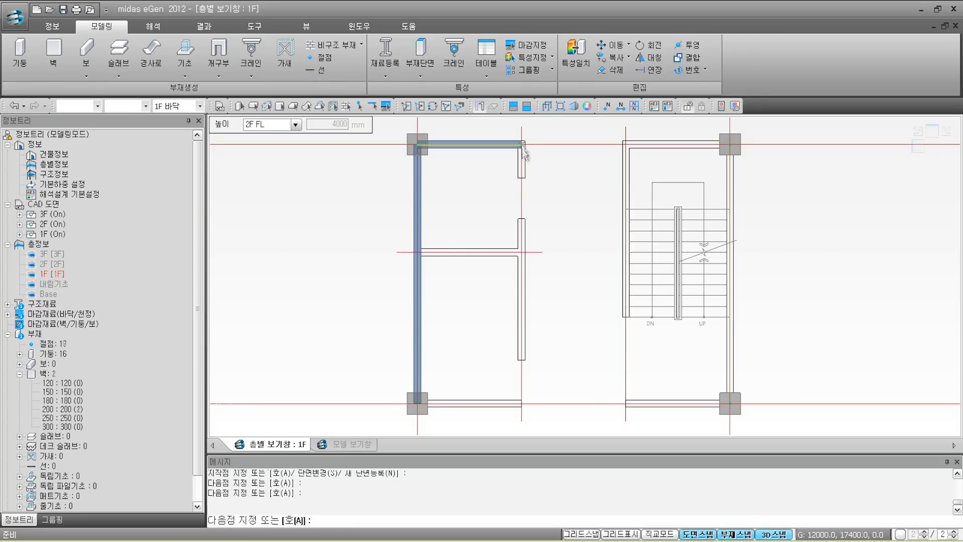
left_click(522, 404)
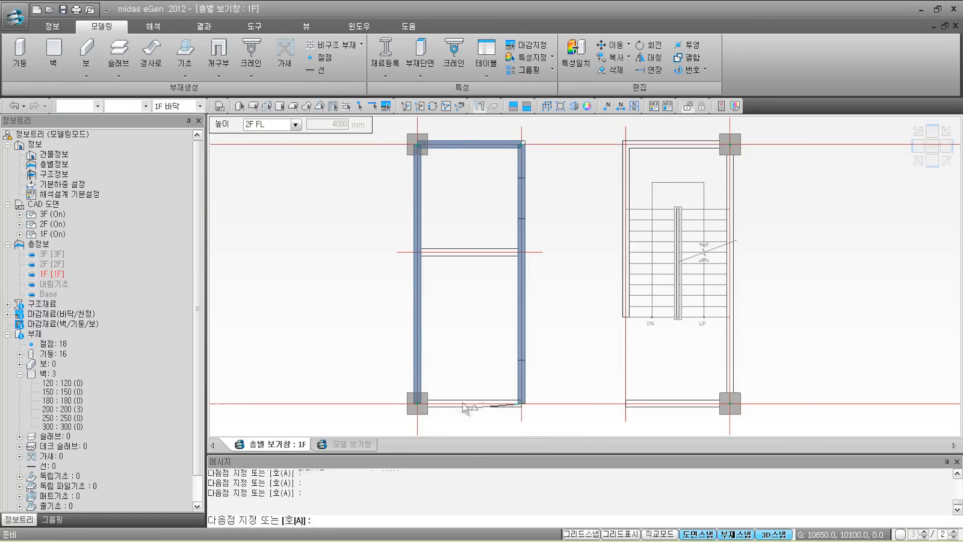
left_click(418, 404)
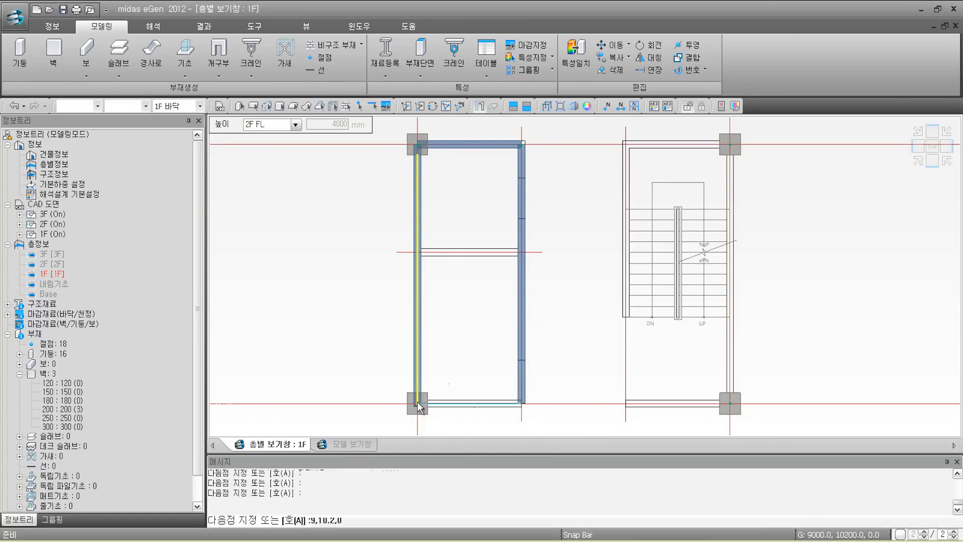
key("Escape")
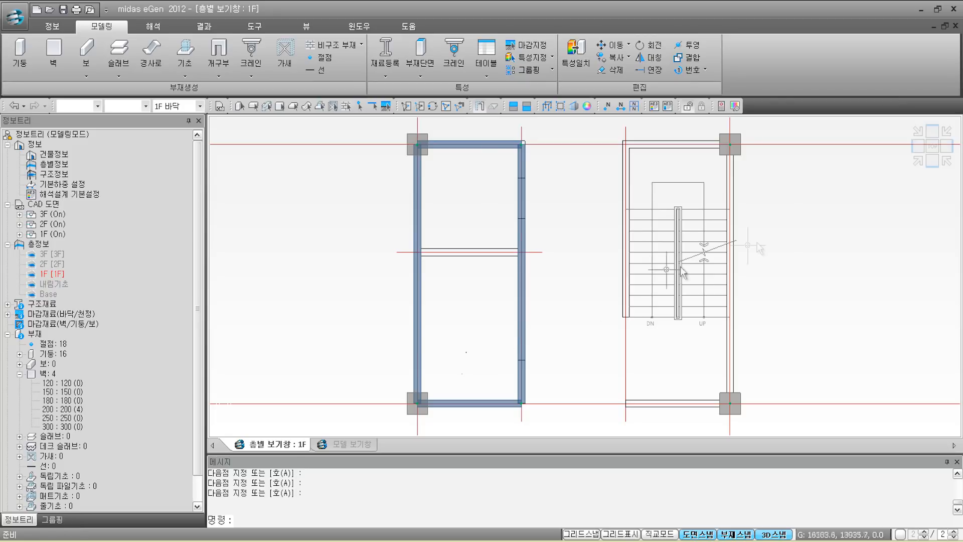
Step: Switch to an isometric view and zoom and pan to centre on the core walls
left_click(918, 161)
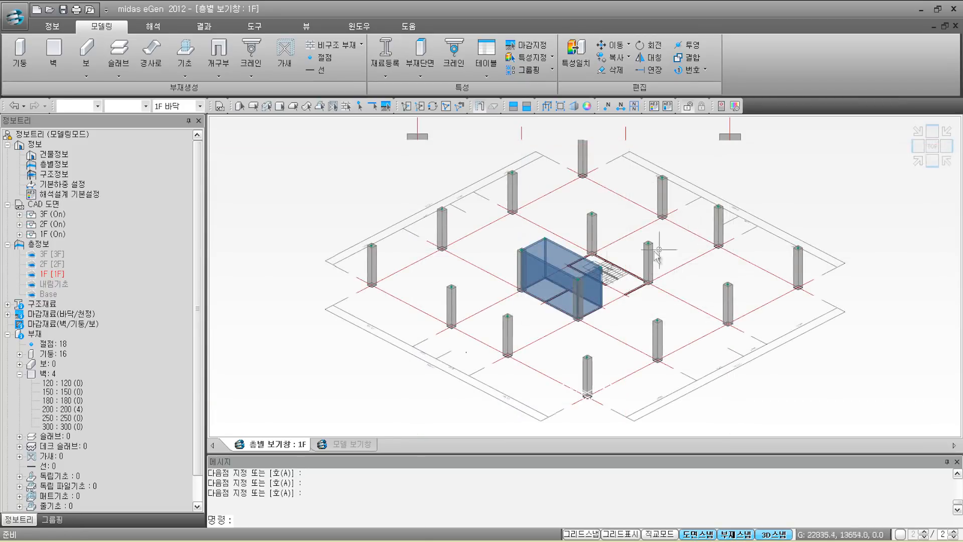
scroll(568, 275, "up", 5)
scroll(555, 276, "up", 3)
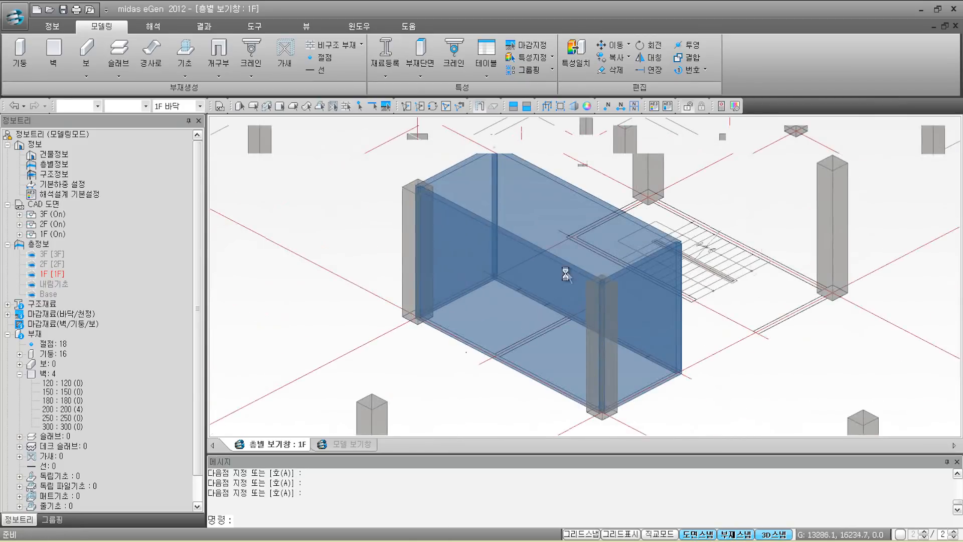
scroll(555, 276, "down", 3)
middle_click_drag(555, 275, 532, 282)
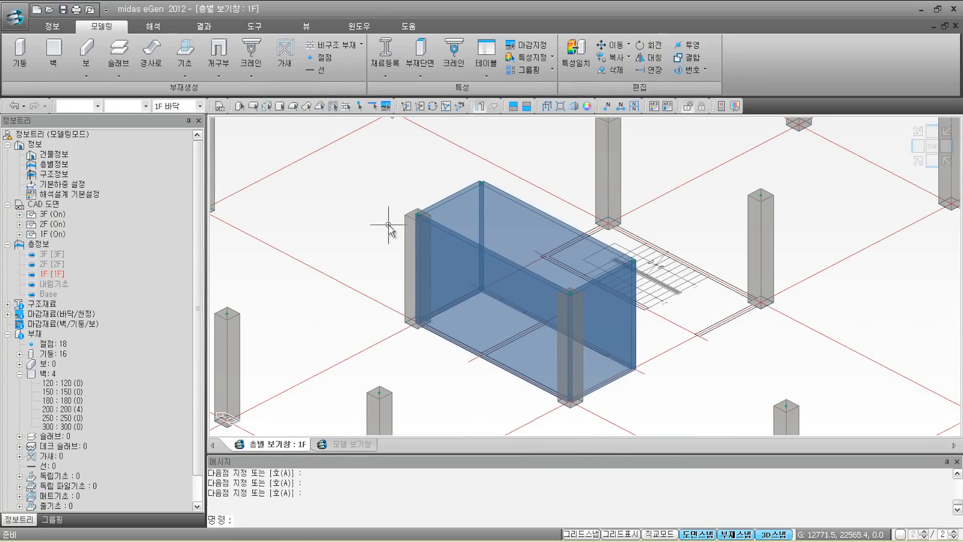
Step: Show the model as 와이어 프레임 and read a column's properties: 600X600, C24, 4000 mm
left_click(322, 28)
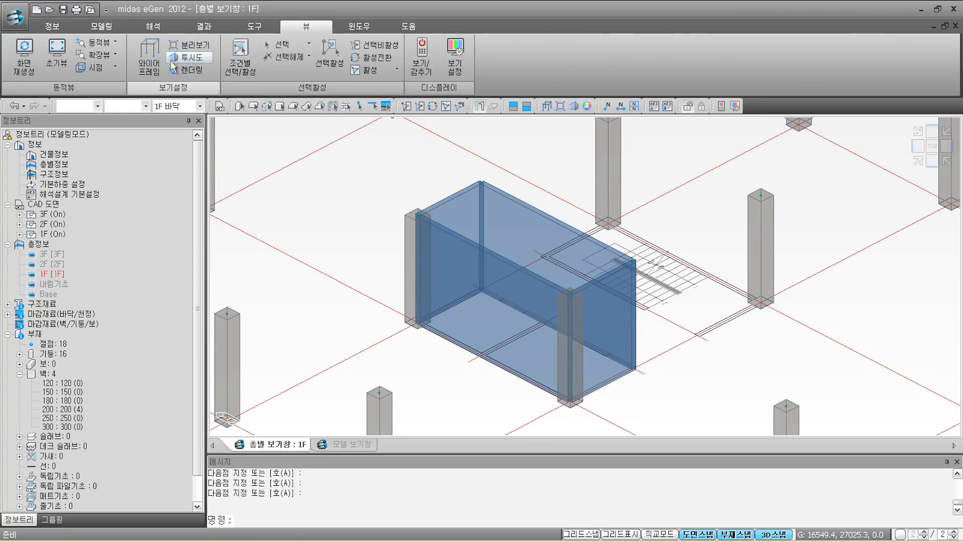
left_click(153, 66)
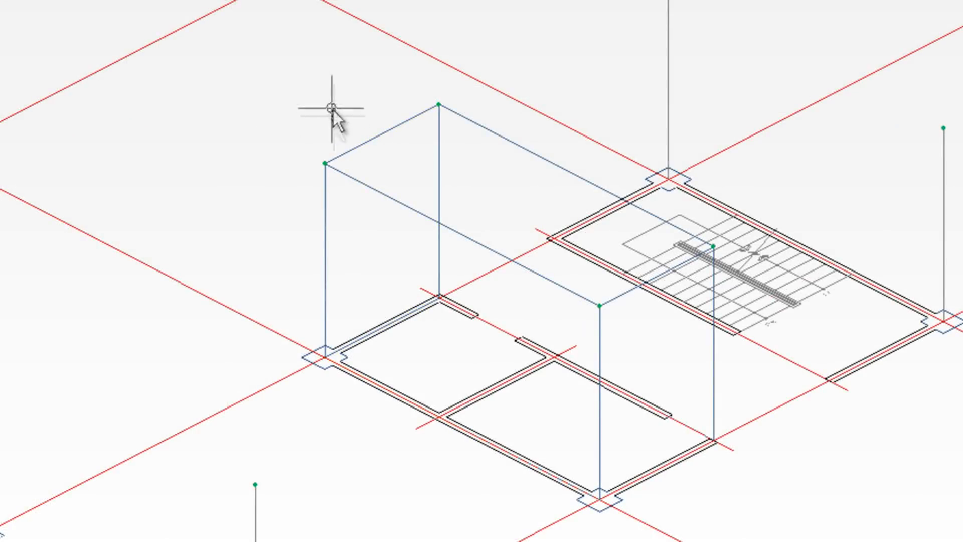
mouse_move(325, 217)
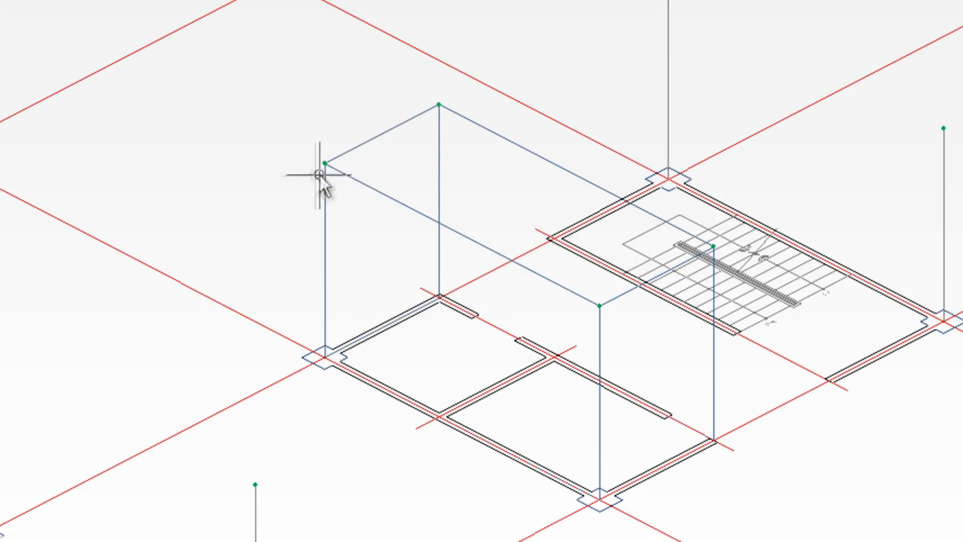
mouse_move(331, 182)
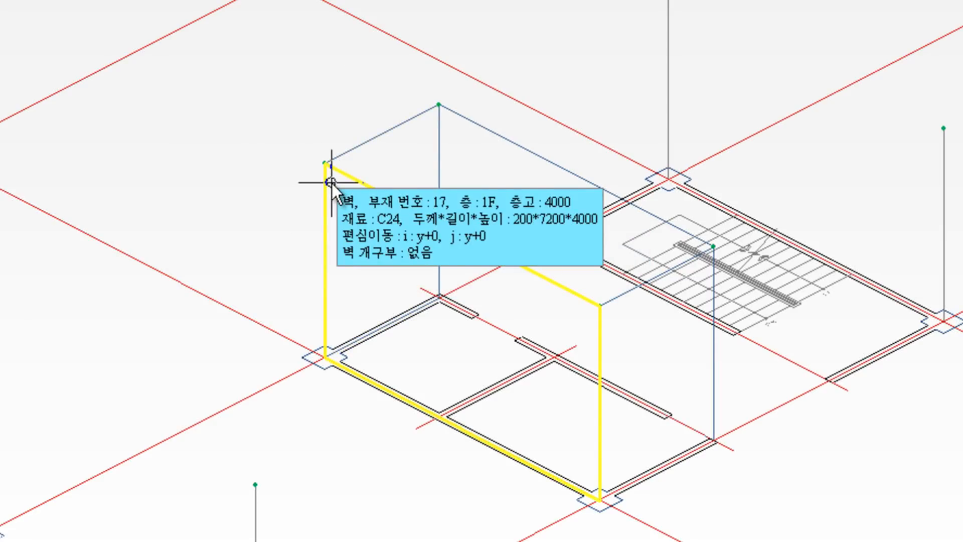
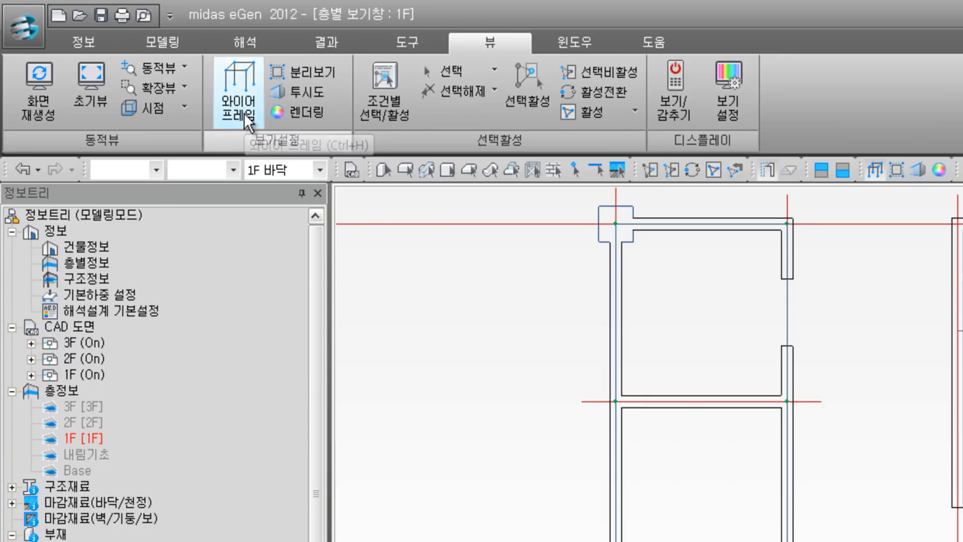
Step: Draw a 200 mm cross wall across the left core on 1F
left_click(163, 38)
left_click(92, 105)
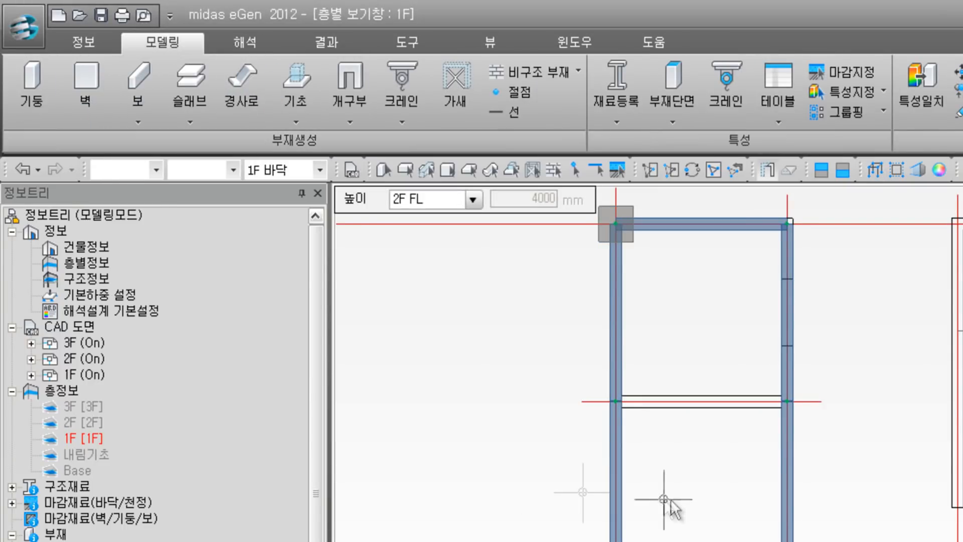
left_click(617, 394)
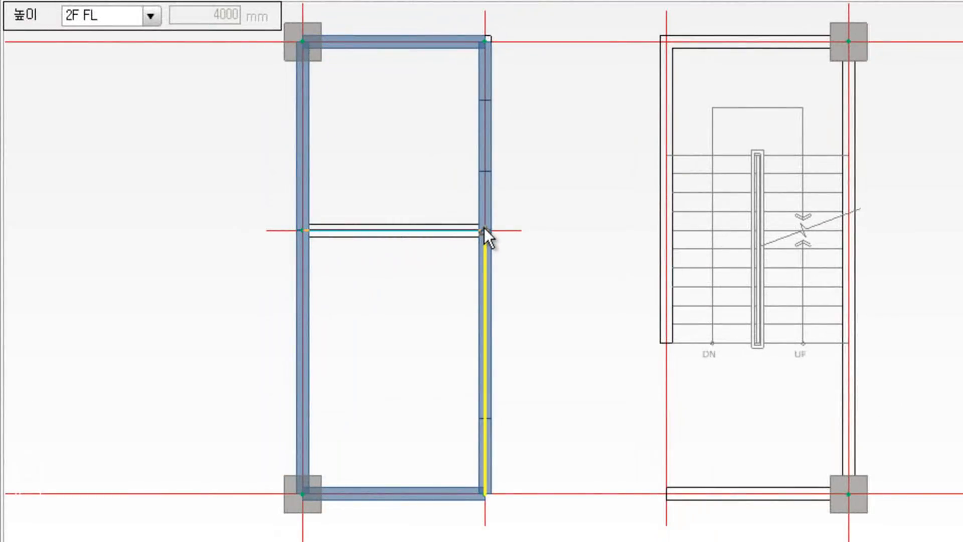
left_click(484, 230)
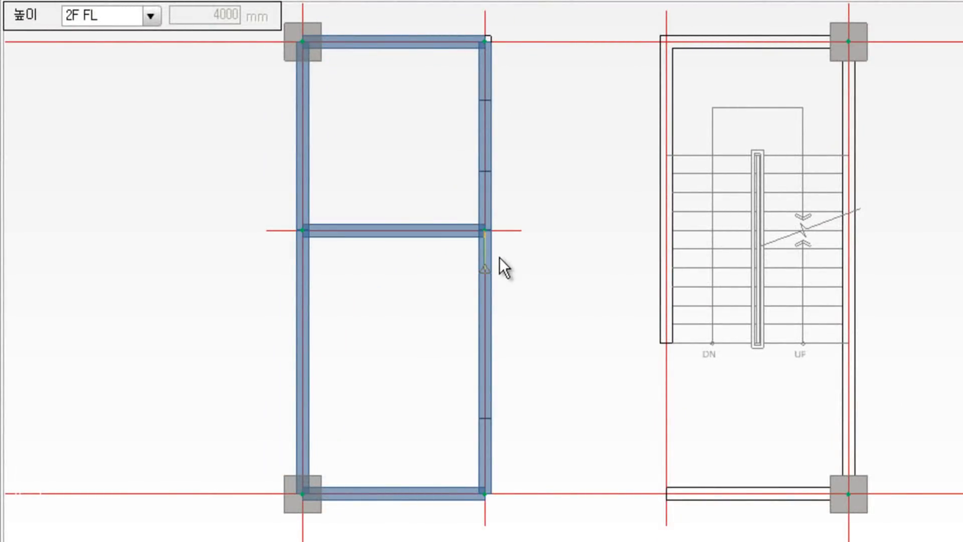
key("Escape")
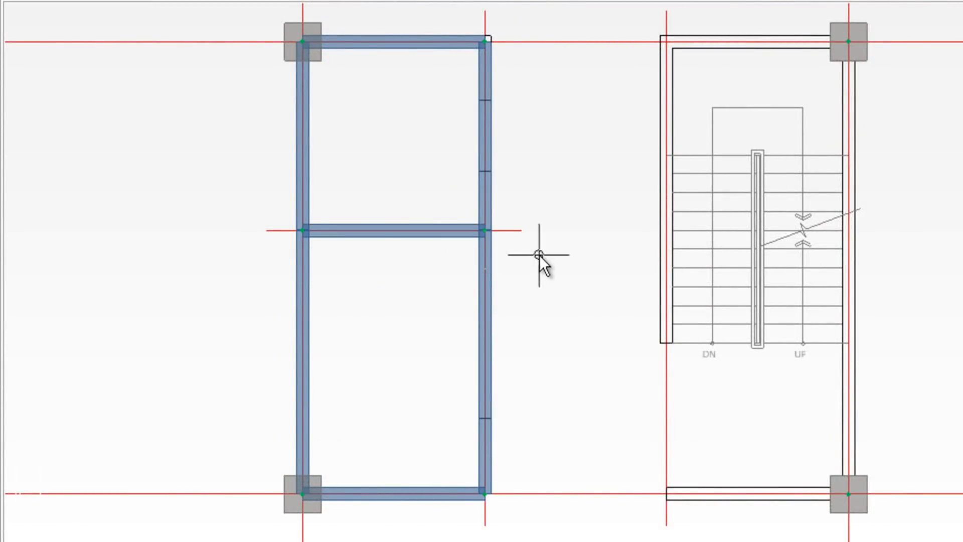
Step: Enclose the stair core with four 200 mm walls, then view the model isometrically
key("space")
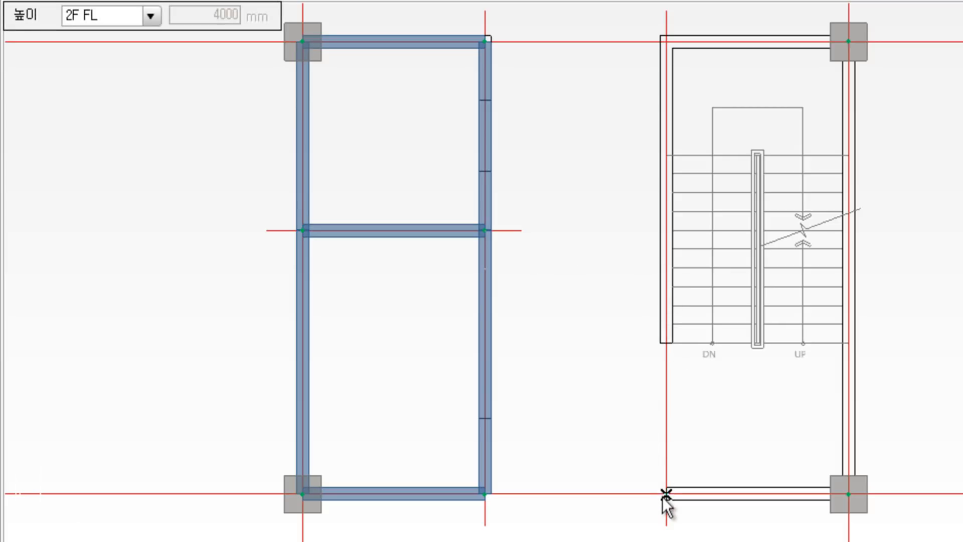
left_click(666, 495)
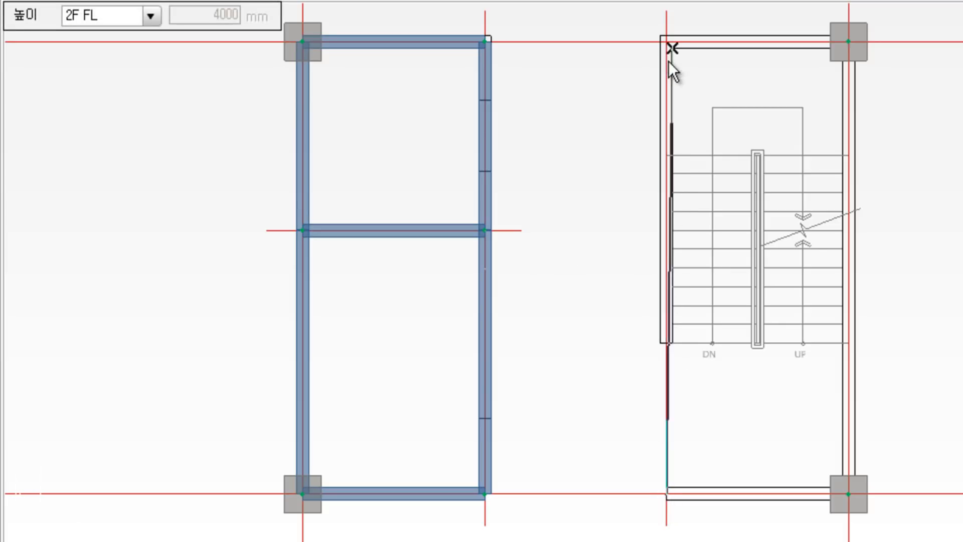
left_click(666, 41)
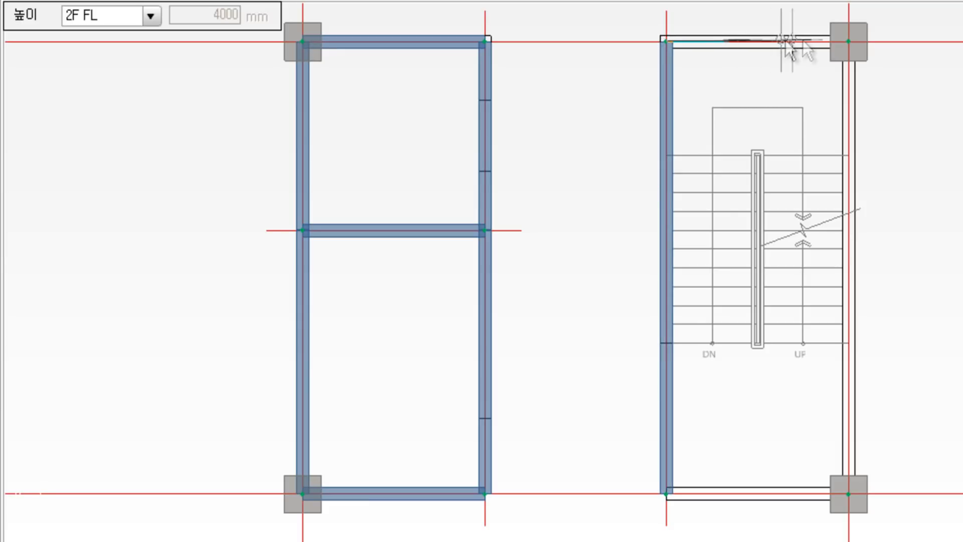
left_click(848, 41)
left_click(848, 493)
left_click(668, 493)
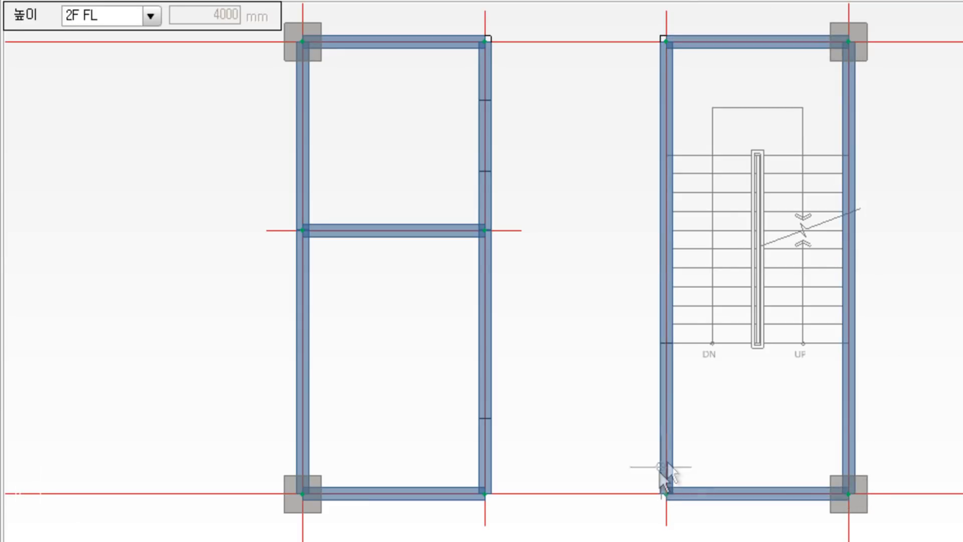
key("Escape")
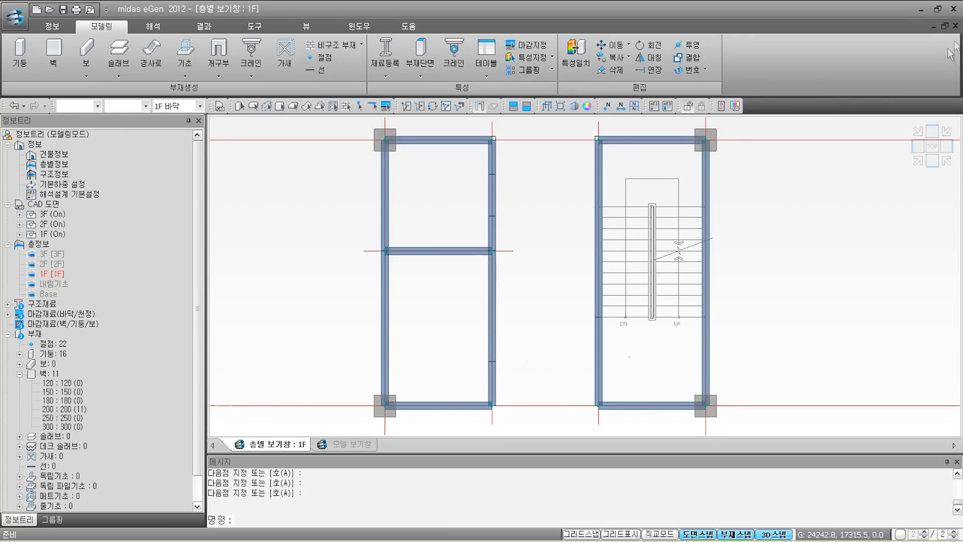
left_click(918, 160)
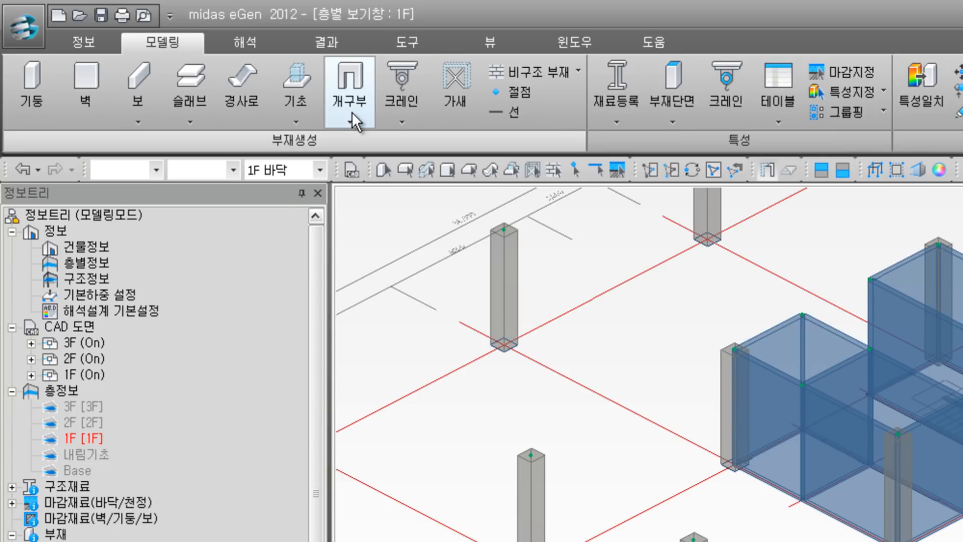
Step: Start the 벽 개구부 (CWO) command with 2100 mm height and 0 mm floor distance
left_click(351, 113)
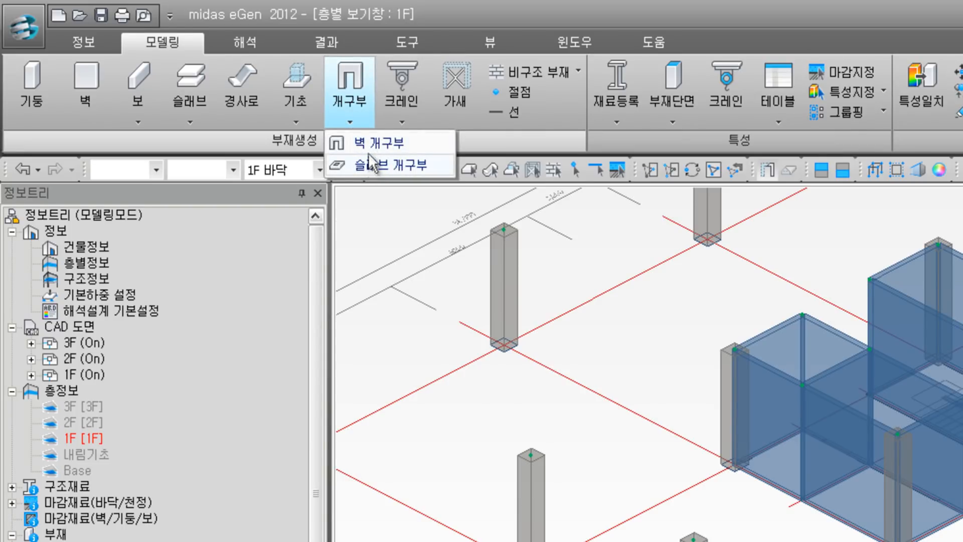
left_click(367, 141)
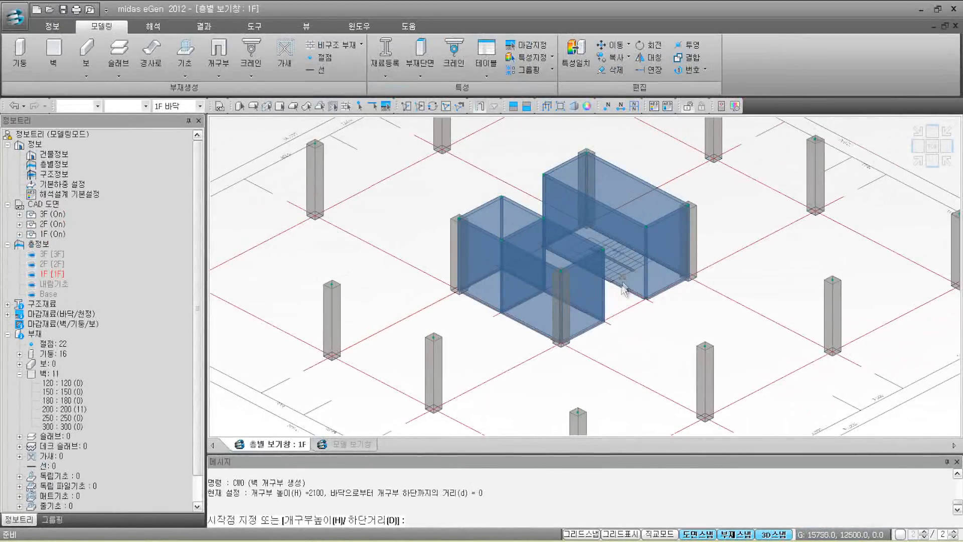
Step: Zoom in on the stair core wall and make the members see-through
scroll(622, 288, "up", 5)
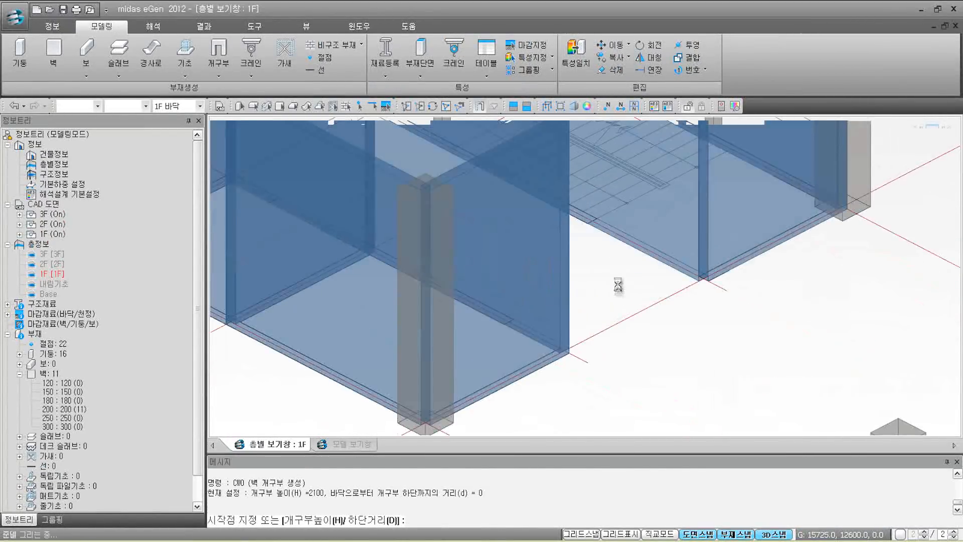
scroll(605, 277, "up", 2)
middle_click_drag(601, 277, 542, 276)
scroll(601, 276, "up", 1)
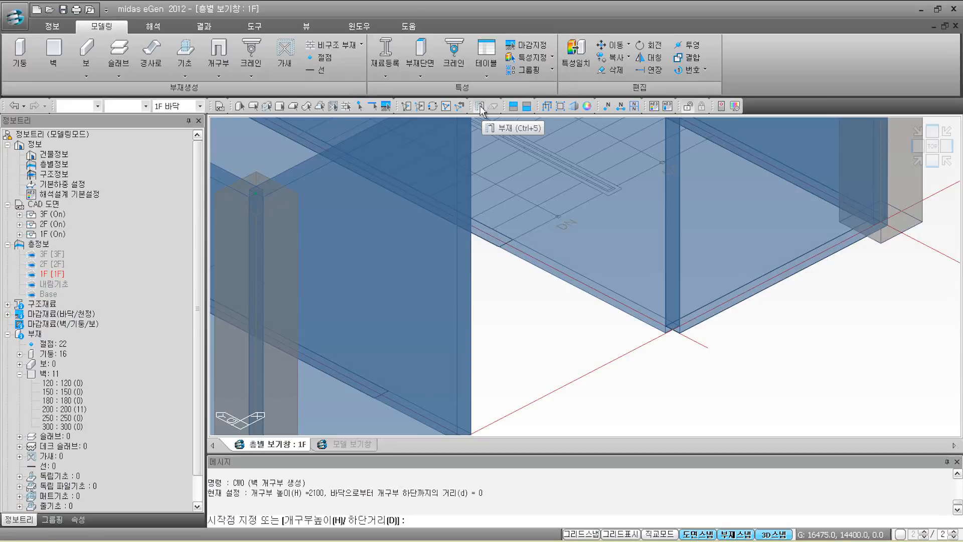
left_click(435, 212)
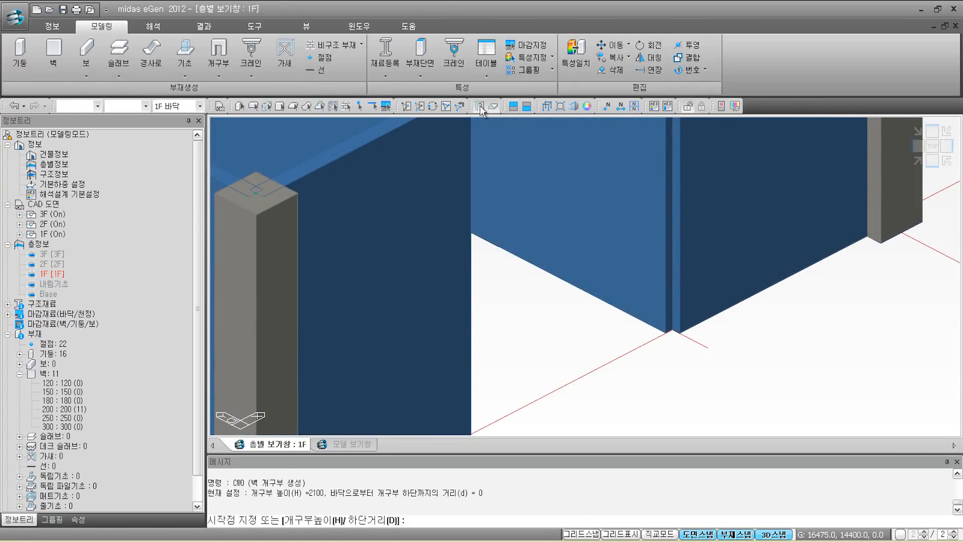
left_click(480, 109)
left_click(481, 109)
left_click(480, 107)
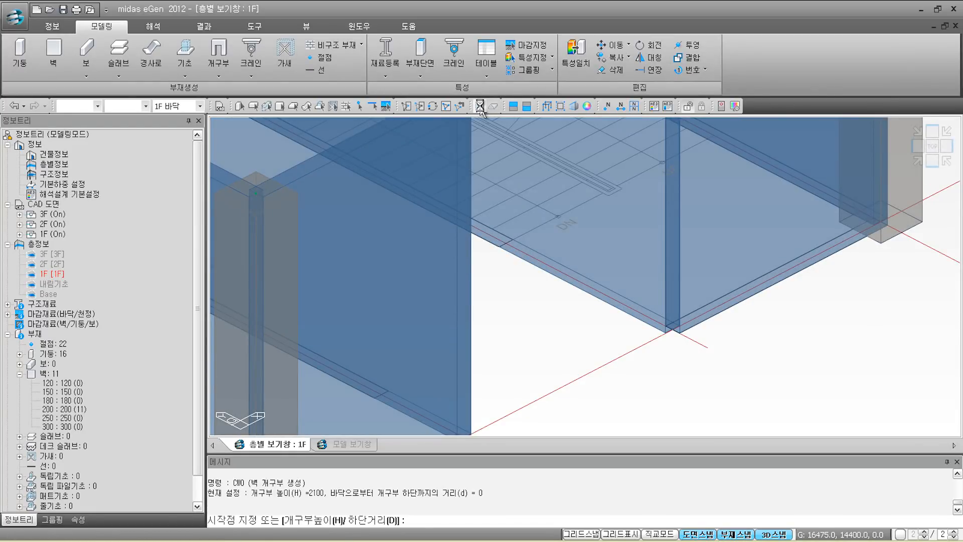
left_click(480, 106)
left_click(480, 108)
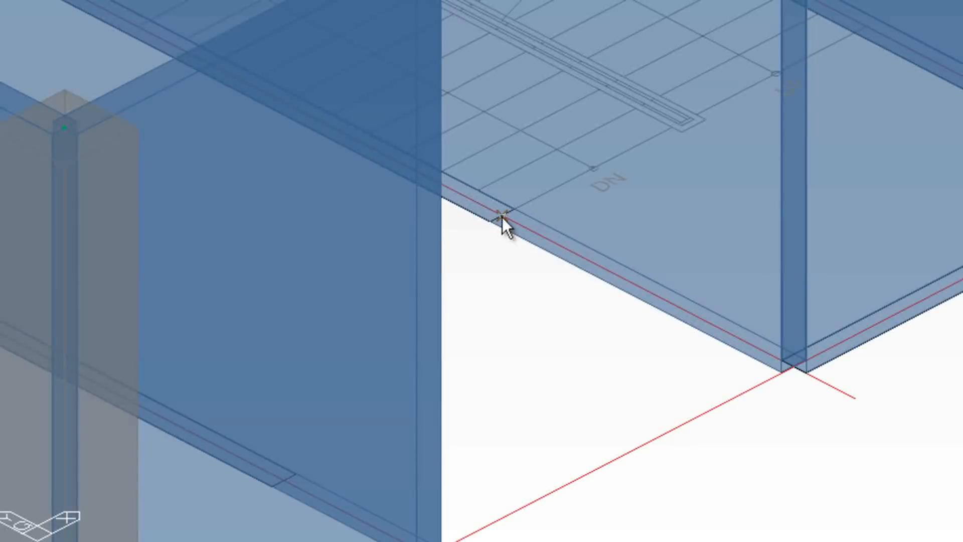
Step: Cut a 2100 mm door opening from the front wall's edge to its corner
mouse_move(501, 218)
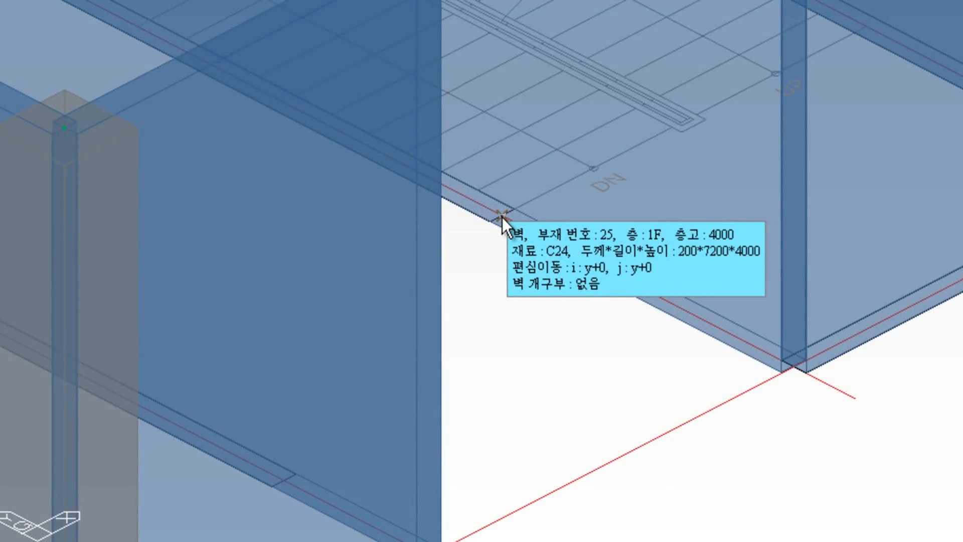
left_click(502, 218)
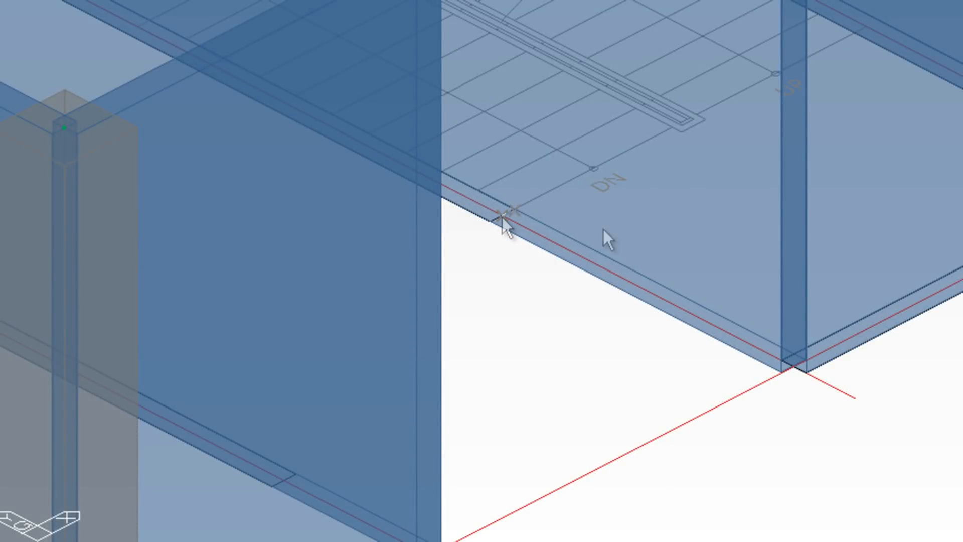
left_click(789, 366)
Step: Orbit to the other core walls and cut two more floor-level 1200 x 2100 door openings
scroll(748, 258, "down", 3)
middle_click_drag(748, 258, 744, 394)
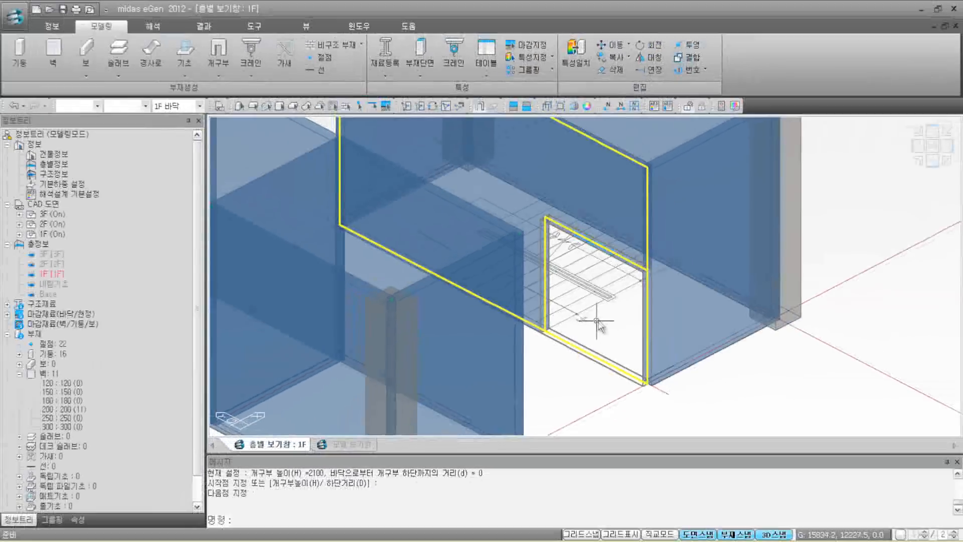
middle_click_drag(591, 348, 325, 371, "ctrl")
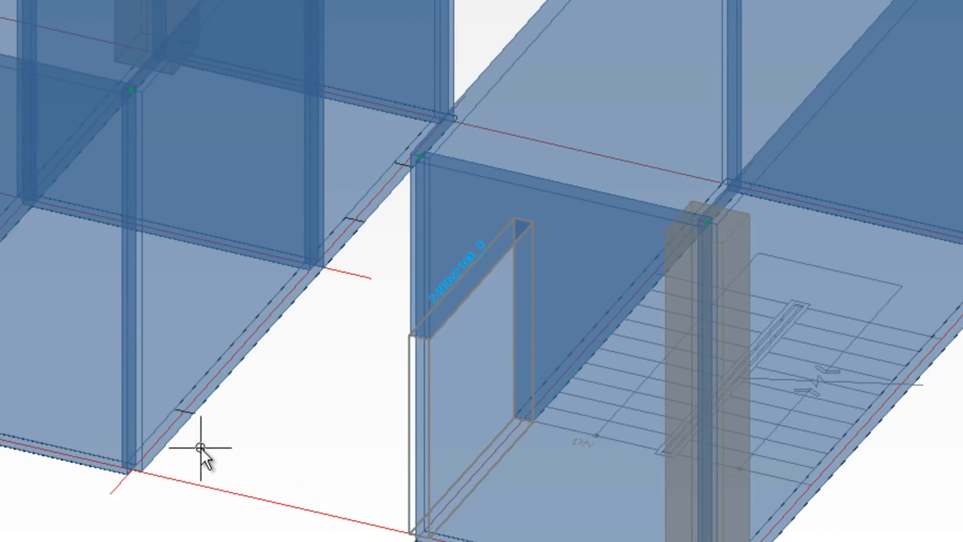
left_click(132, 471)
left_click(184, 416)
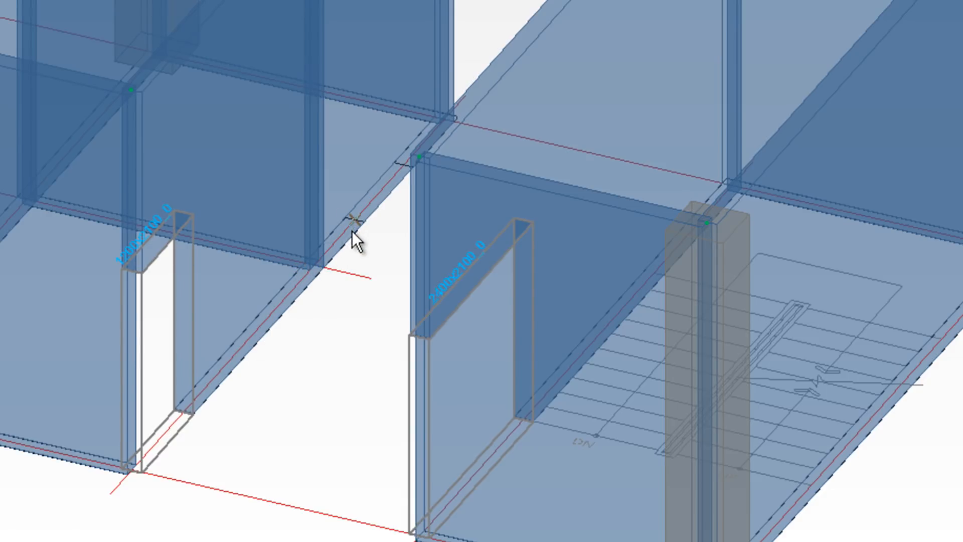
left_click(400, 174)
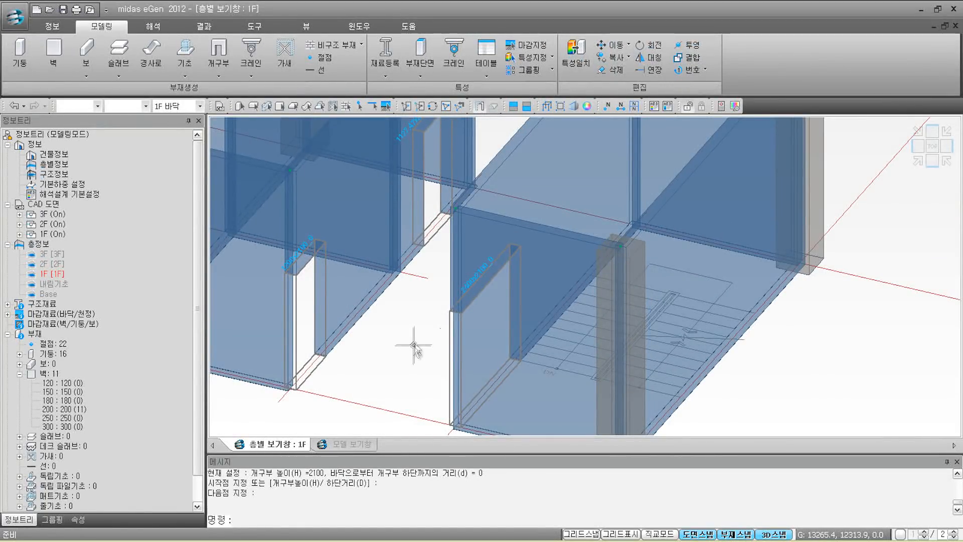
Step: Show the whole model isometrically and make 2F 바닥 the working floor
left_click(919, 163)
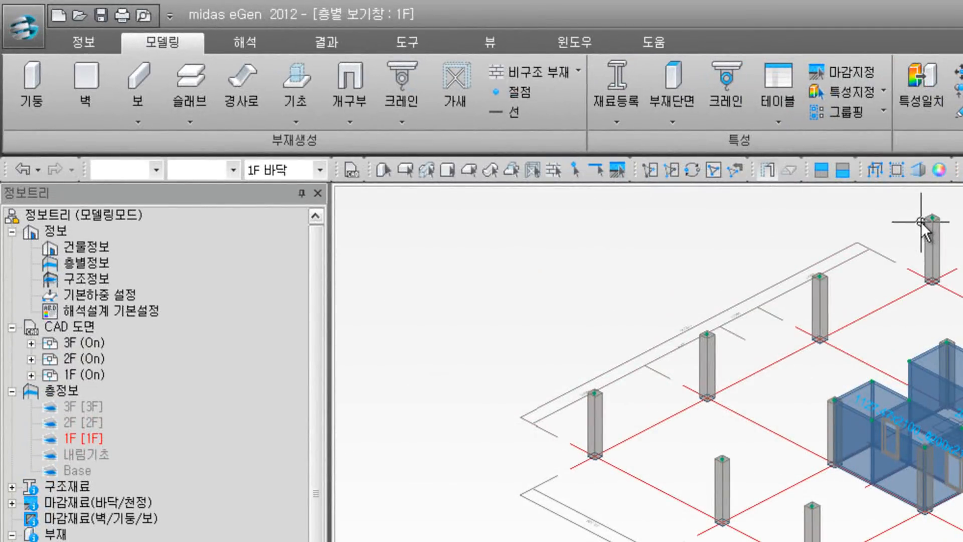
left_click(320, 171)
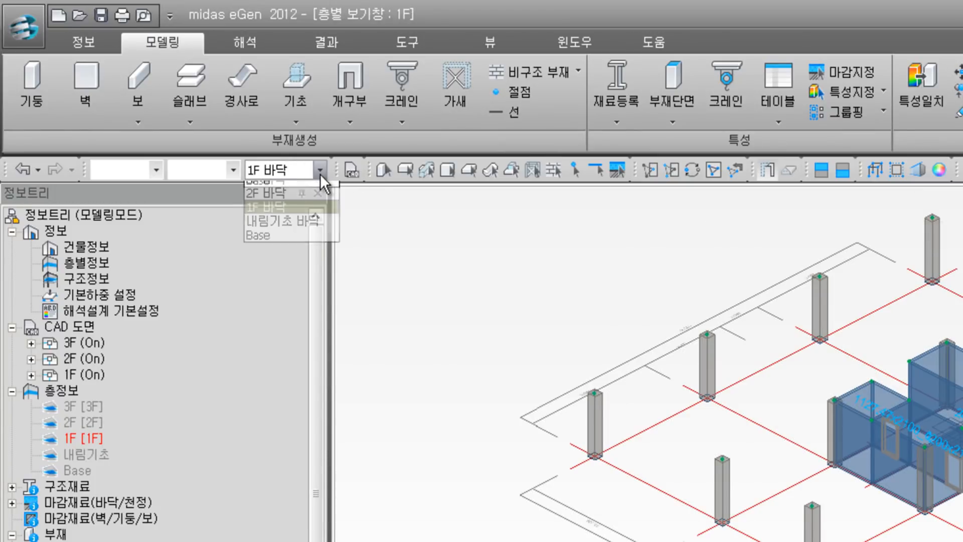
left_click(316, 204)
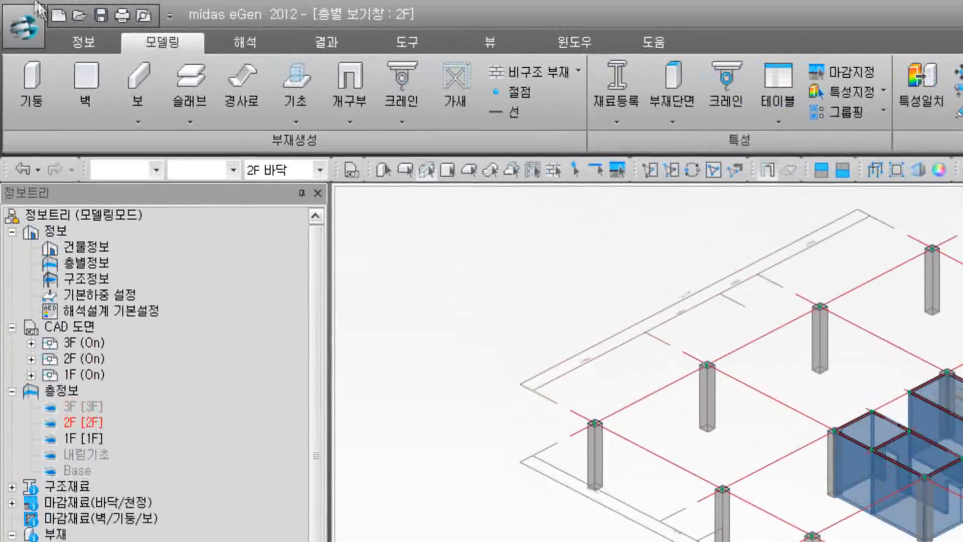
Step: Auto-generate 큰보 girders on 2F with option G, then check the 600203 (300X750) section
left_click(142, 96)
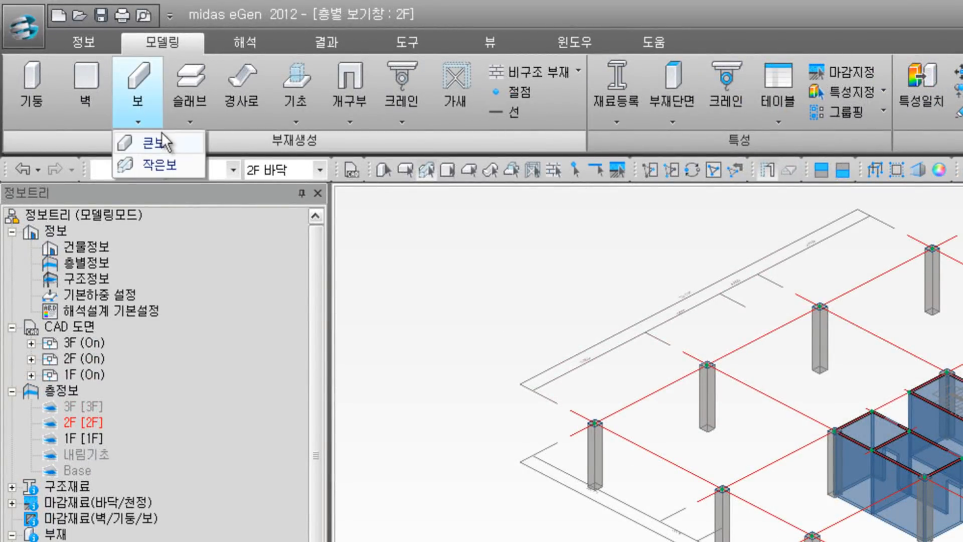
left_click(161, 143)
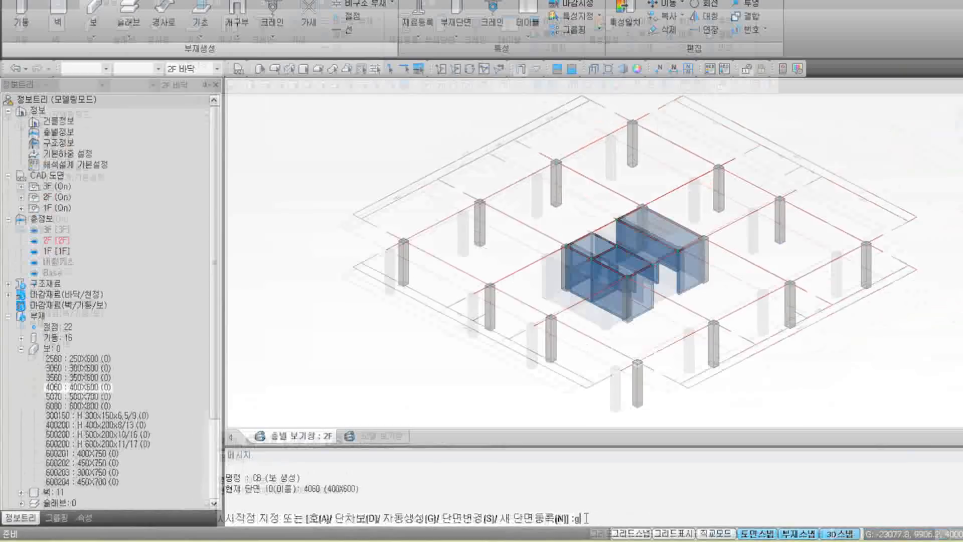
type("g")
key("Return")
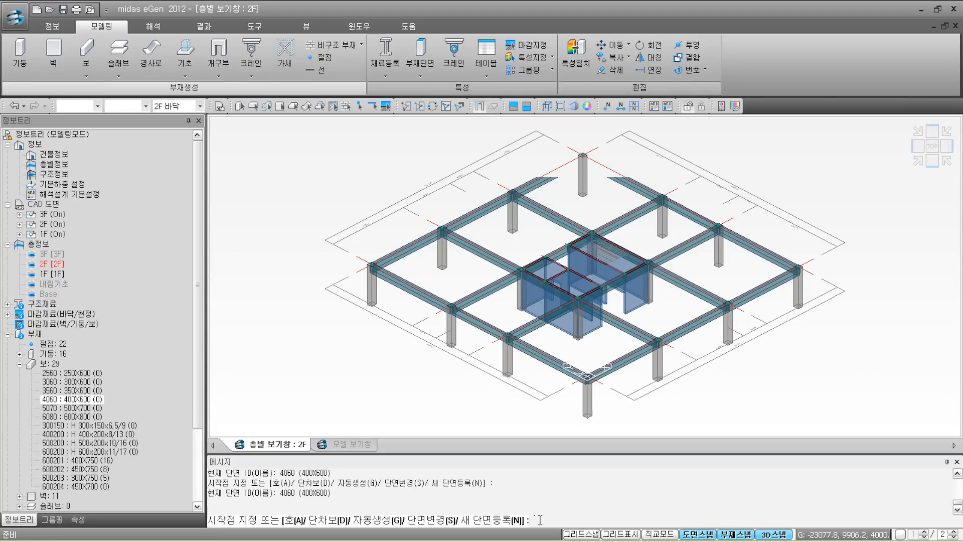
key("Escape")
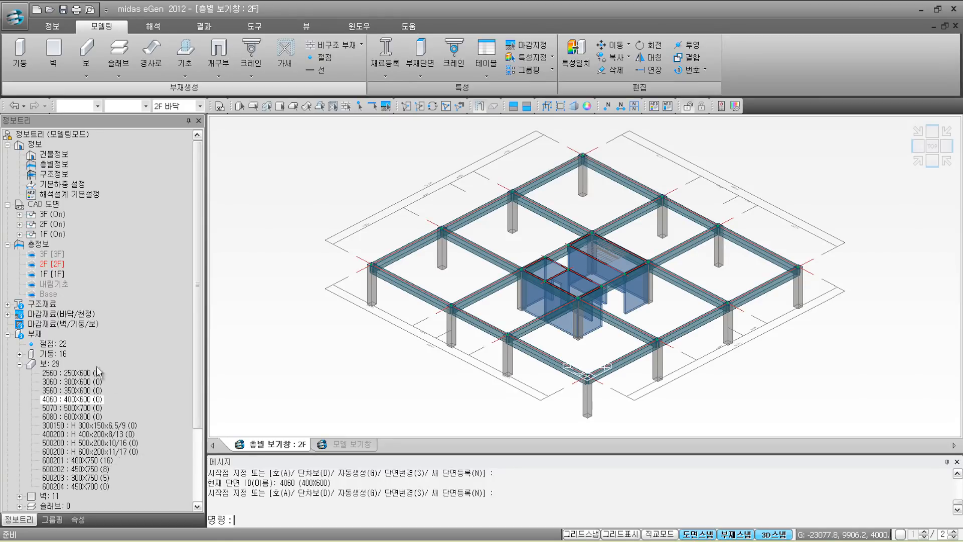
scroll(94, 302, "down", 2)
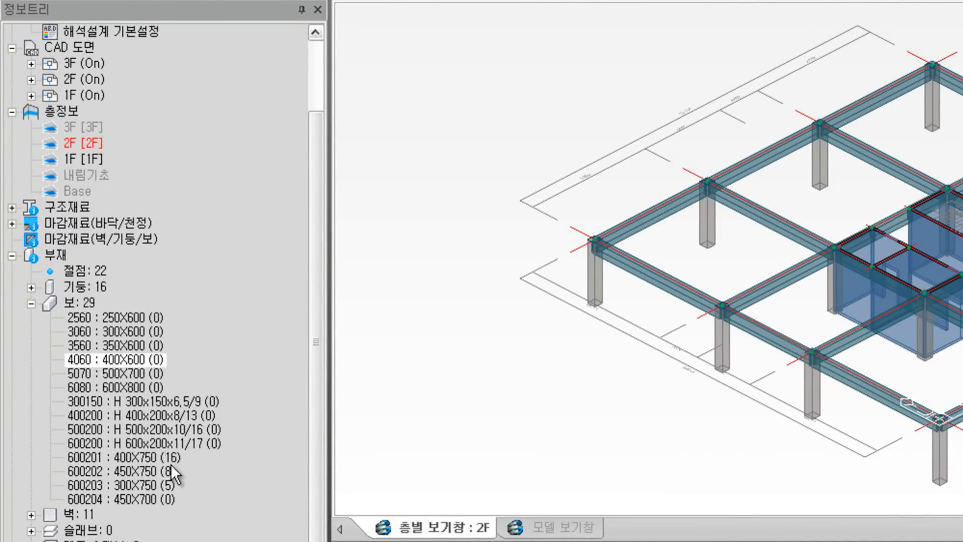
left_click(147, 490)
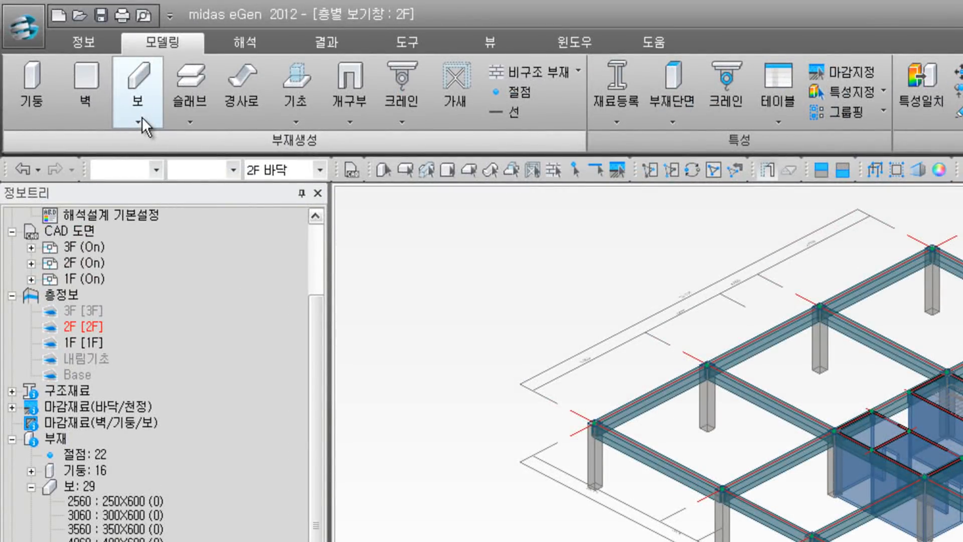
Step: Auto-generate 작은보 small beams across the 2F bays with option G, giving 43 beams
left_click(143, 118)
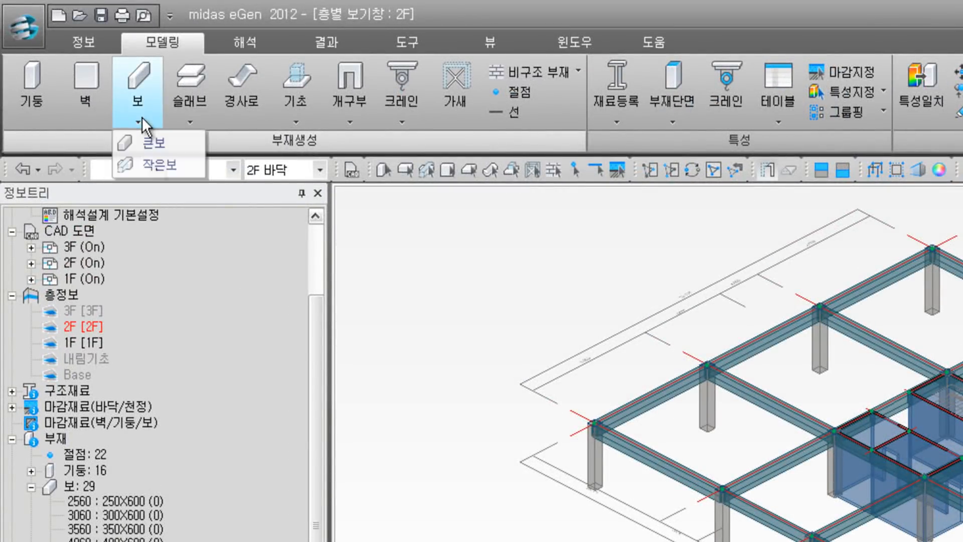
left_click(159, 165)
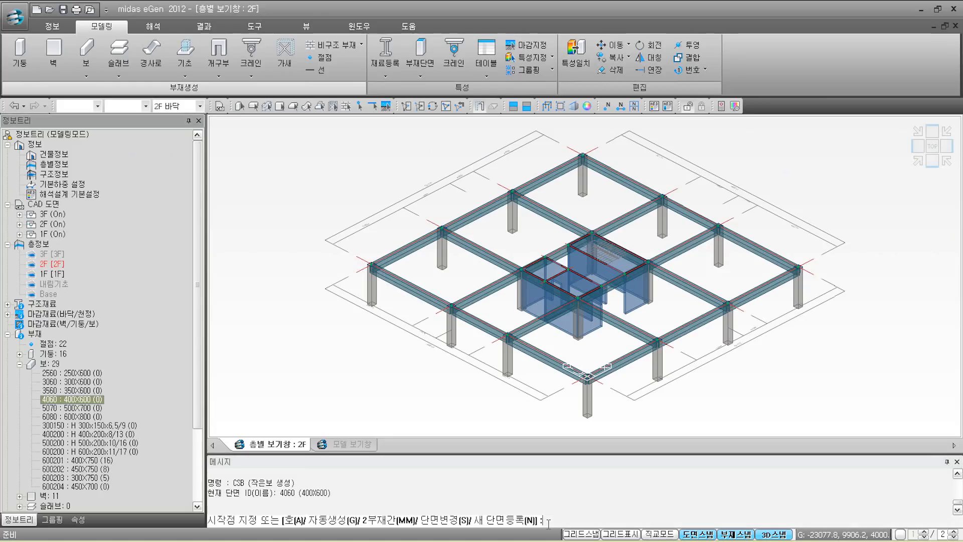
type("g")
key("Return")
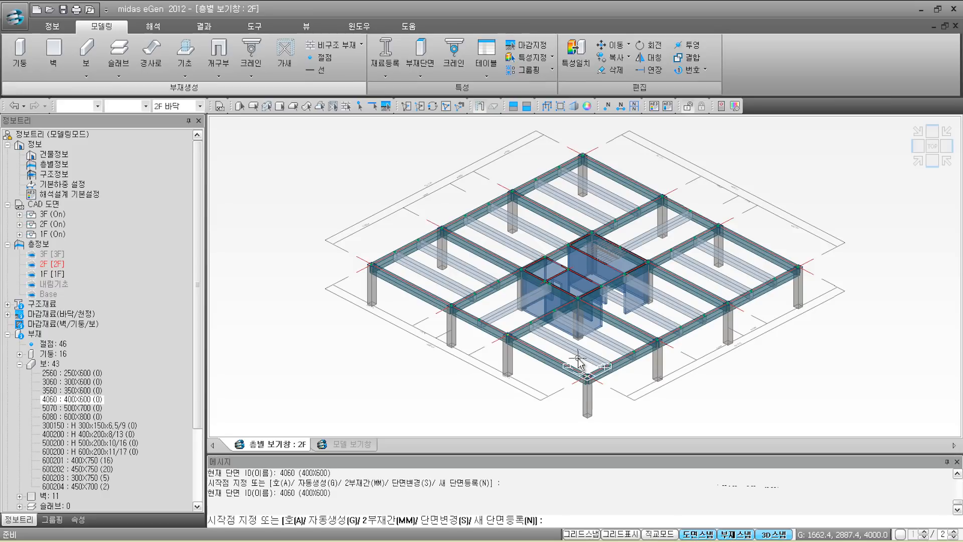
mouse_move(579, 361)
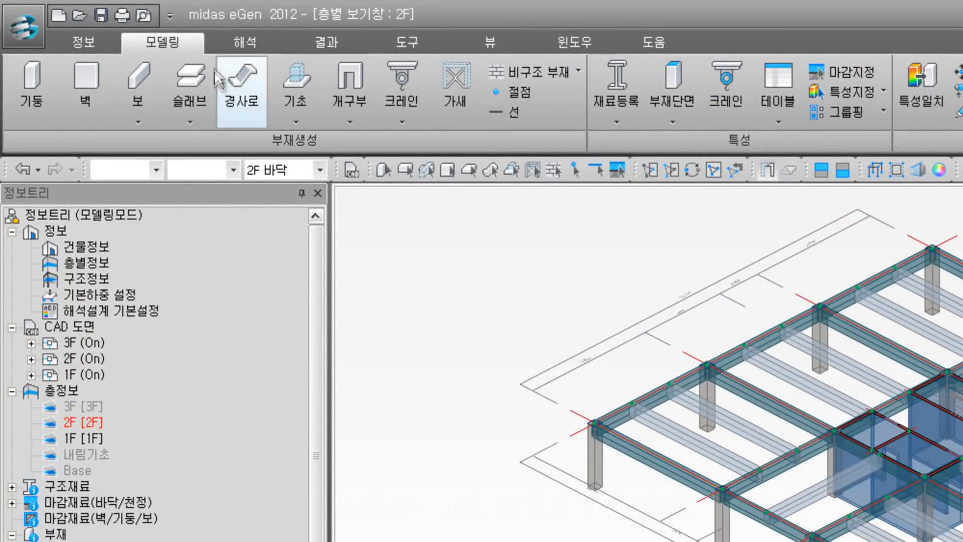
Step: Set the 슬래브 section to 150 and auto-generate slabs in all 26 2F bays
left_click(191, 104)
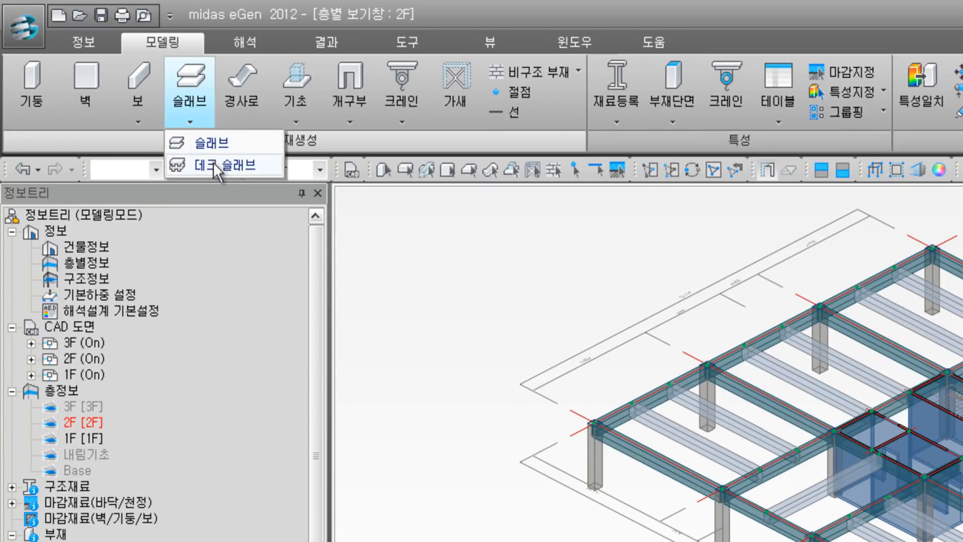
left_click(213, 146)
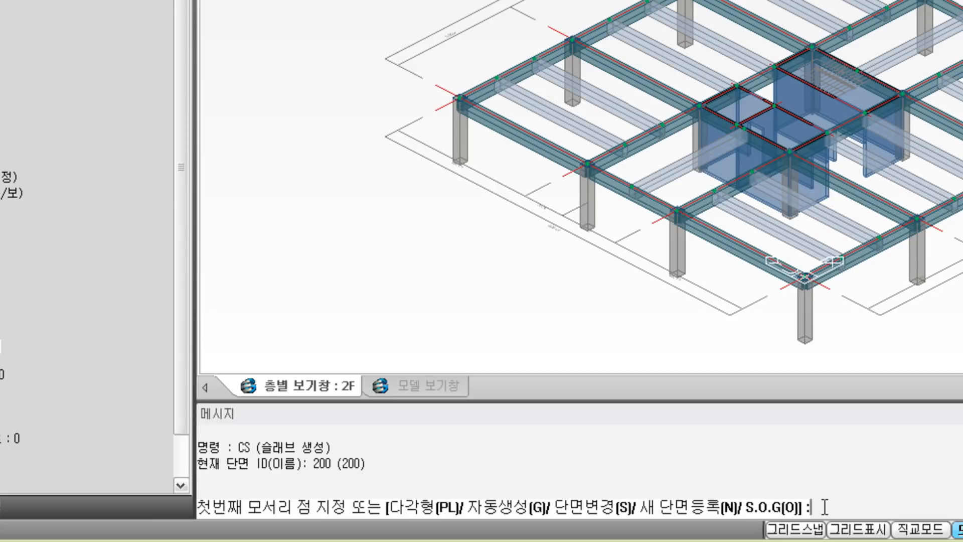
type("s")
key("Return")
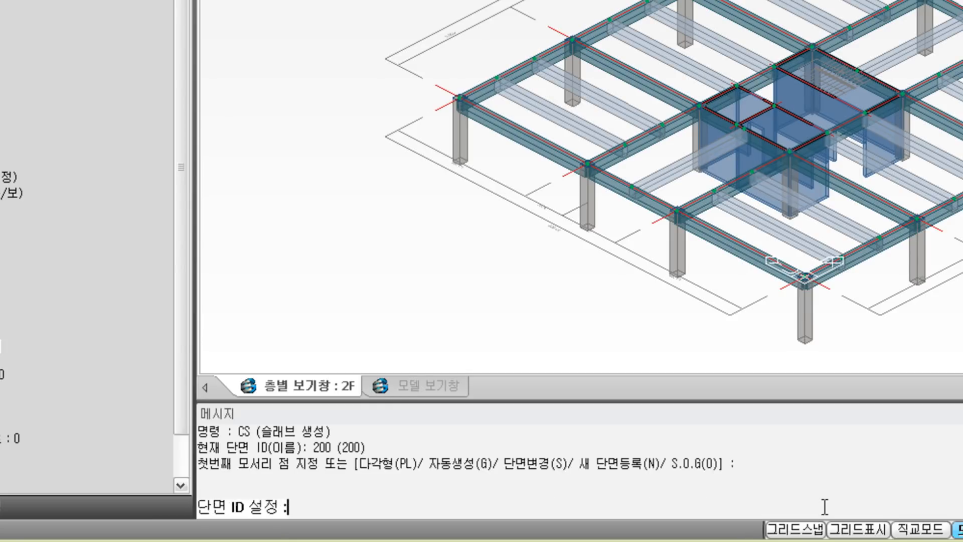
type("150")
key("Return")
left_click(825, 507)
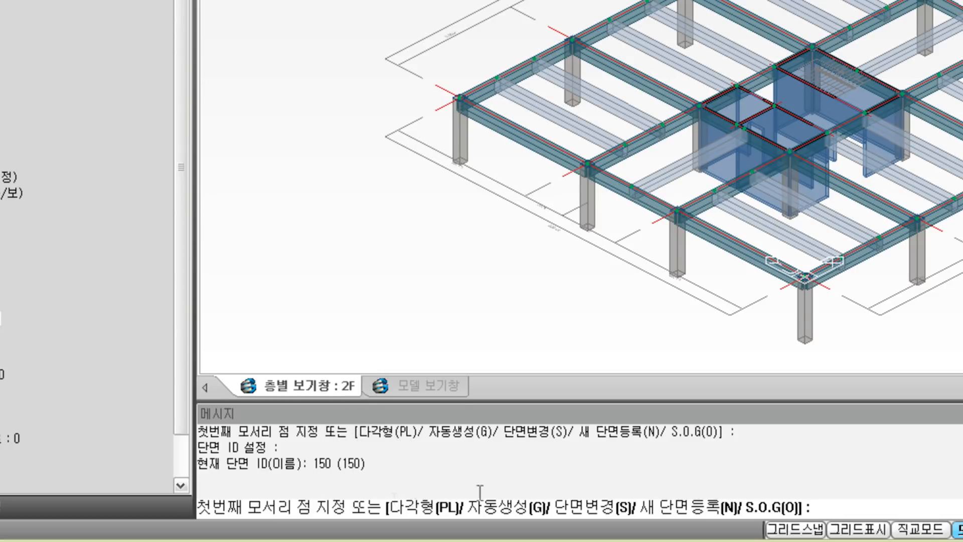
left_click(886, 505)
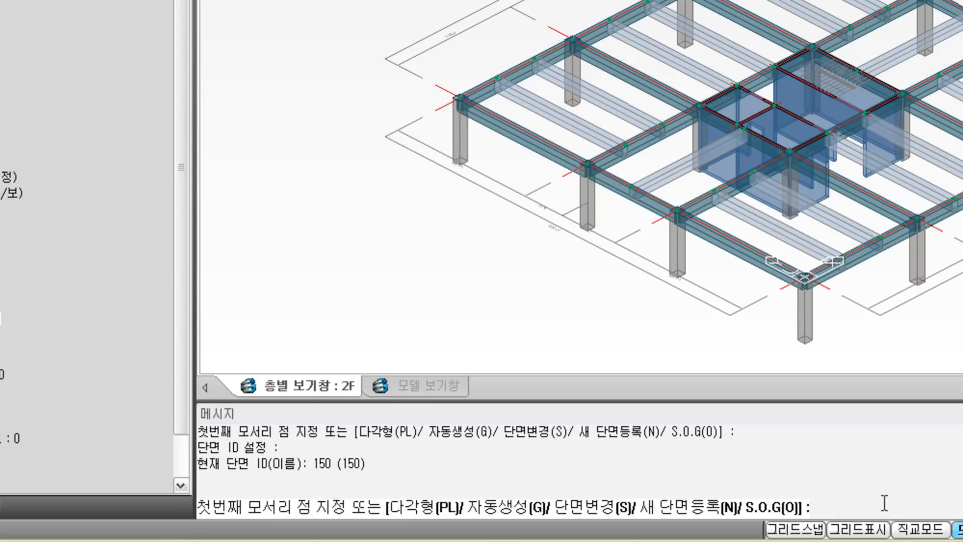
type("g")
key("Return")
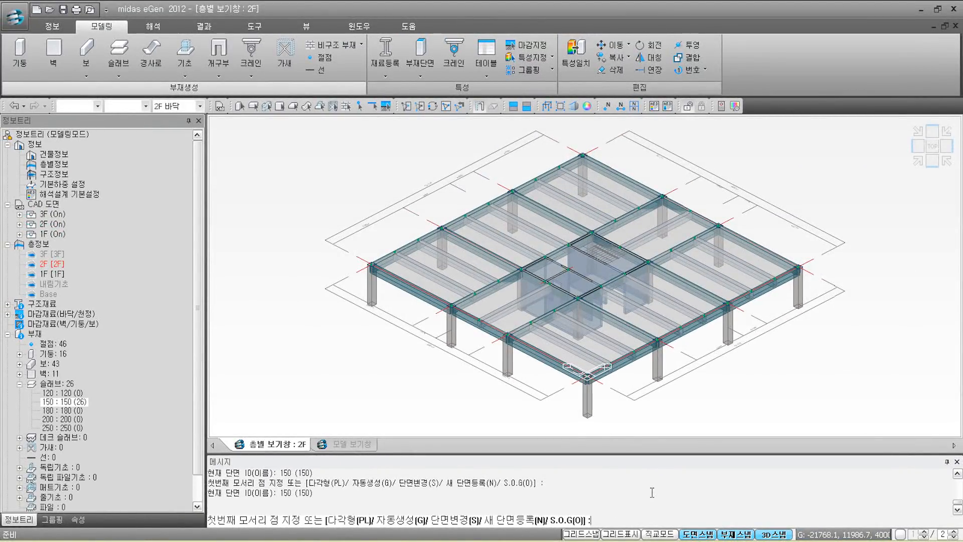
key("Escape")
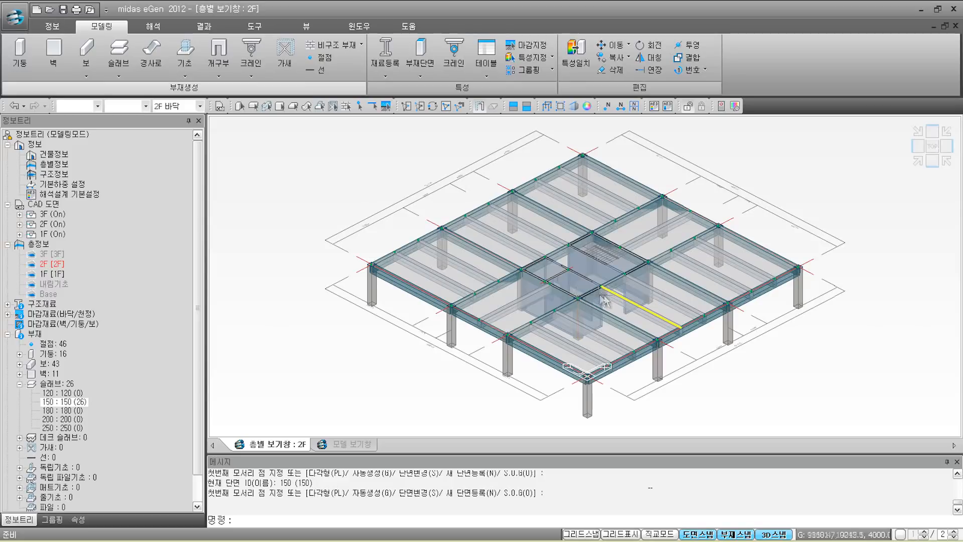
Step: Delete the two slabs inside the core openings and switch to the TOP plan view
mouse_move(606, 297)
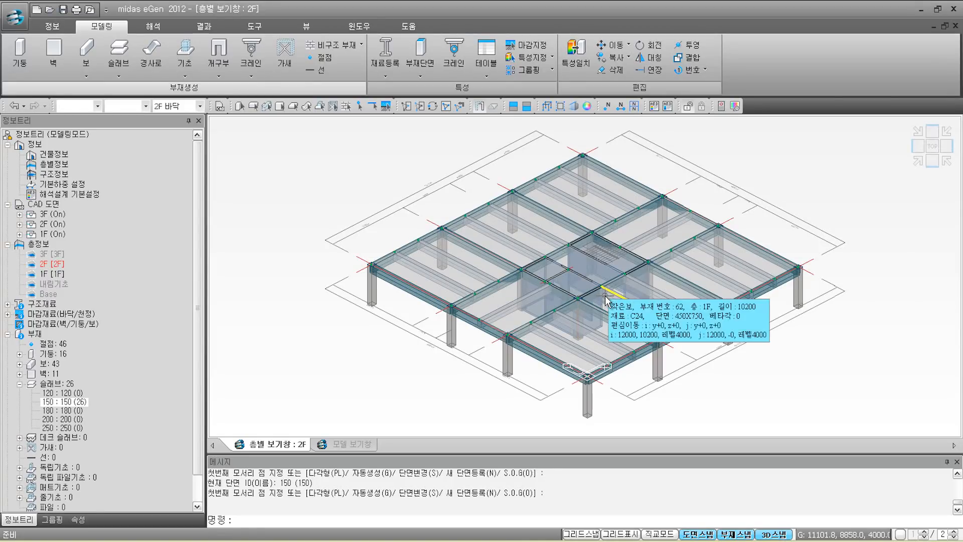
left_click(545, 272)
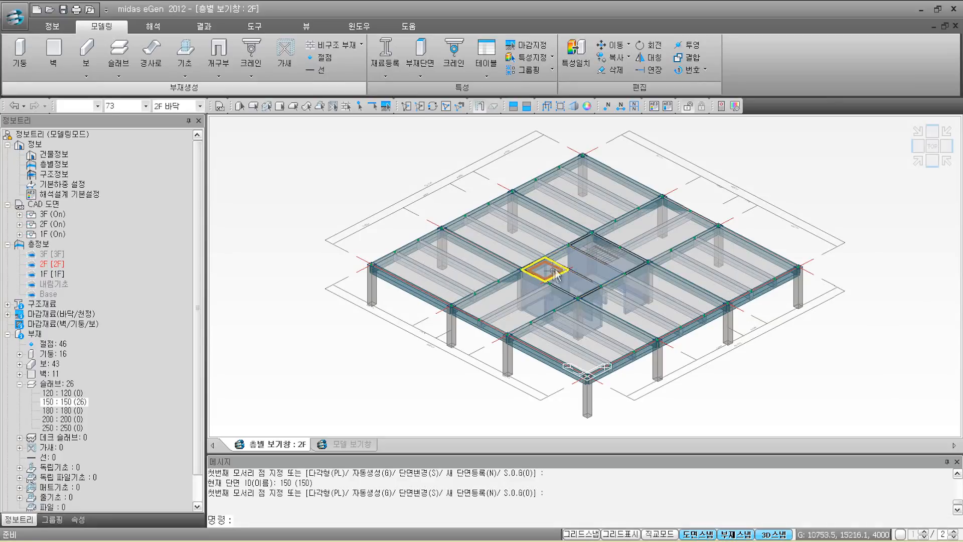
left_click(604, 261)
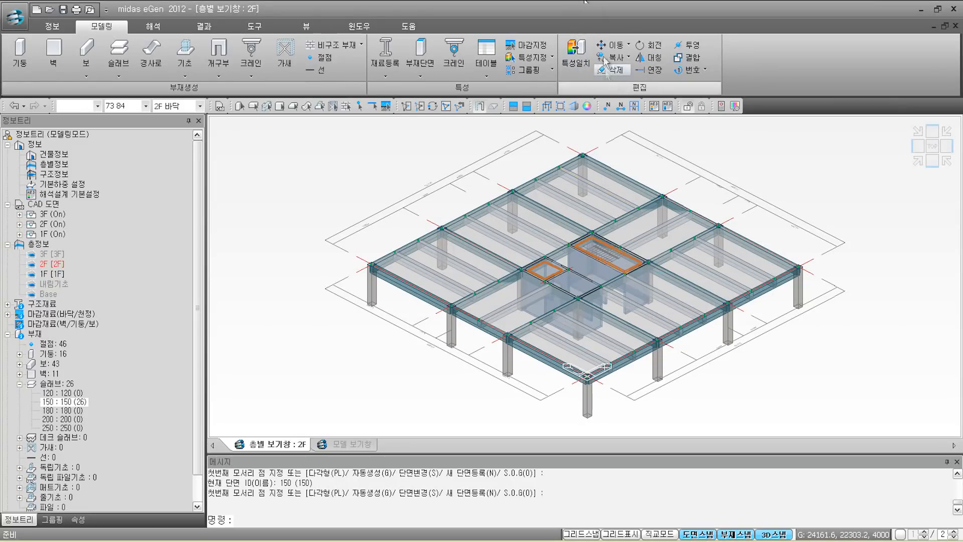
left_click(624, 72)
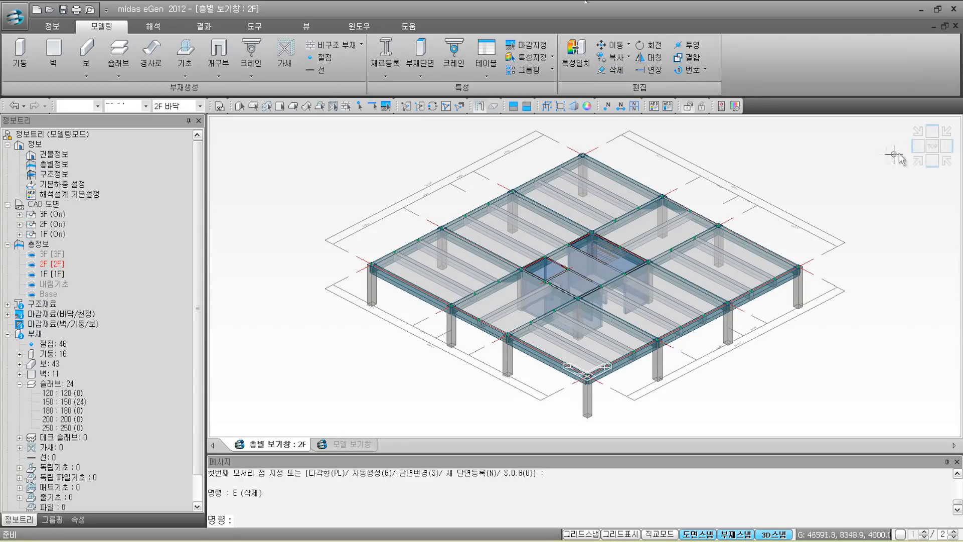
left_click(932, 147)
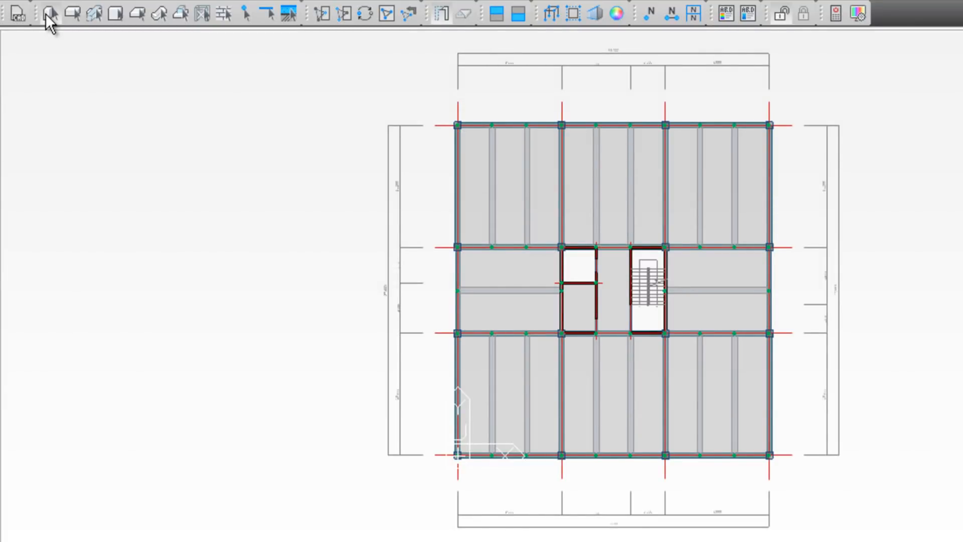
Step: Select the columns and opening around the stairwell, then hide slabs and beams on the plan
left_click(46, 13)
left_click_drag(622, 237, 686, 340)
left_click(116, 20)
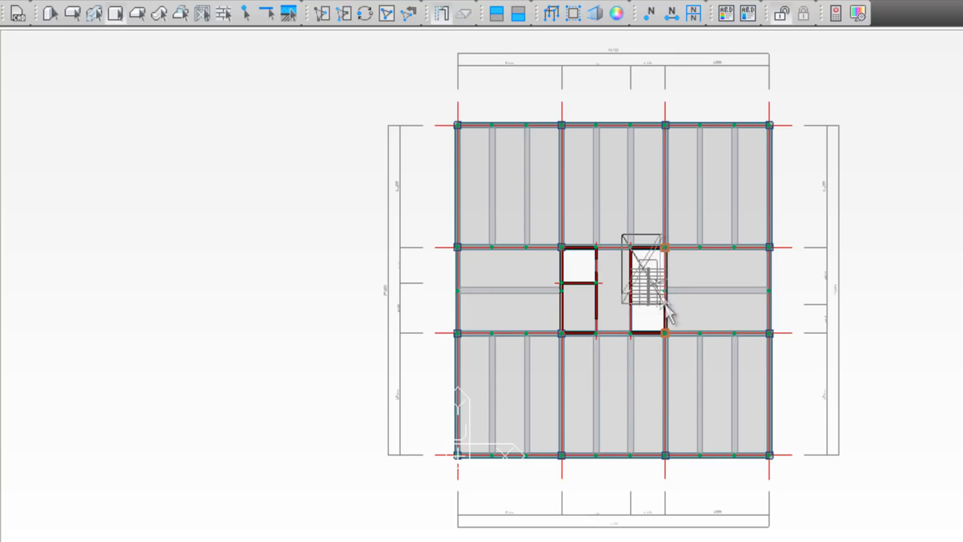
left_click(676, 344)
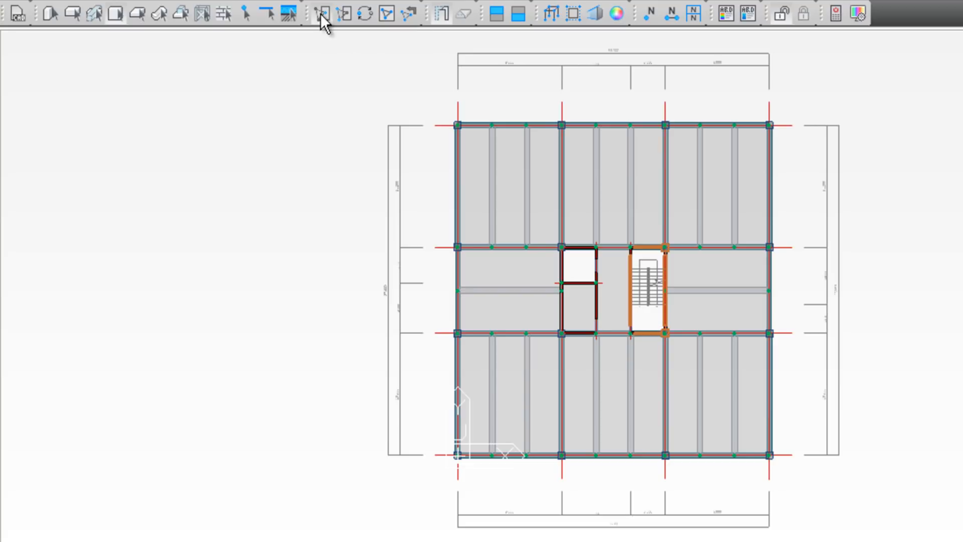
left_click(321, 14)
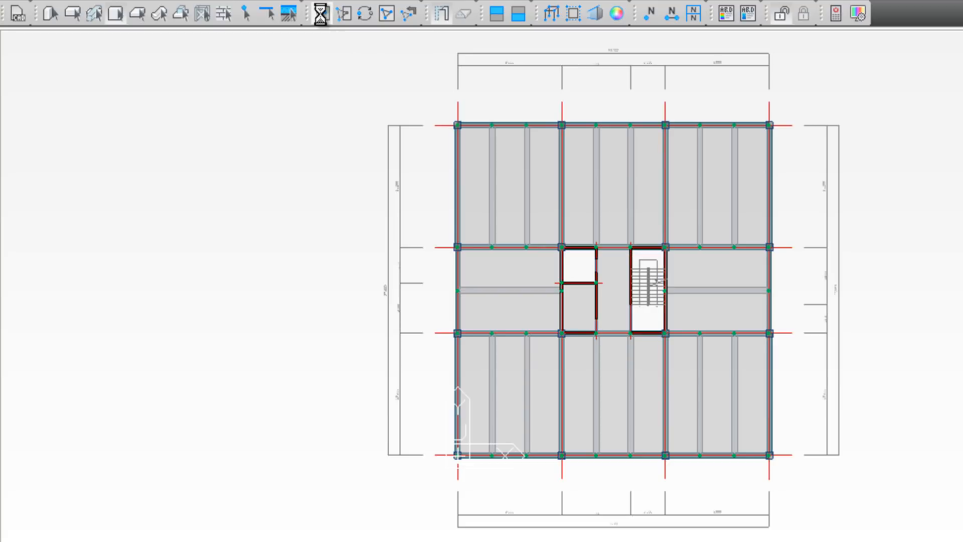
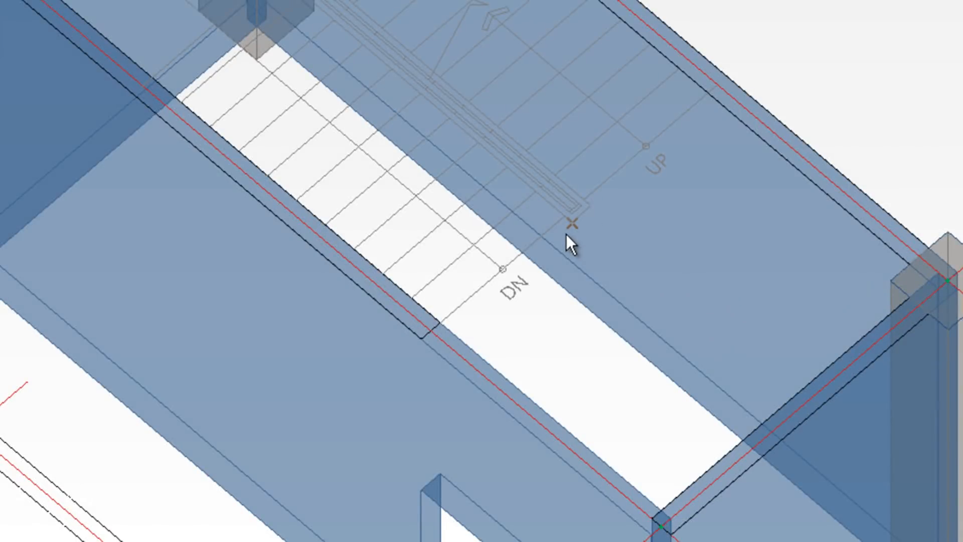
Step: Outline the 2F stair landing slab through the stair, wall and column corners and close it
mouse_move(562, 227)
left_click(563, 219)
left_click(430, 335)
left_click(660, 525)
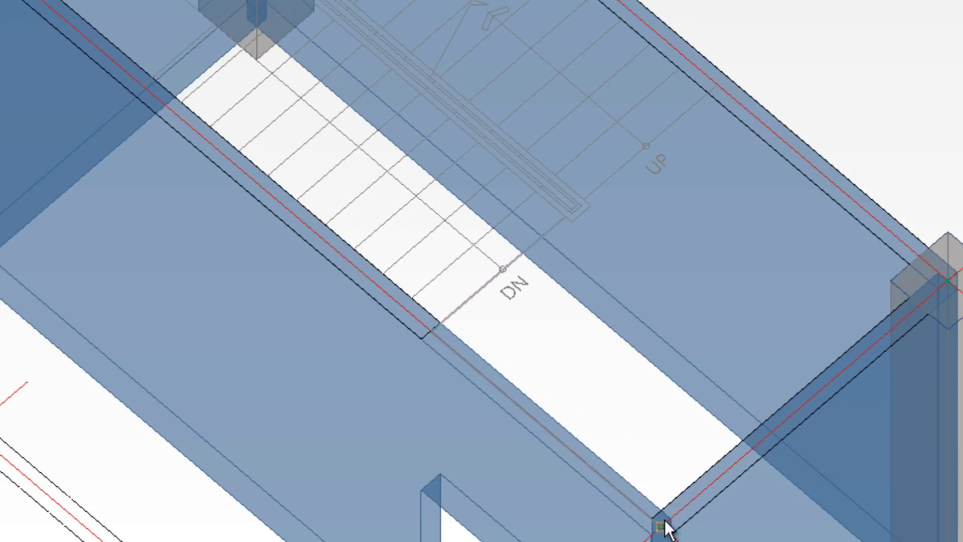
left_click(947, 282)
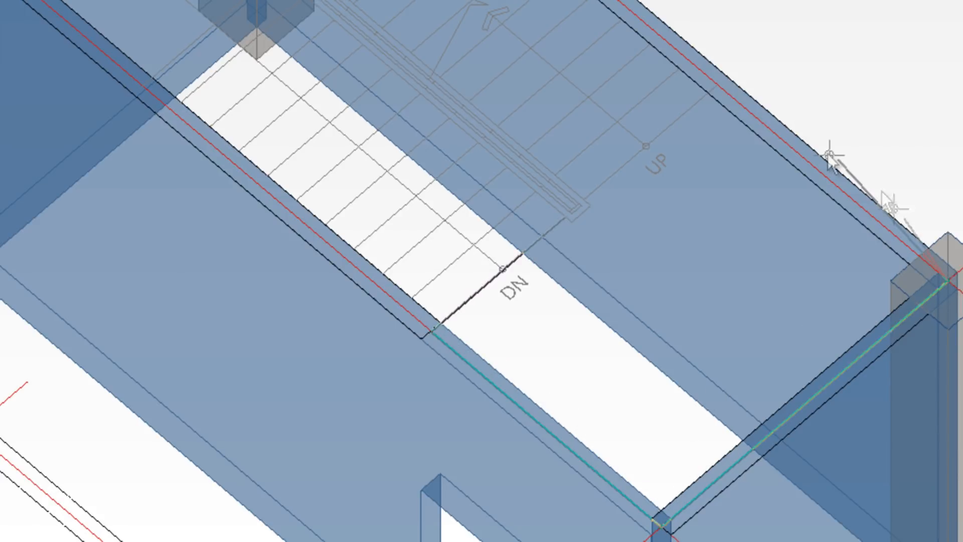
left_click(718, 88)
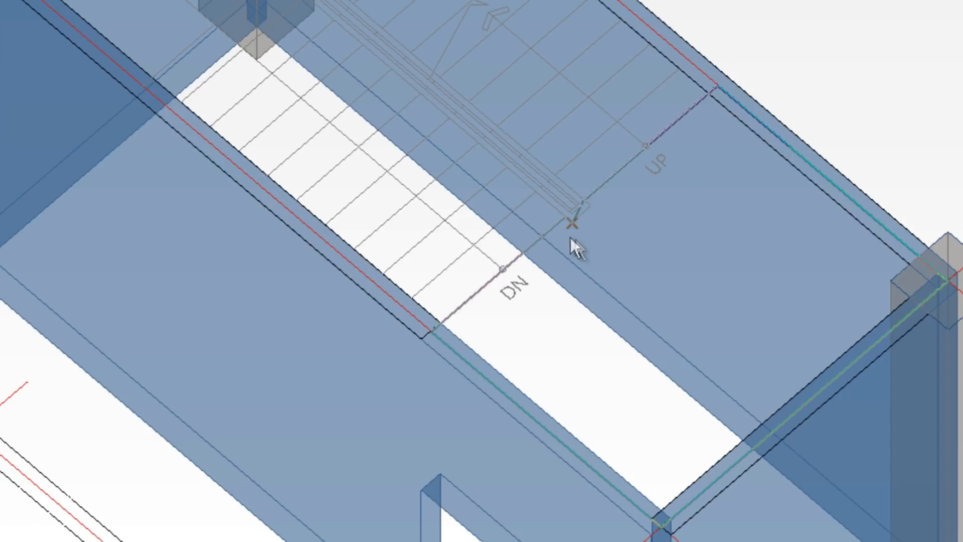
left_click(553, 226)
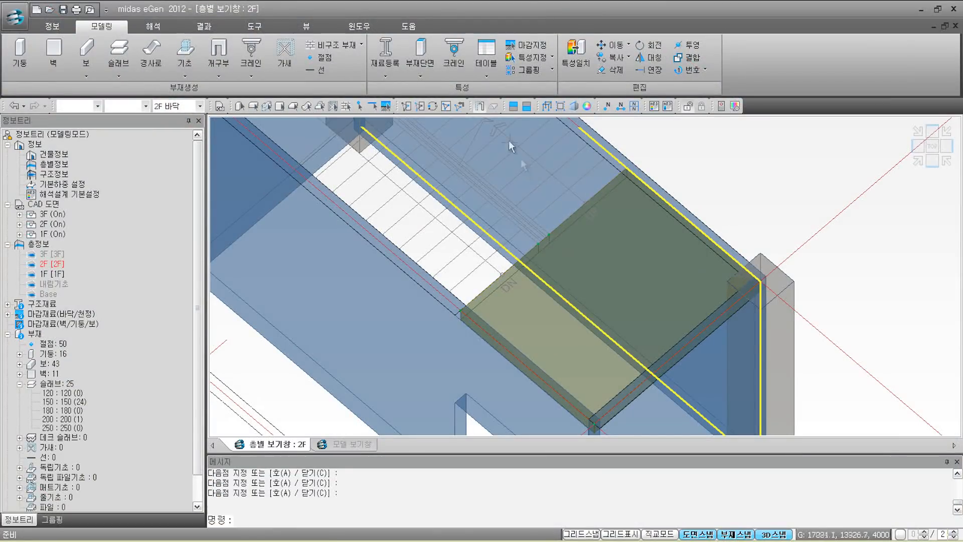
Step: Select the new landing slab to check it and pan toward the upper stair end
left_click(520, 280)
mouse_move(553, 231)
middle_click_drag(458, 198, 587, 327)
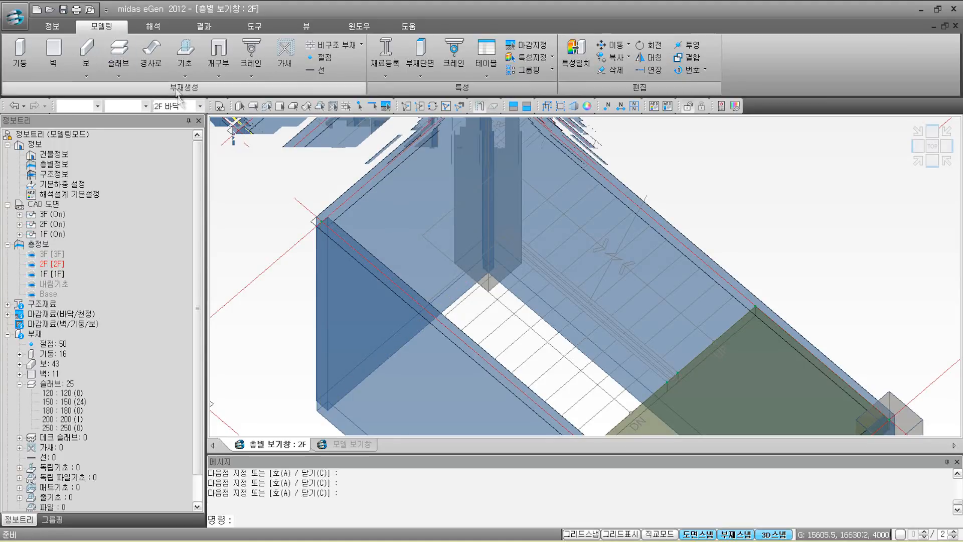
Step: Draw the upper landing slab with 경사로 (CST) from four corners around the column
left_click(151, 51)
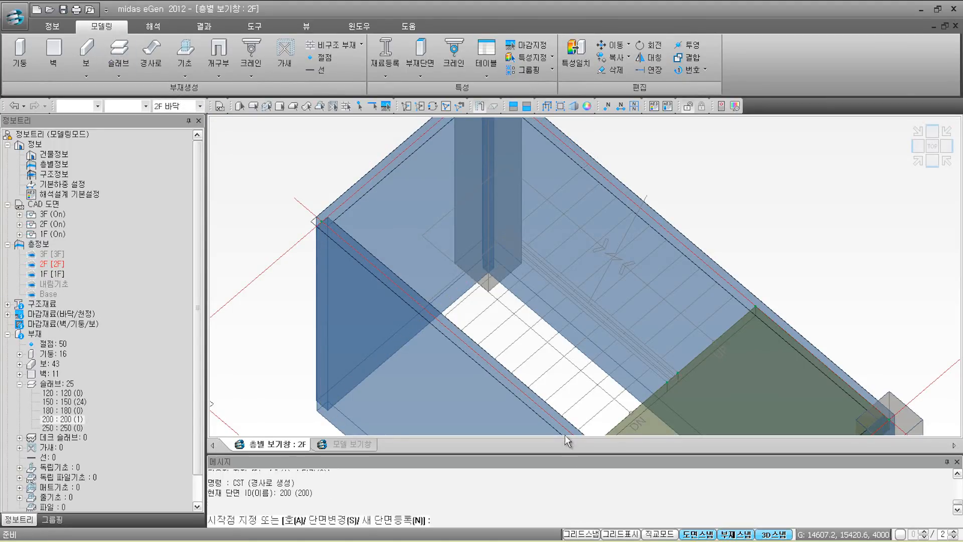
left_click(497, 247)
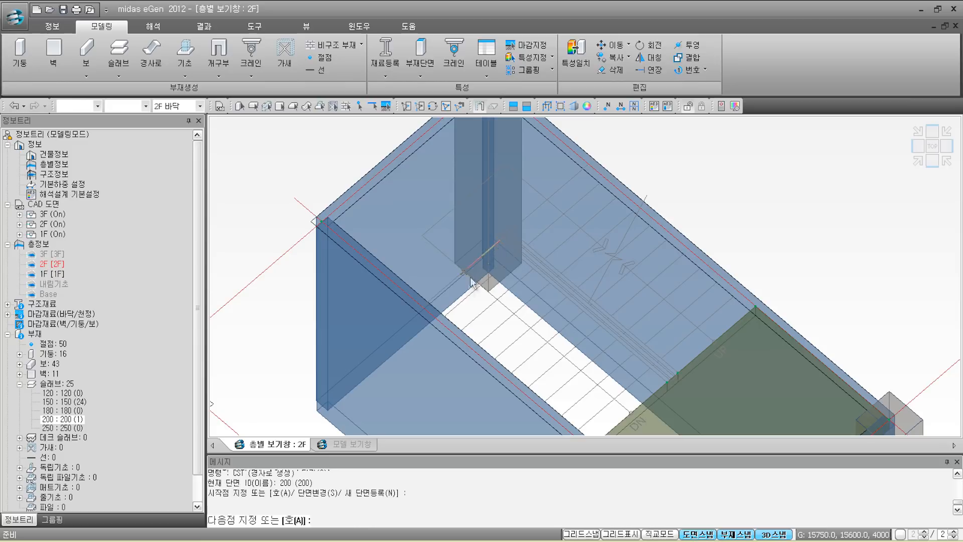
left_click(422, 311)
left_click(323, 220)
middle_click_drag(453, 197, 450, 246)
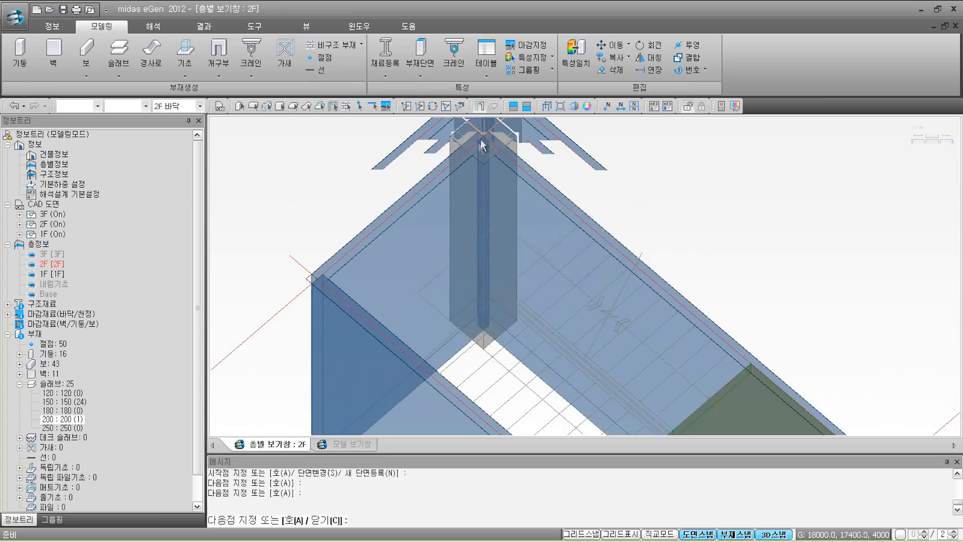
left_click(583, 221)
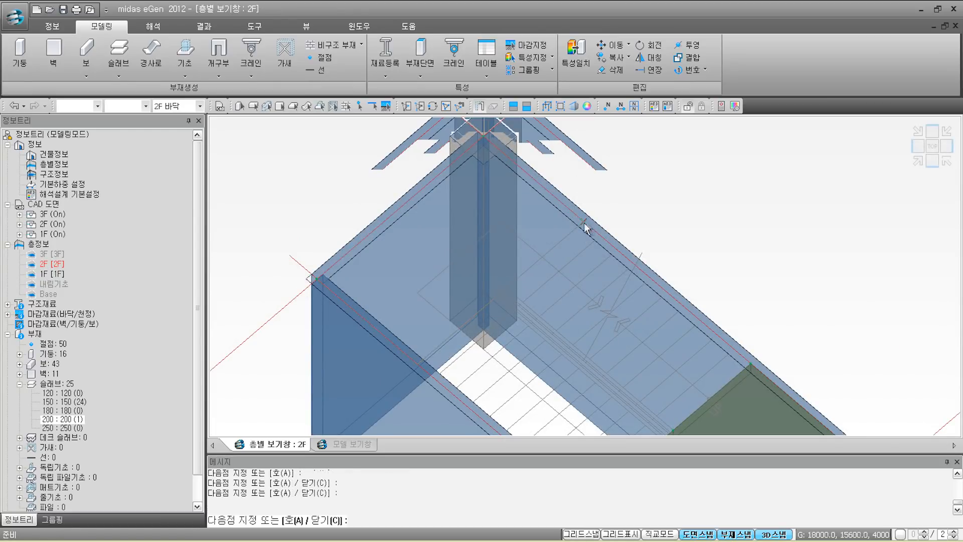
left_click(489, 308)
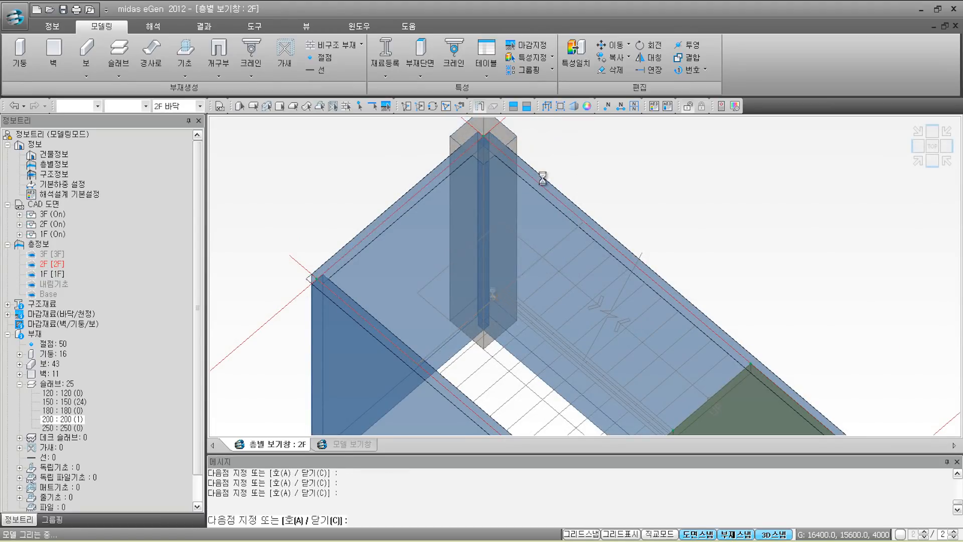
right_click(529, 287)
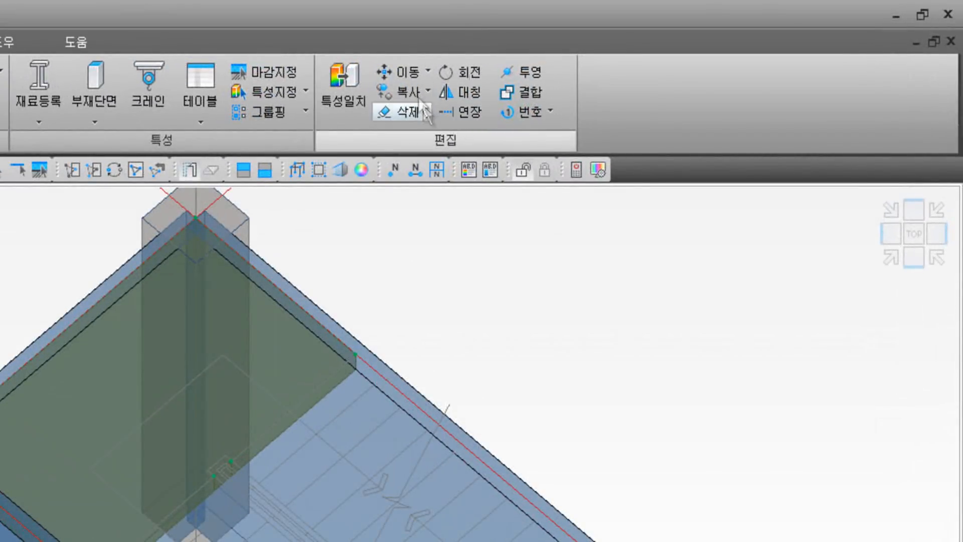
Step: Move the upper landing slab by 0,0,-2000 using 이동 > 이동 from its corner
left_click(418, 71)
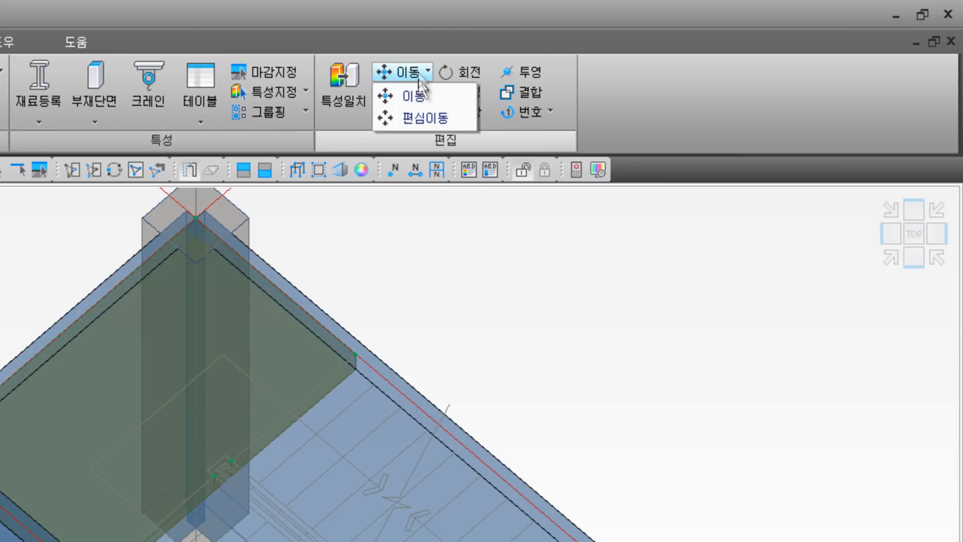
left_click(418, 99)
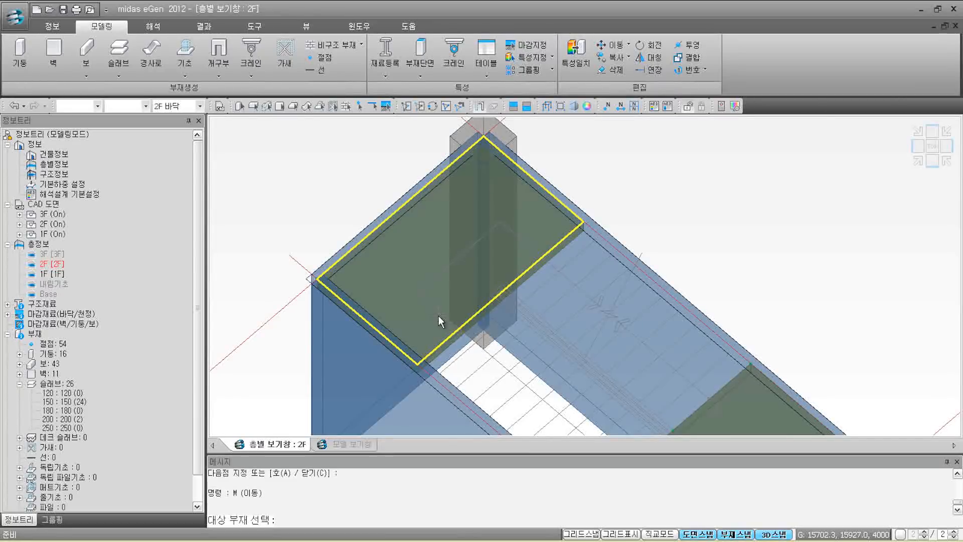
left_click(260, 440)
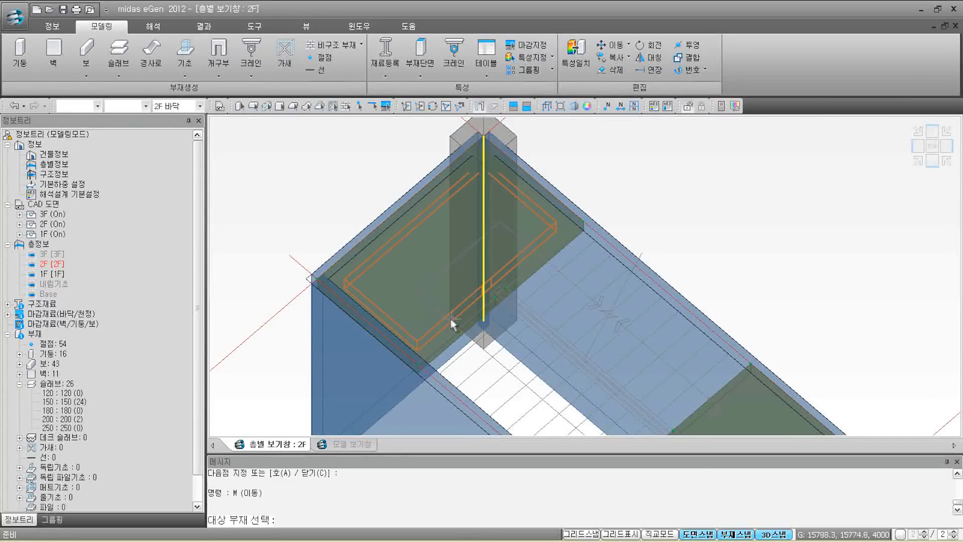
key("Return")
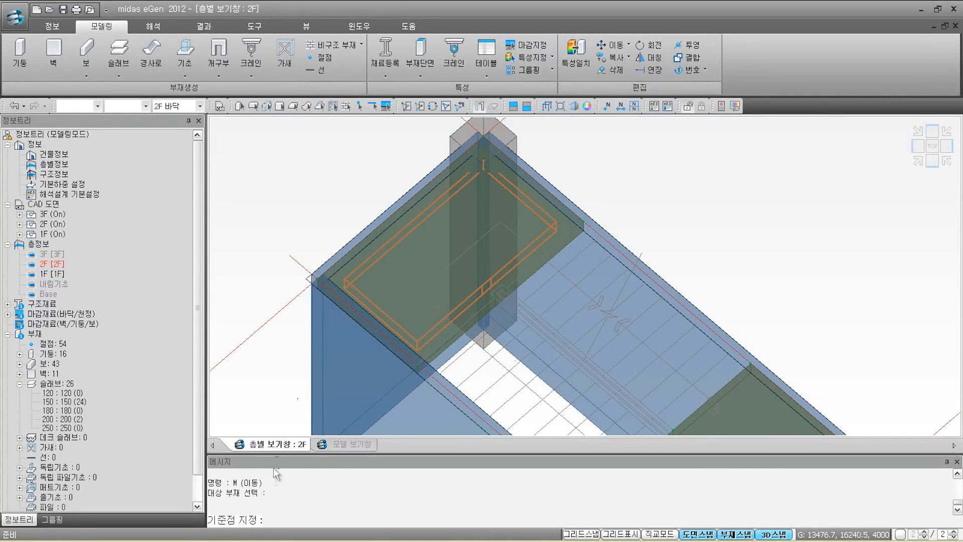
left_click(317, 281)
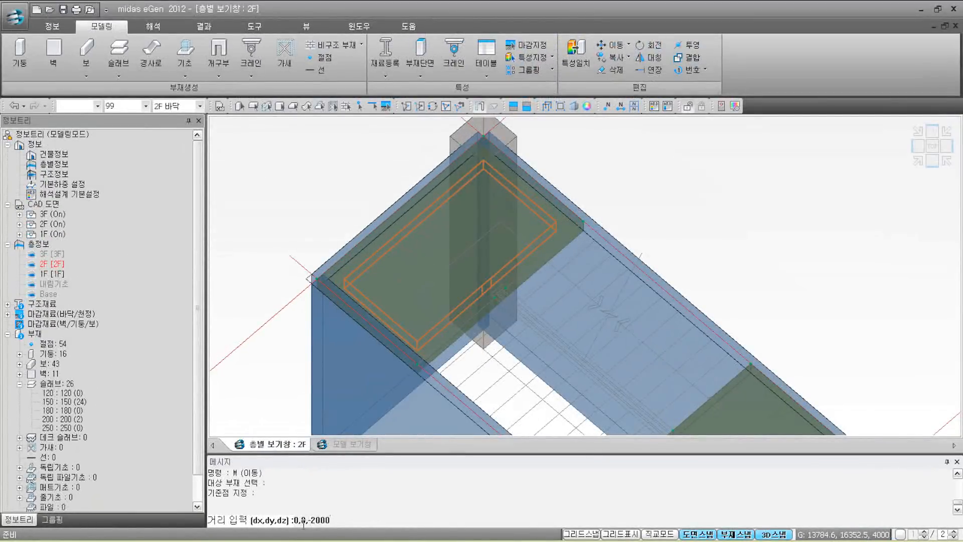
key("Return")
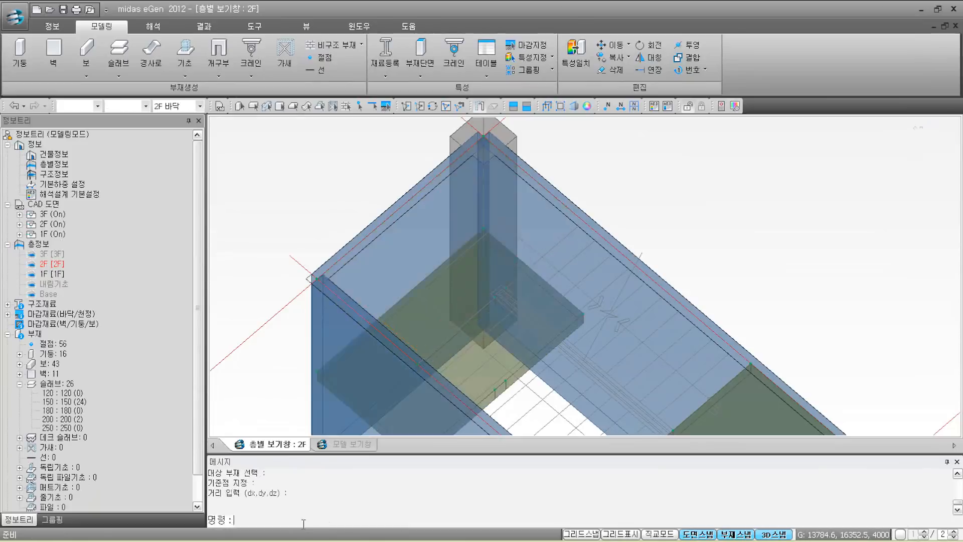
middle_click_drag(586, 378, 587, 273)
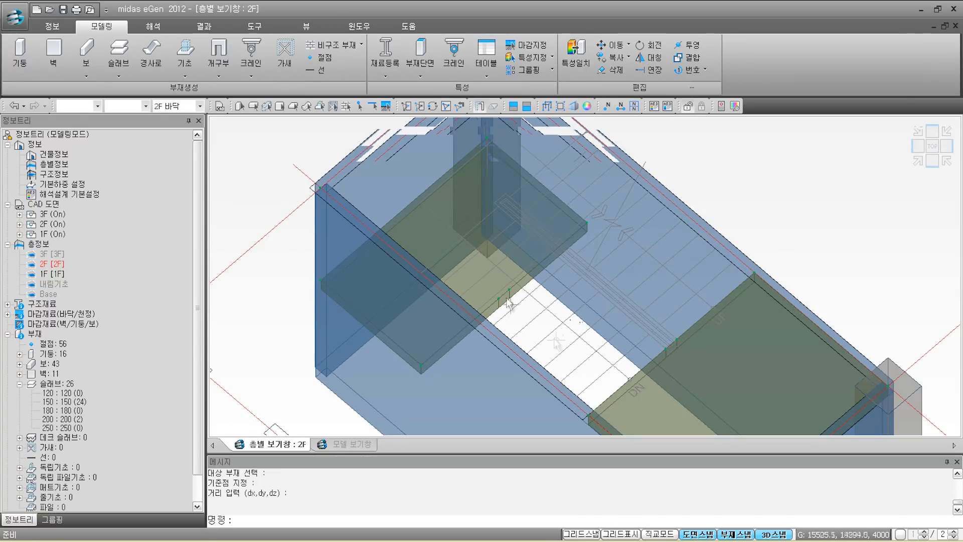
Step: Draw a 10-step 경사로 stair slab between the lowered landing and the lower landing
left_click(151, 55)
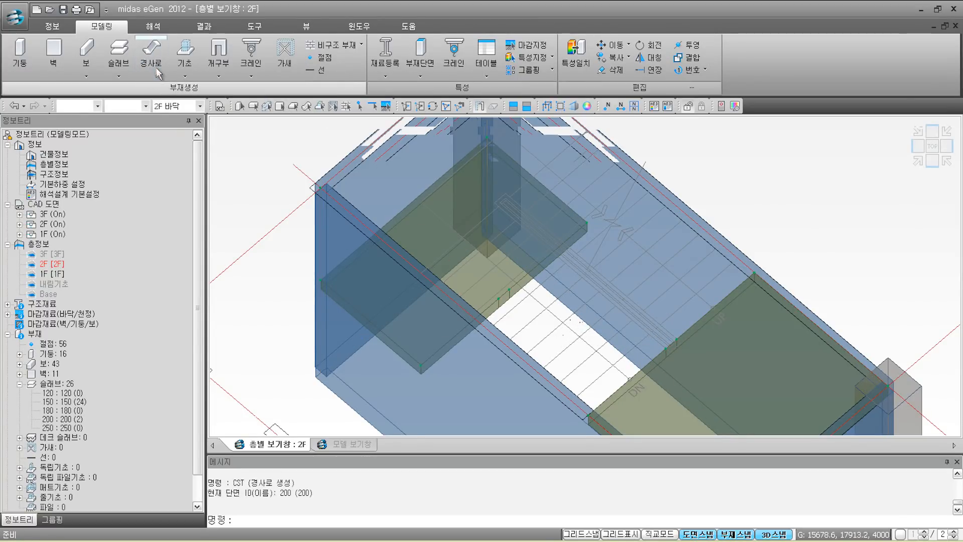
left_click(663, 353)
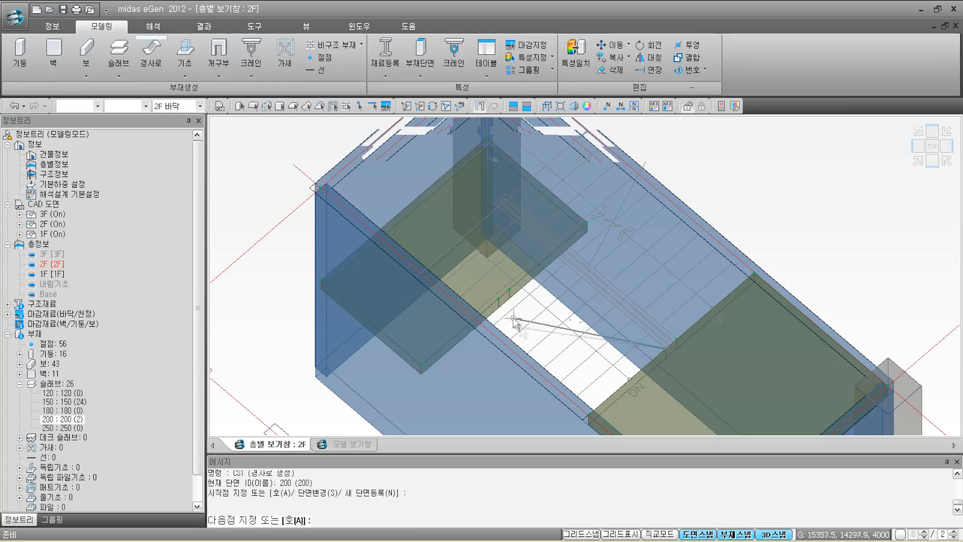
left_click(500, 301)
left_click(423, 366)
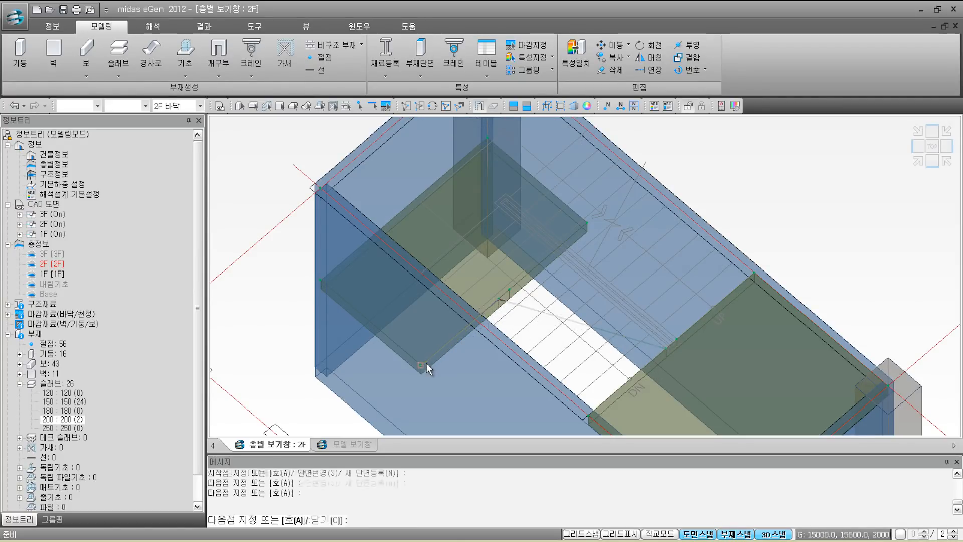
left_click(585, 418)
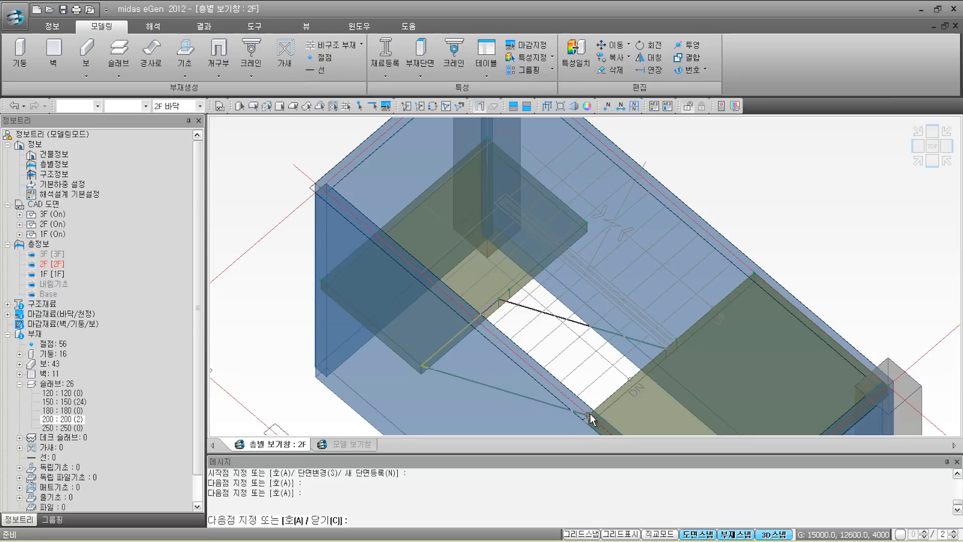
left_click(664, 354)
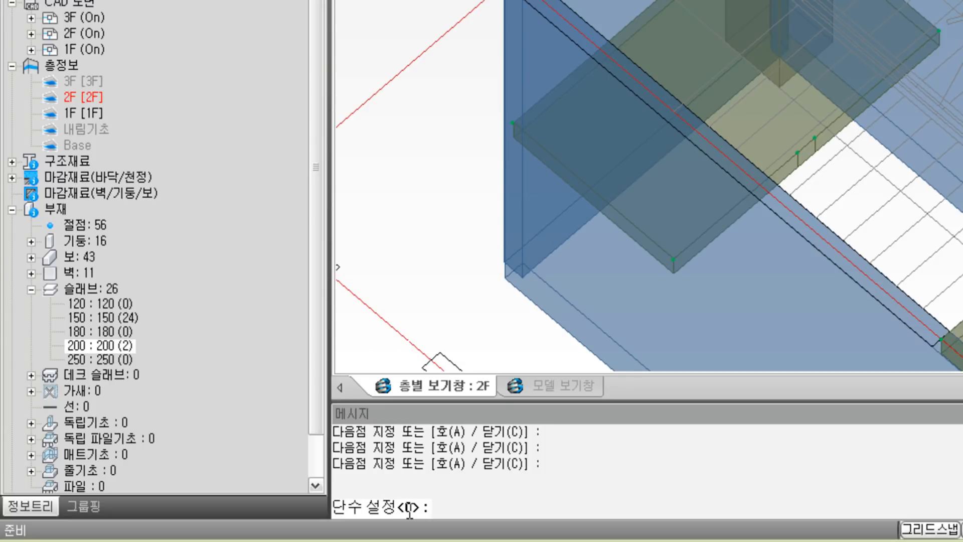
left_click(432, 510)
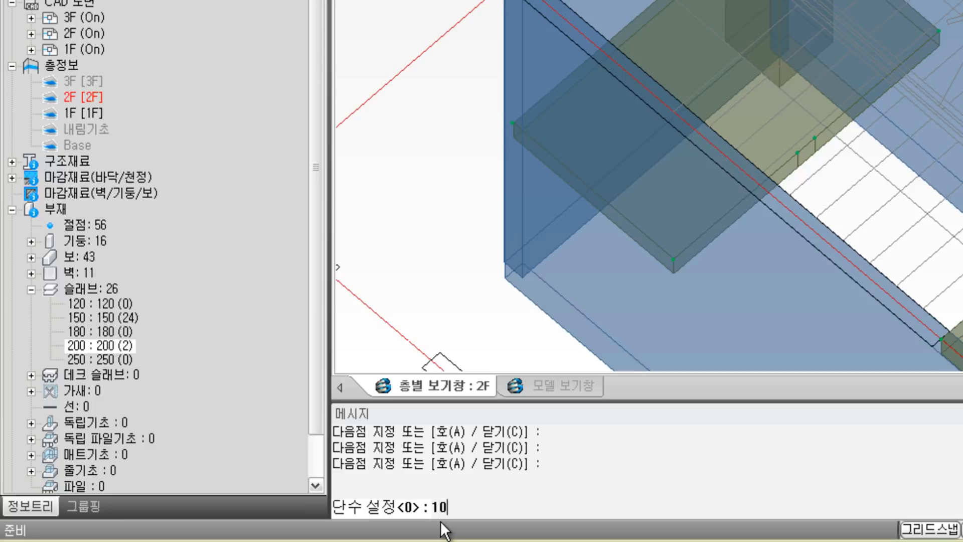
key("Return")
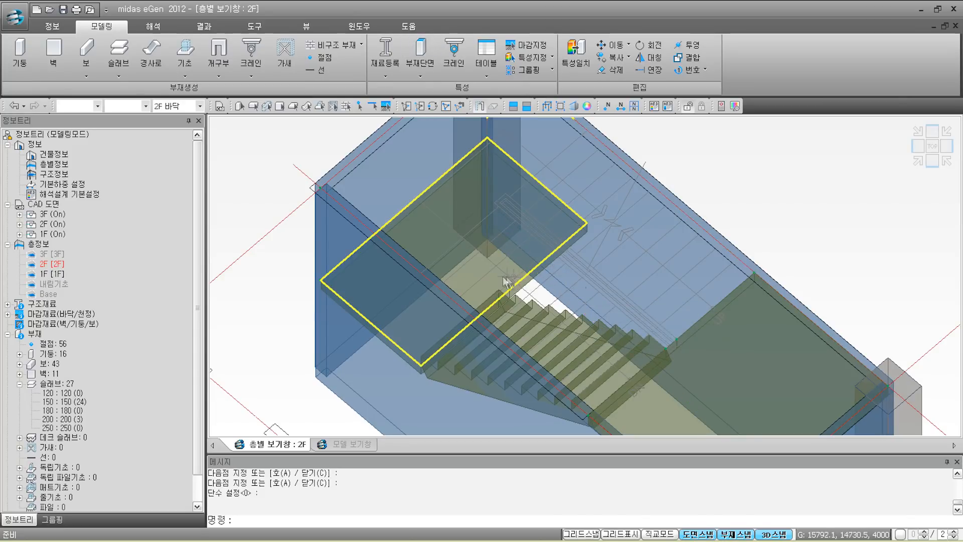
mouse_move(506, 281)
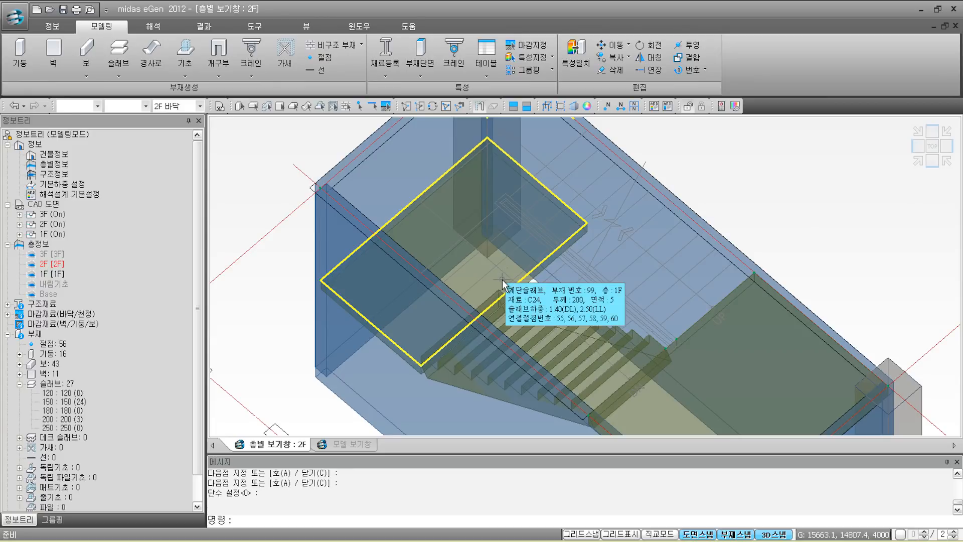
left_click(199, 106)
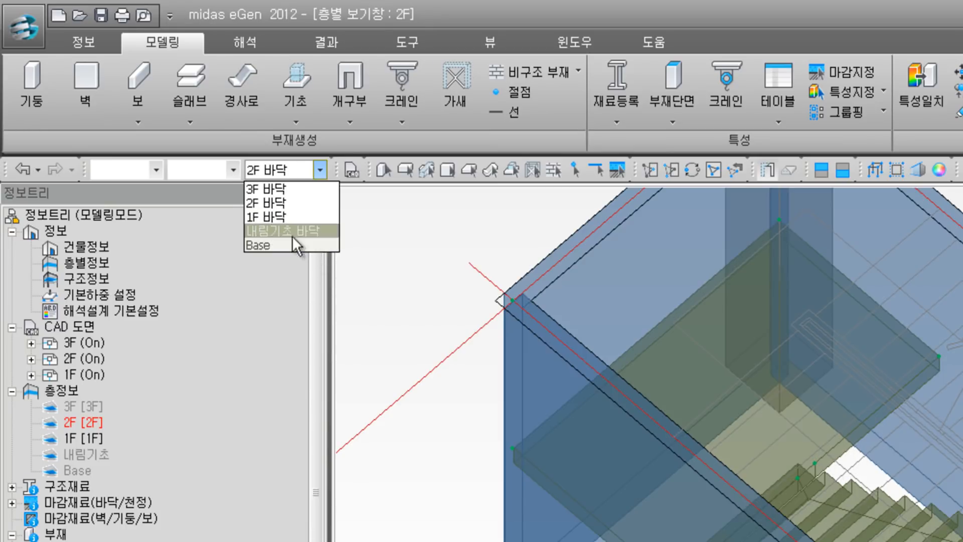
Step: Show 1F in plan, isolate the stair area and tilt it into a 3-D view
left_click(288, 218)
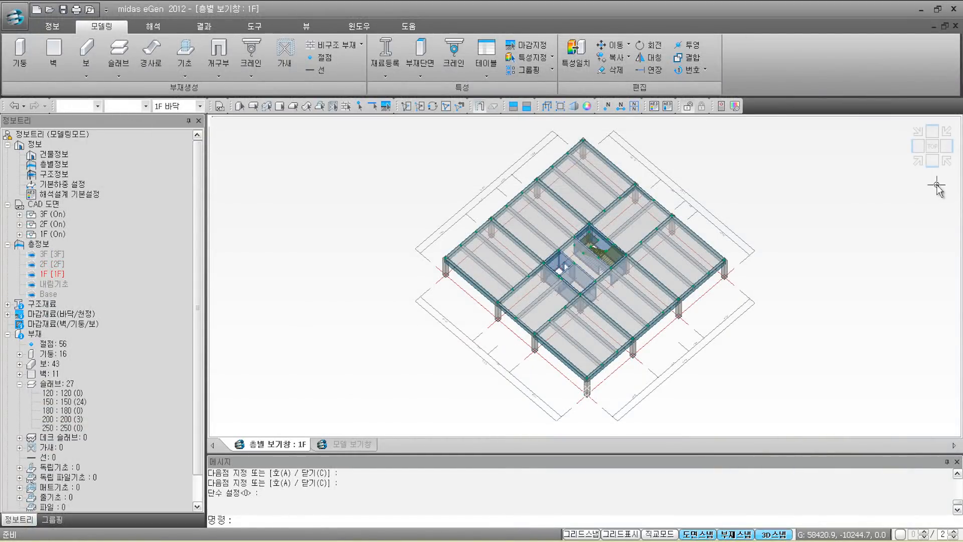
left_click(931, 148)
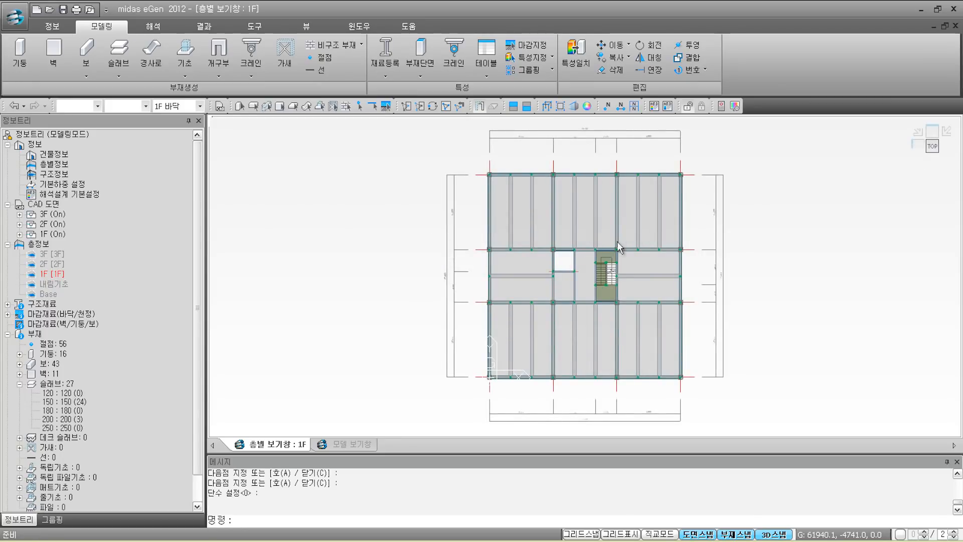
scroll(606, 276, "up", 2)
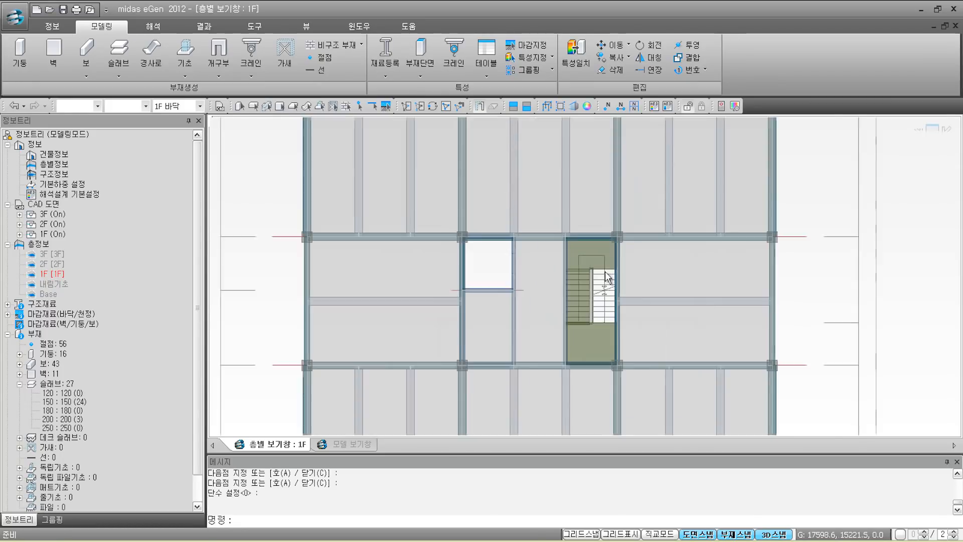
scroll(607, 276, "up", 2)
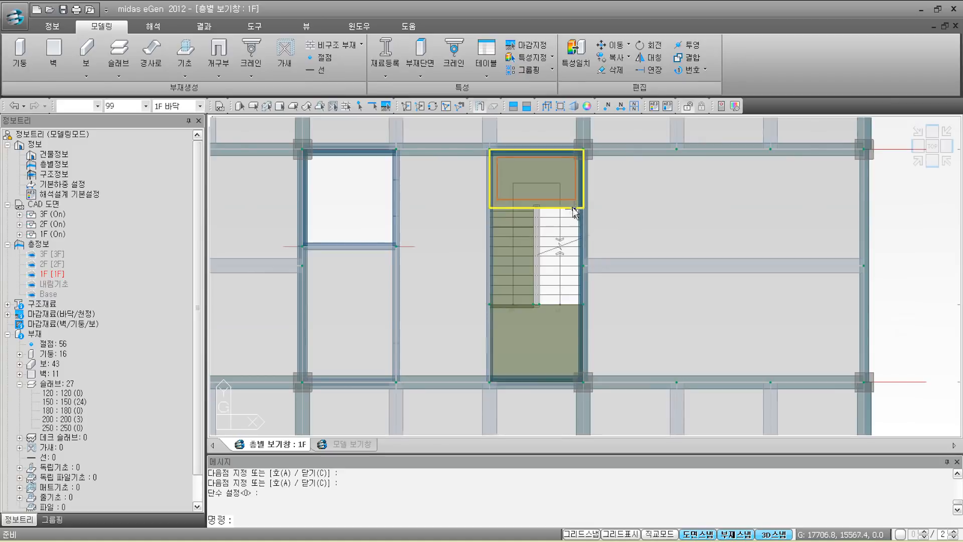
mouse_move(560, 192)
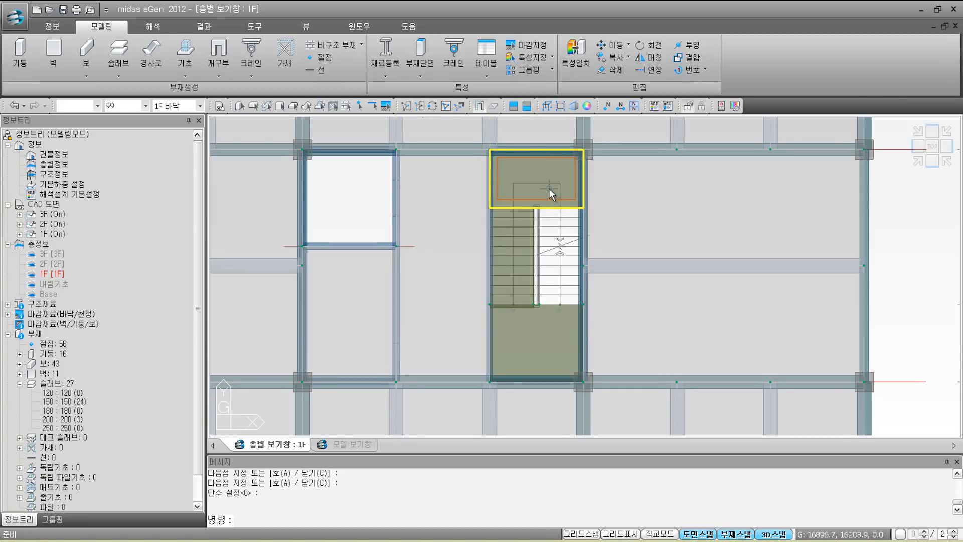
left_click(406, 108)
middle_click_drag(597, 254, 678, 333)
scroll(613, 282, "up", 5)
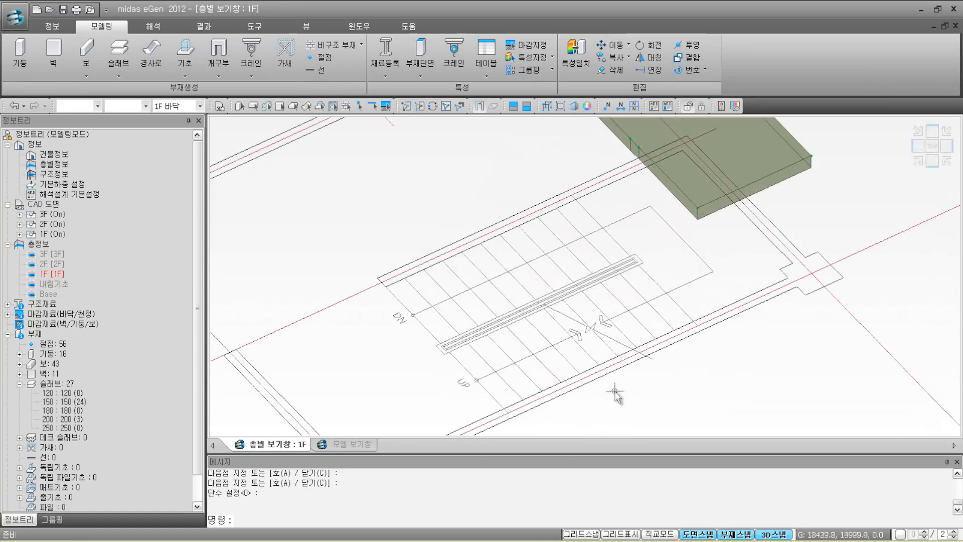
Step: Draw a 10-step 경사로 stair rising to the landing slab, then show all members again
left_click(156, 58)
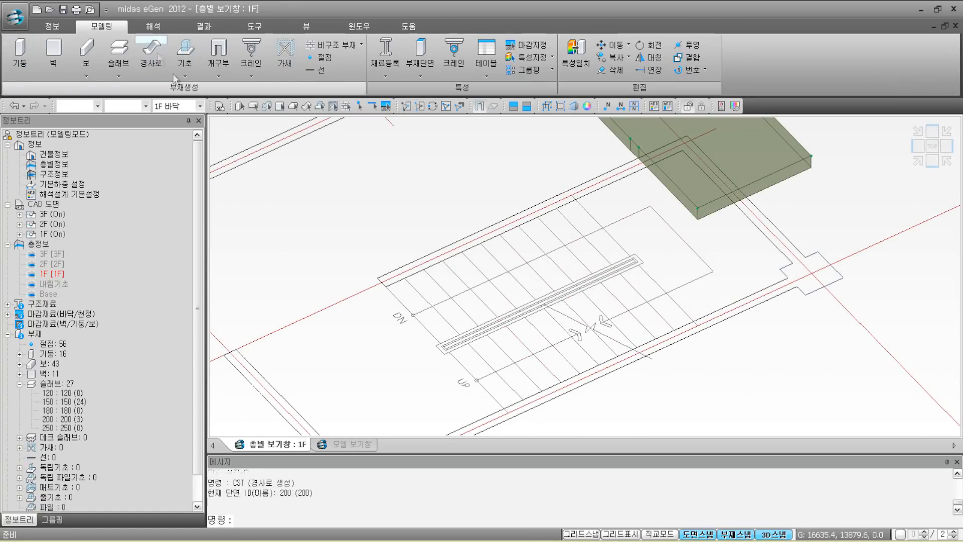
left_click(450, 351)
left_click(638, 146)
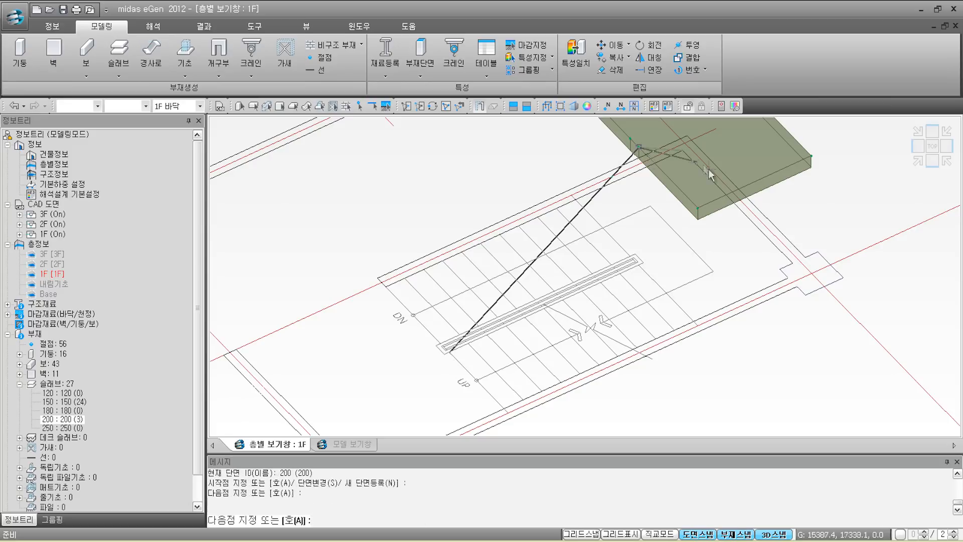
left_click(698, 207)
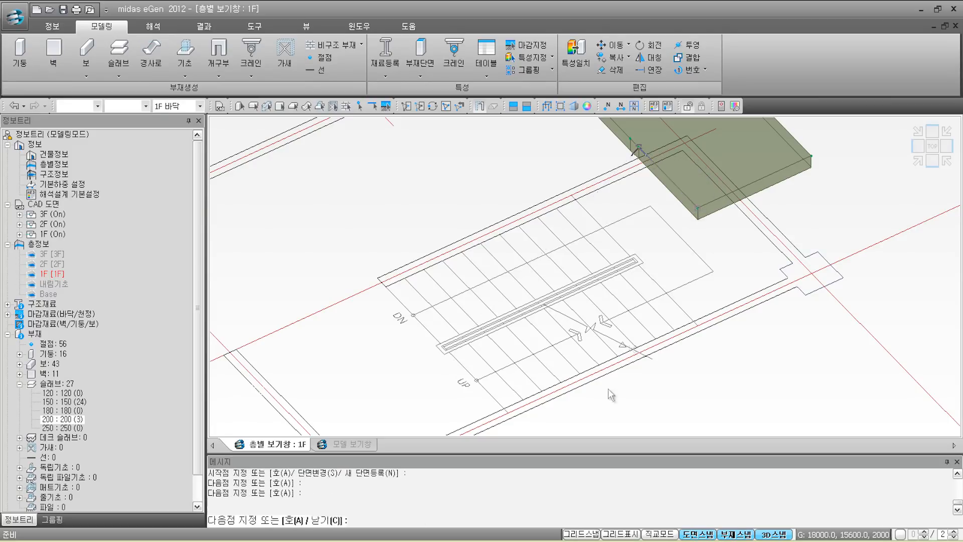
left_click(508, 413)
left_click(451, 358)
right_click(452, 359)
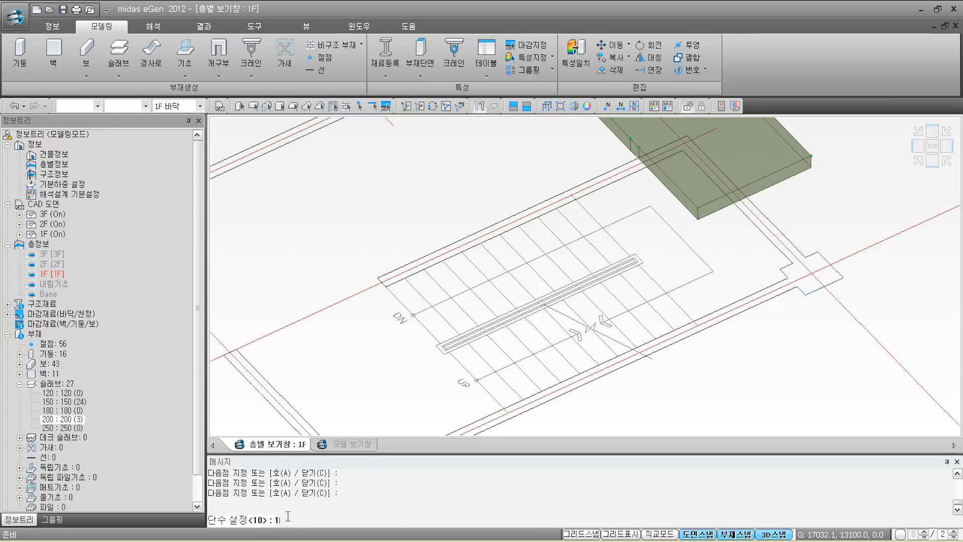
key("Return")
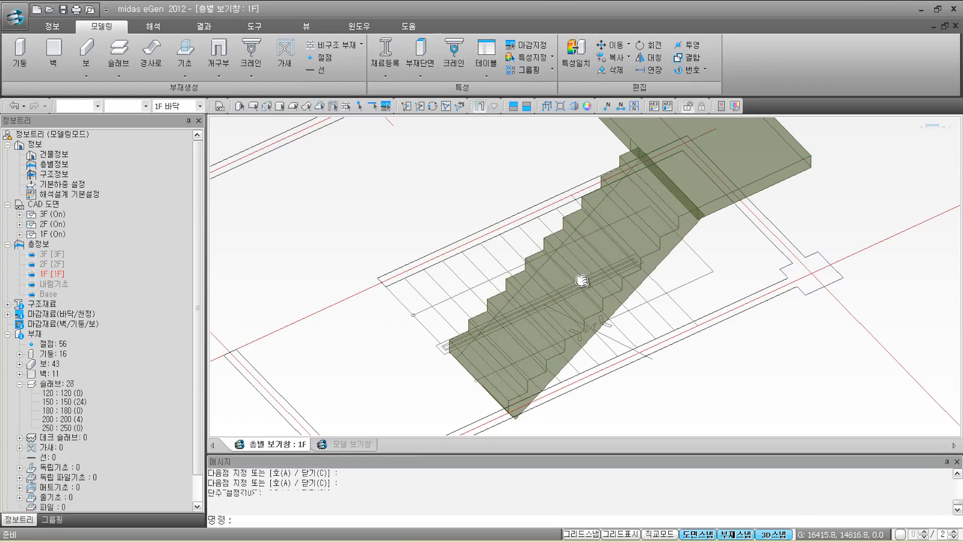
scroll(581, 296, "down", 2)
scroll(582, 296, "down", 1)
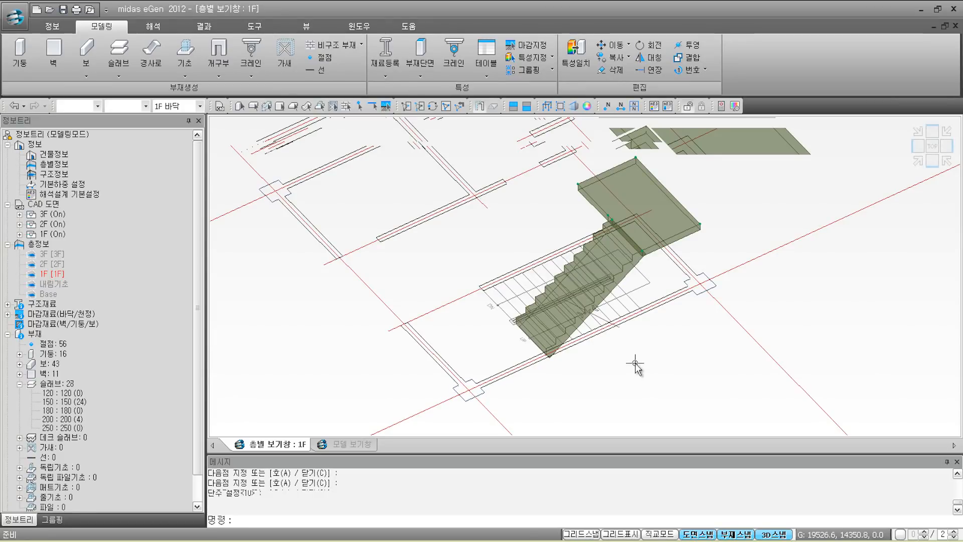
left_click(446, 107)
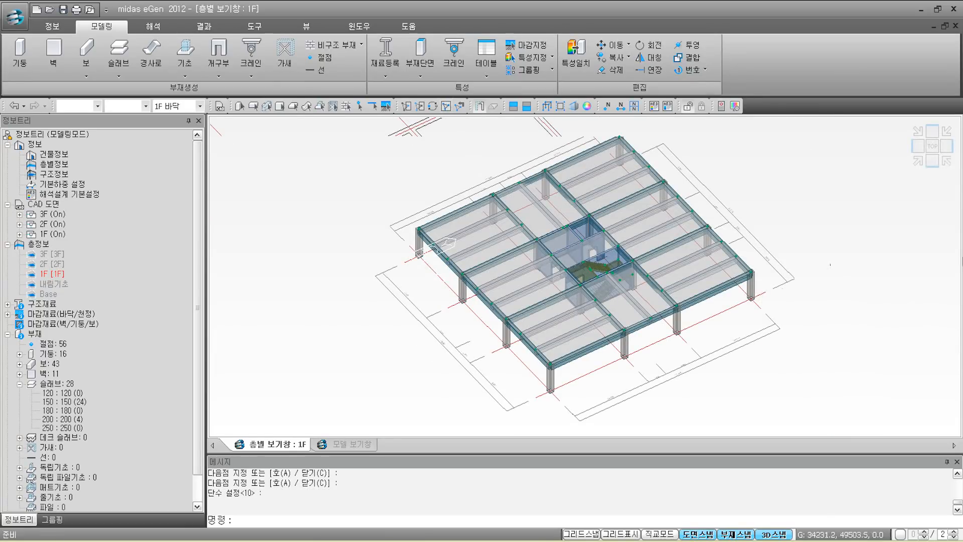
left_click(918, 160)
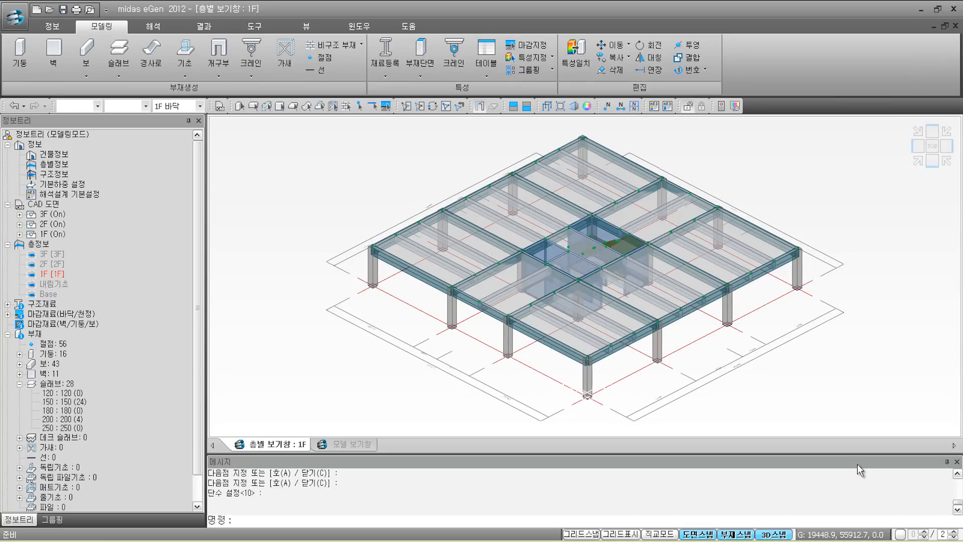
left_click(306, 28)
left_click(135, 66)
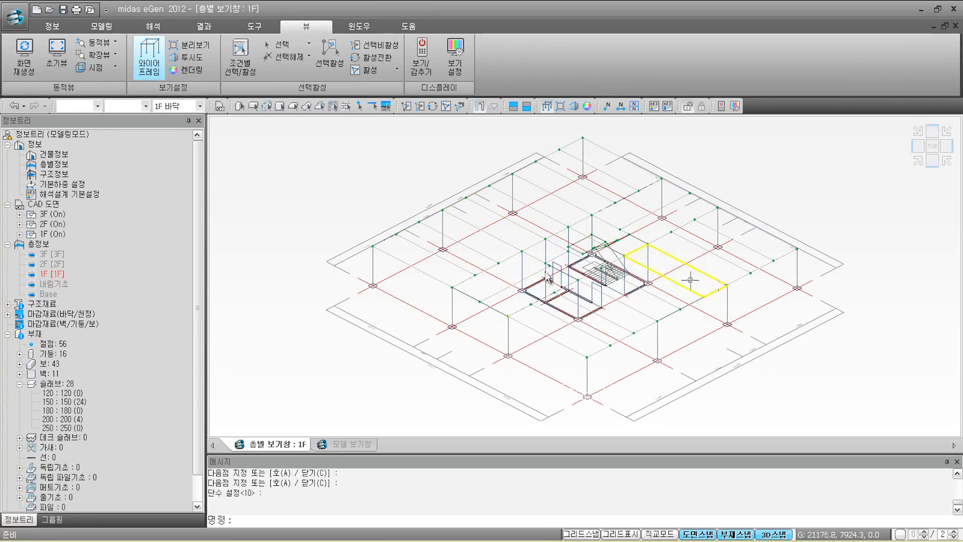
scroll(397, 350, "up", 2)
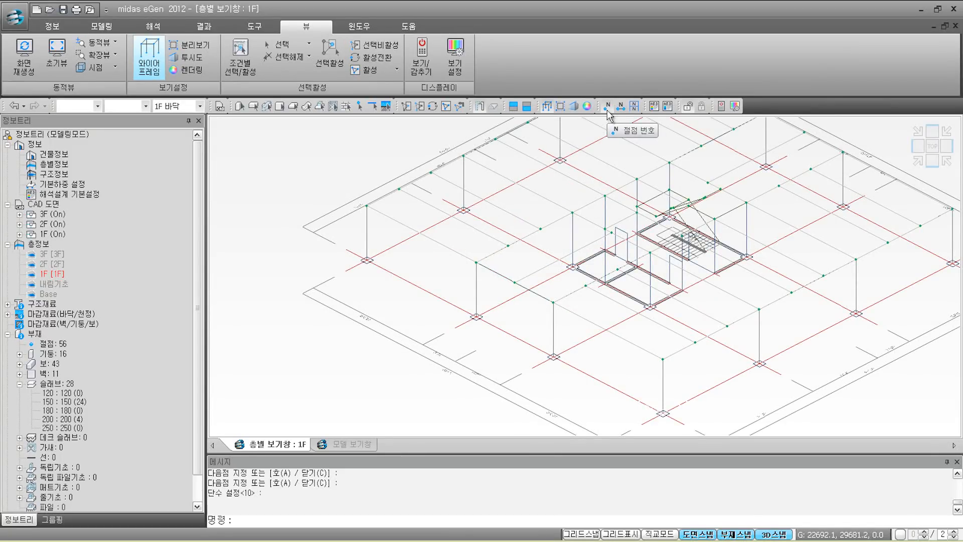
left_click(608, 110)
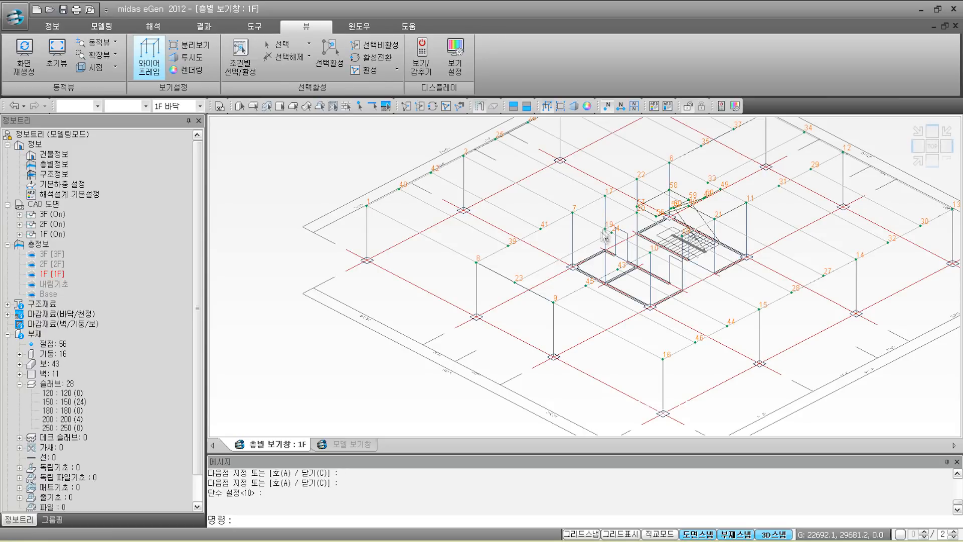
middle_click_drag(608, 232, 526, 258)
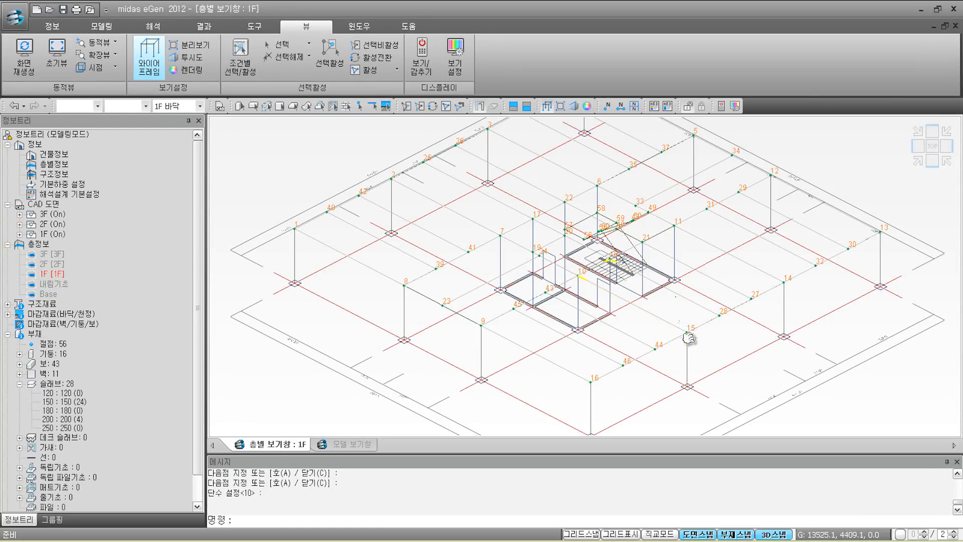
scroll(688, 337, "up", 5)
middle_click_drag(684, 333, 684, 297)
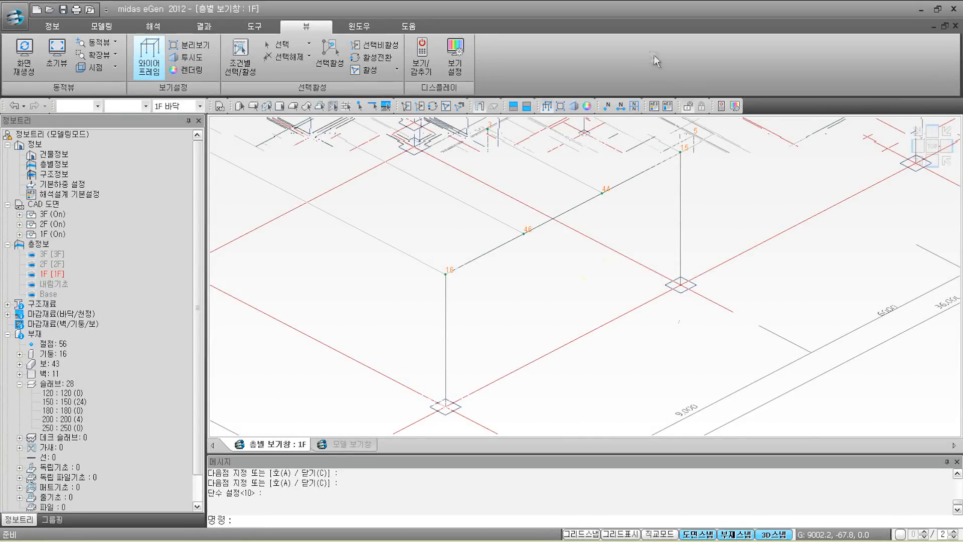
left_click(546, 108)
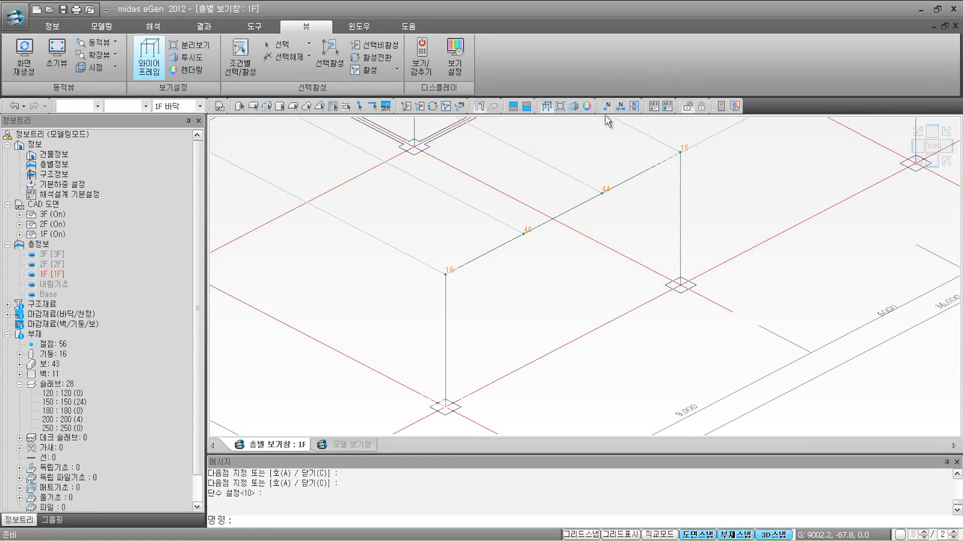
left_click(605, 110)
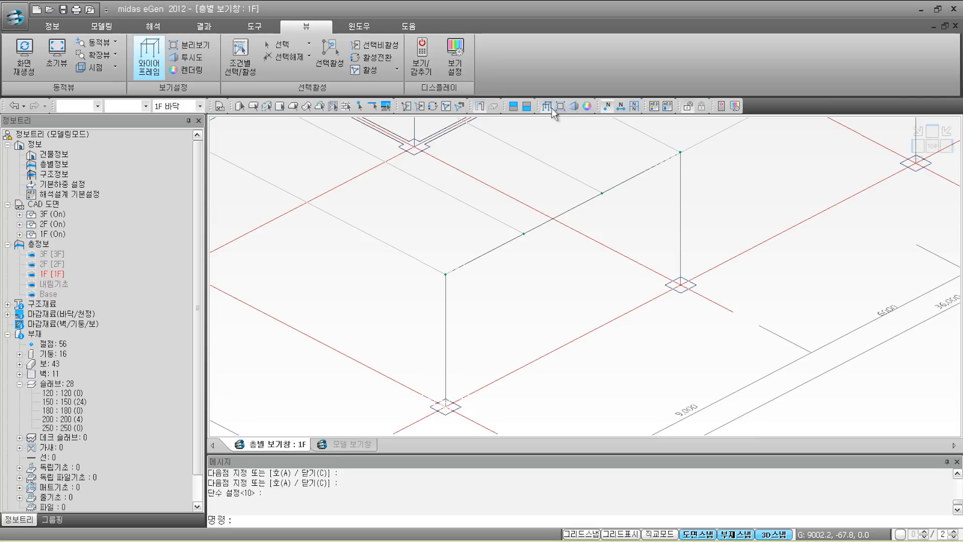
left_click(547, 108)
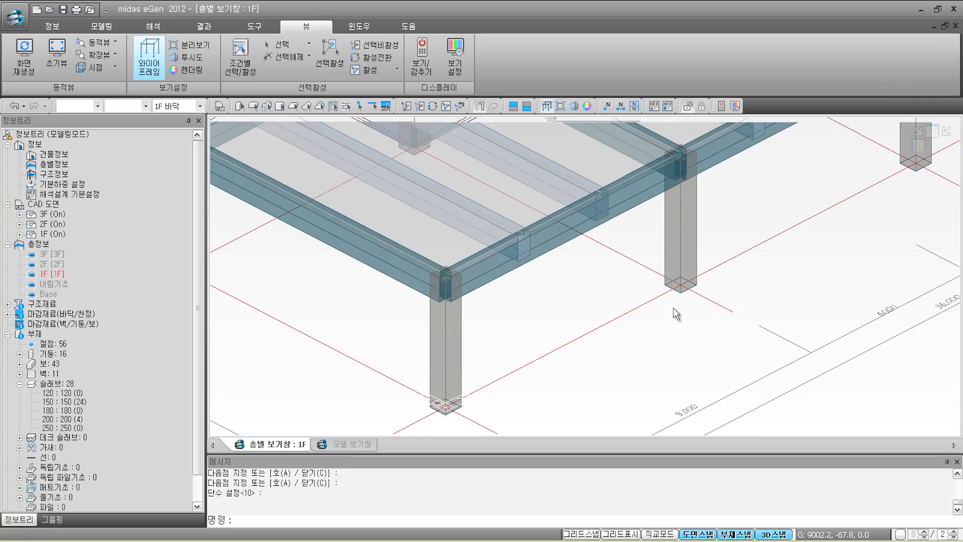
Step: Return to the isometric frame view on the 모델링 tab and review the 복사 options
left_click(916, 161)
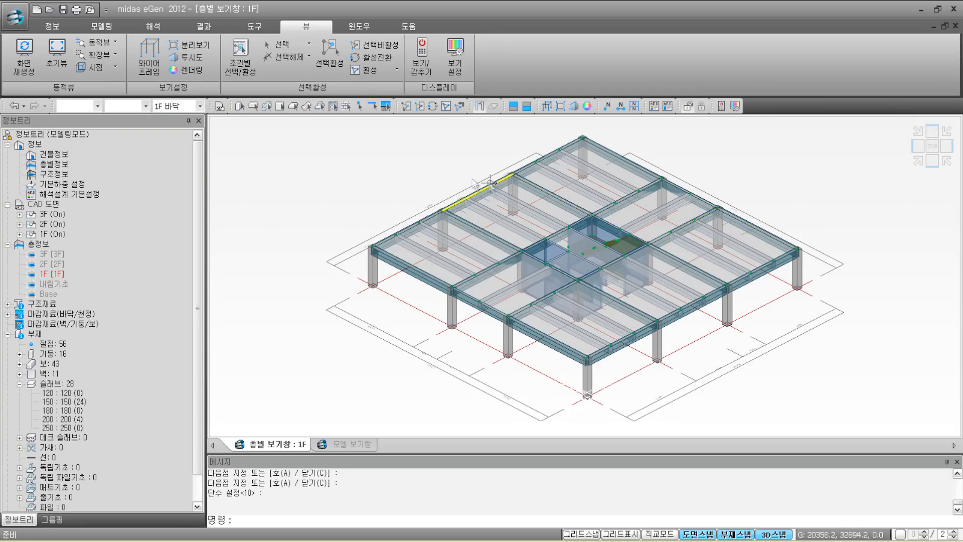
left_click(107, 27)
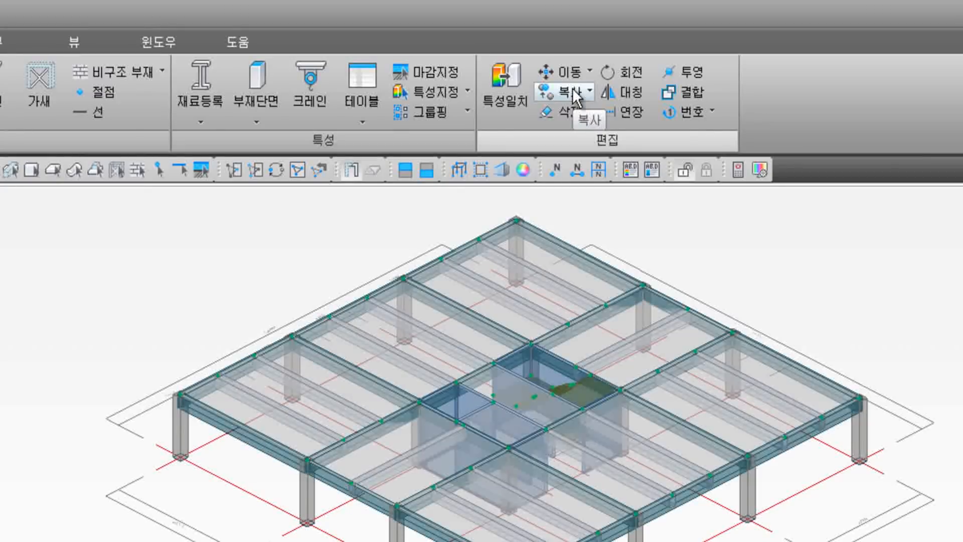
left_click(573, 88)
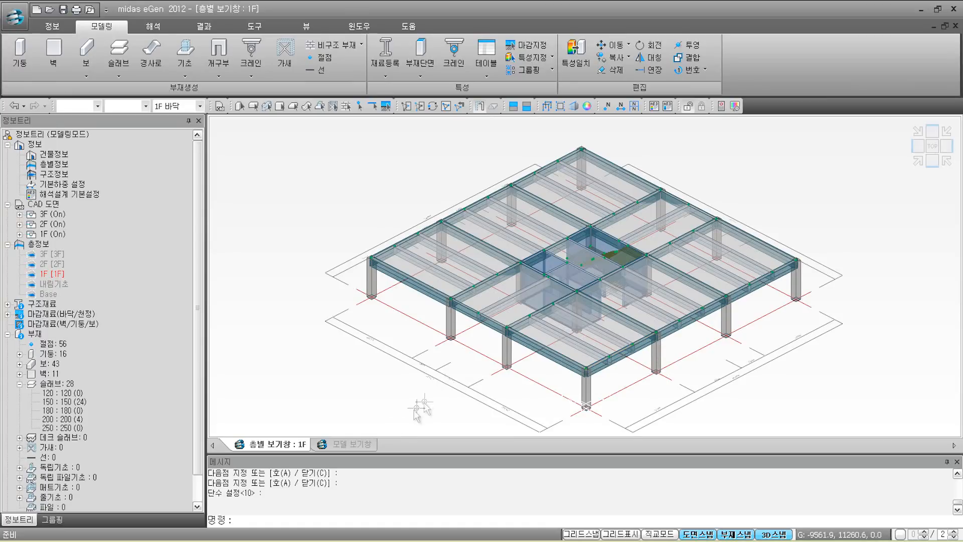
Step: Copy every 1F member to storeys 2,3 with 층간복사 in the 모델 보기창
left_click(368, 446)
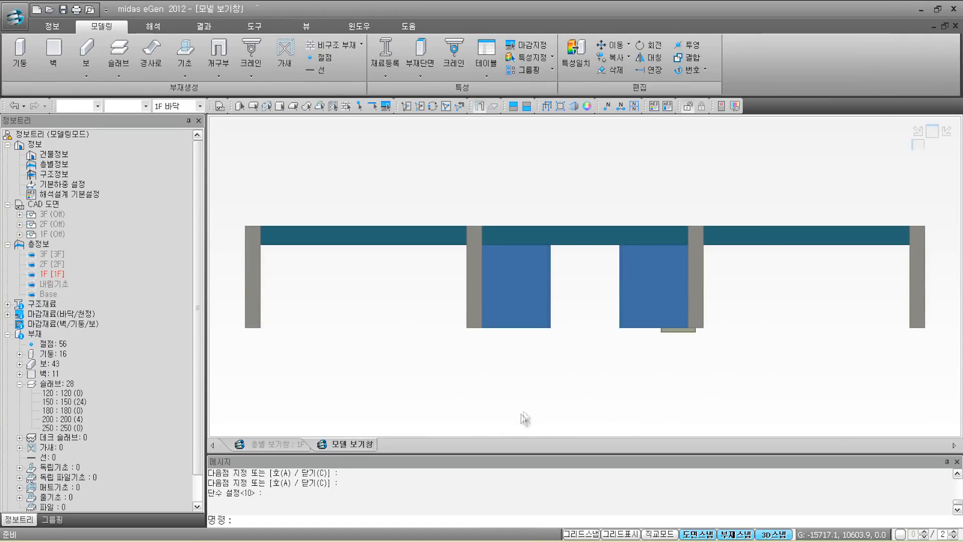
left_click(918, 160)
scroll(819, 191, "down", 2)
middle_click_drag(816, 192, 748, 261)
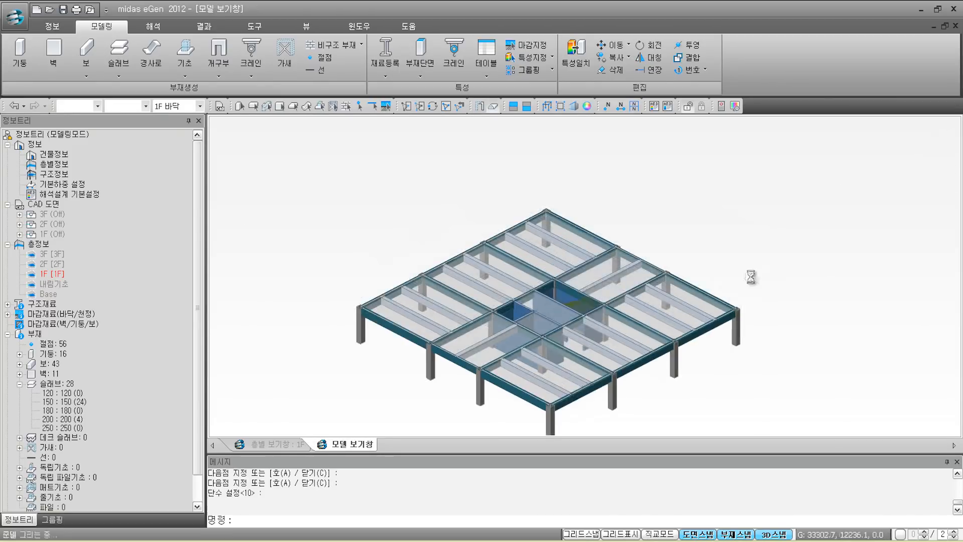
left_click(616, 57)
left_click(622, 87)
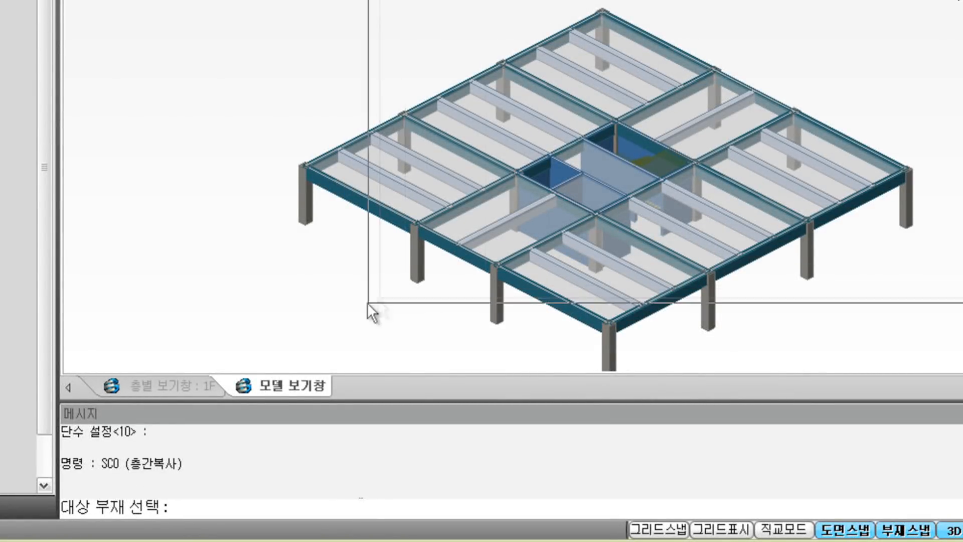
left_click_drag(243, 399, 230, 383)
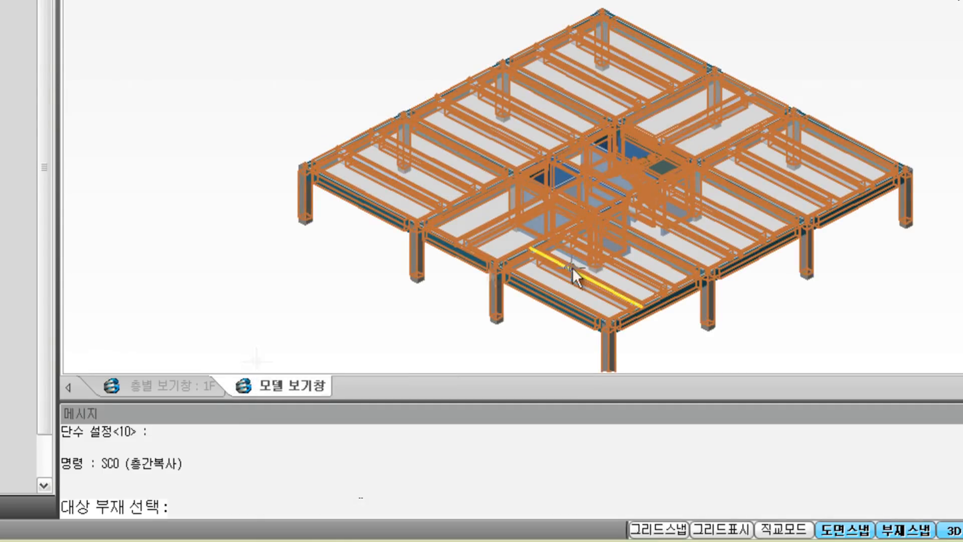
right_click(573, 266)
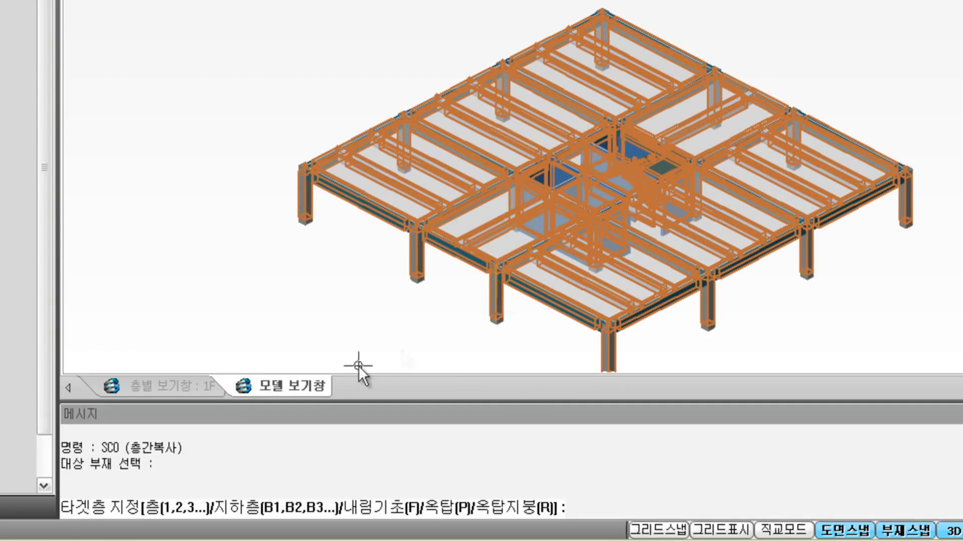
left_click(577, 507)
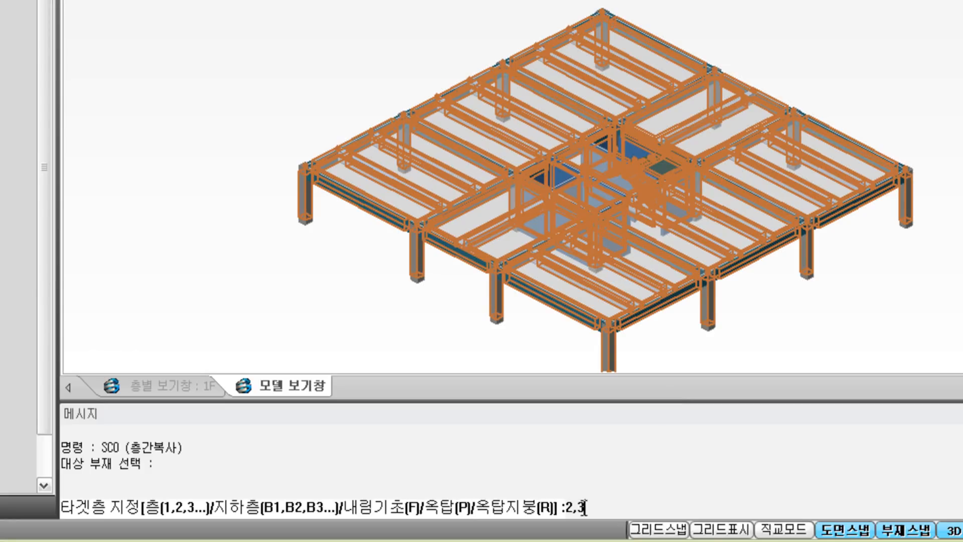
key("Return")
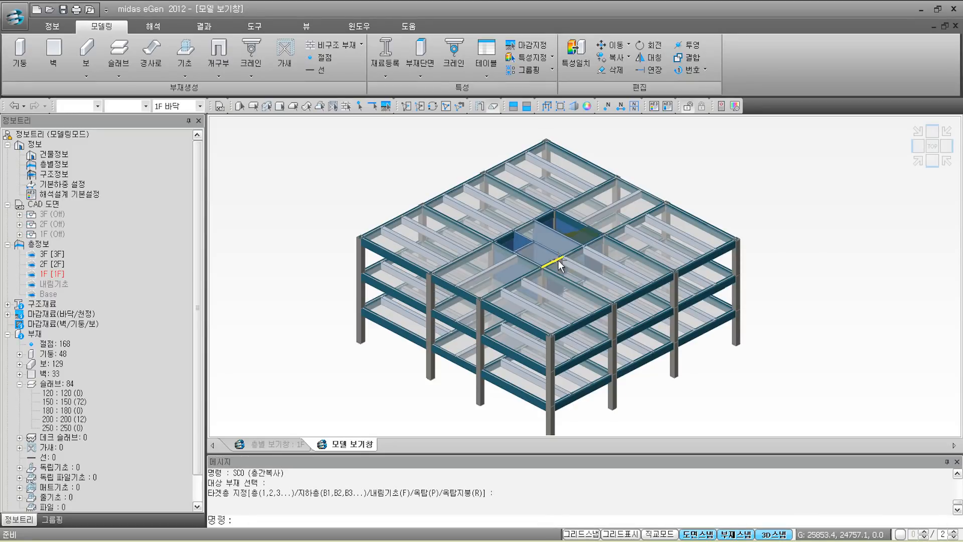
Step: Go to the 층별 보기창 : 1F window and drop down the floor level list
mouse_move(559, 262)
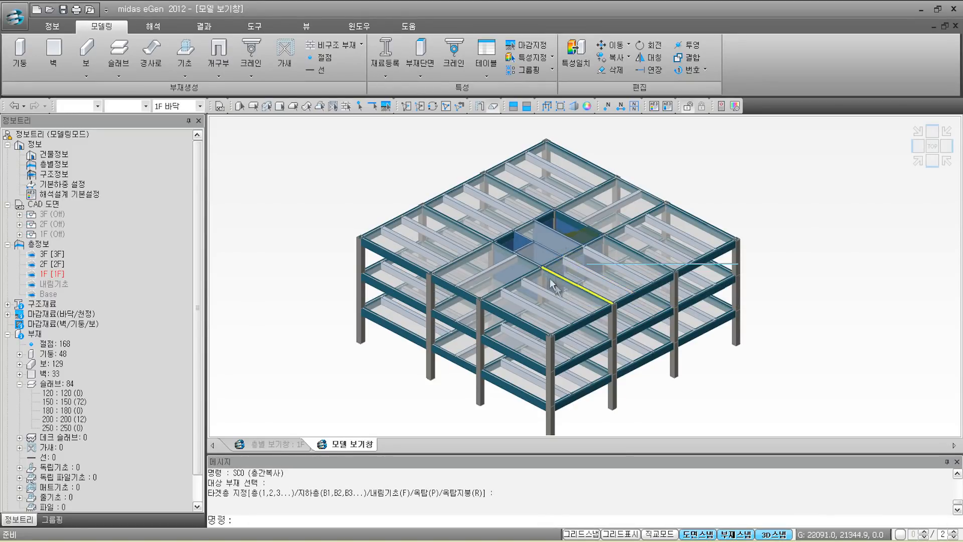
mouse_move(605, 246)
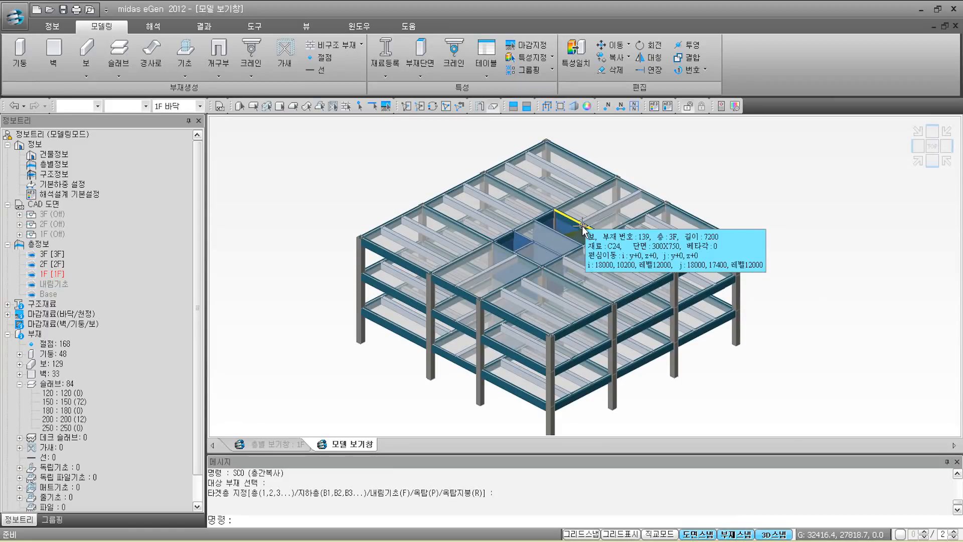
left_click(273, 447)
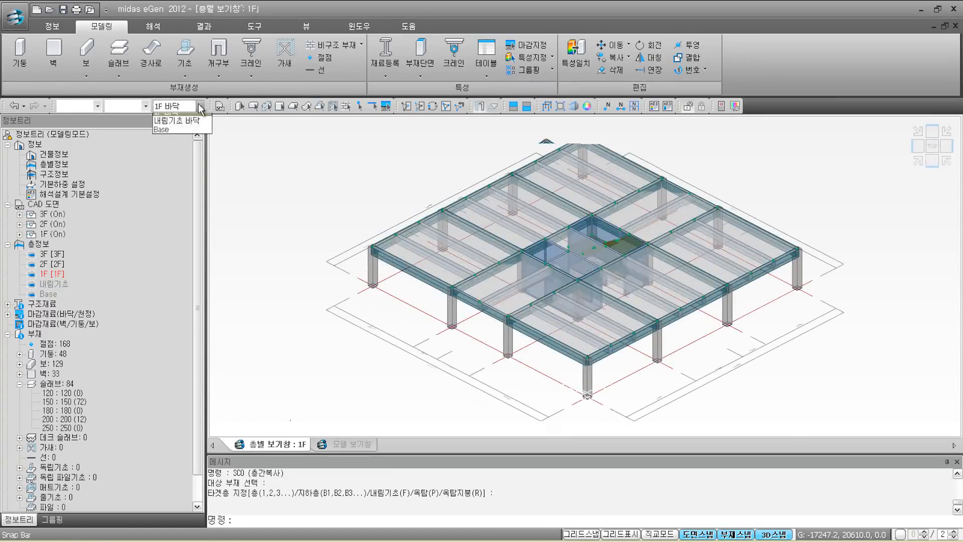
left_click(199, 106)
Step: Choose 3F 바닥, show only that level with 상부층 and zoom in on the stair
left_click(306, 188)
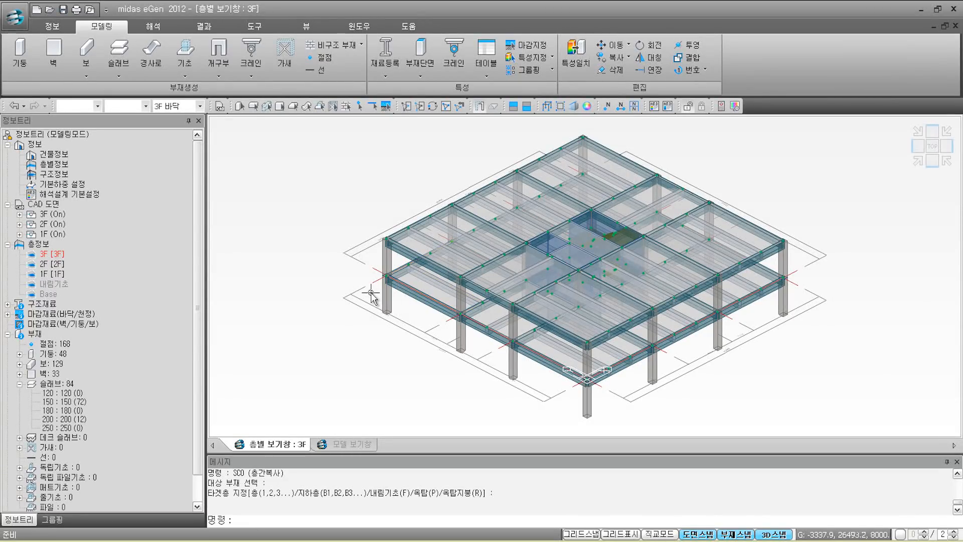
mouse_move(424, 262)
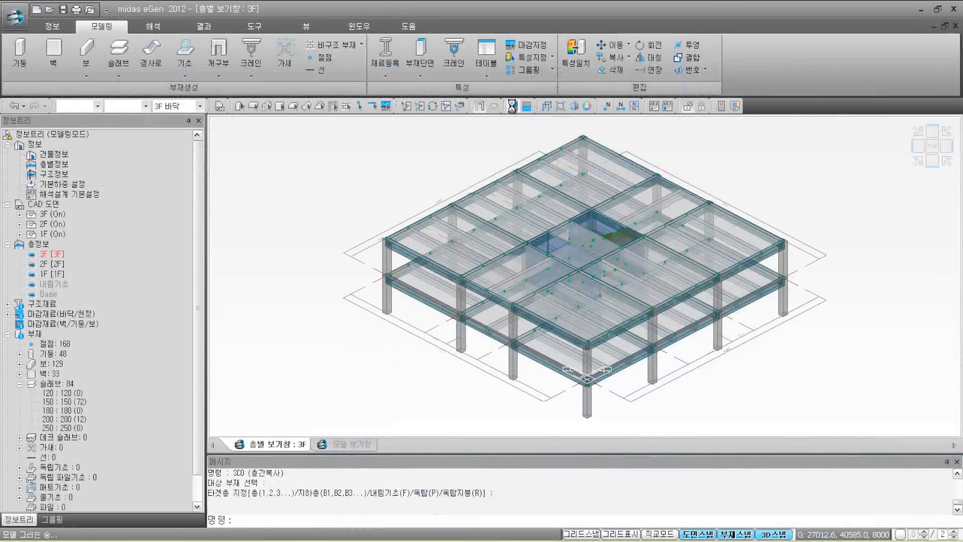
left_click(542, 170)
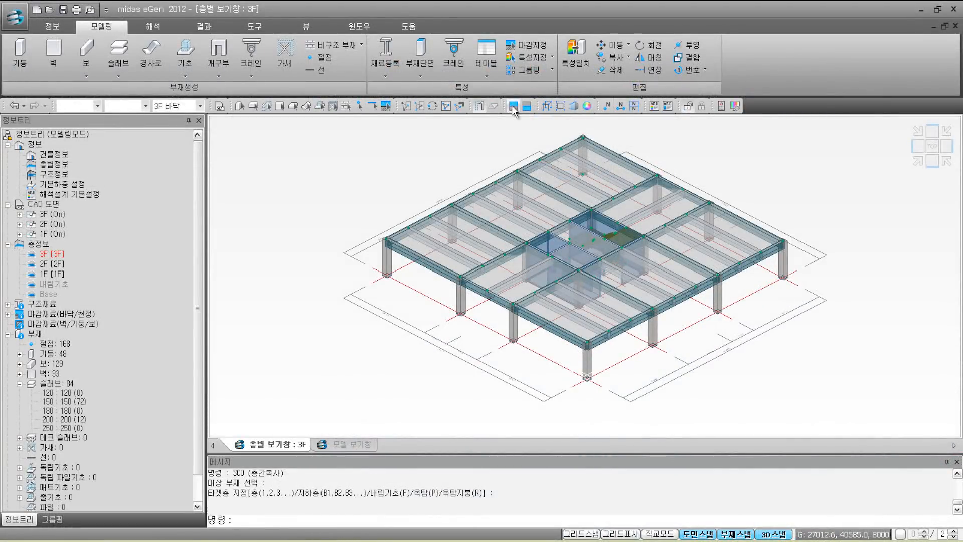
mouse_move(578, 181)
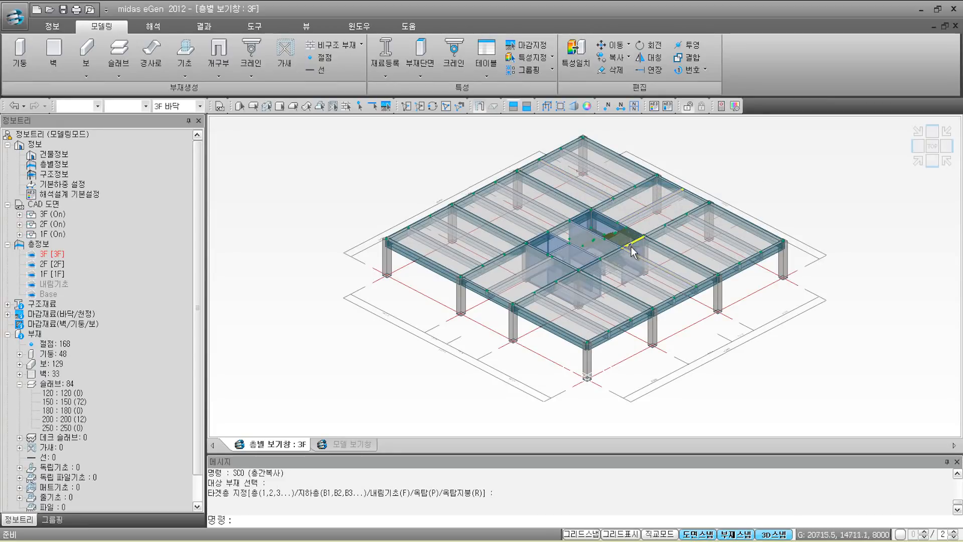
scroll(631, 251, "up", 4)
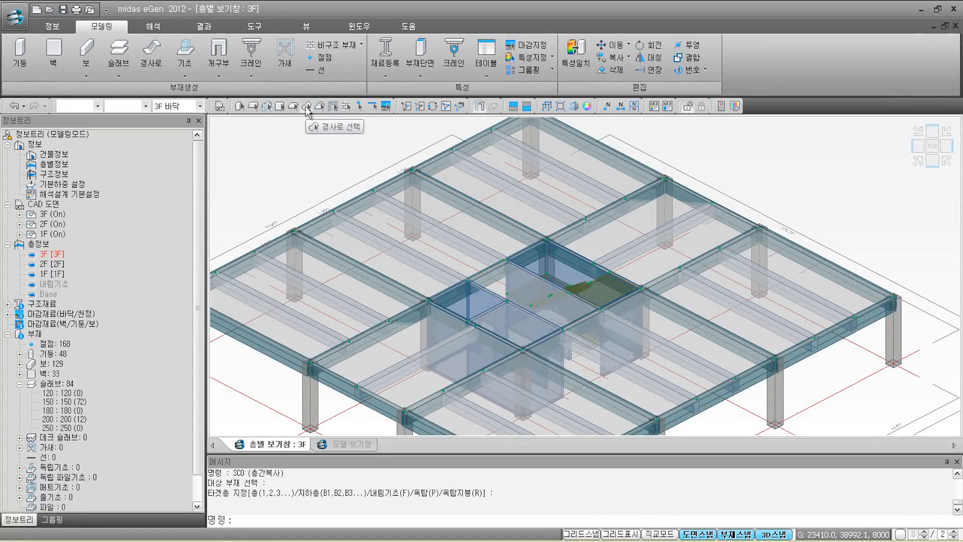
Step: Delete the 3F stair and landings and draw two corner-to-corner 슬래브 panels there
left_click_drag(485, 214, 707, 388)
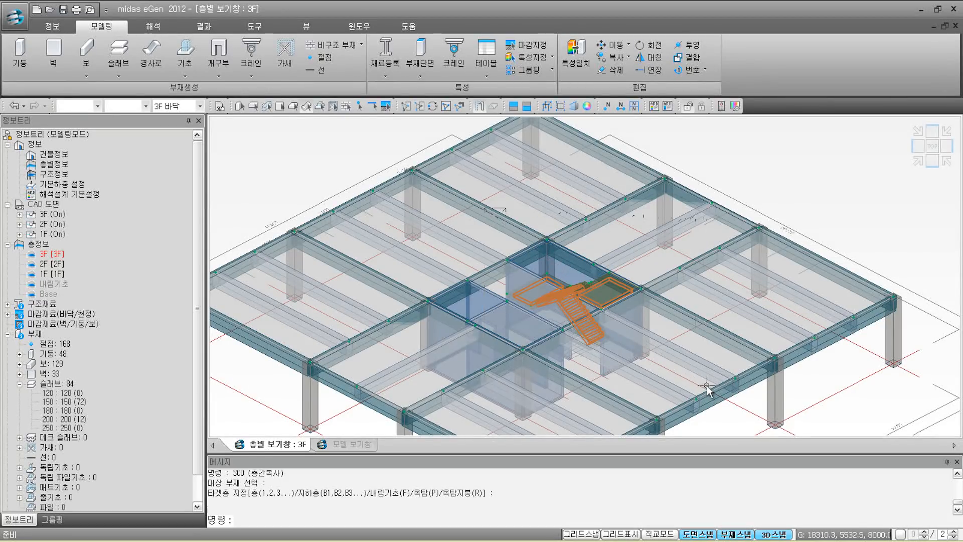
left_click(616, 74)
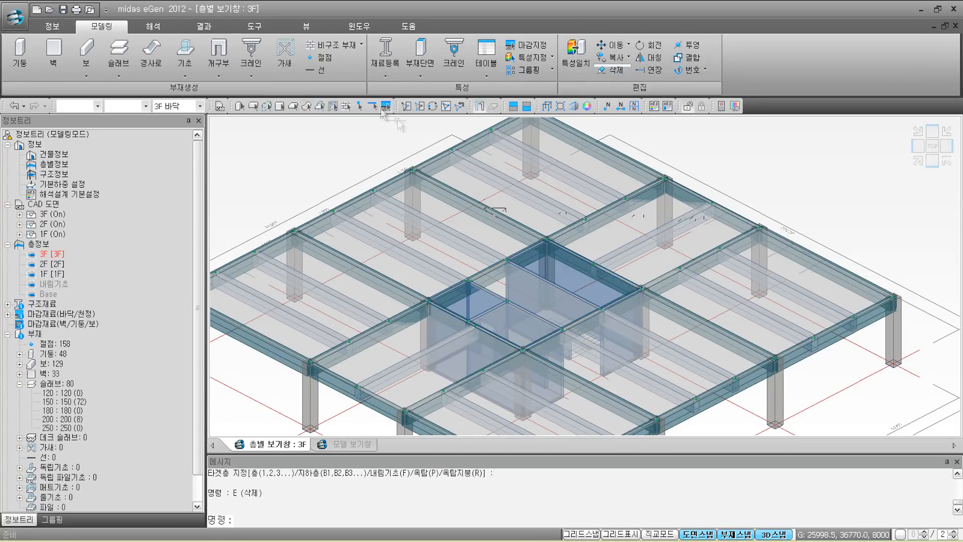
left_click(119, 76)
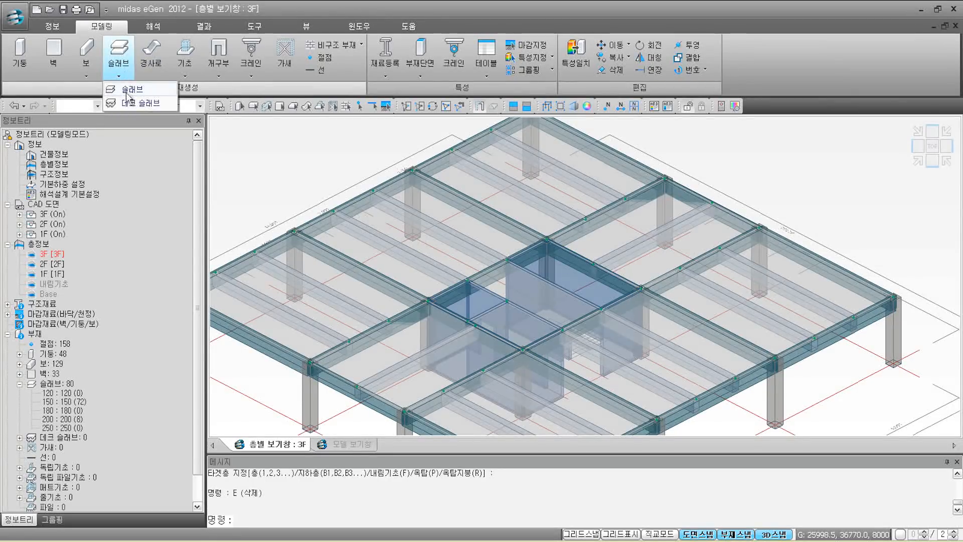
left_click(127, 92)
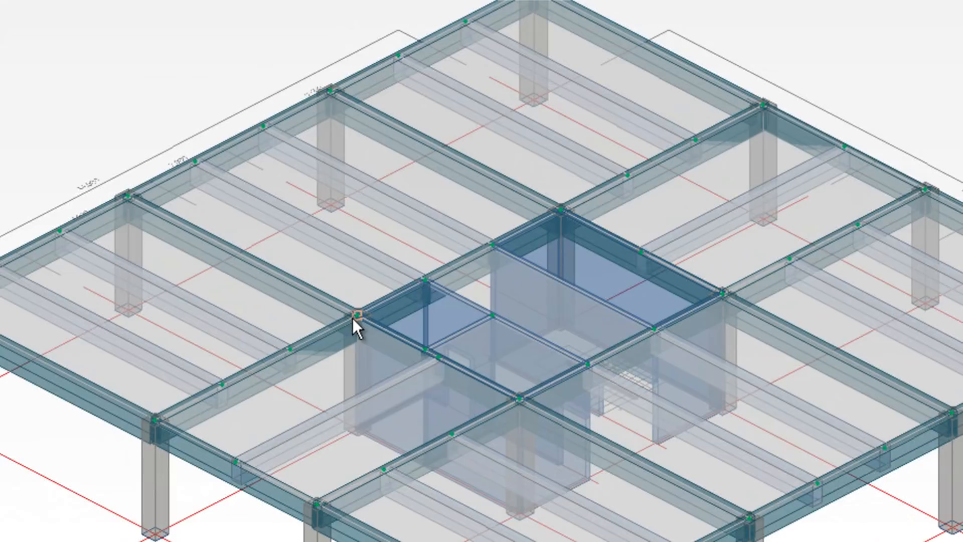
left_click(354, 318)
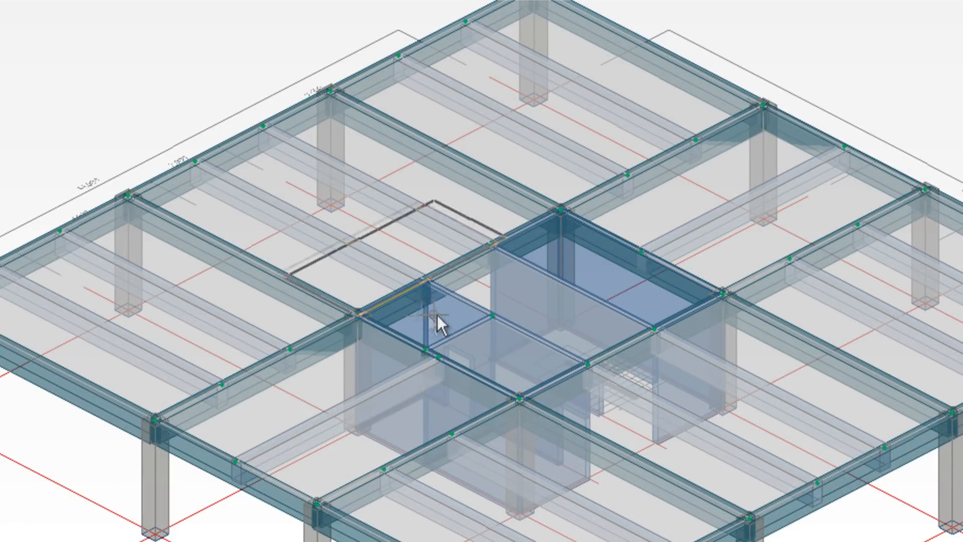
left_click(491, 315)
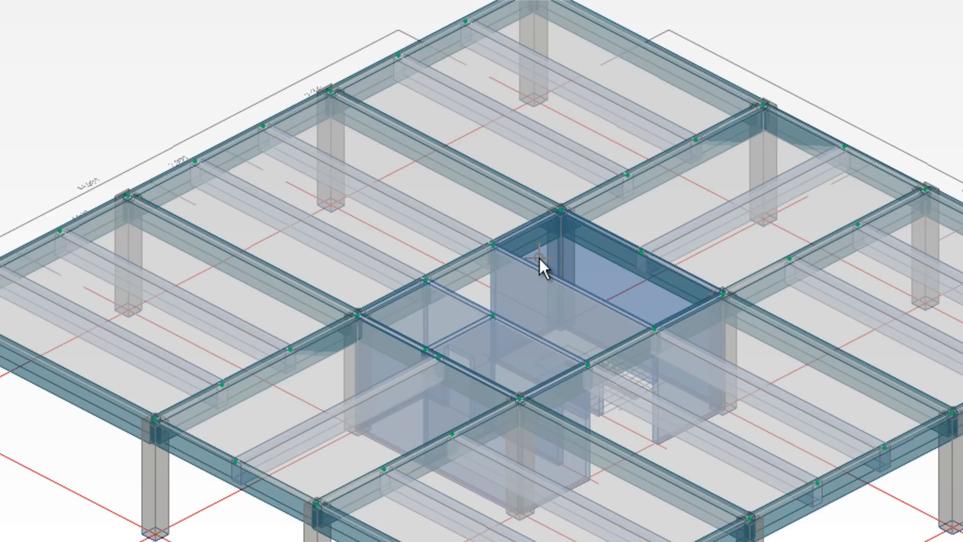
left_click(494, 248)
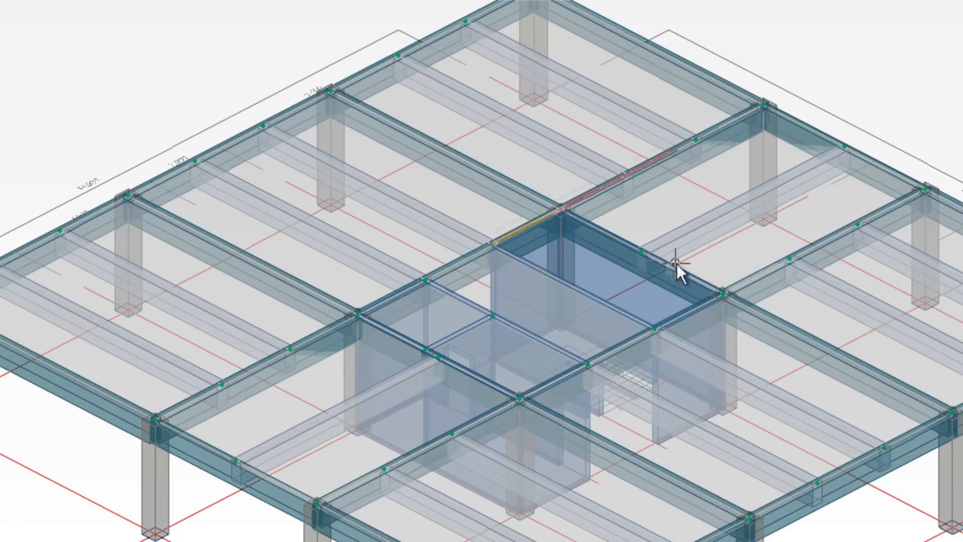
left_click(722, 291)
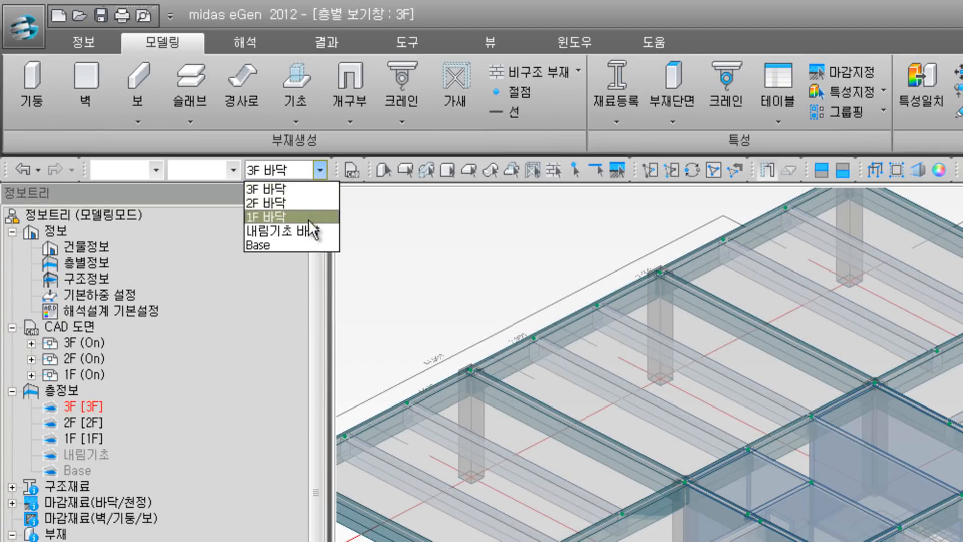
Step: Switch the floor view to 1F 바닥 to show the 1F storey plan
left_click(309, 219)
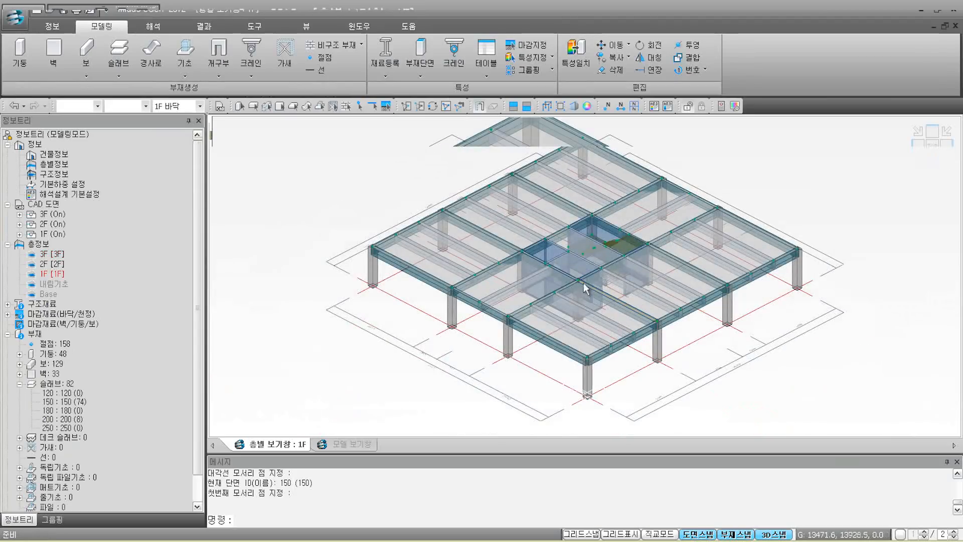
mouse_move(587, 289)
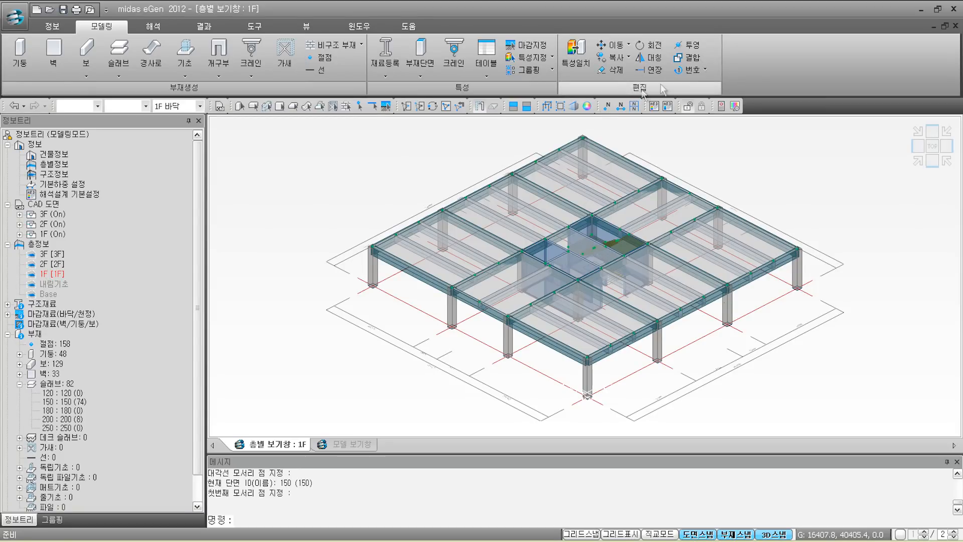
Step: Floor-copy the 1F columns, girders, beams, walls and slabs down to the 내림기초 level (F)
left_click(628, 58)
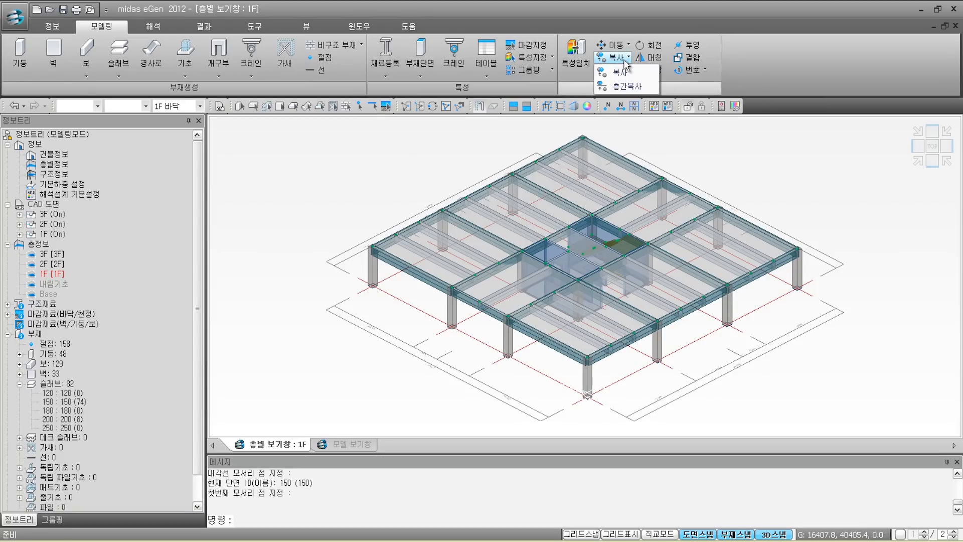
left_click(625, 86)
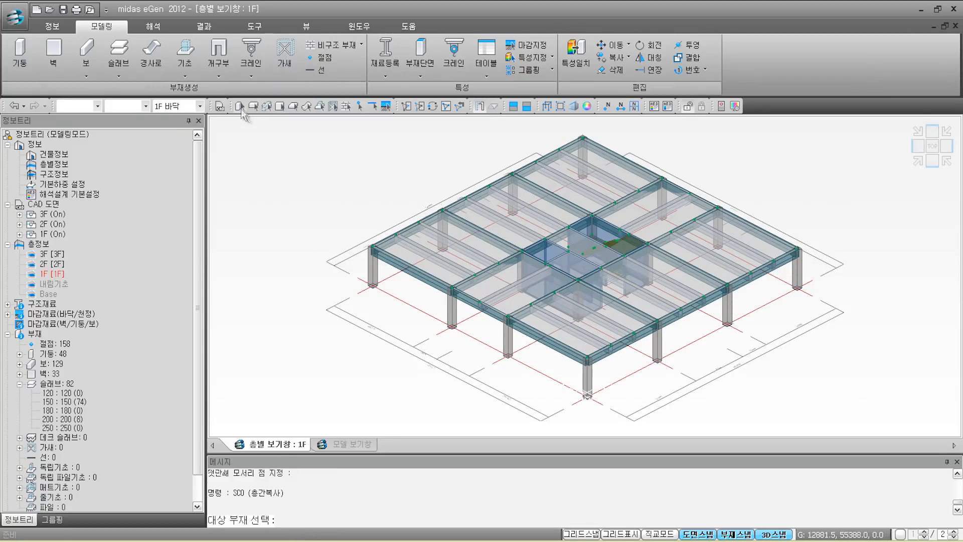
left_click(241, 108)
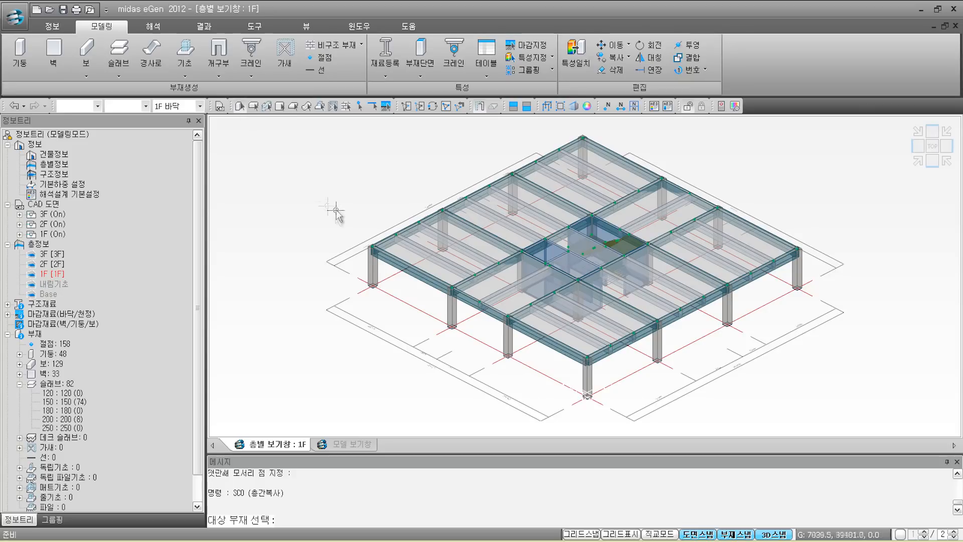
left_click_drag(342, 133, 880, 421)
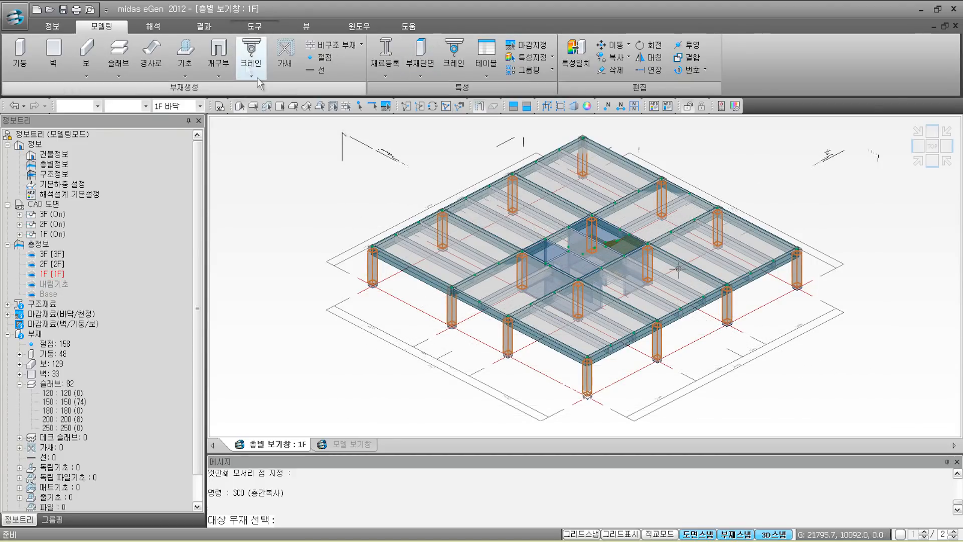
left_click_drag(320, 123, 901, 399)
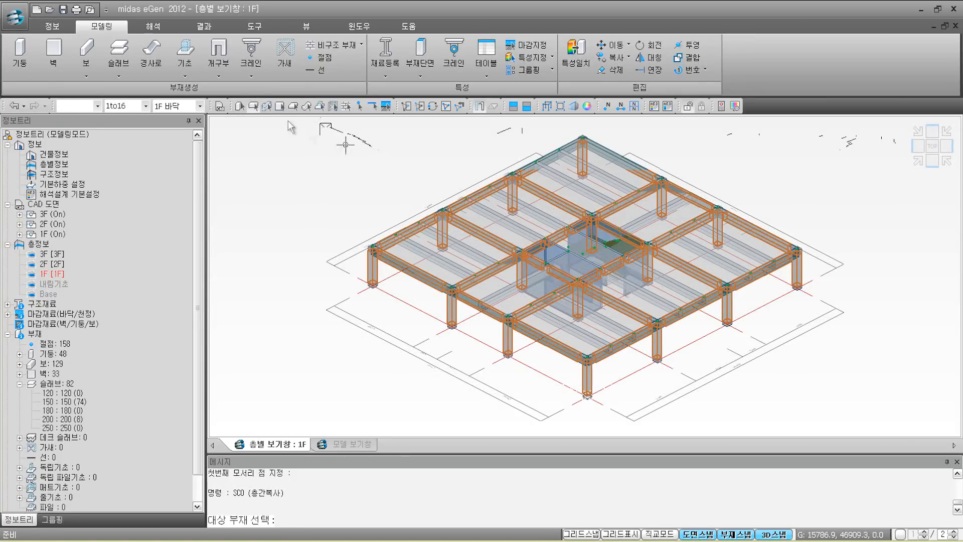
left_click_drag(329, 132, 823, 398)
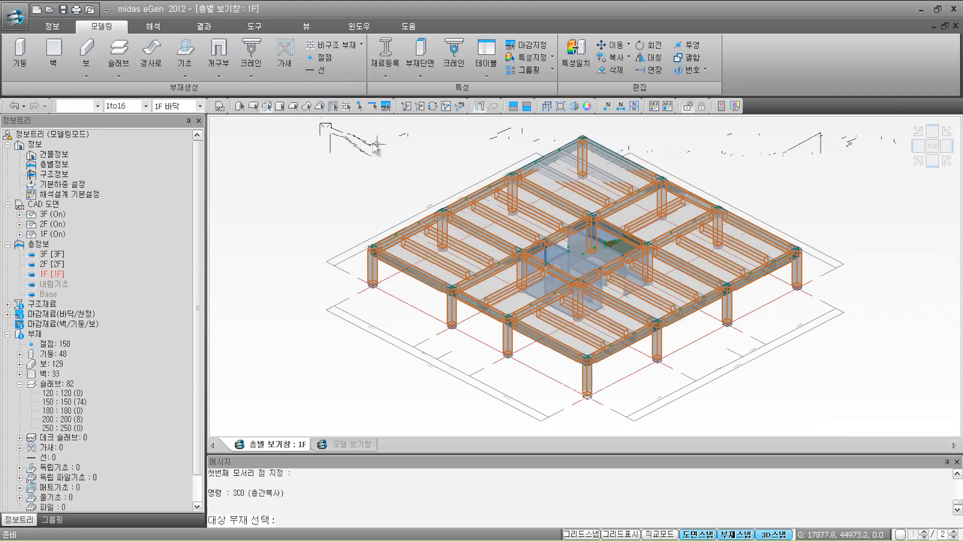
left_click_drag(325, 125, 837, 401)
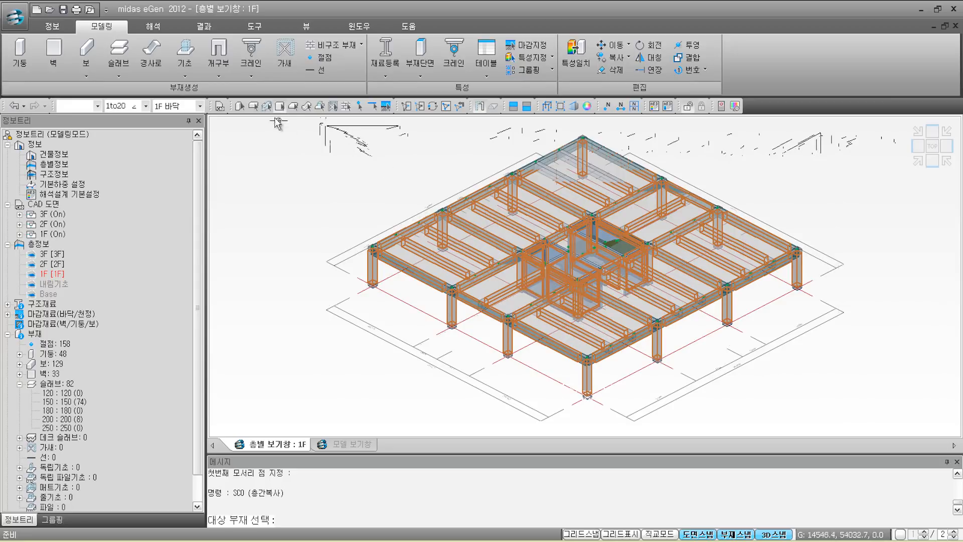
left_click_drag(333, 133, 833, 423)
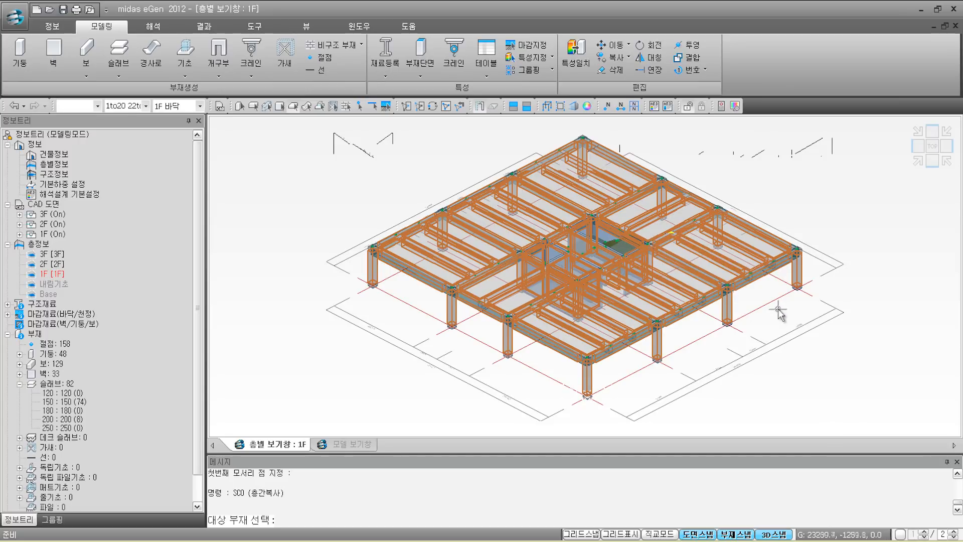
key("Return")
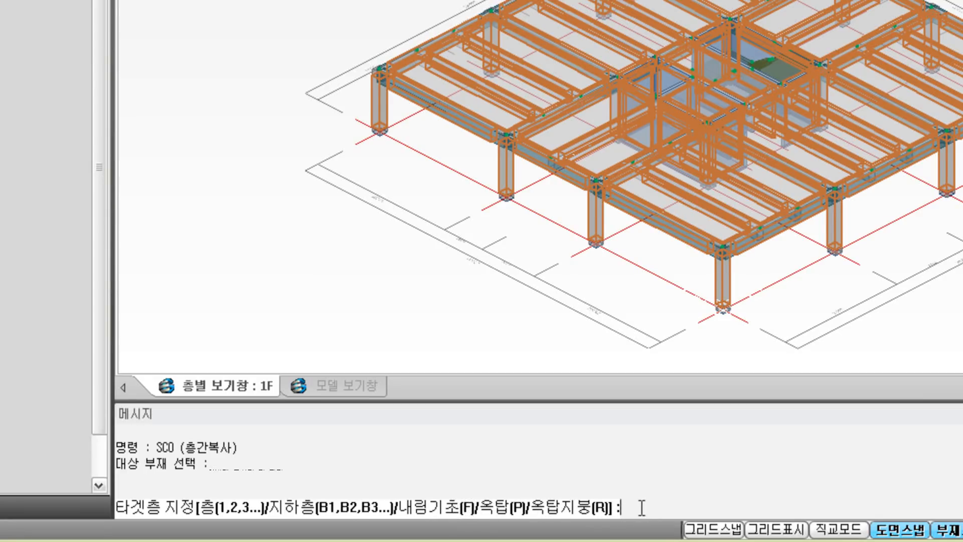
type("f")
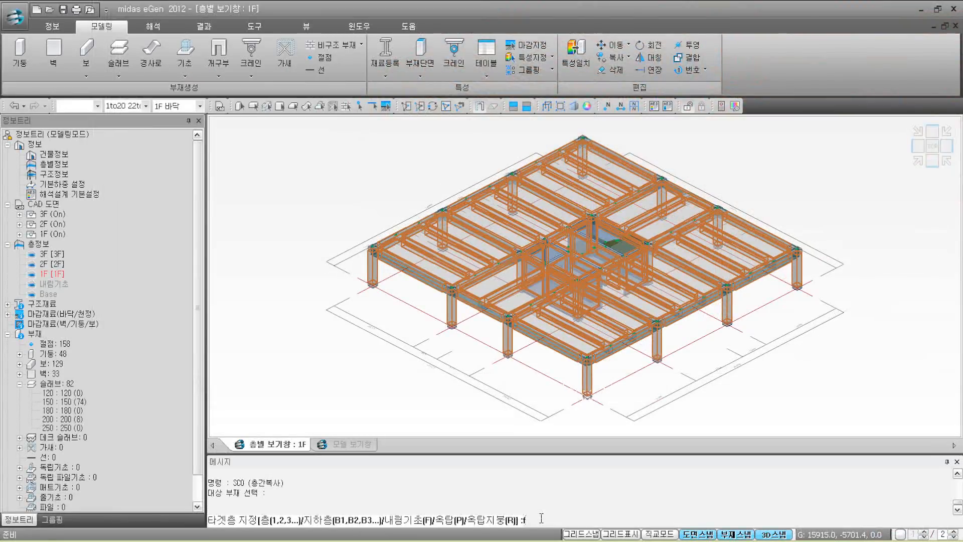
key("Return")
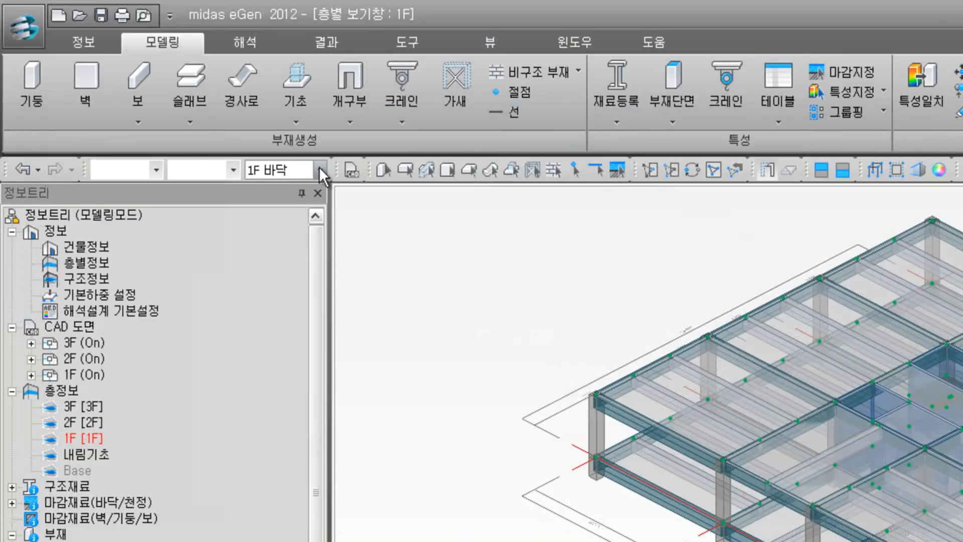
Step: Show the 내림기초 바닥 floor and zoom in on the opening with the short walls
left_click(199, 107)
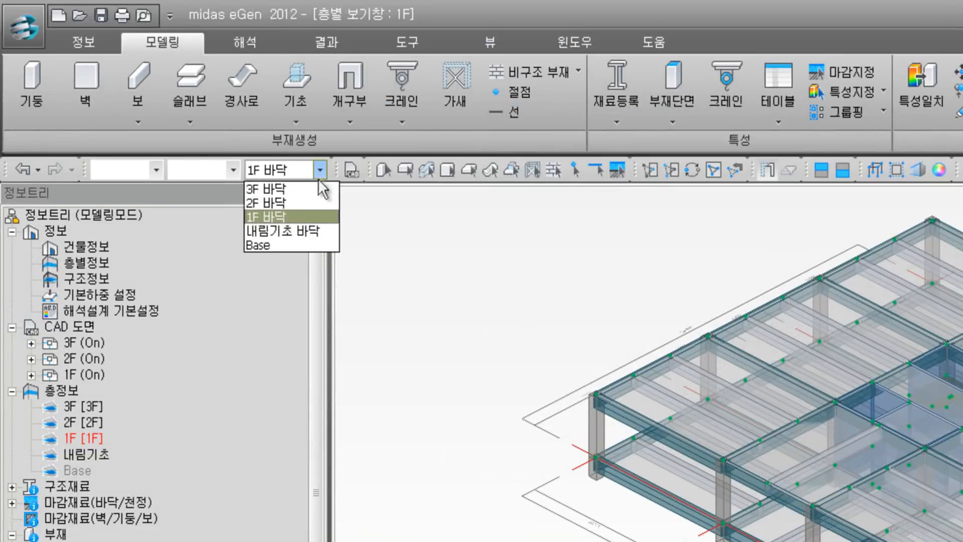
left_click(315, 231)
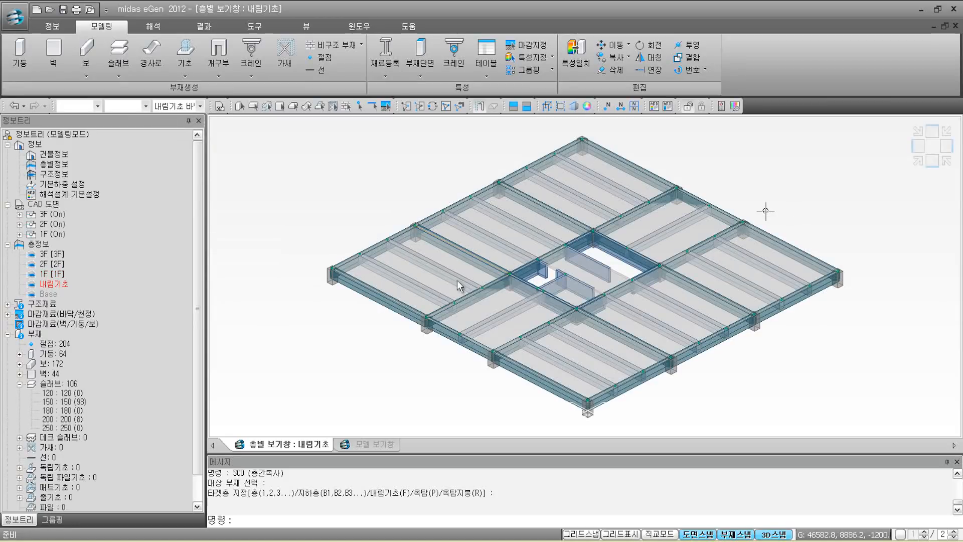
scroll(564, 278, "up", 5)
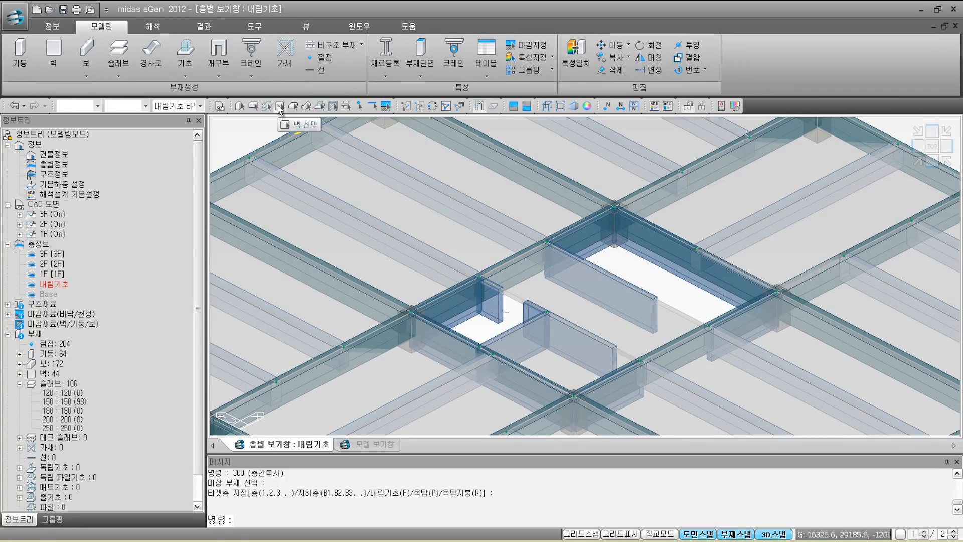
Step: Delete the three short walls inside the foundation-level opening
left_click(500, 297)
left_click(583, 333)
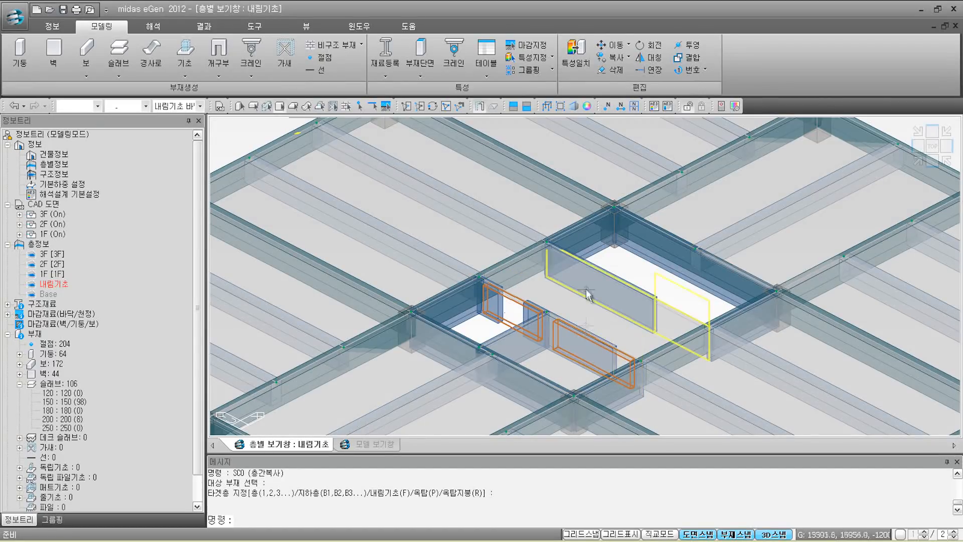
left_click(587, 285)
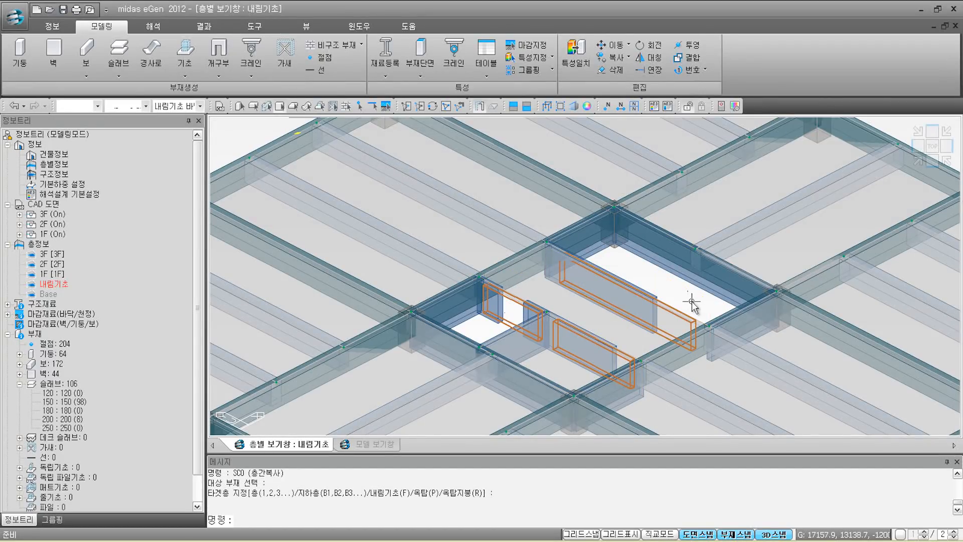
left_click(616, 70)
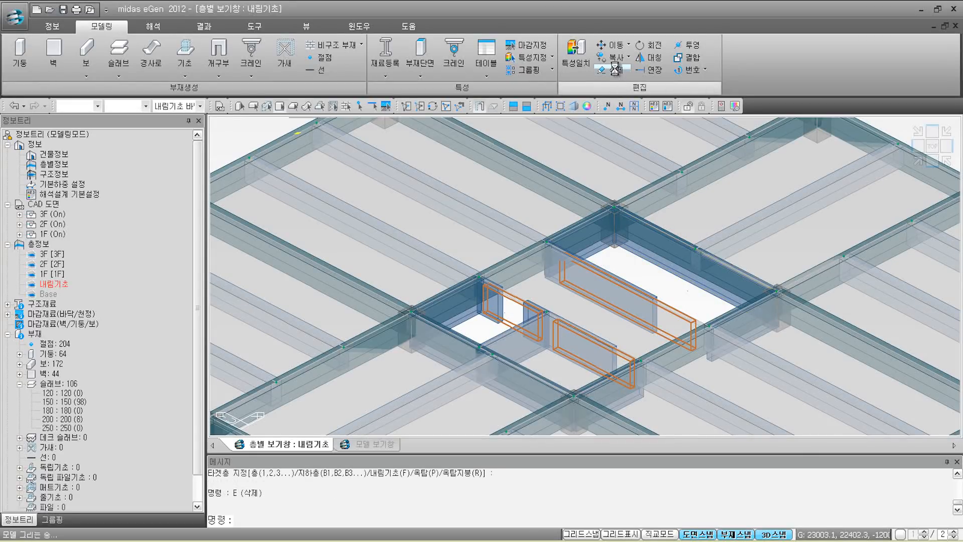
Step: Draw new walls along the opening edges between beam corners, ending at point 15,10.2,0
left_click(59, 71)
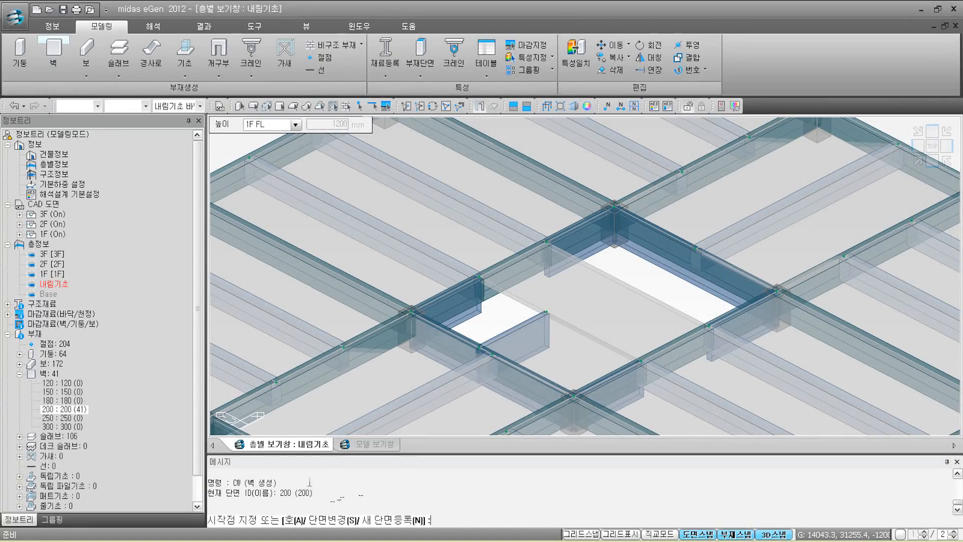
left_click(484, 313)
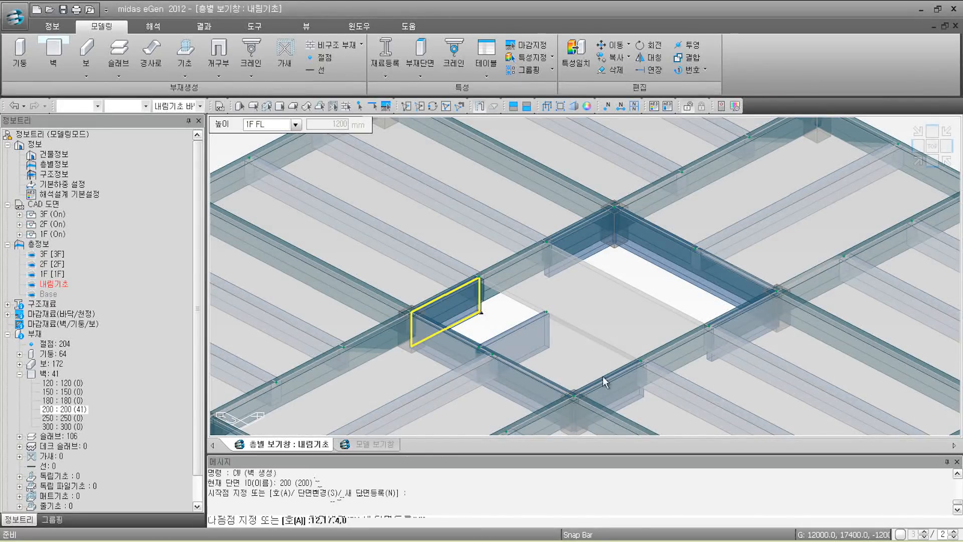
left_click(641, 397)
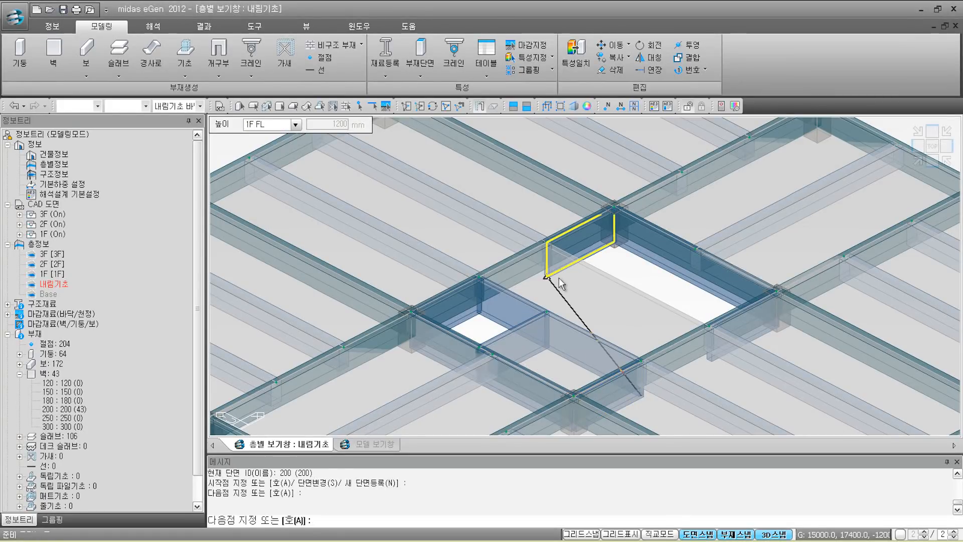
key("Escape")
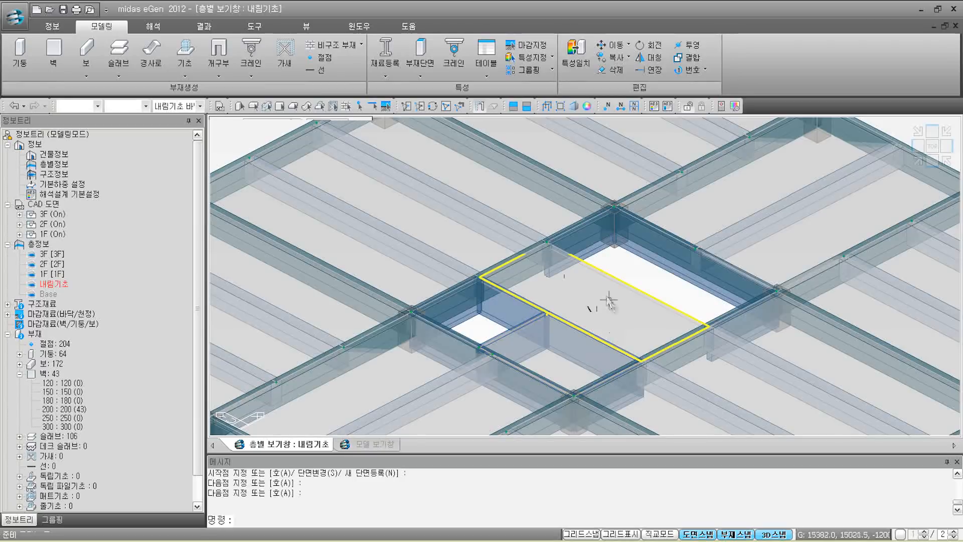
key("Return")
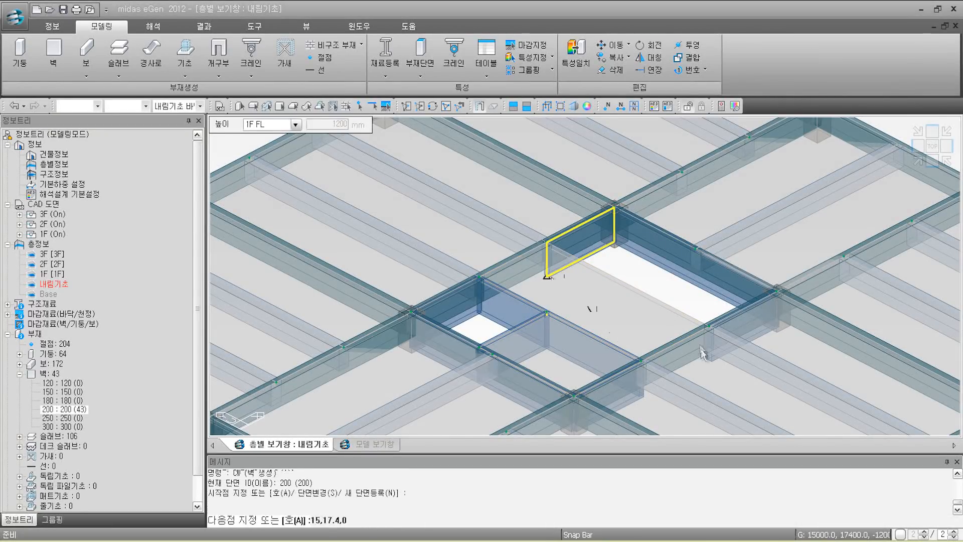
left_click(709, 362)
left_click(709, 361)
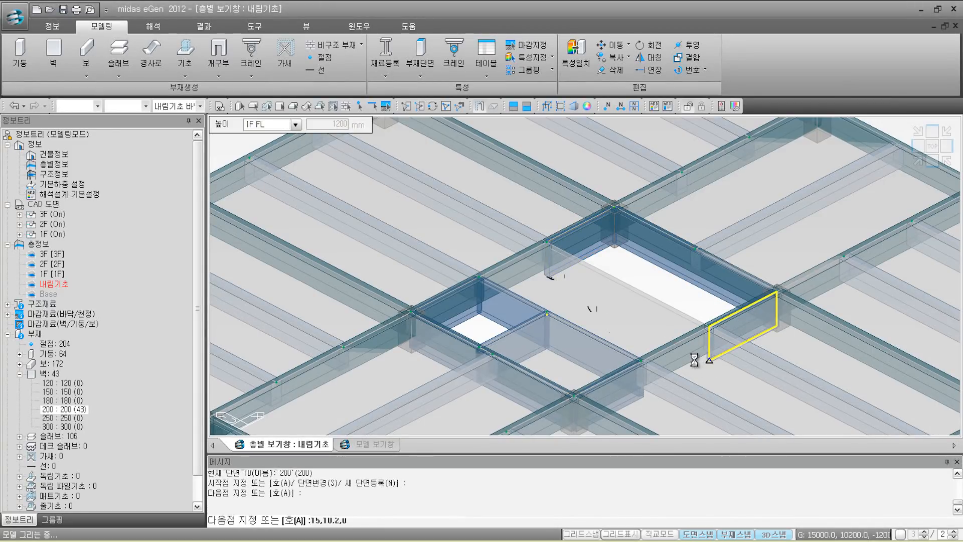
key("Return")
key("Return")
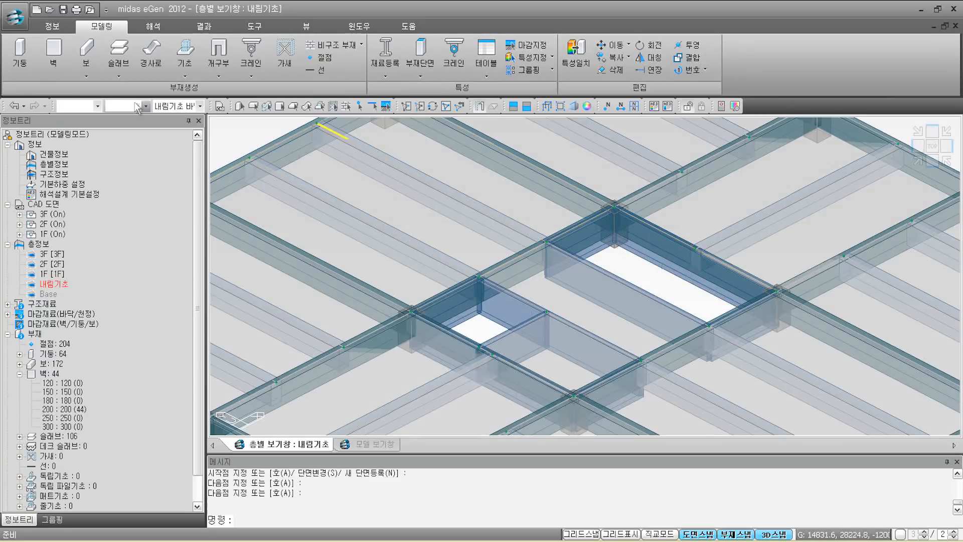
Step: Add a 150 slab across the larger opening by two diagonal corners, then start 독립기초 placement
left_click(122, 75)
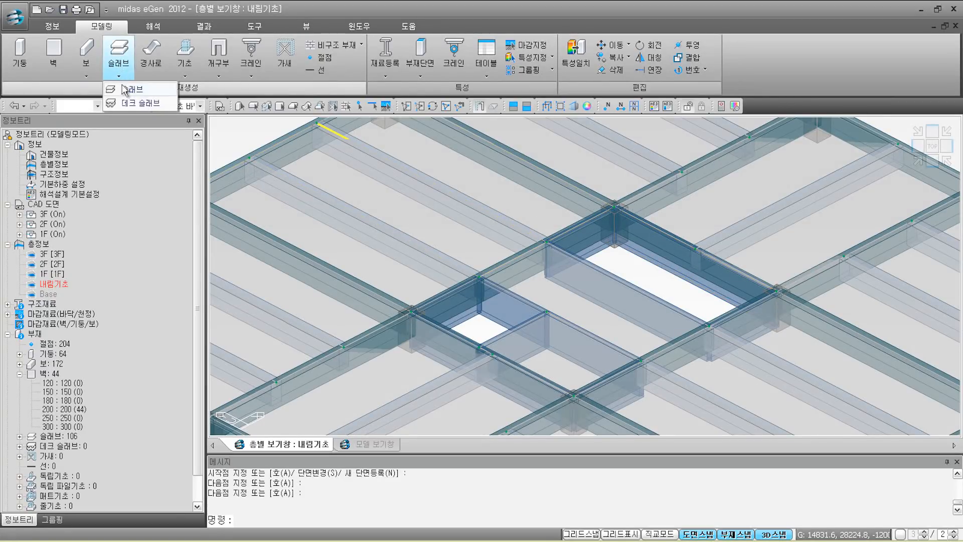
left_click(127, 90)
left_click(548, 243)
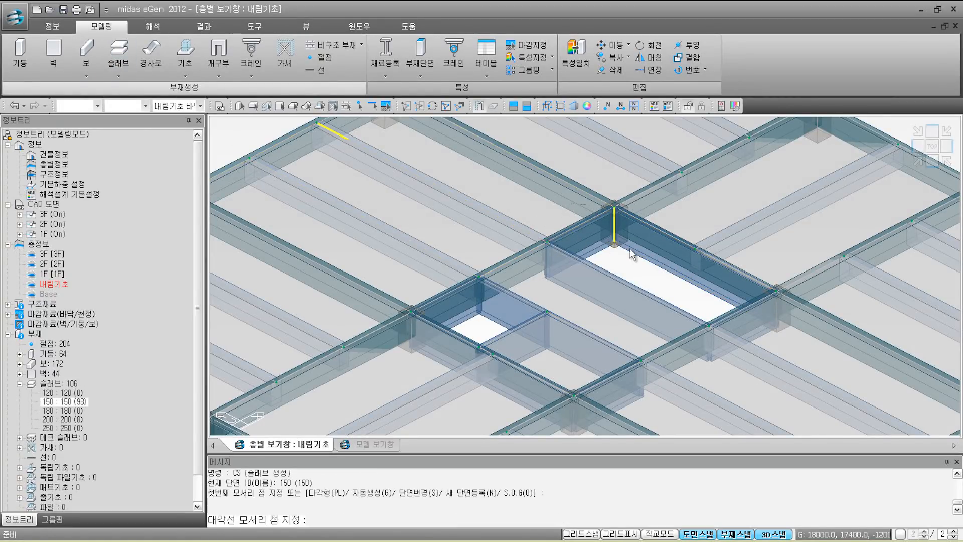
left_click(780, 292)
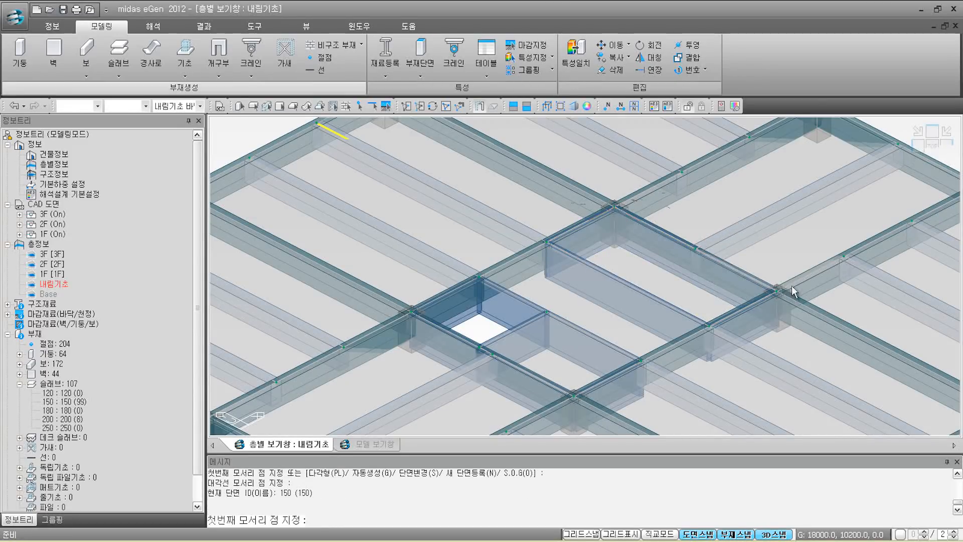
key("Escape")
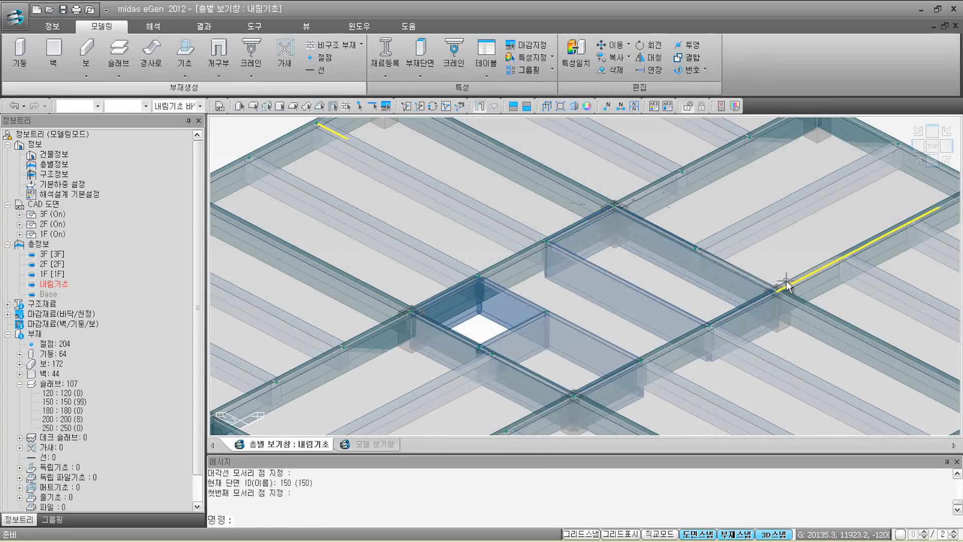
left_click(917, 162)
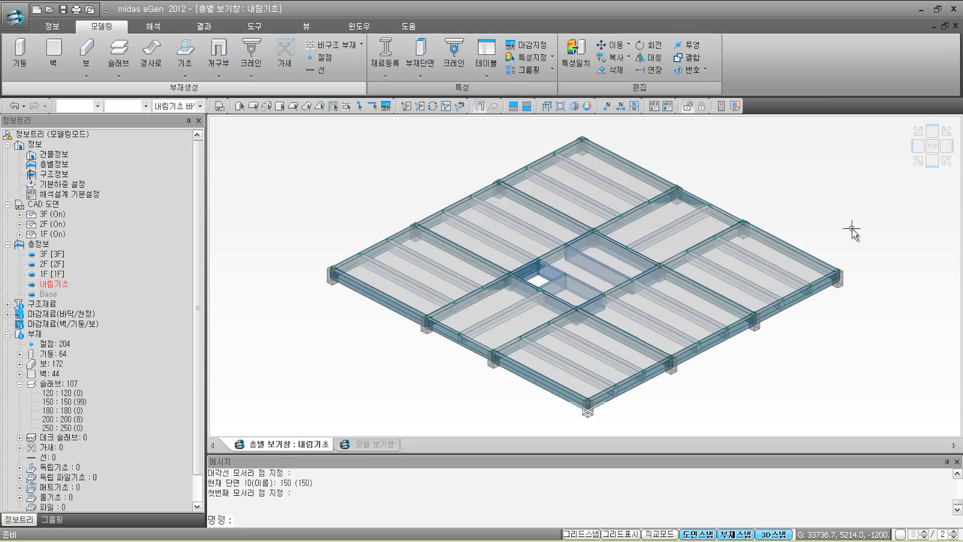
left_click(185, 55)
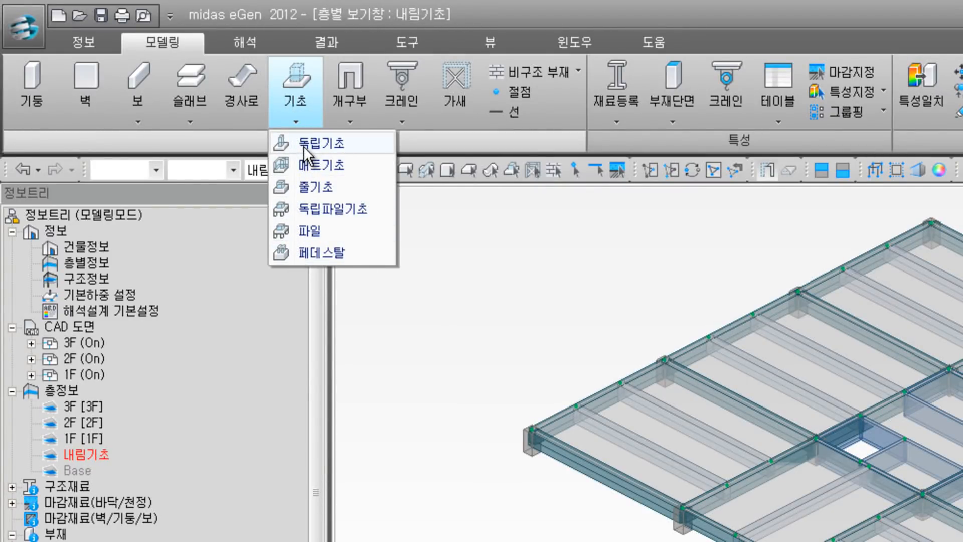
left_click(303, 145)
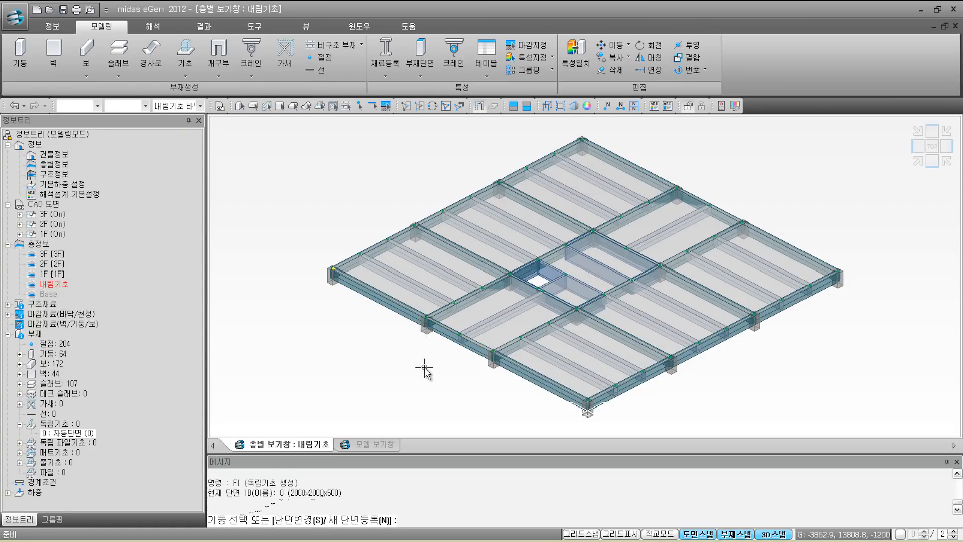
Step: Create 2000×2000×500 isolated footings under all 16 columns by window-selecting them
left_click_drag(301, 131, 881, 419)
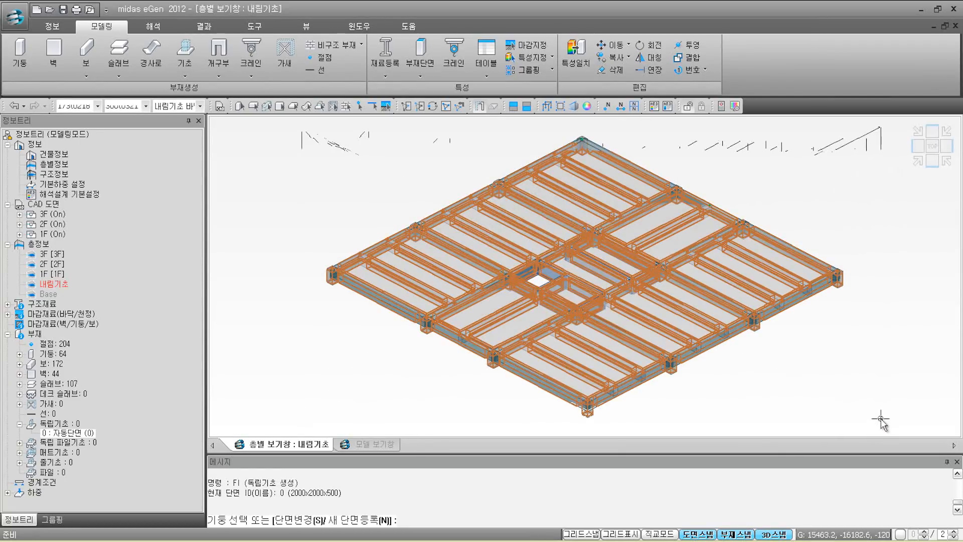
key("Return")
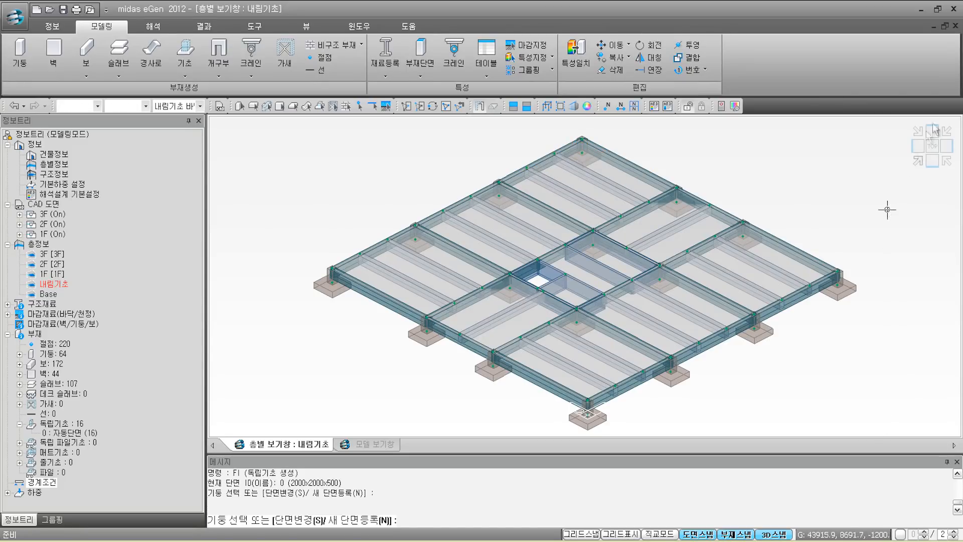
scroll(627, 261, "up", 3)
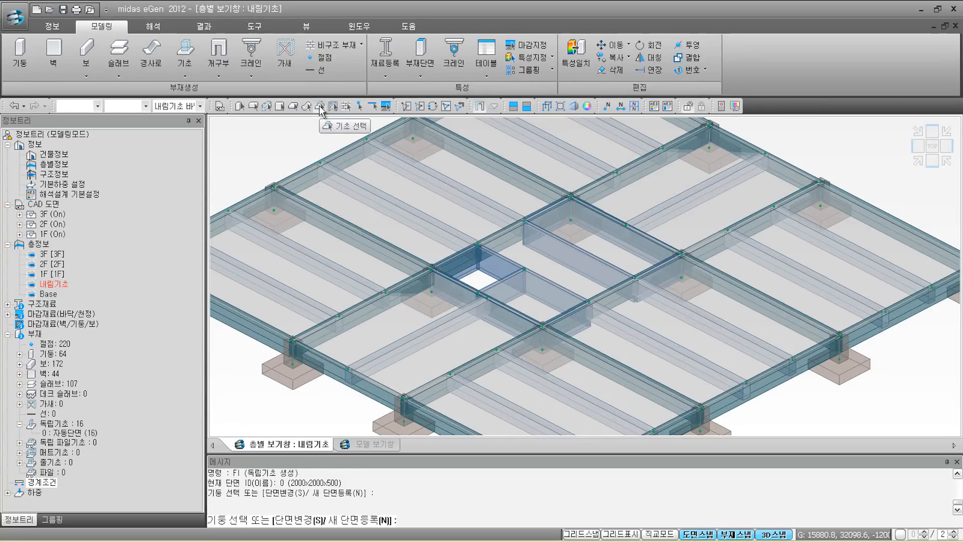
Step: Delete the four isolated footings under the interior columns around the core
left_click(441, 297)
left_click(572, 230)
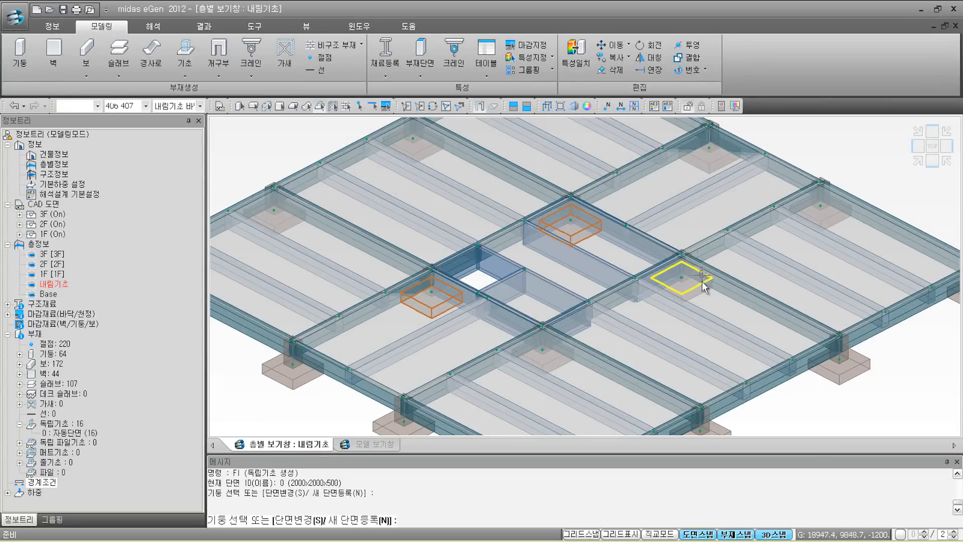
left_click(703, 280)
left_click(552, 353)
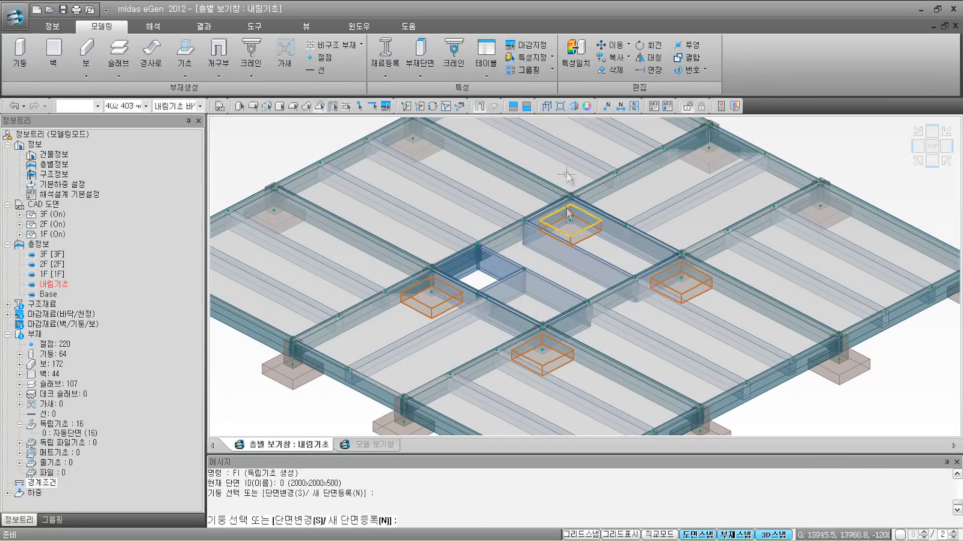
left_click(617, 70)
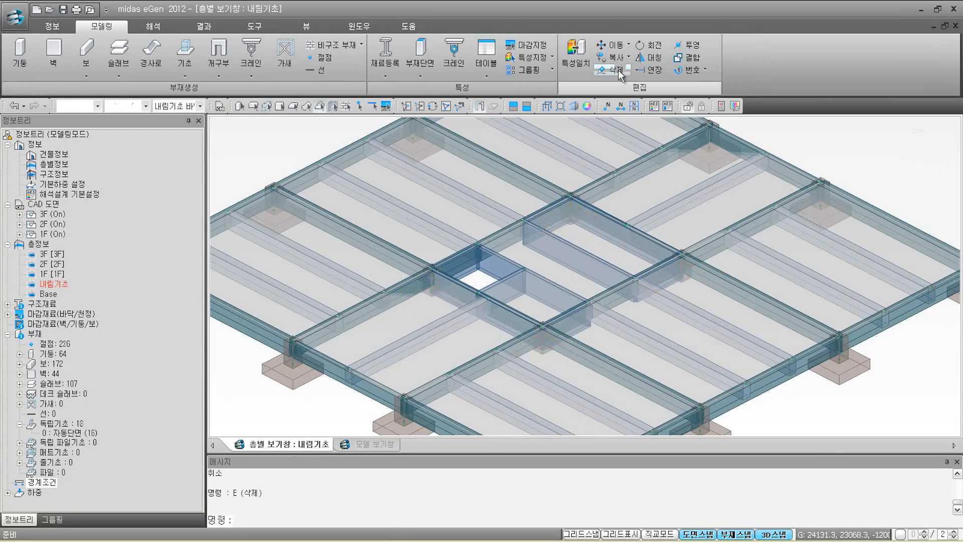
left_click(596, 209)
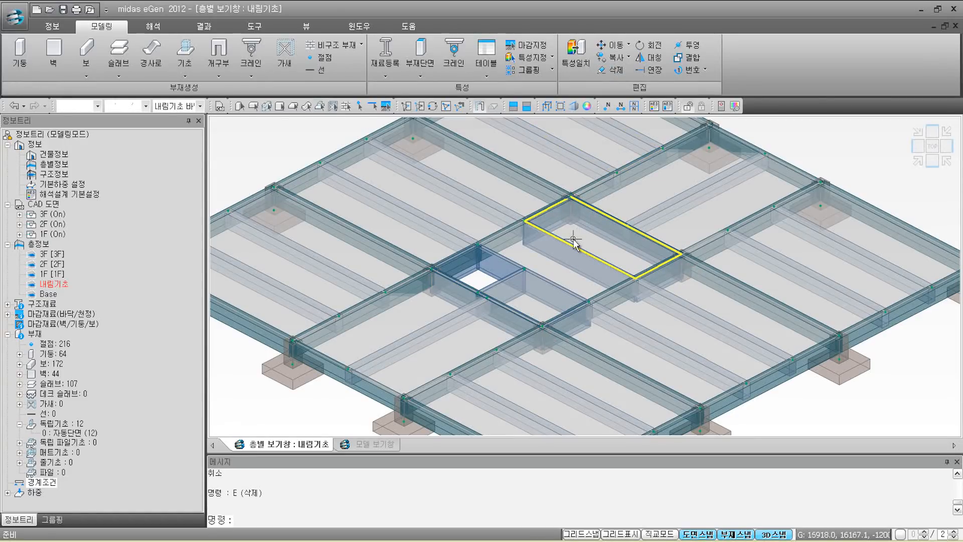
mouse_move(573, 241)
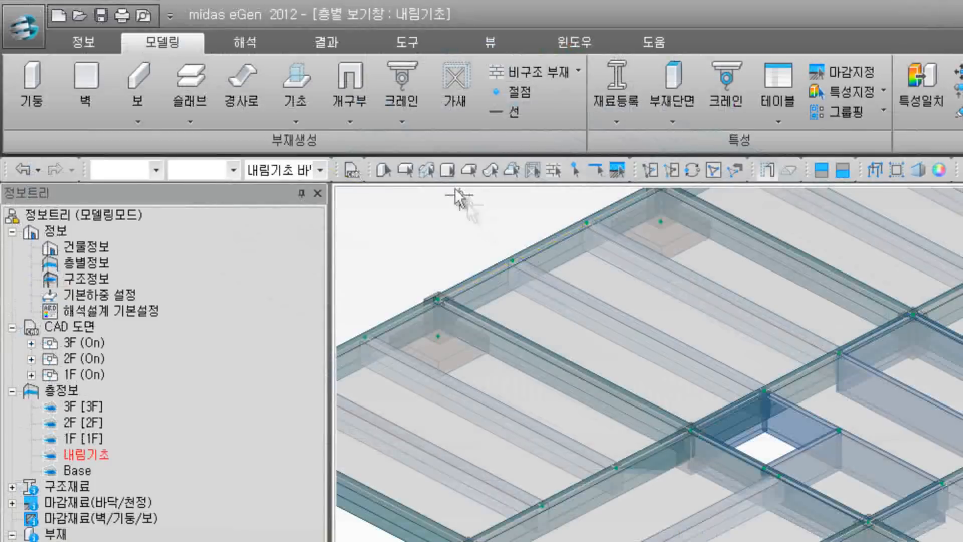
Step: Draw a 매트기초 outlined by the four beam corners around the core, with 500 edge distance
left_click(305, 116)
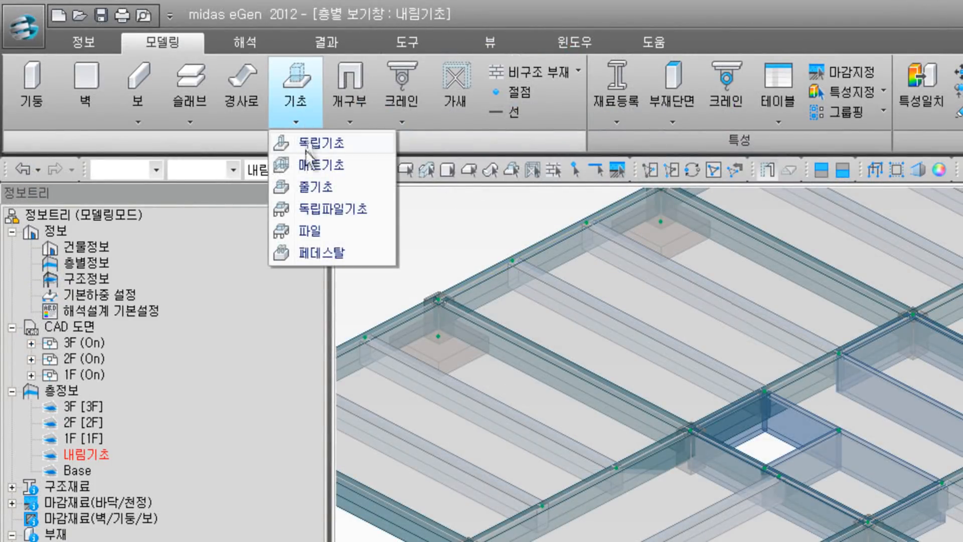
left_click(316, 165)
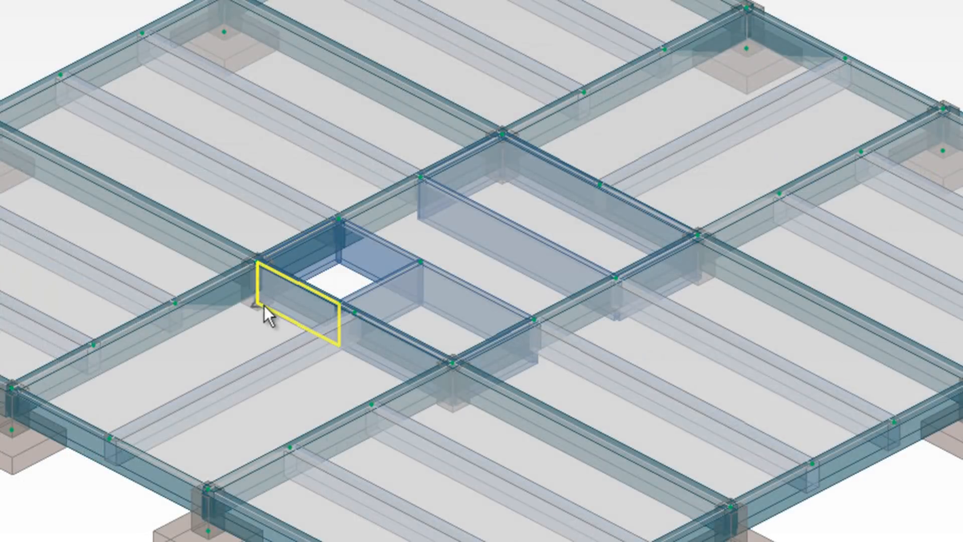
left_click(259, 307)
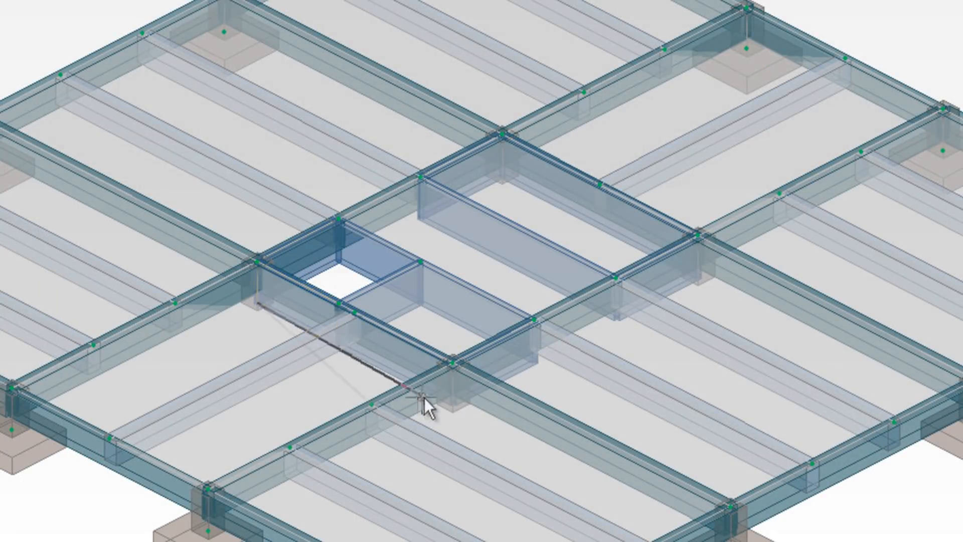
left_click(456, 400)
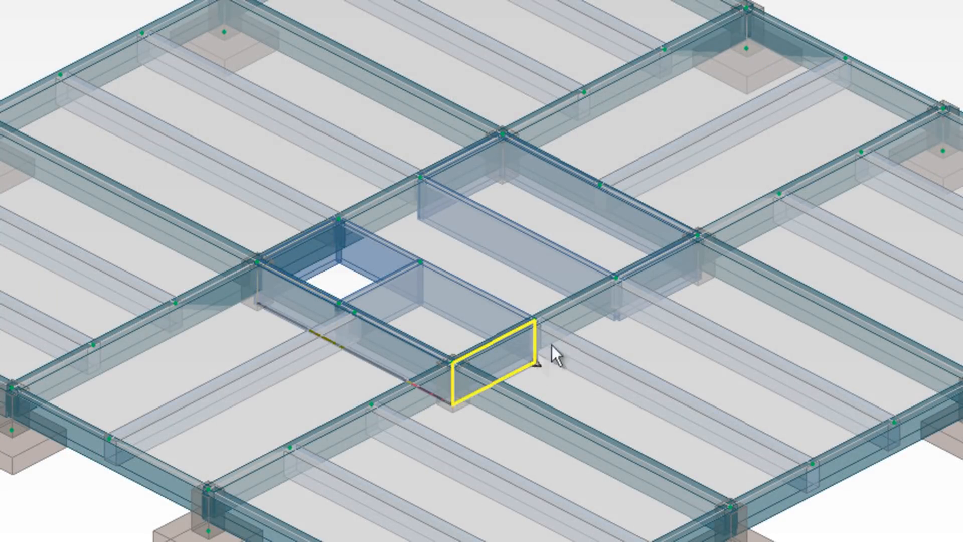
left_click(695, 283)
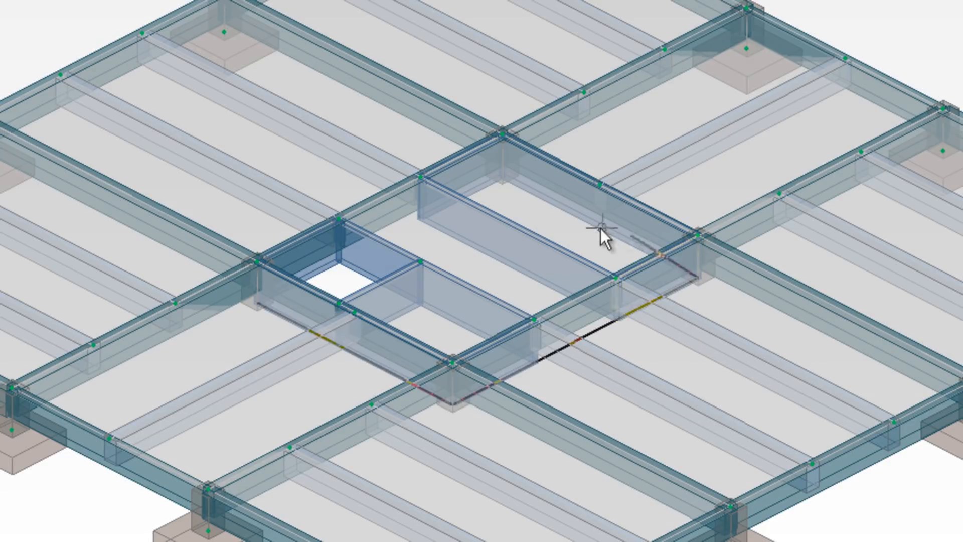
left_click(514, 177)
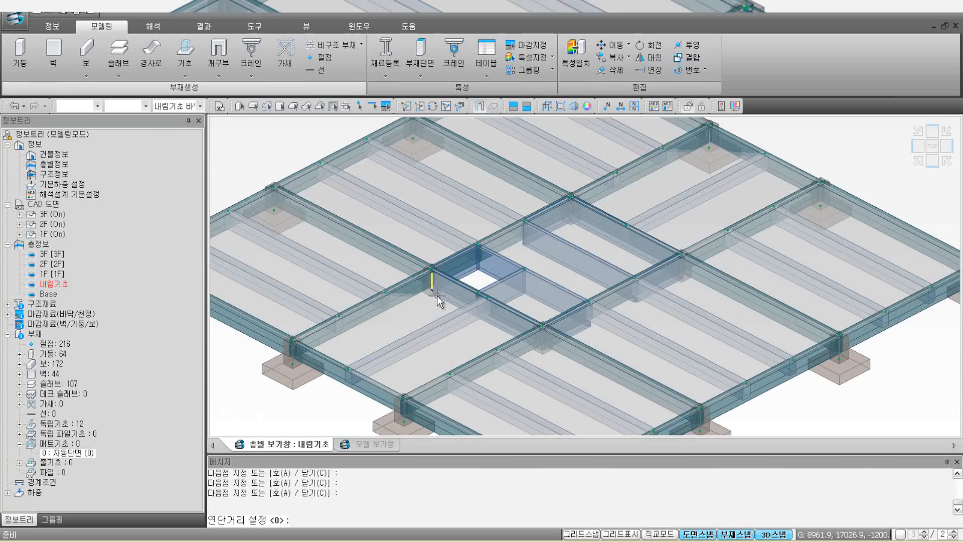
left_click(267, 311)
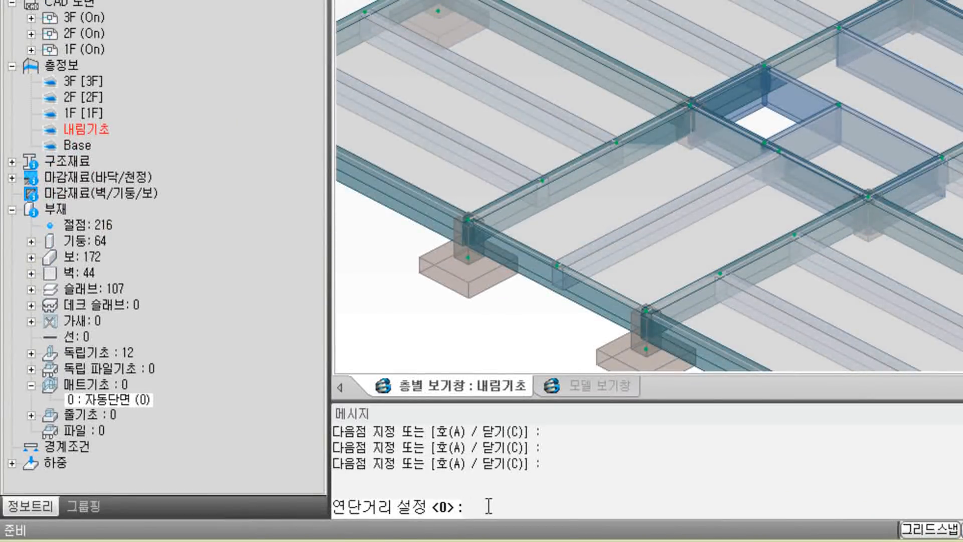
type("500")
key("Return")
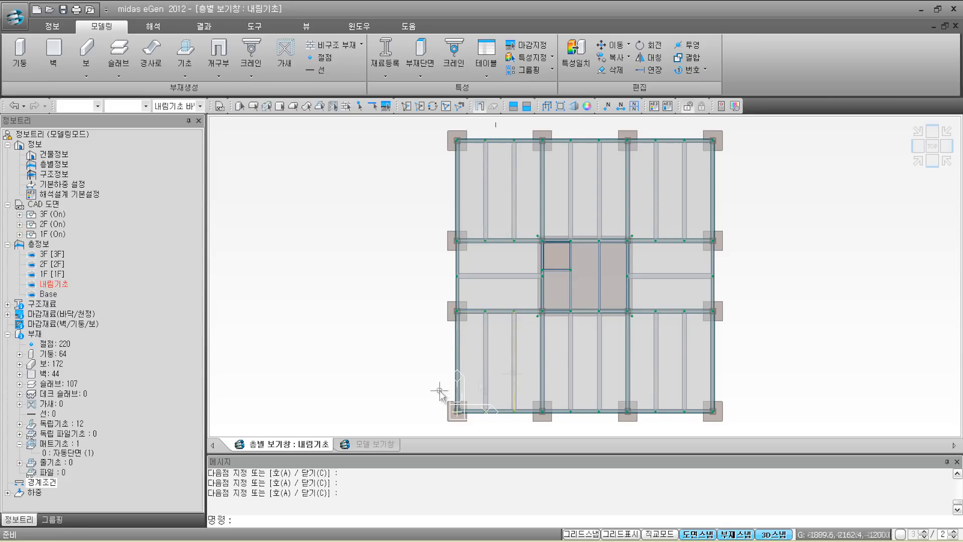
Step: Show the complete frame with its footings in the 3D 모델 보기창
left_click(383, 444)
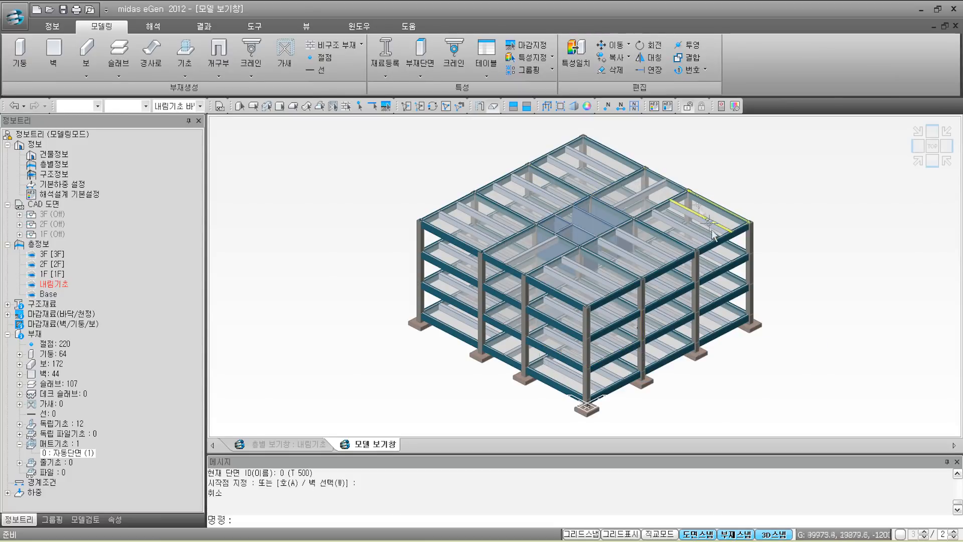
mouse_move(681, 350)
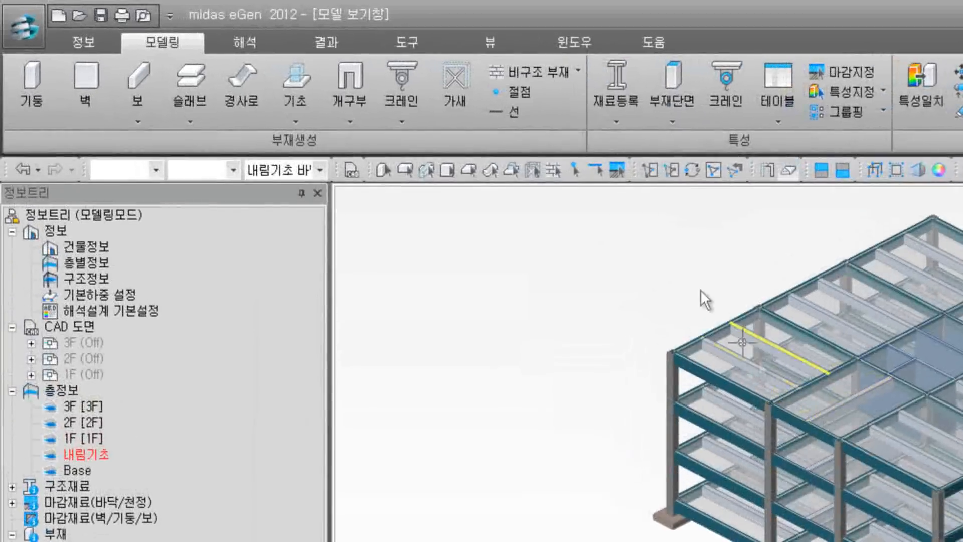
Step: Open the 모델 검토 (Model Review) dialog from the 도구 ribbon tab
left_click(405, 42)
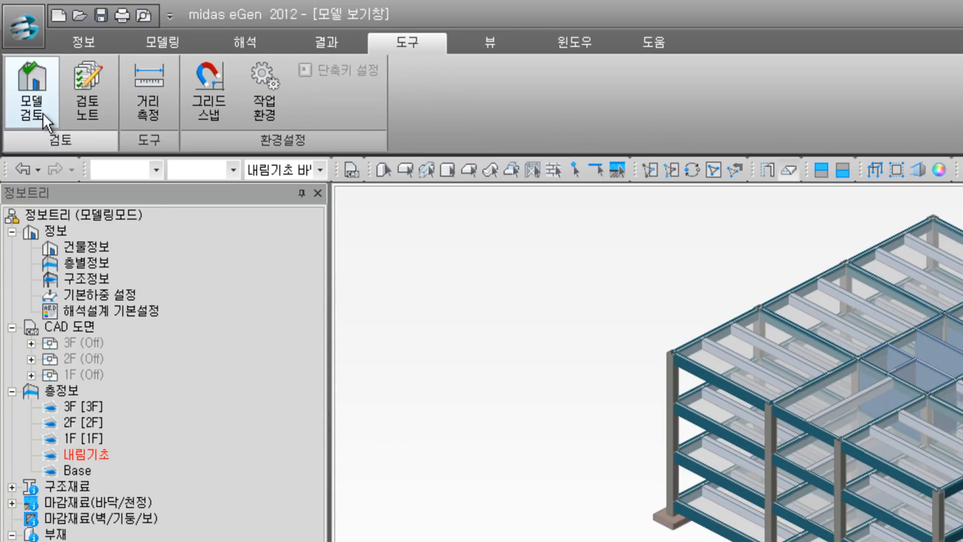
left_click(237, 41)
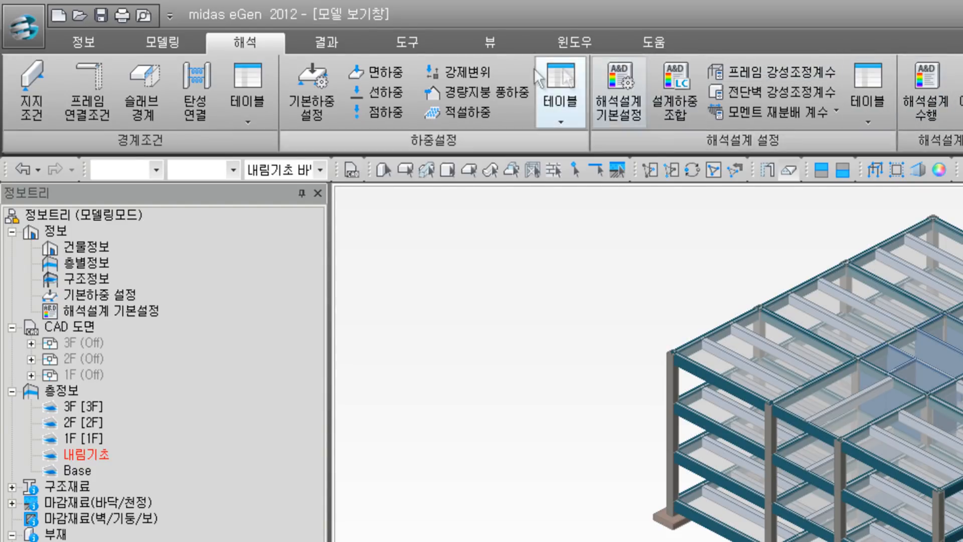
left_click(387, 44)
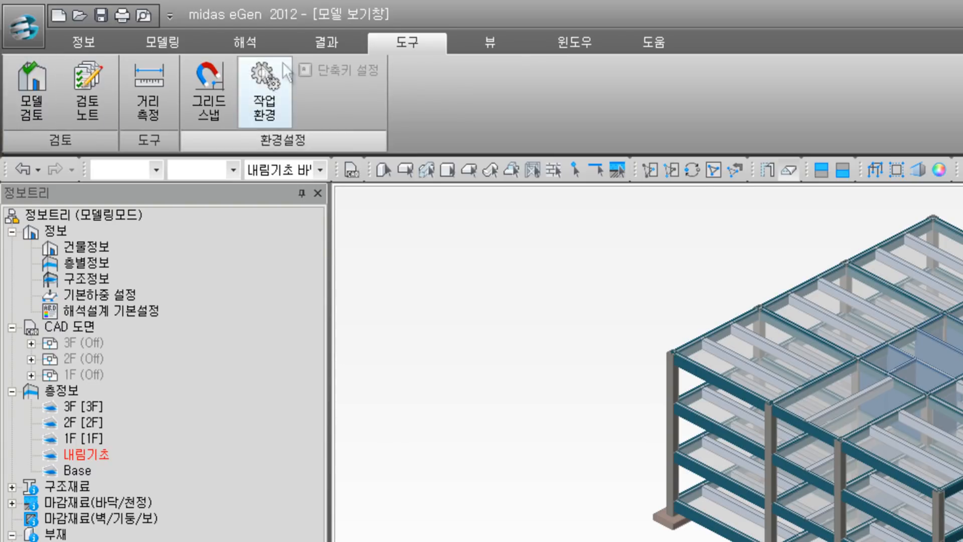
left_click(43, 95)
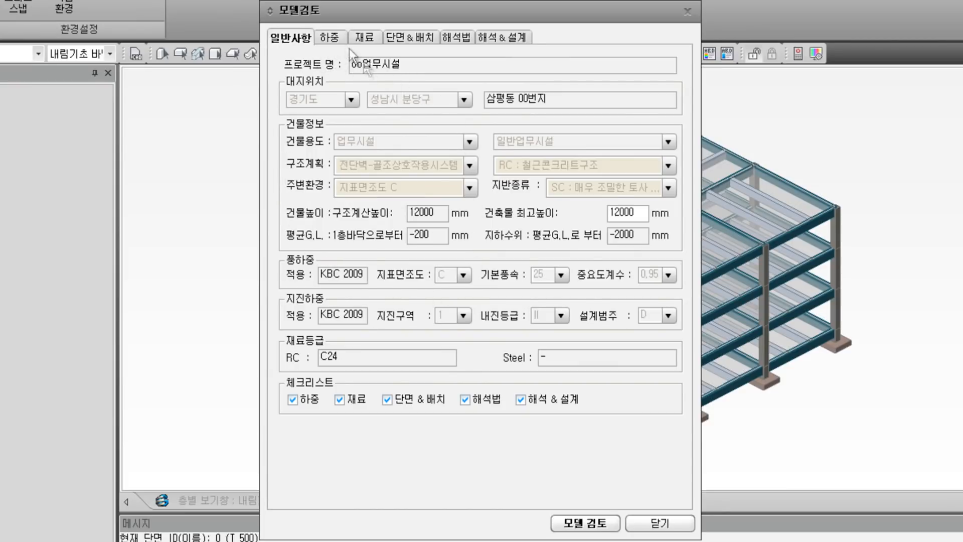
Step: Review the check tabs, untick analysis method and analysis & design, and run the model review
left_click(331, 38)
left_click(362, 37)
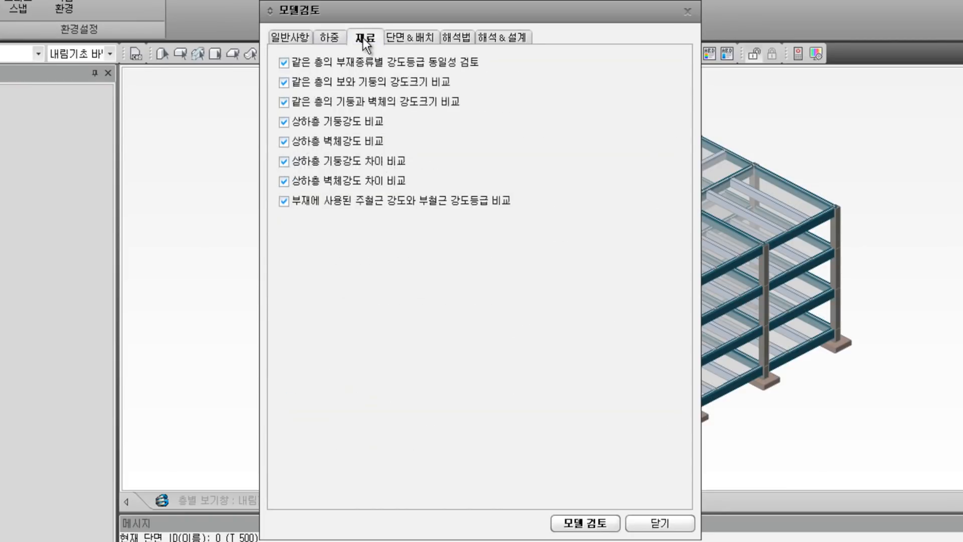
left_click(402, 39)
left_click(457, 41)
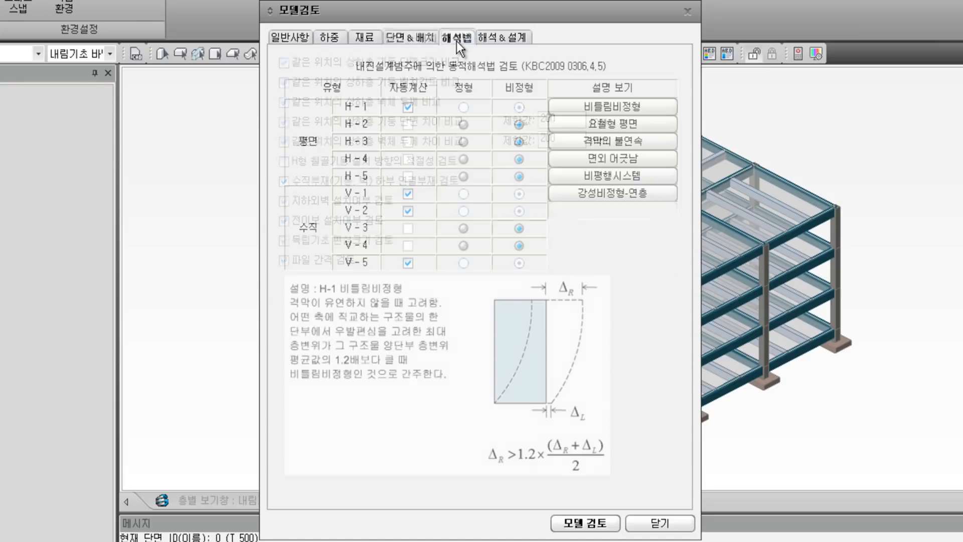
left_click(507, 39)
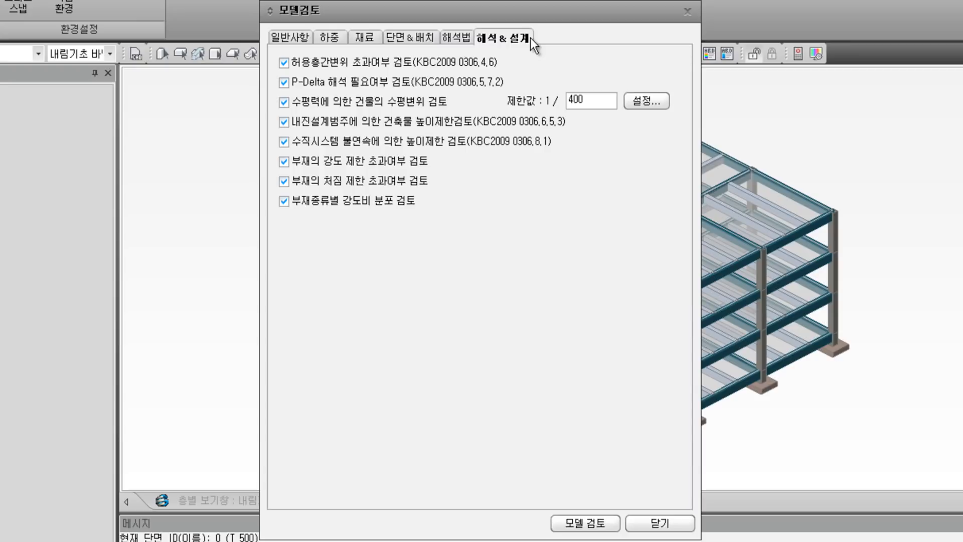
left_click(303, 42)
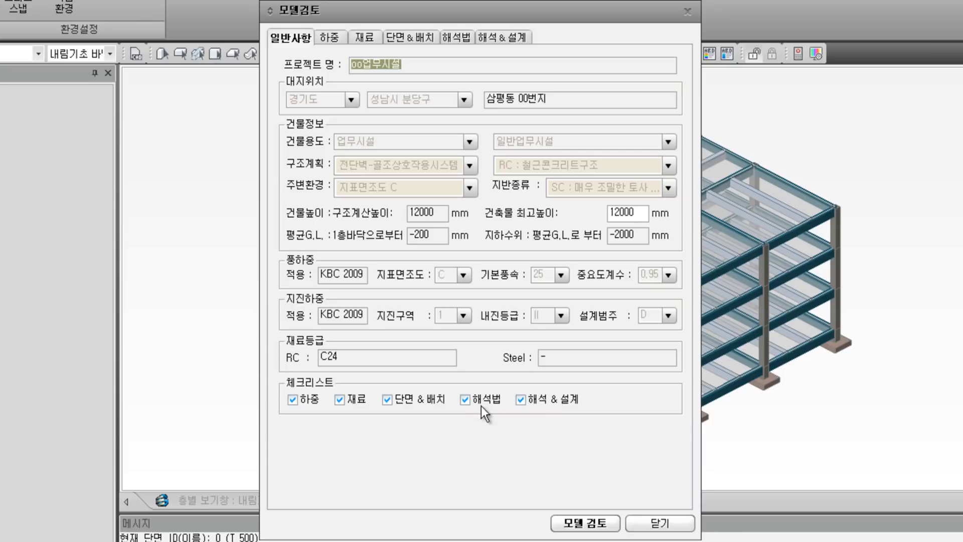
left_click(469, 401)
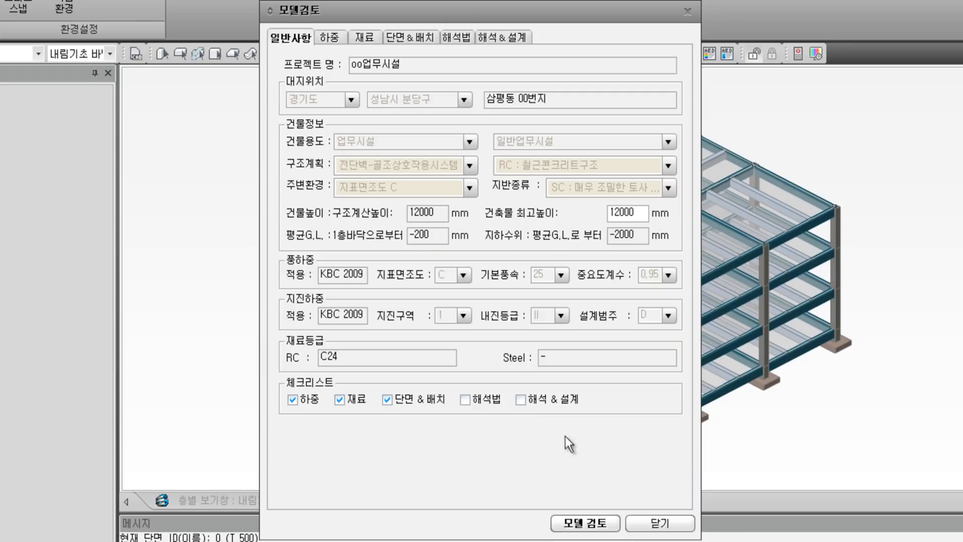
left_click(576, 524)
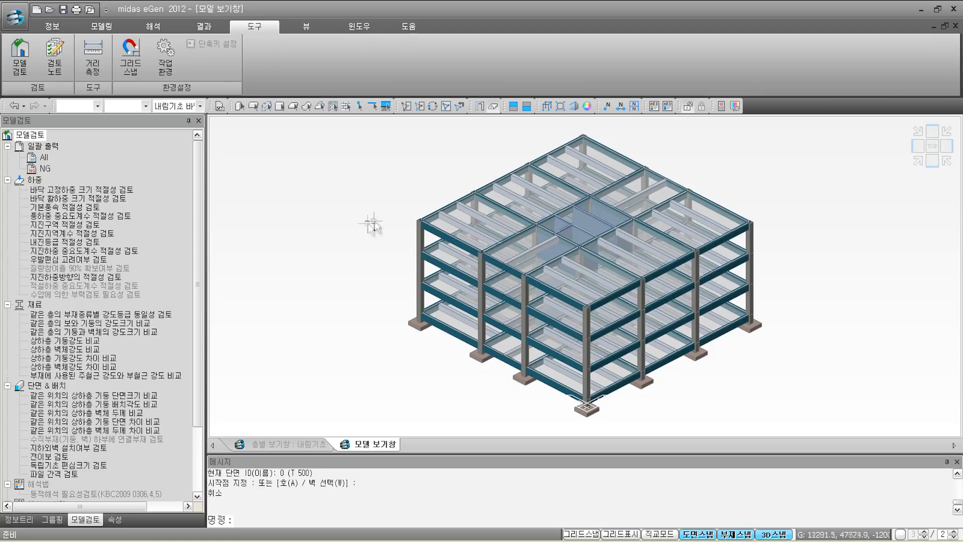
Step: Change beam 146's material from C24 to C21 in its properties
left_click(432, 217)
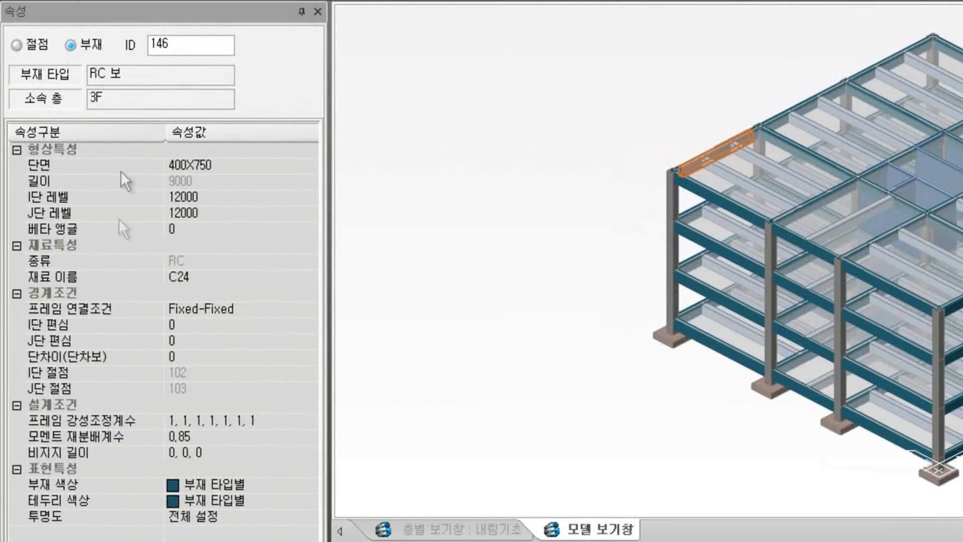
left_click(312, 277)
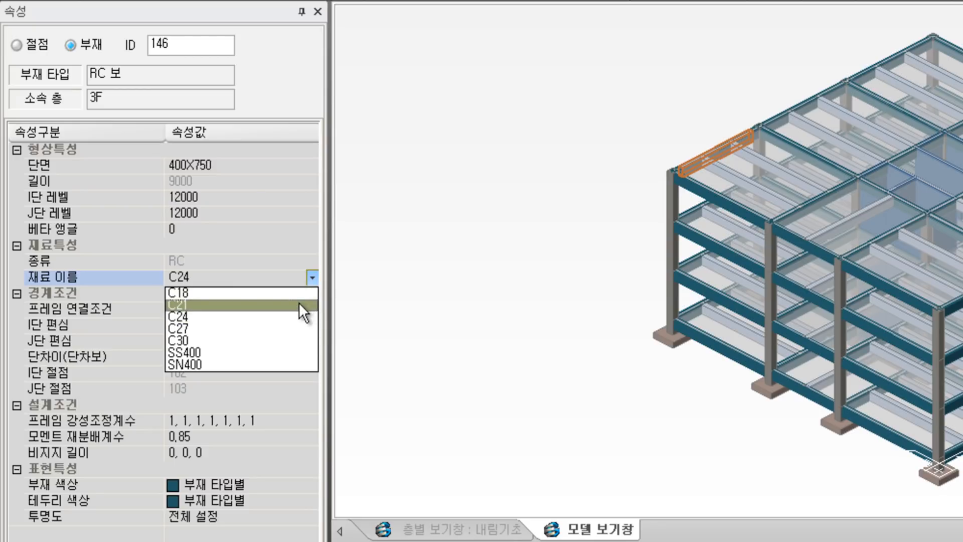
left_click(299, 305)
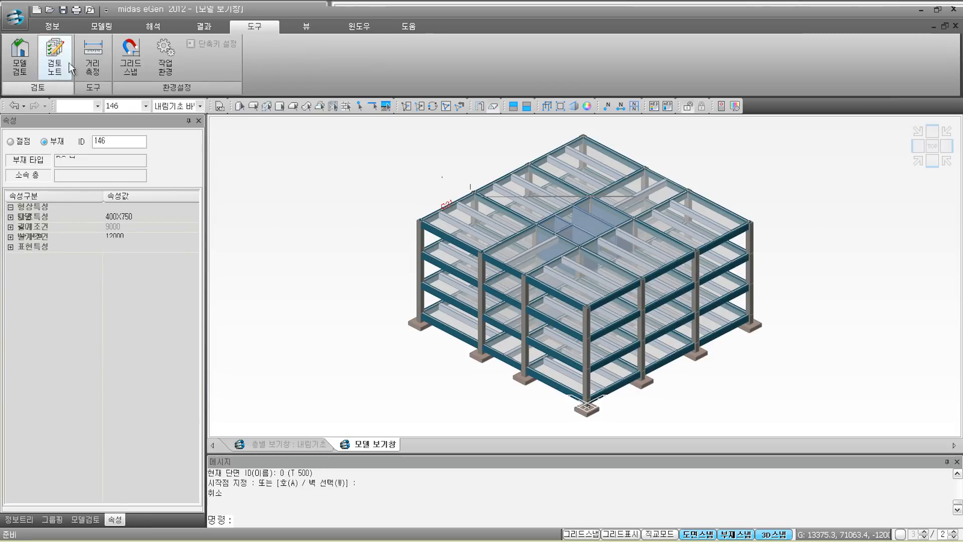
Step: Reopen the Model Review dialog from the Tools ribbon, now listing grade C21
left_click(24, 68)
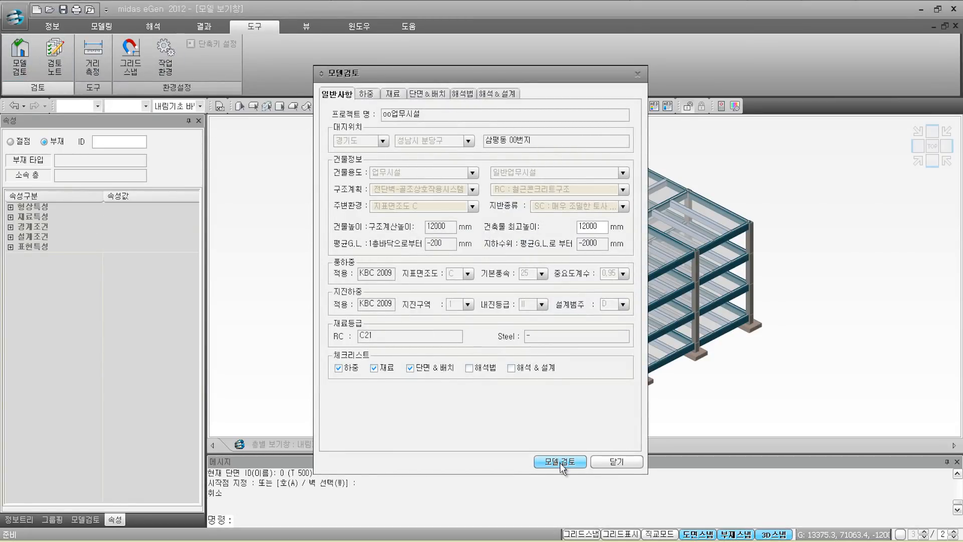
Step: Rerun the model review and open the flagged material check for beam 146
left_click(560, 462)
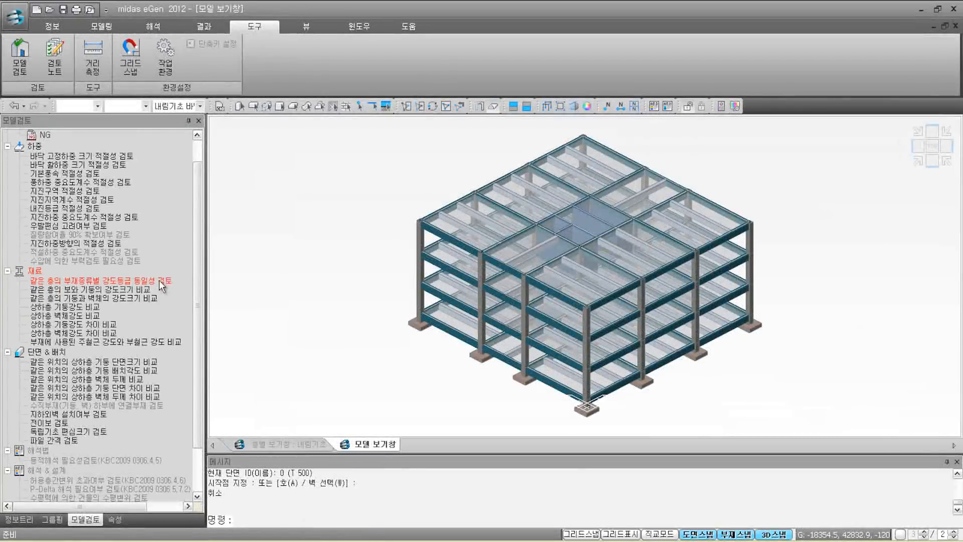
double_click(158, 280)
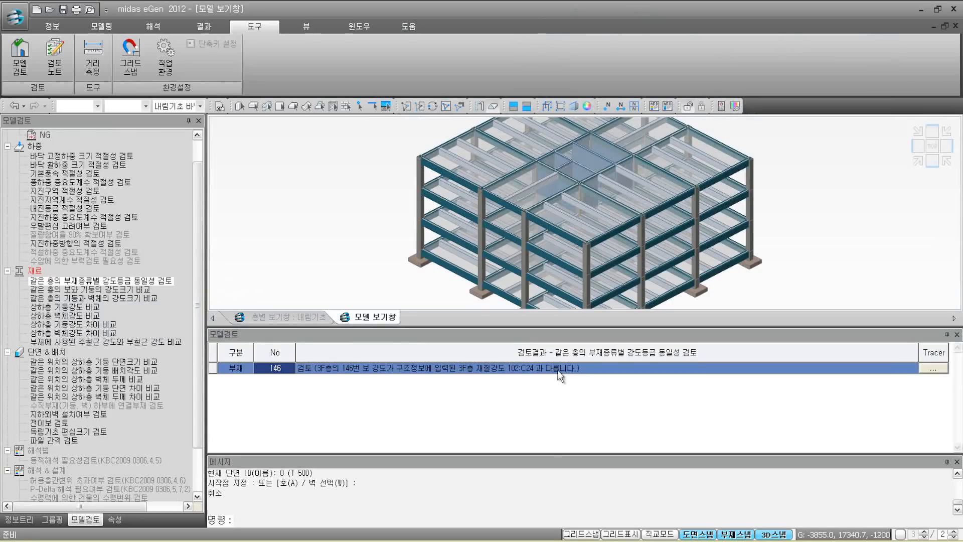
Step: Confirm the 3F storey's C24 grade in the structure information table, then trace beam 146
left_click(53, 27)
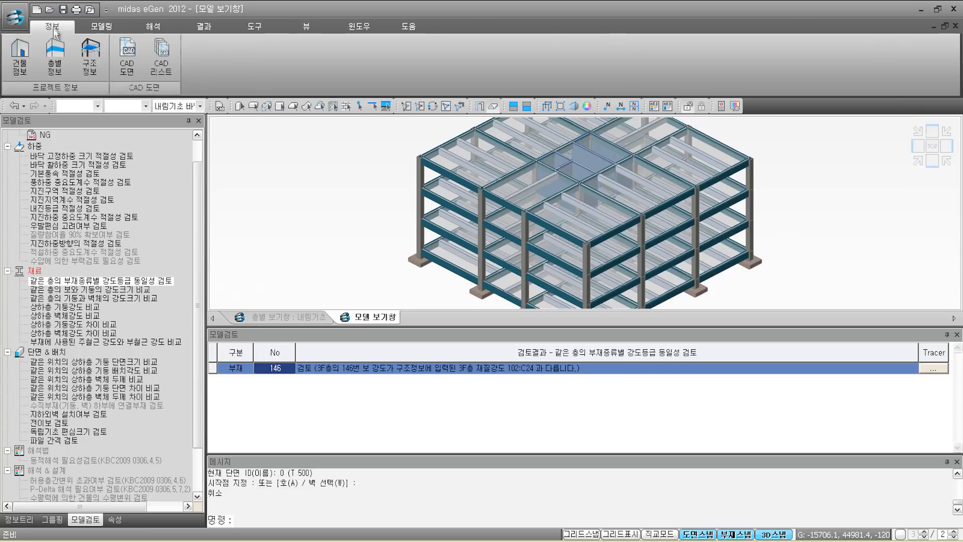
left_click(86, 74)
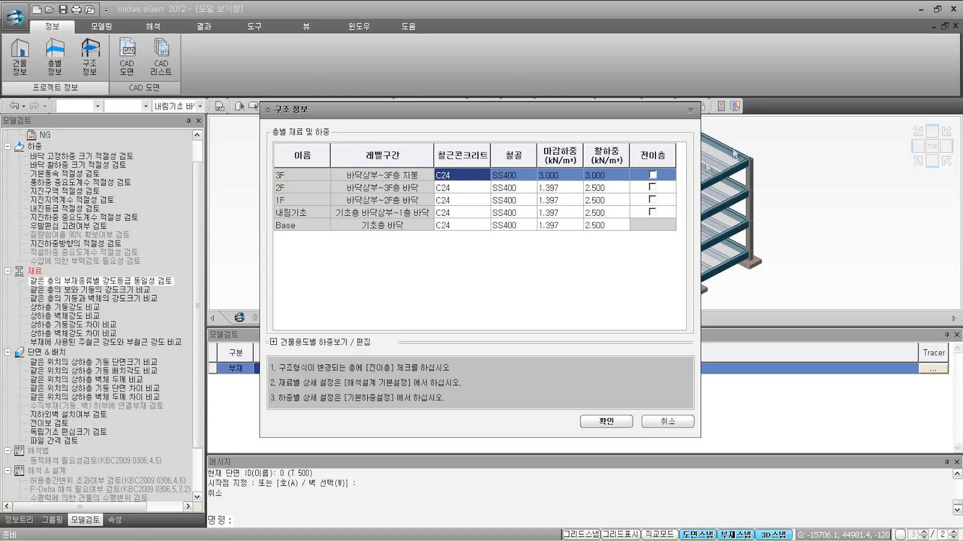
left_click(690, 111)
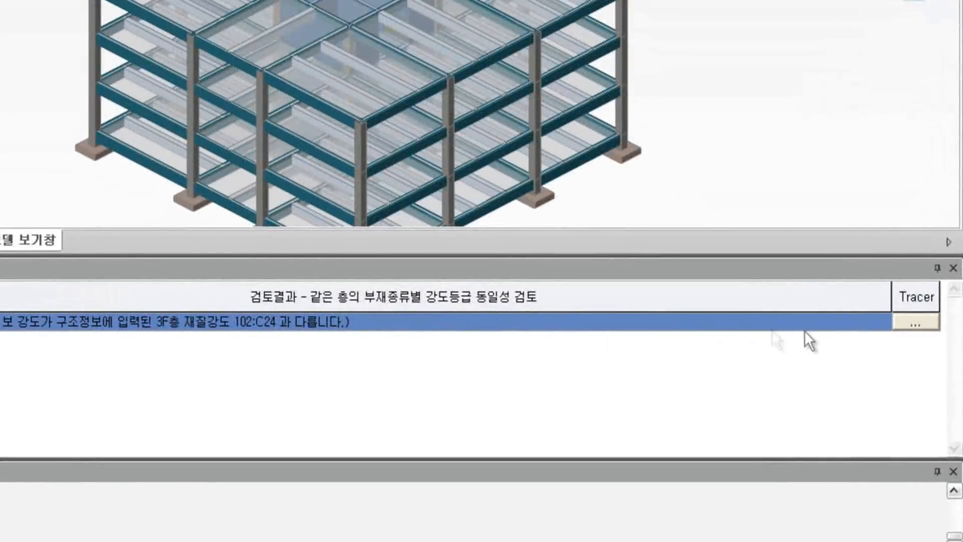
left_click(921, 324)
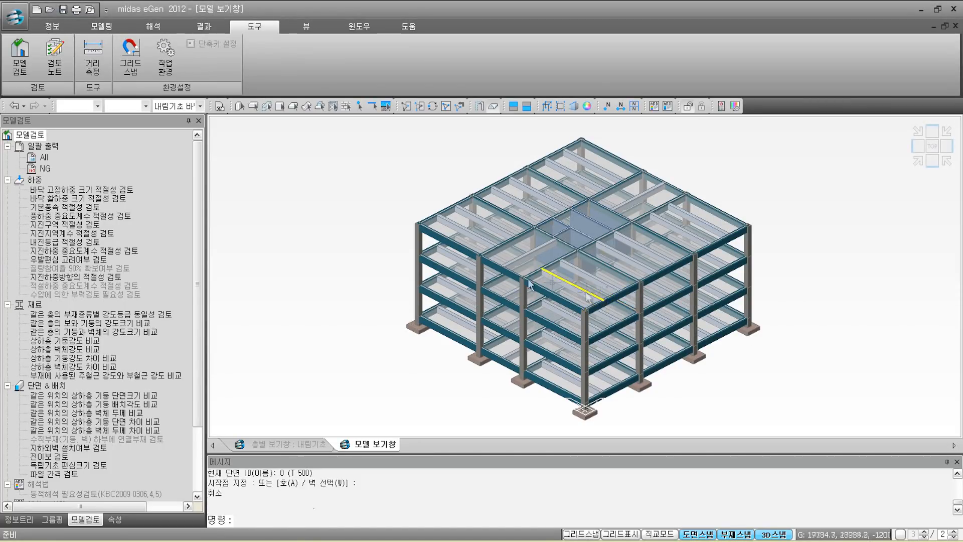
Step: Run analysis and design of the revised model, completing in 19.38 sec
left_click(150, 29)
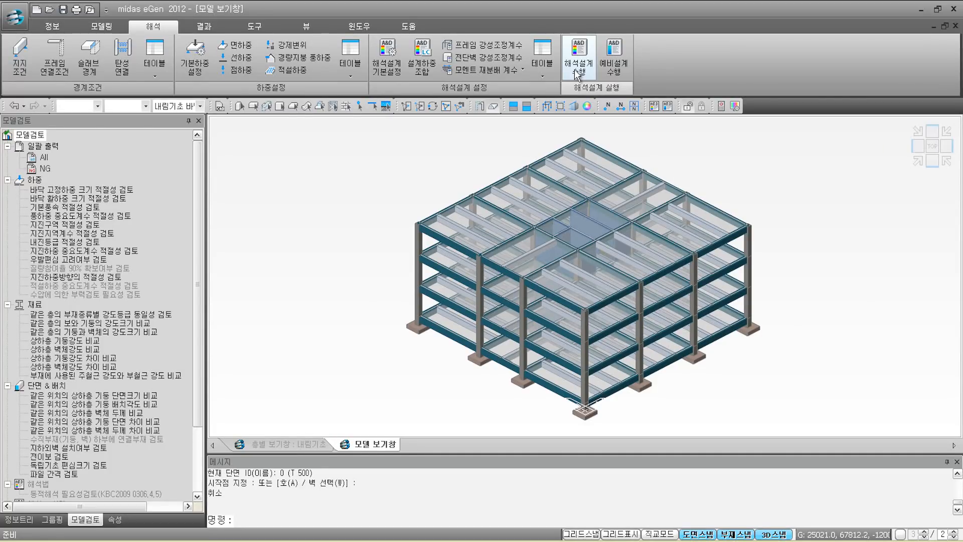
left_click(577, 76)
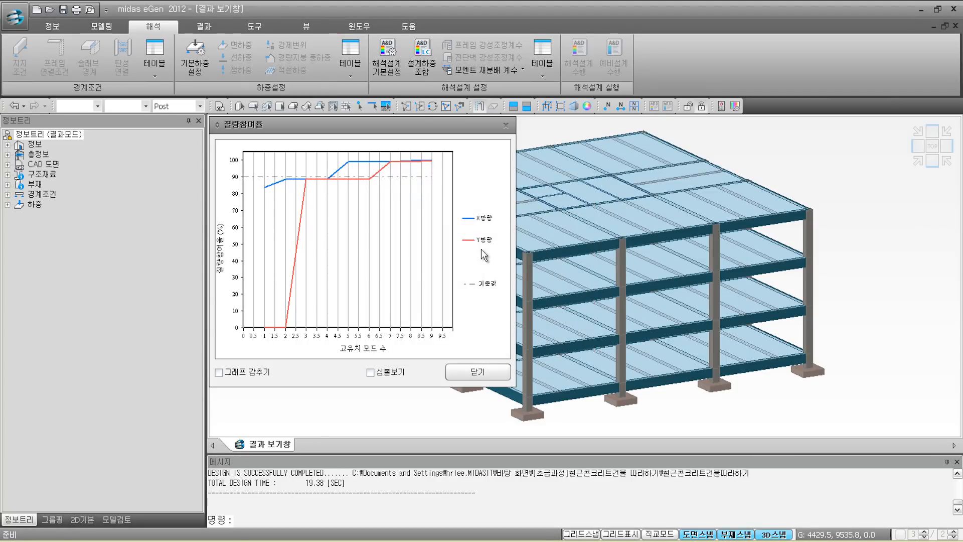
Step: Close the mass participation graph to return to the 3D building view
left_click(486, 378)
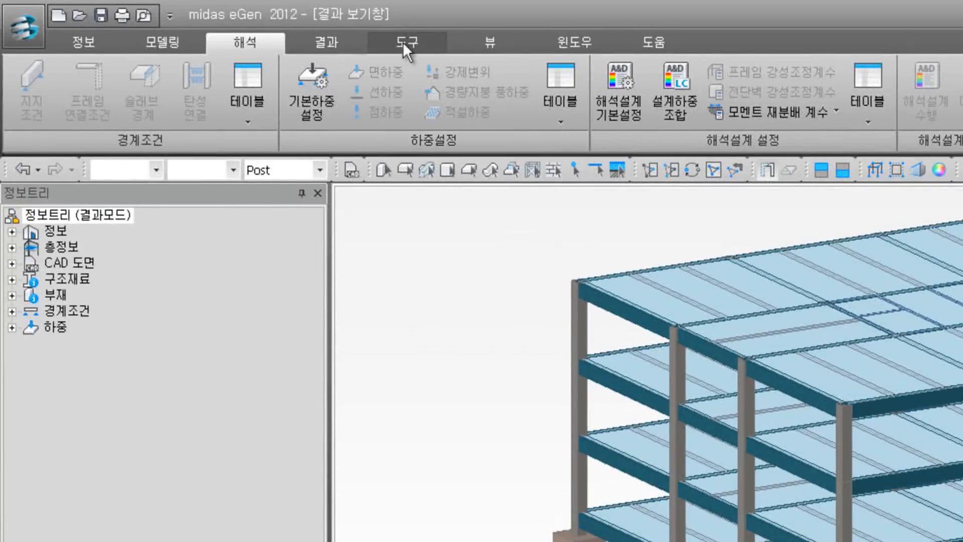
Step: Reopen model review, tick analysis method as well, and start the all-category review
left_click(402, 42)
left_click(43, 105)
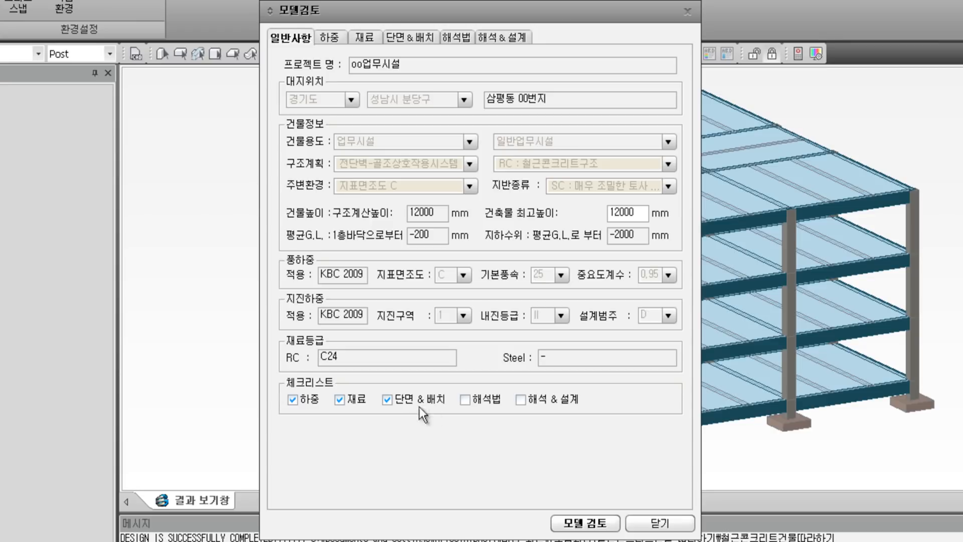
left_click(463, 400)
left_click(604, 526)
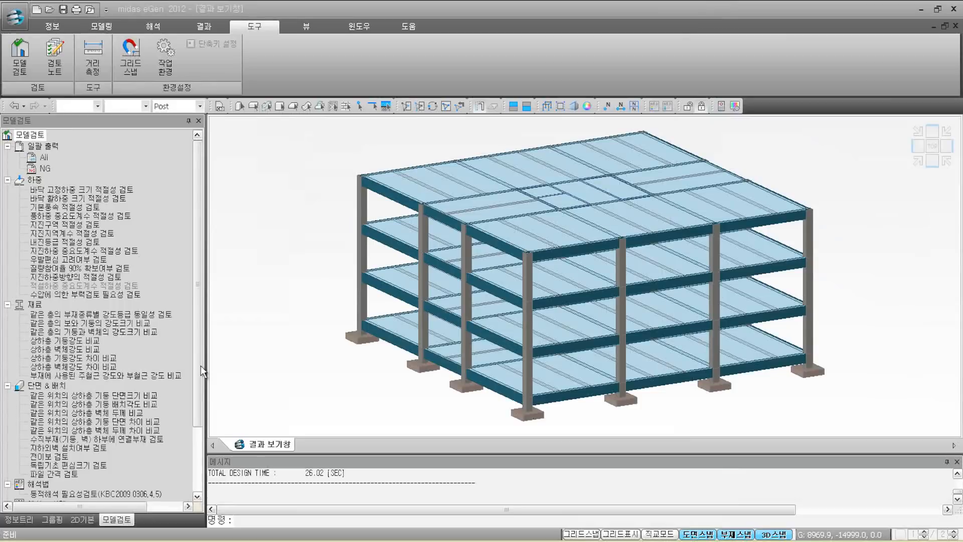
left_click_drag(198, 369, 197, 440)
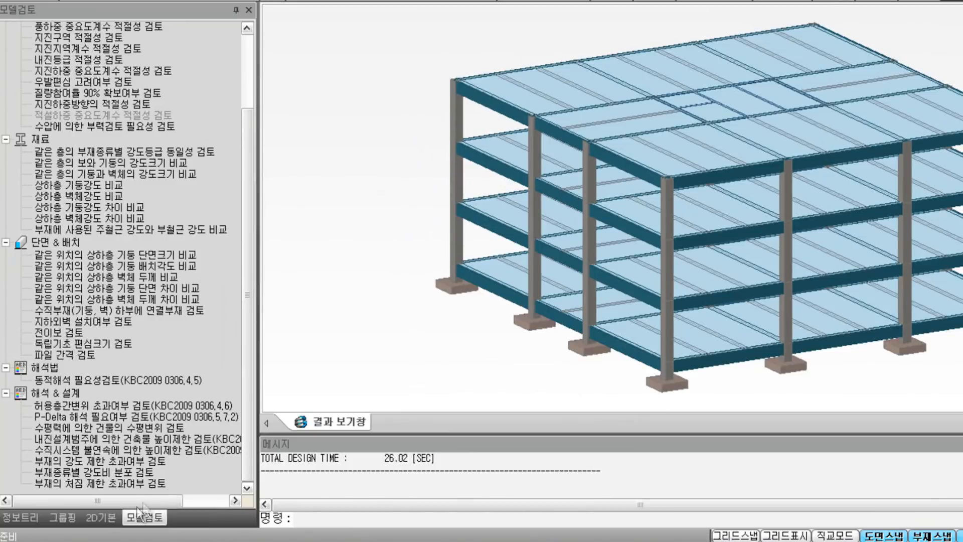
Step: Browse the 2D result categories and open the bearing-capacity check drawing (allowable 300 kN/m²)
left_click(107, 519)
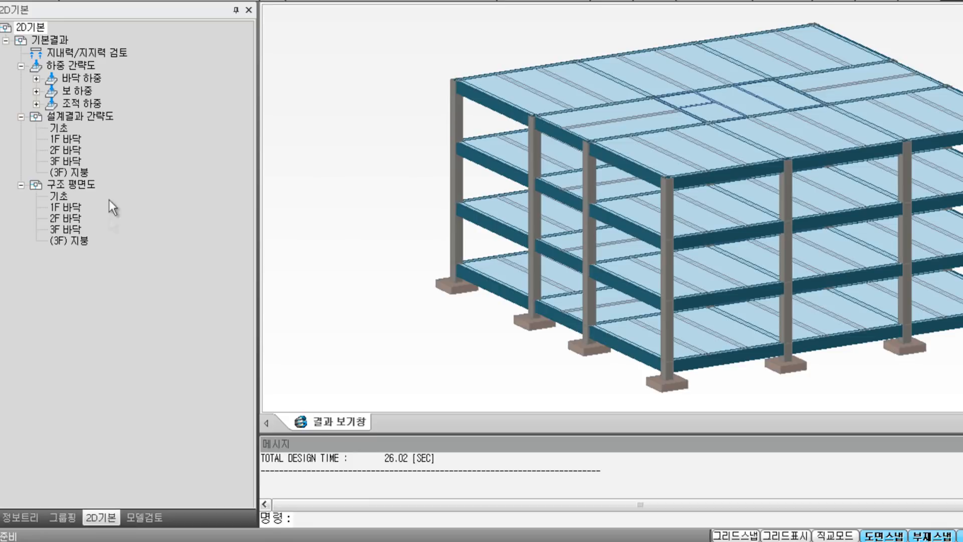
left_click(96, 54)
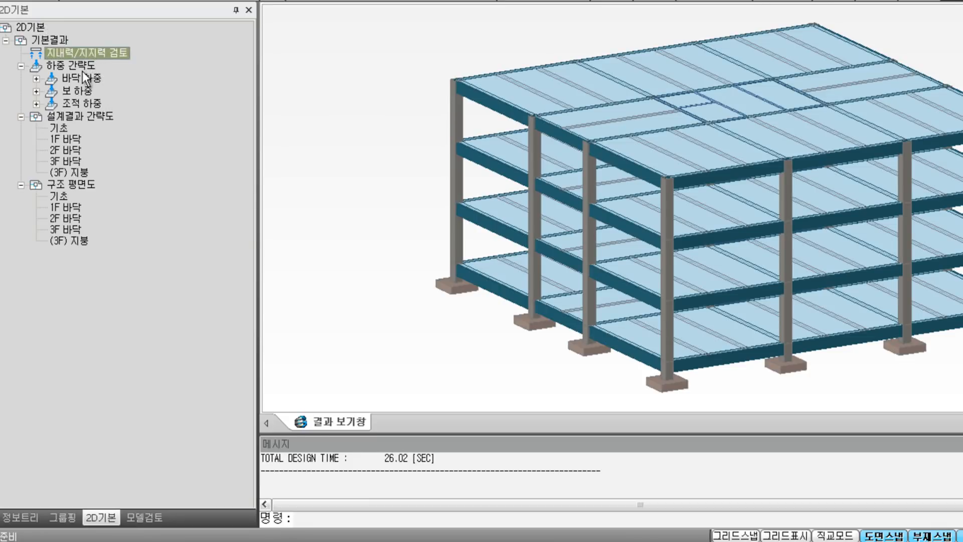
left_click(82, 67)
left_click(80, 119)
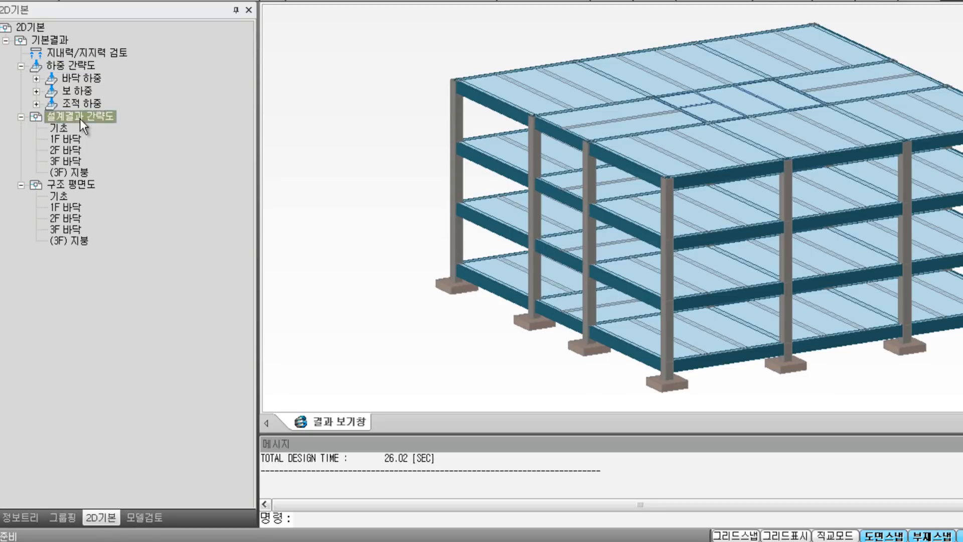
left_click(79, 185)
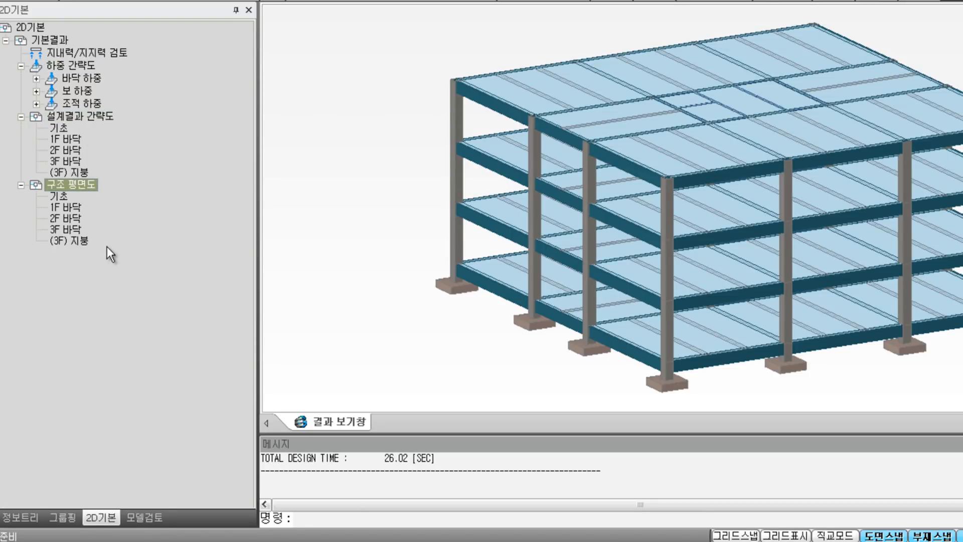
left_click(130, 55)
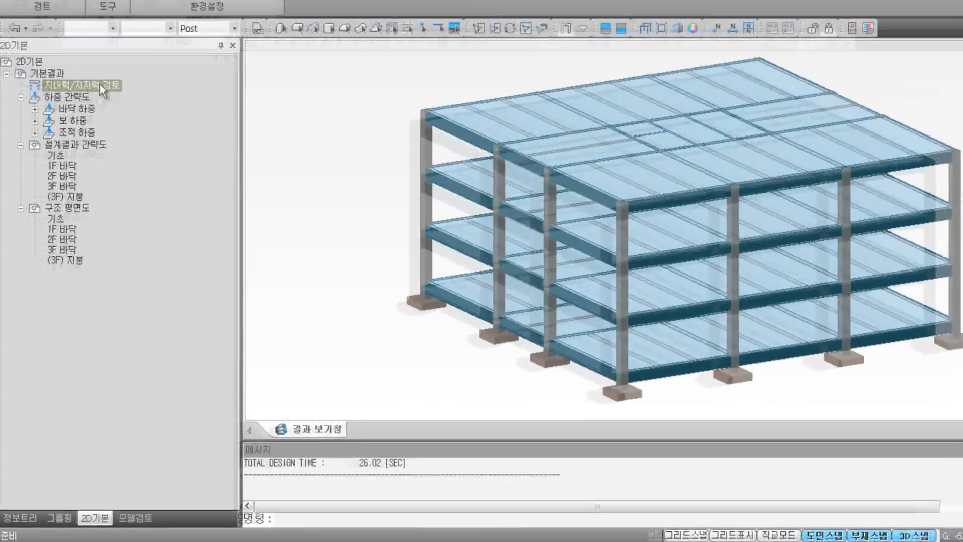
double_click(102, 53)
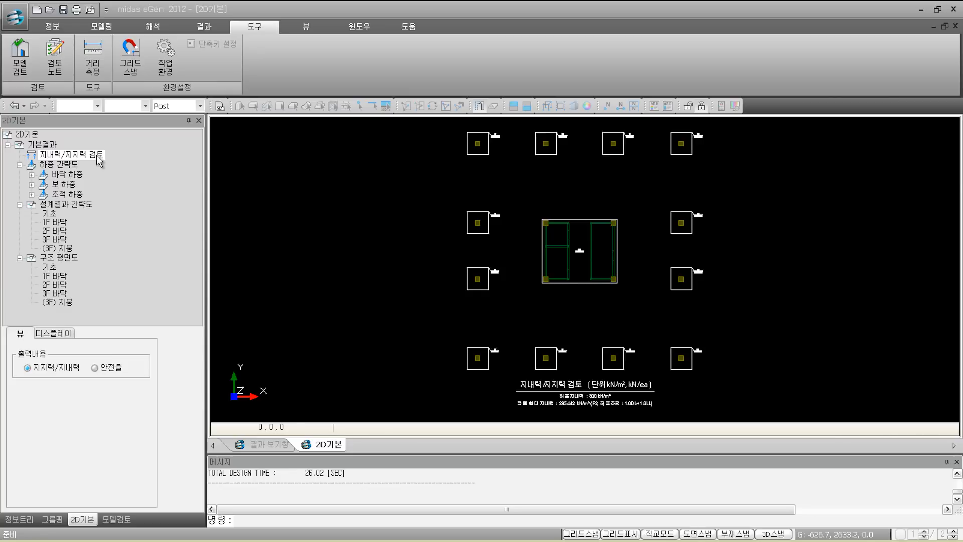
scroll(574, 285, "up", 5)
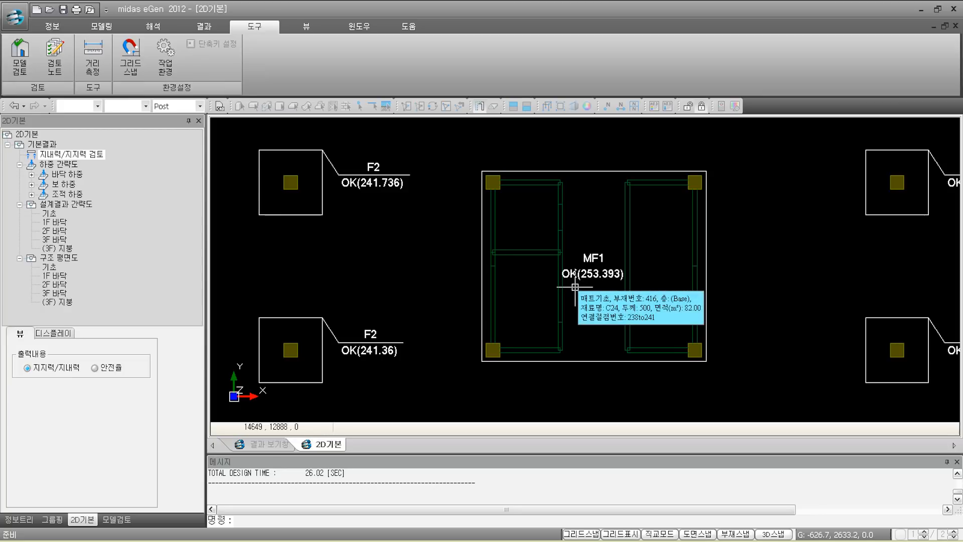
scroll(574, 287, "down", 3)
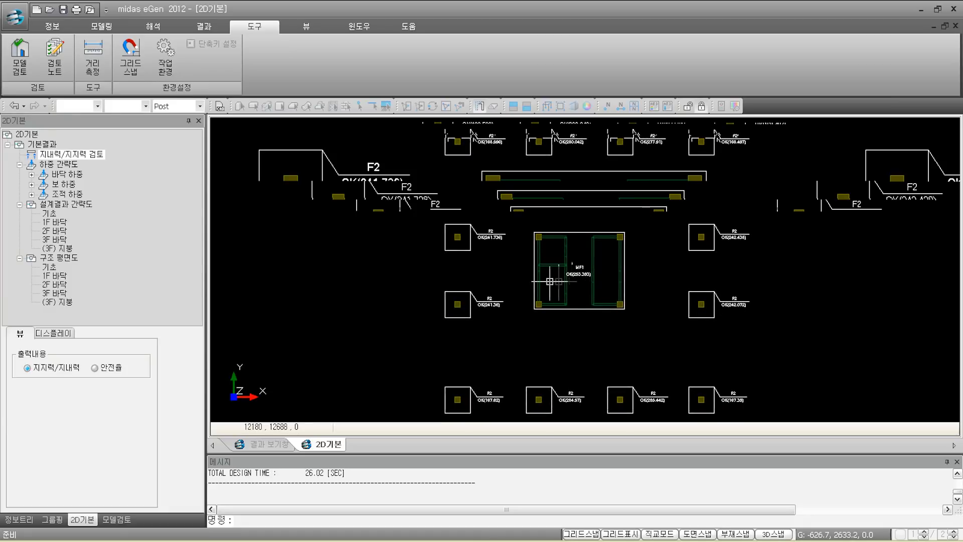
left_click(80, 167)
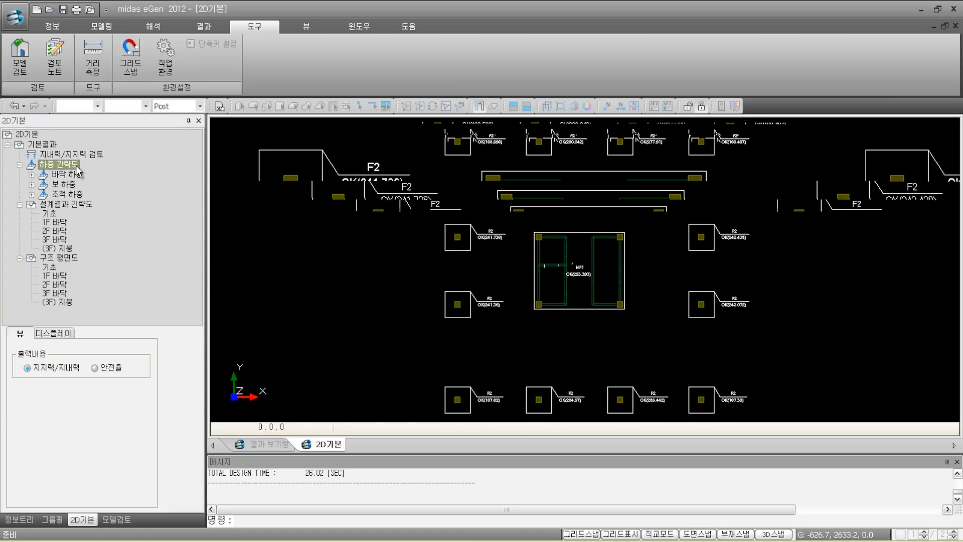
Step: Show the 1F floor load diagram with live load and self-weight labels hidden, leaving 1.4 values
left_click(31, 174)
left_click(68, 192)
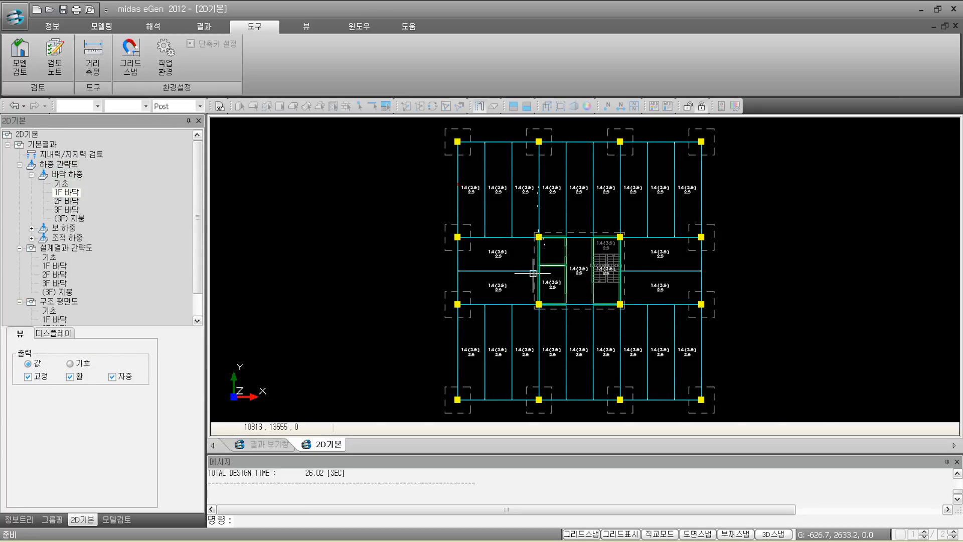
scroll(534, 273, "up", 5)
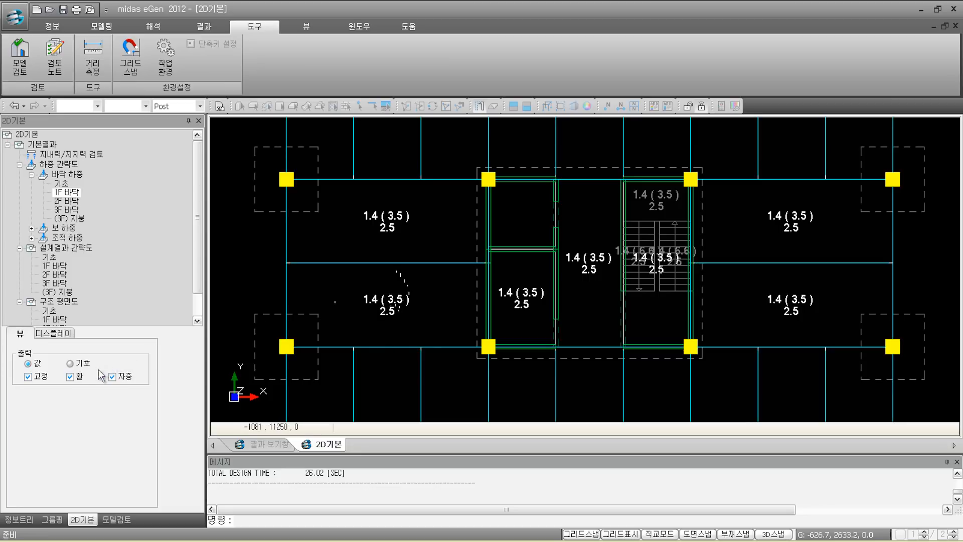
left_click(70, 377)
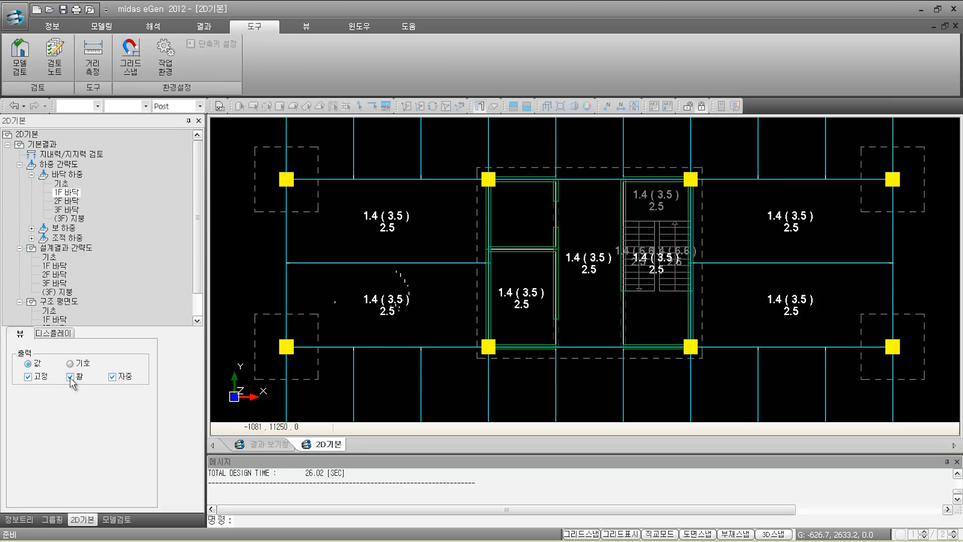
left_click(112, 377)
scroll(401, 300, "down", 3)
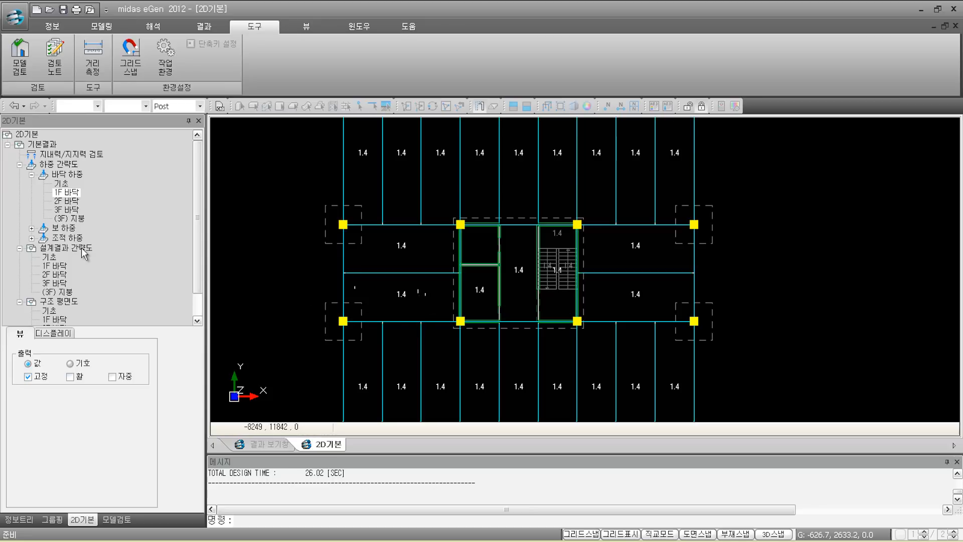
Step: Show the 1F design summary plan labelled by group name, with G3 at 0.92, after trying material and section labels
left_click(60, 266)
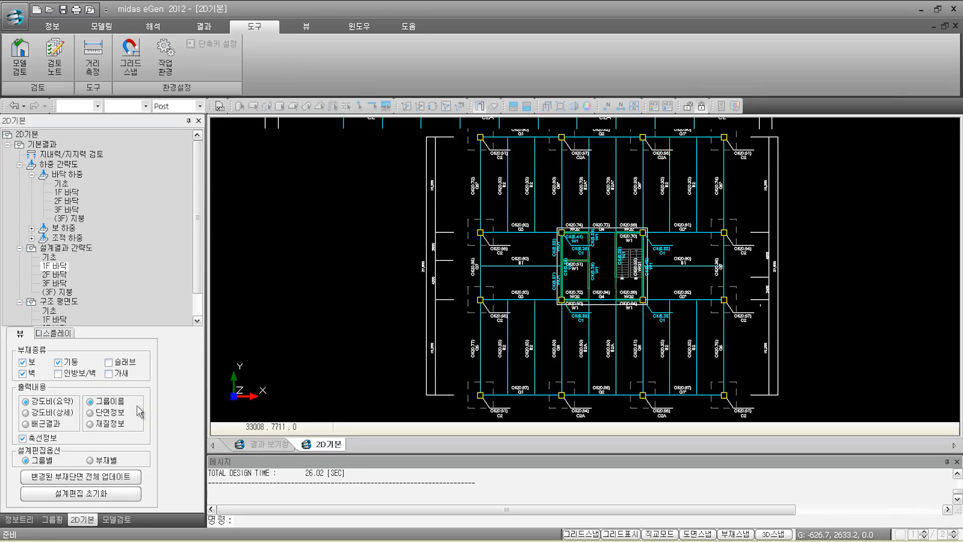
left_click(90, 424)
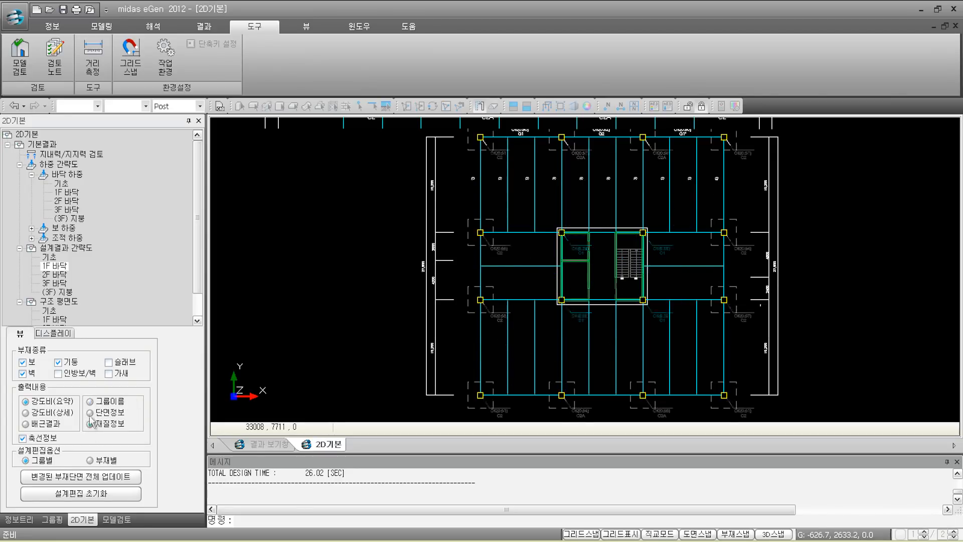
left_click(91, 412)
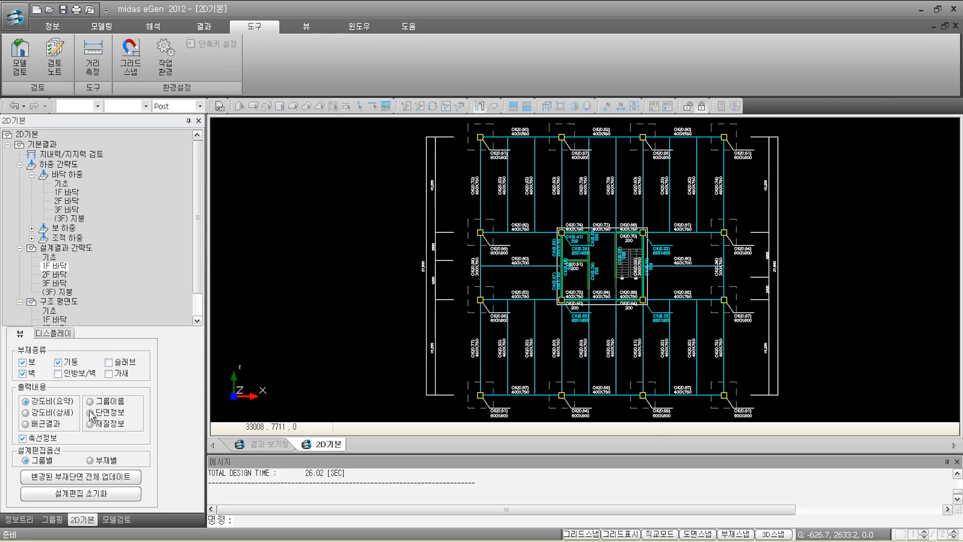
left_click(89, 401)
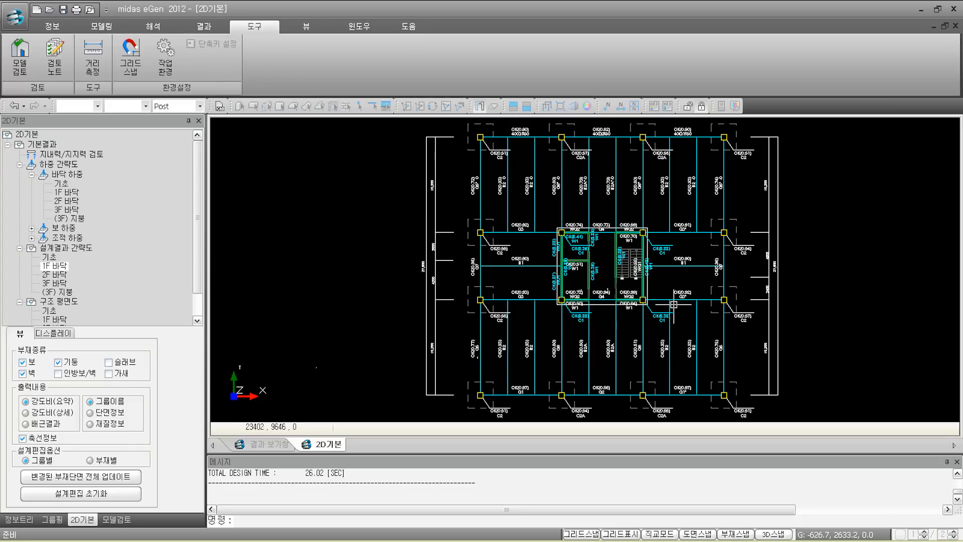
scroll(646, 293, "up", 4)
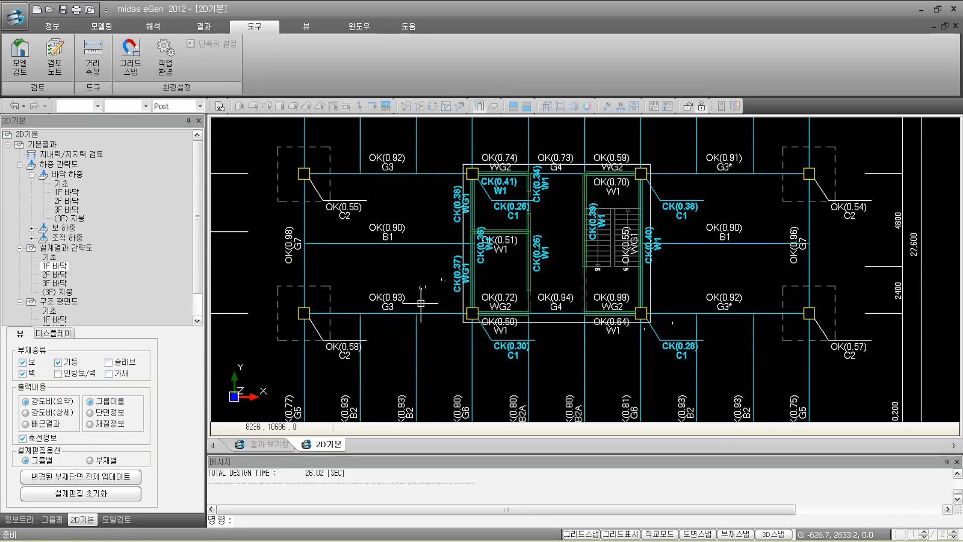
scroll(200, 283, "down", 1)
scroll(200, 282, "down", 1)
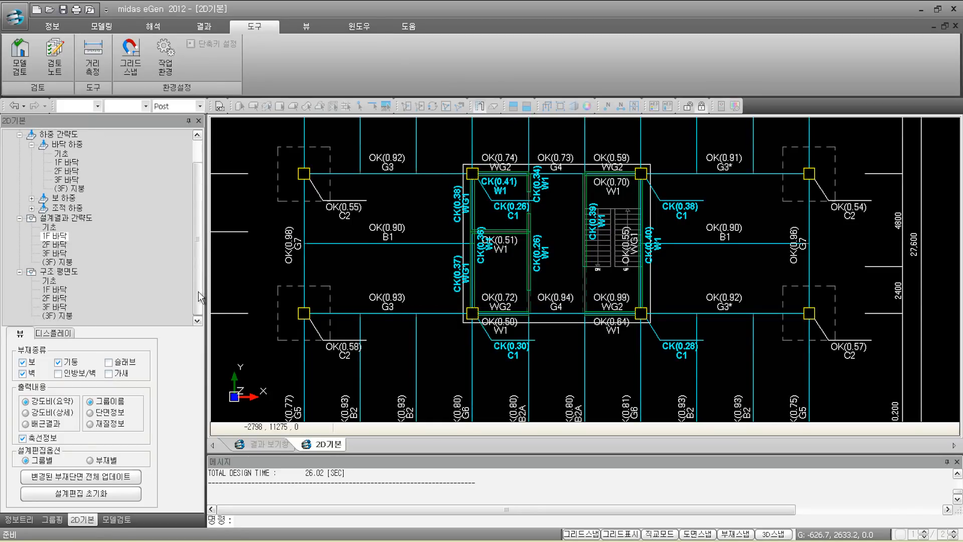
Step: Show the 1F structural plan with rebar results like 3-HD22 and HD10@200, framing the whole floor
left_click(59, 291)
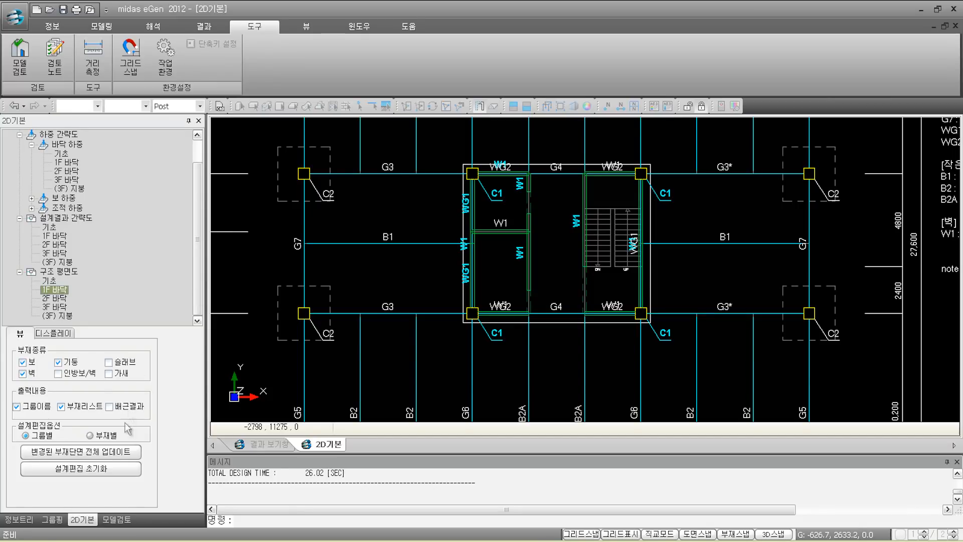
left_click(109, 407)
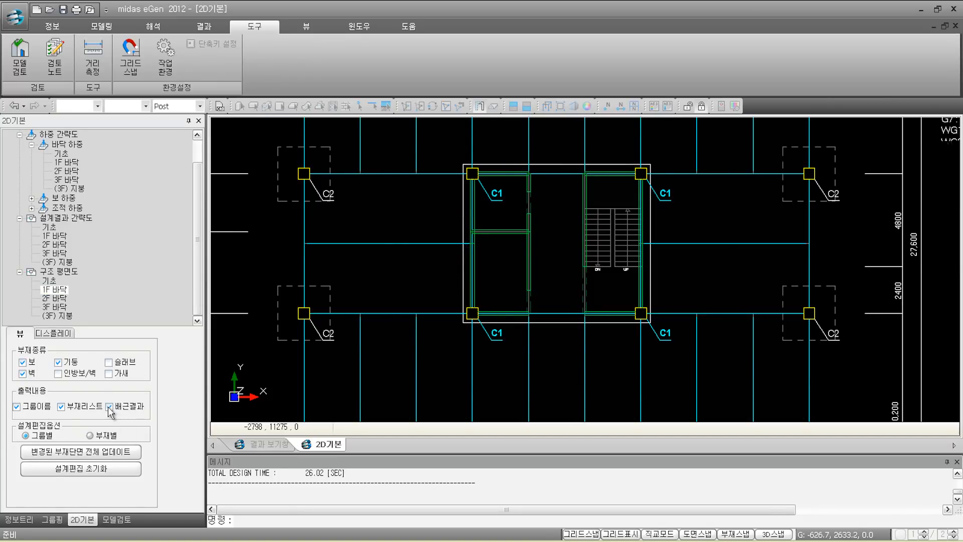
scroll(433, 343, "down", 3)
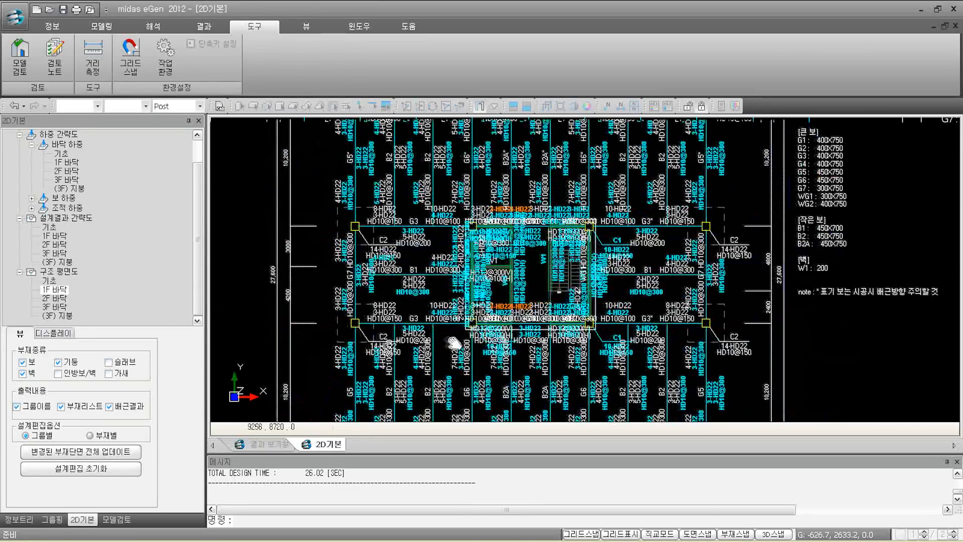
middle_click_drag(481, 341, 496, 327)
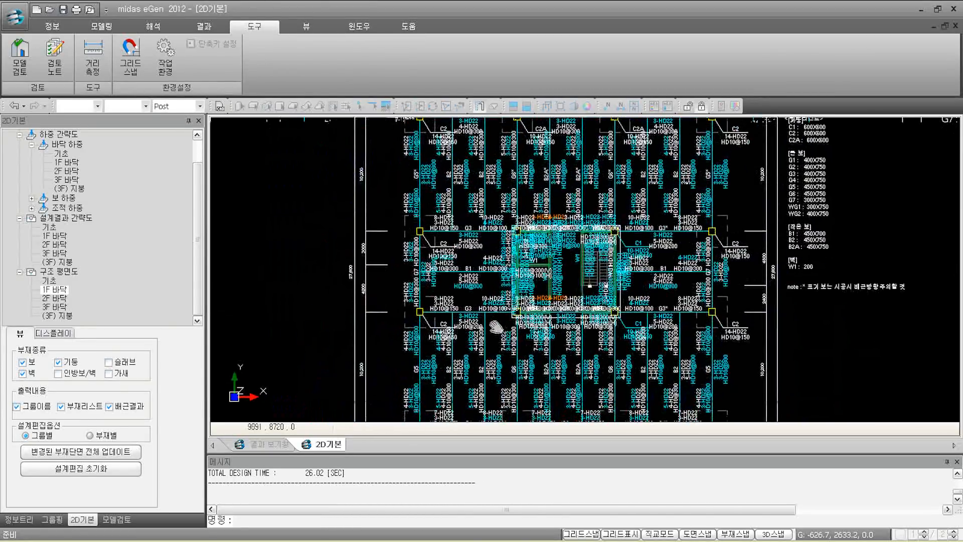
Step: Reduce the 1F plan's result text size from 40 to 30
left_click(54, 333)
left_click(94, 393)
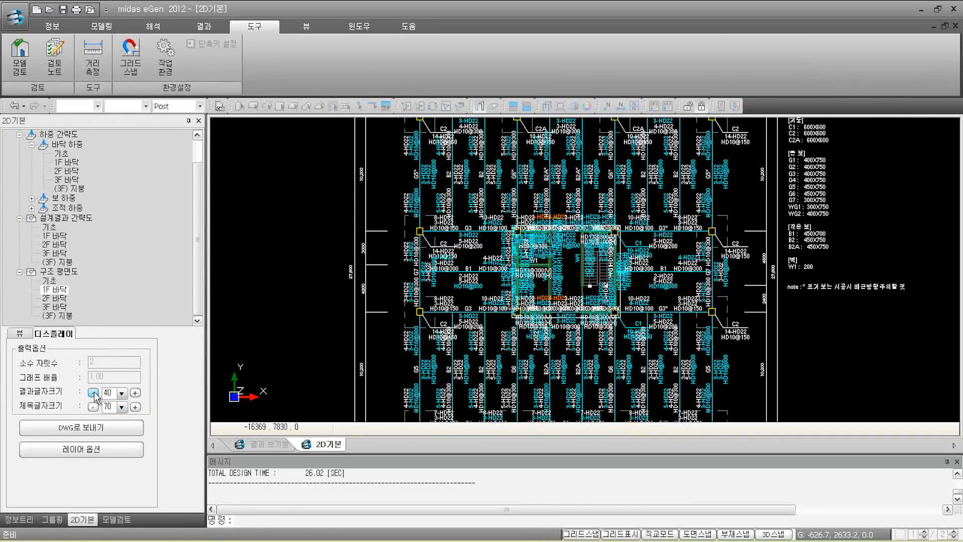
left_click(93, 393)
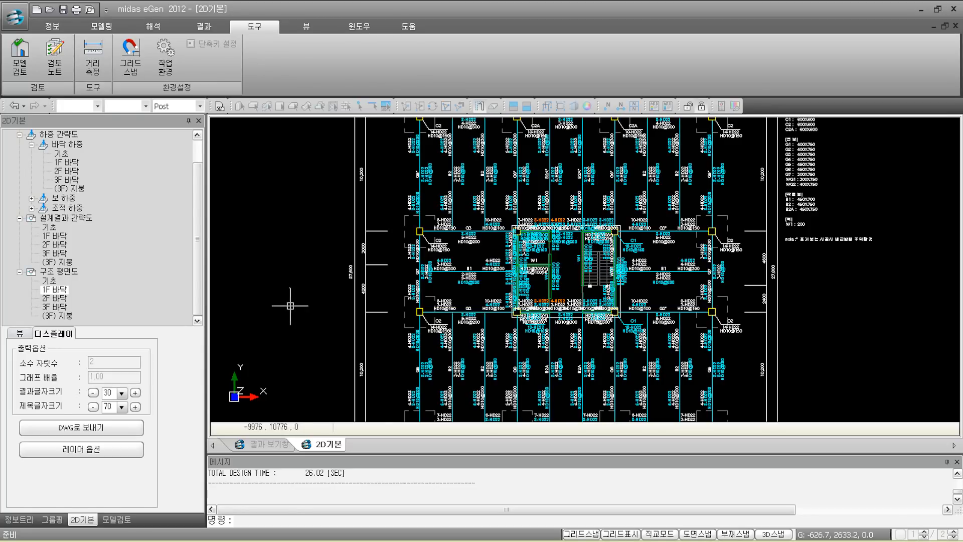
Step: Switch back to the 3D model window and open the floor-by-floor view
left_click(689, 106)
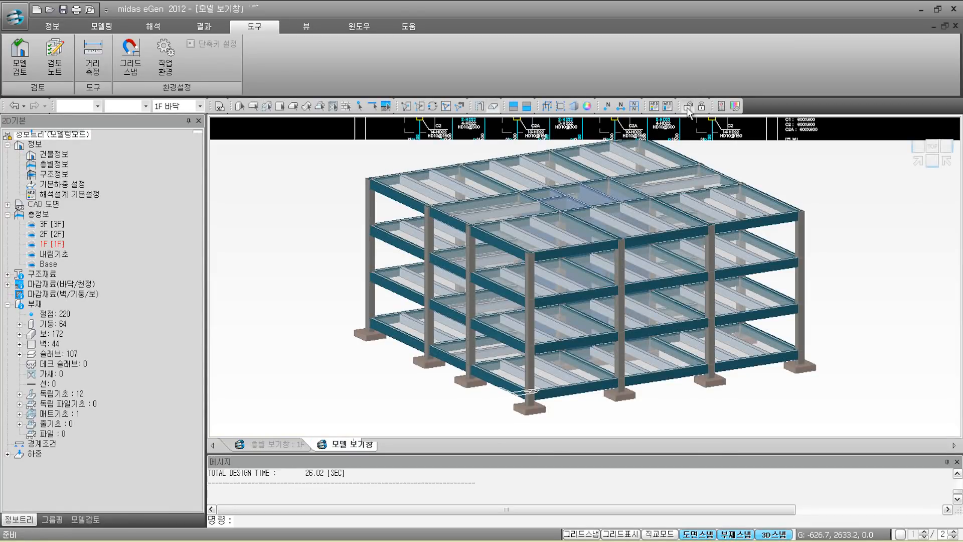
left_click(278, 444)
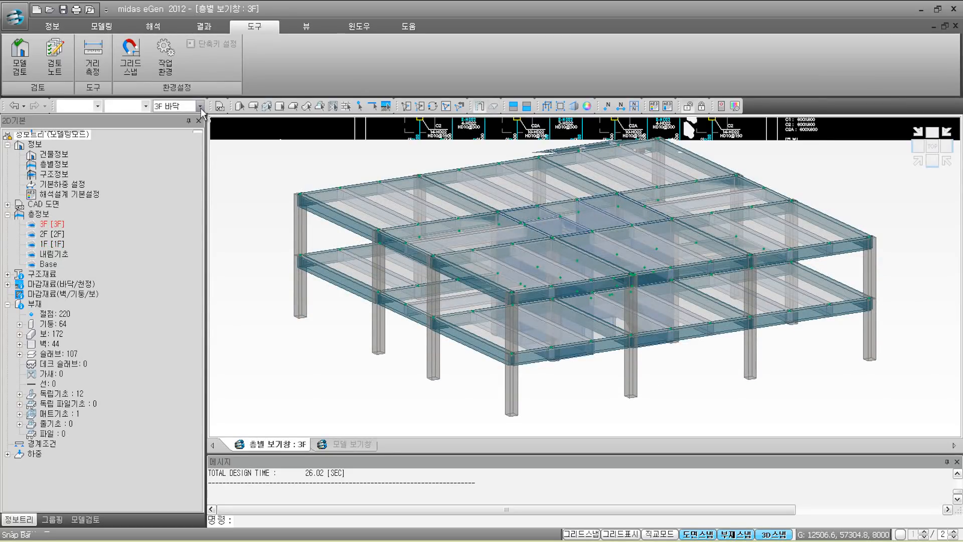
Step: Isolate 3F and delete the beam and adjacent slab beside the core, accepting loss of results
left_click(513, 106)
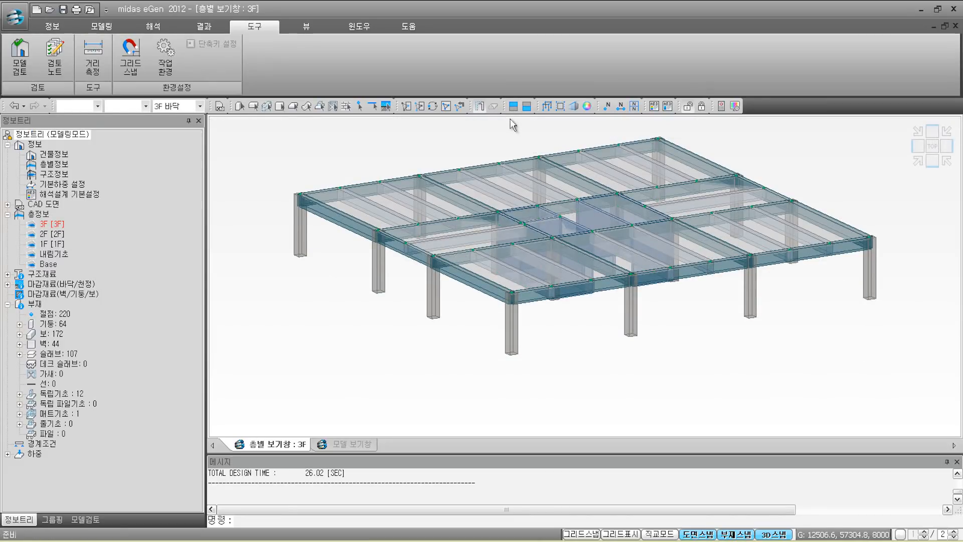
scroll(527, 211, "up", 5)
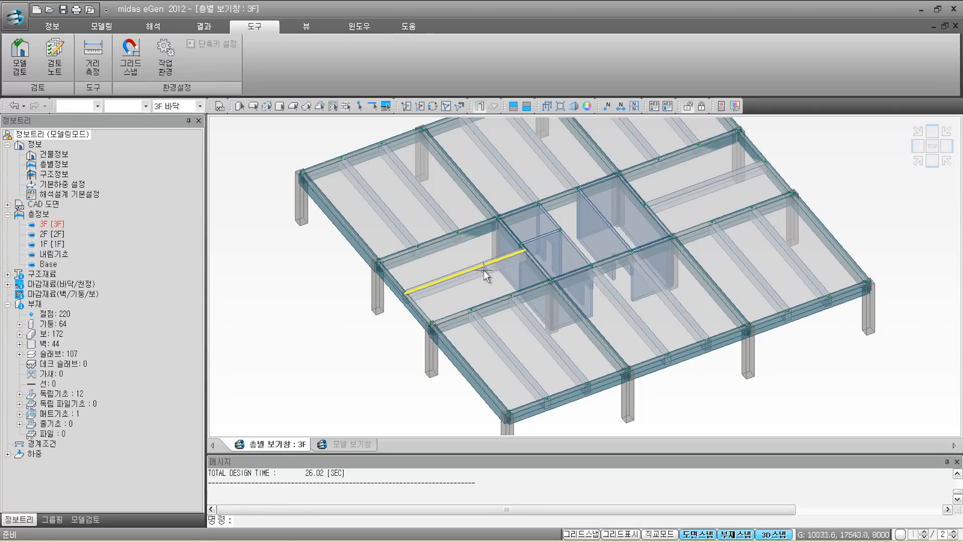
left_click(465, 270)
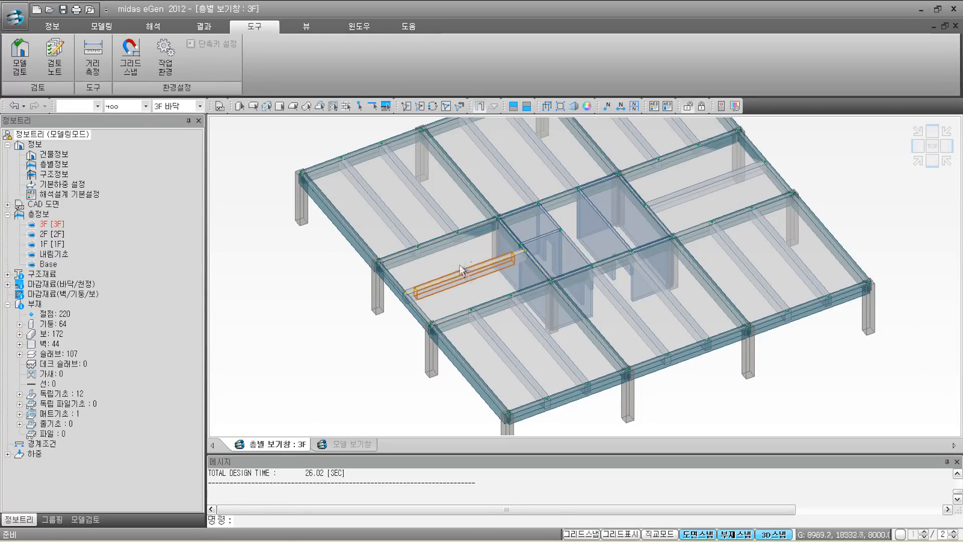
left_click(458, 257)
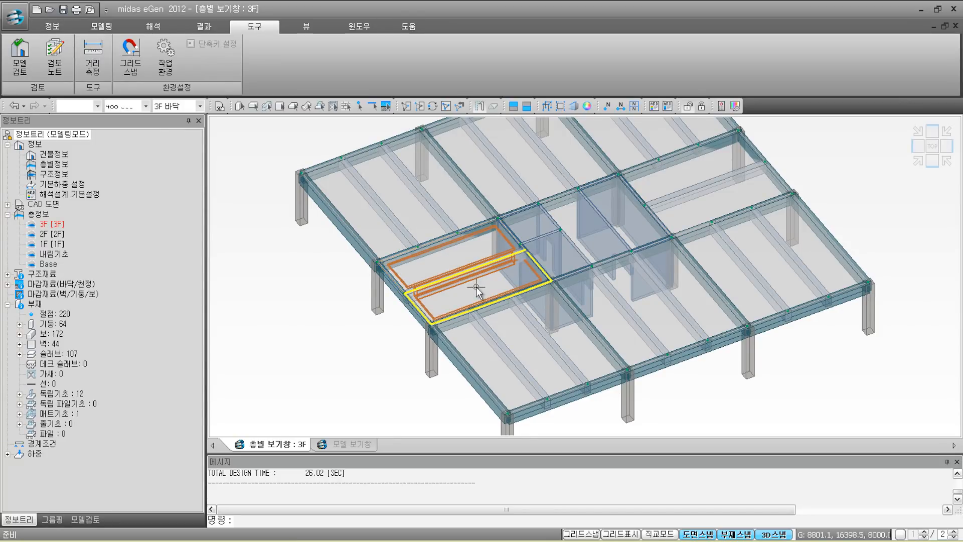
key("Delete")
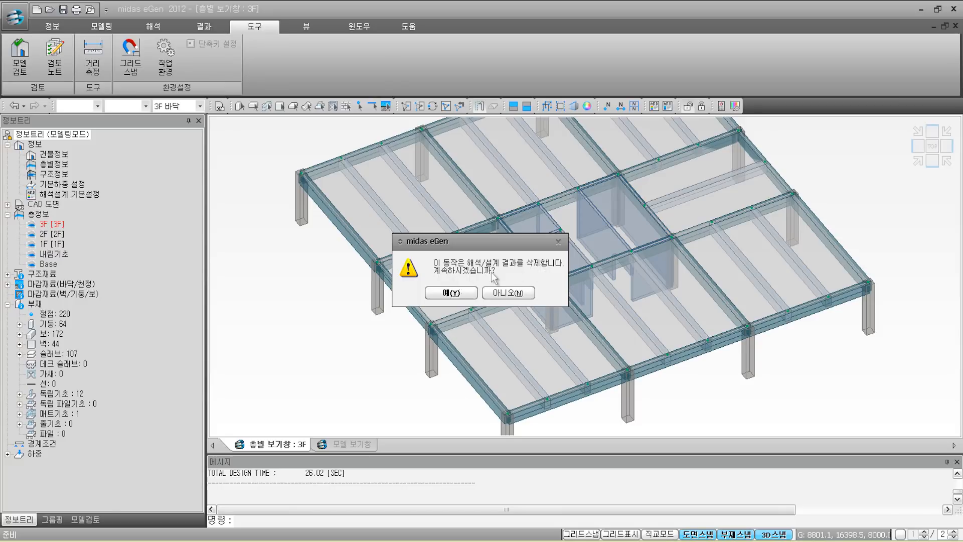
left_click(457, 293)
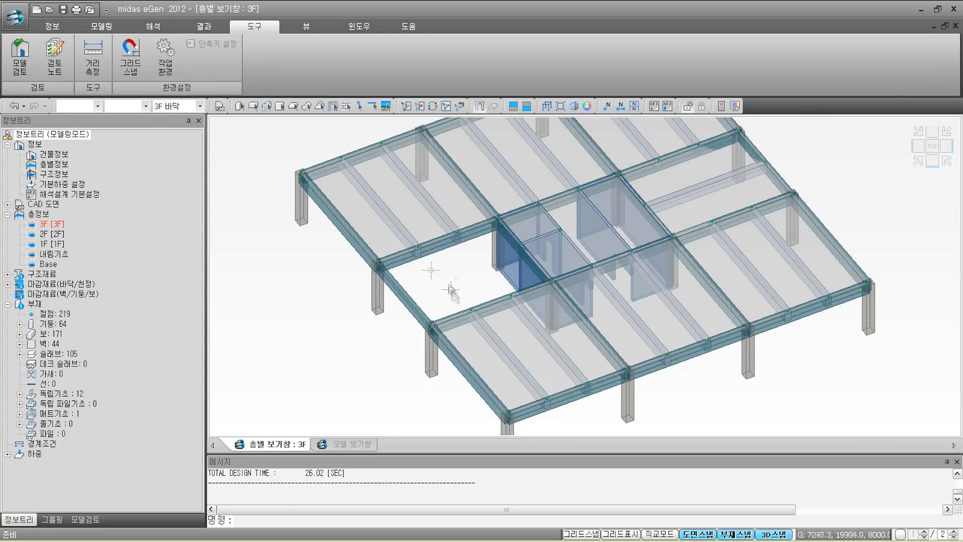
mouse_move(416, 246)
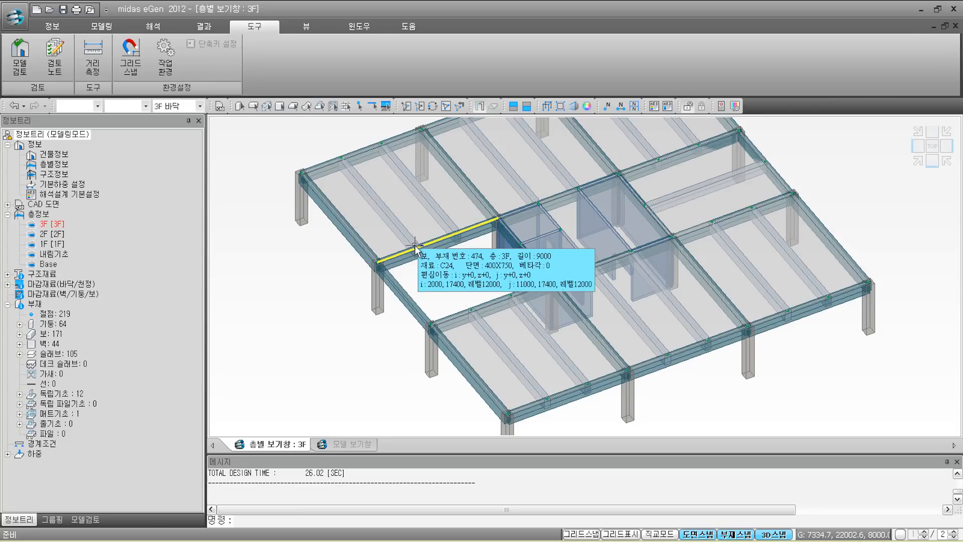
Step: Extend two 3F beams across the opening to the girder below it
left_click(101, 26)
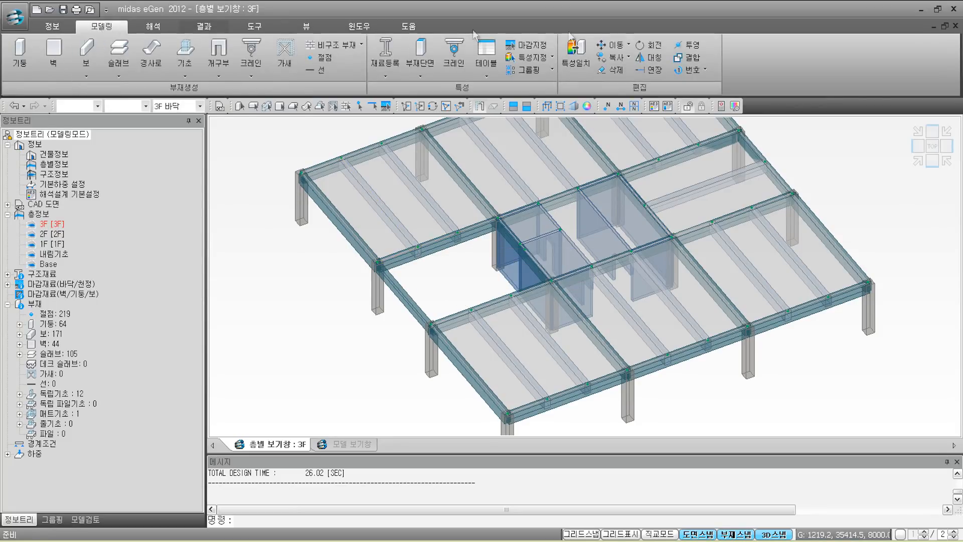
left_click(651, 72)
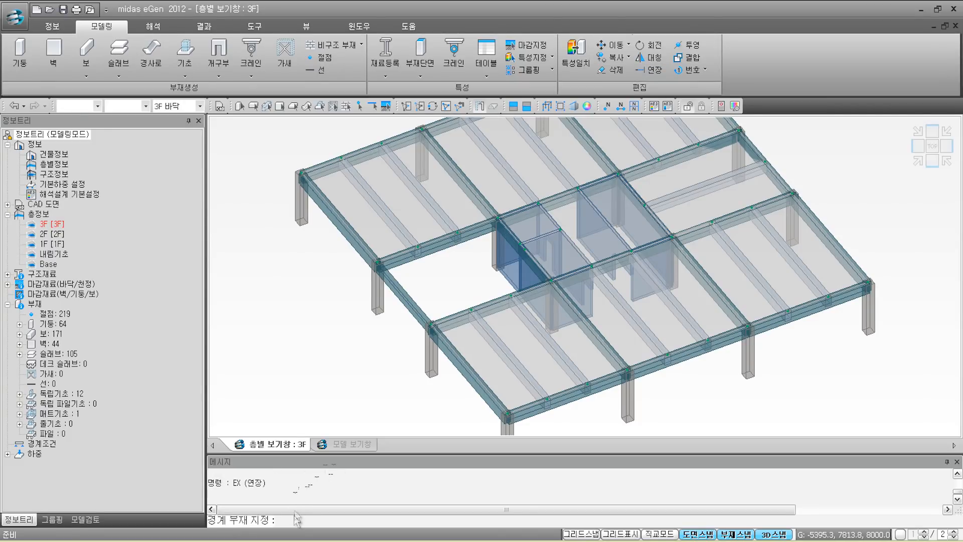
left_click(454, 316)
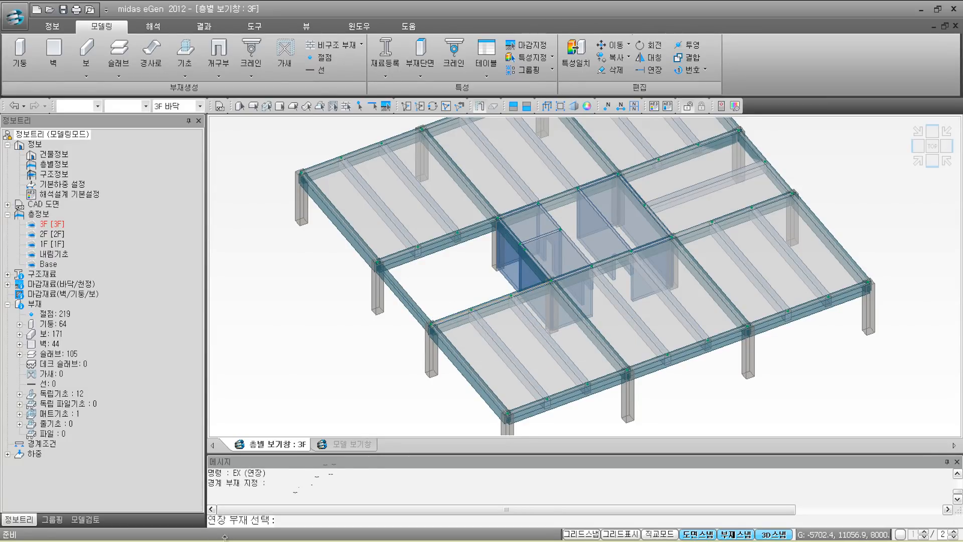
left_click(385, 210)
left_click(422, 197)
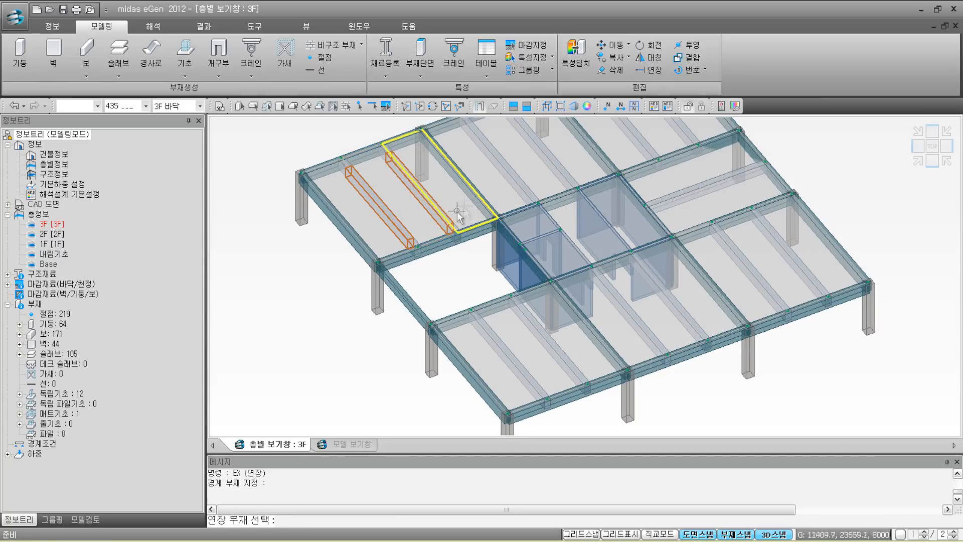
key("Return")
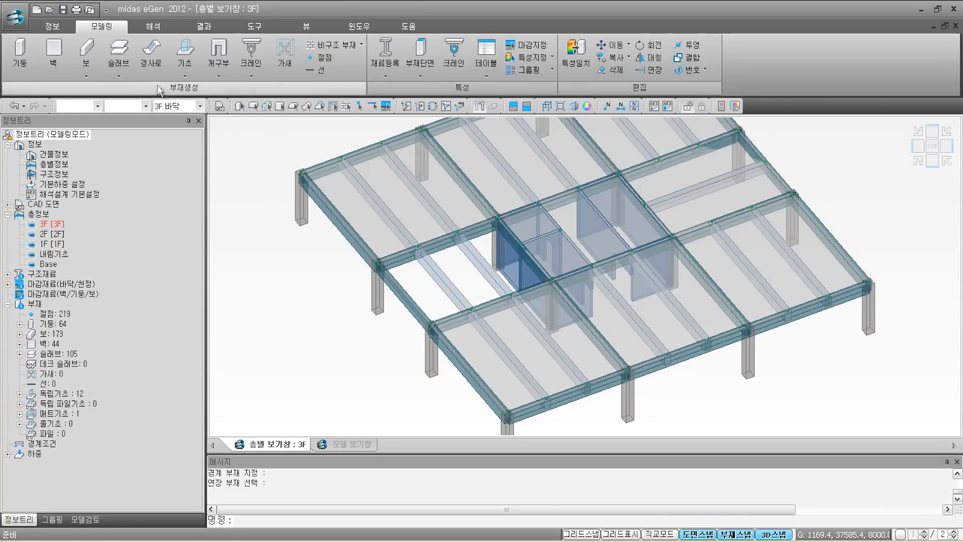
Step: Draw a rectangular 150-thick slab over the opening and show the full 3D building model
left_click(125, 76)
left_click(135, 84)
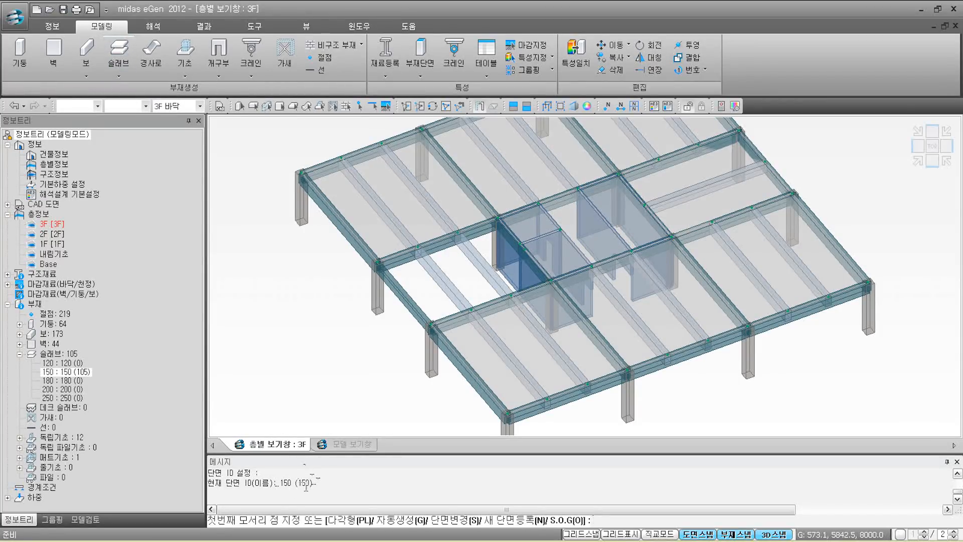
left_click(377, 261)
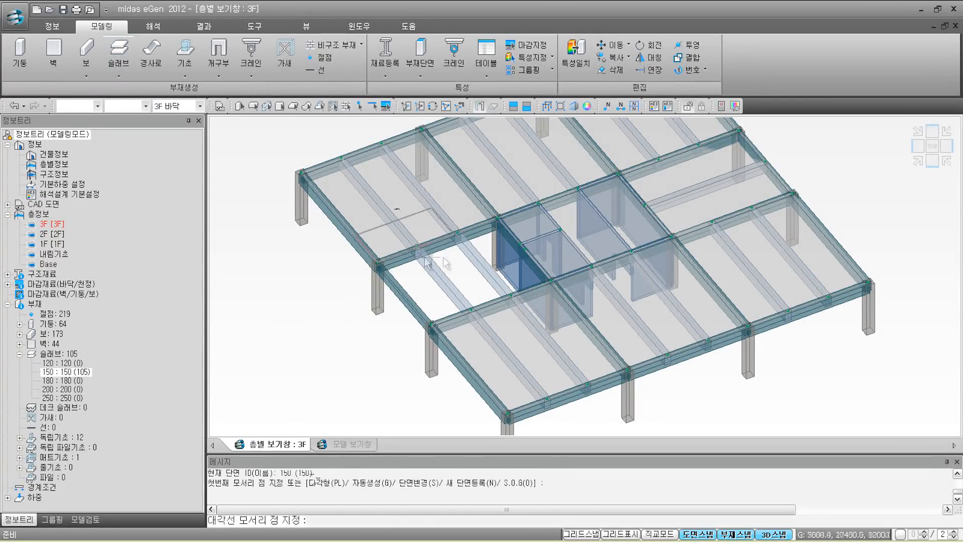
left_click(552, 283)
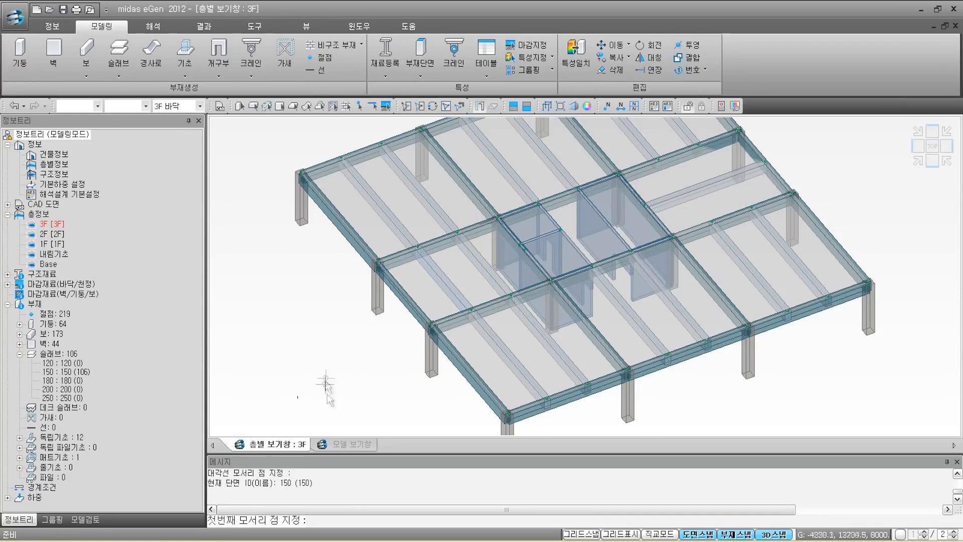
left_click(351, 444)
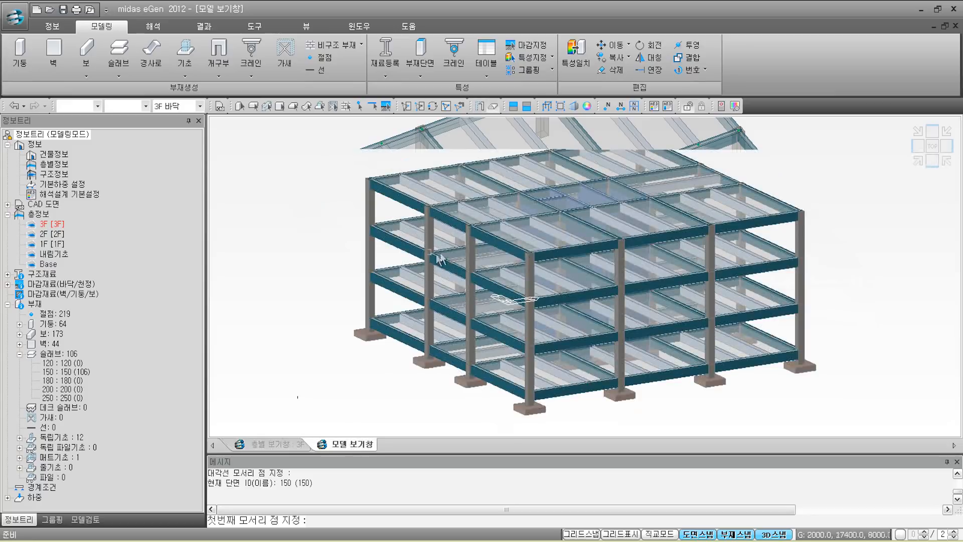
Step: Rerun analysis and design on the re-framed model (18.22 sec) and list the 2D result drawings
middle_click_drag(516, 243, 517, 309, "ctrl")
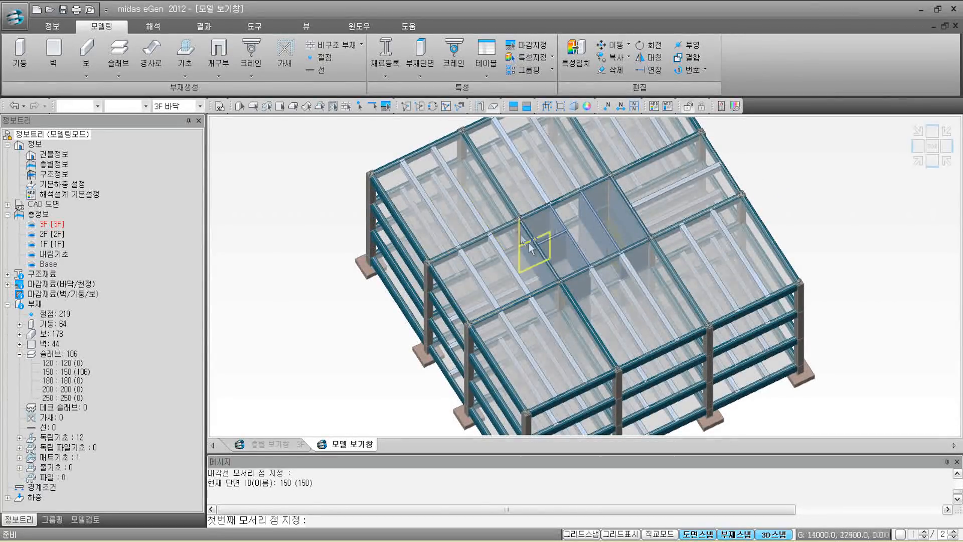
mouse_move(523, 308)
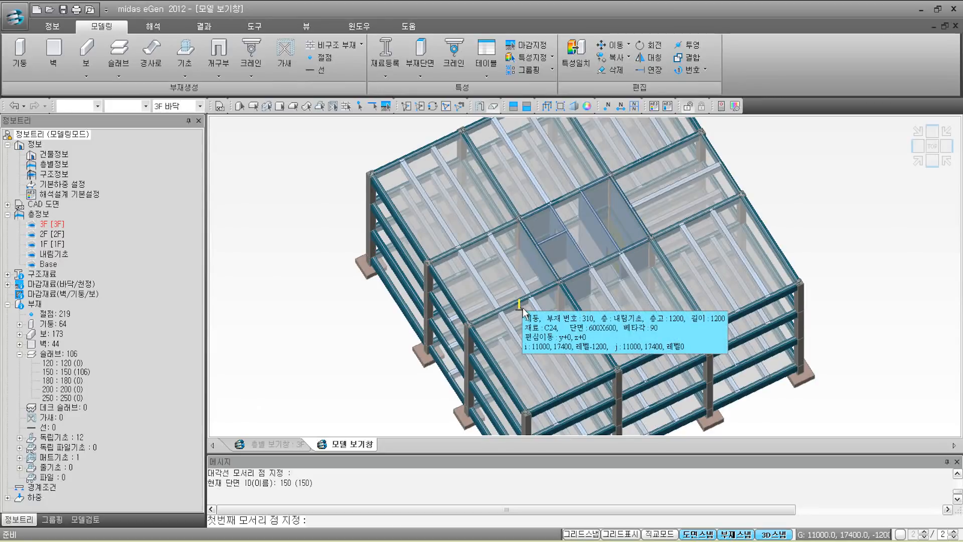
left_click(160, 27)
left_click(579, 58)
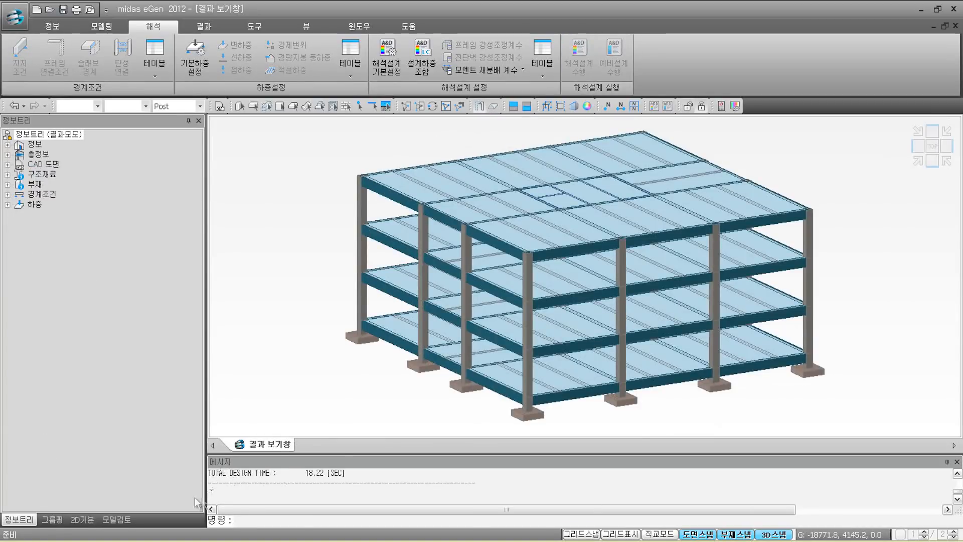
left_click(92, 522)
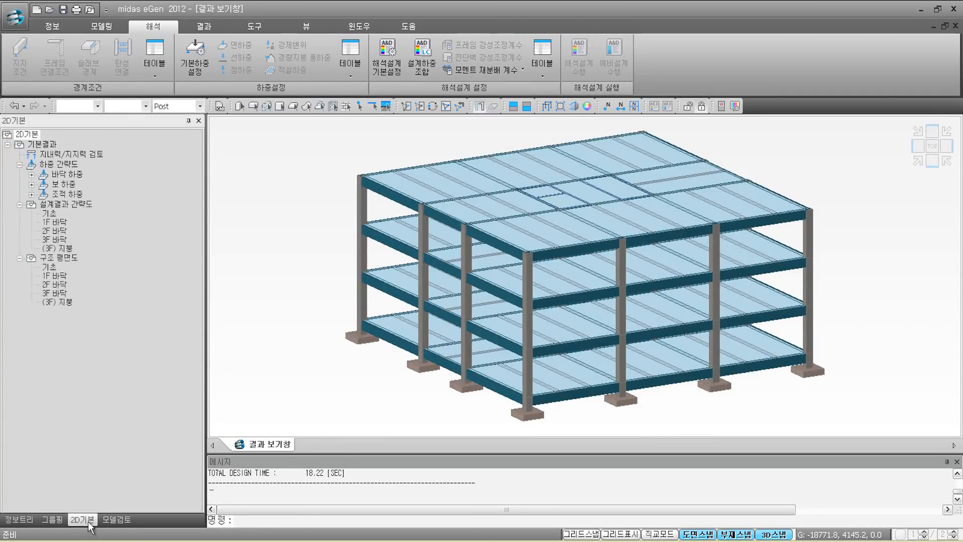
Step: Open the 3F roof design-result plan and select the failing G3 beam 474
double_click(59, 249)
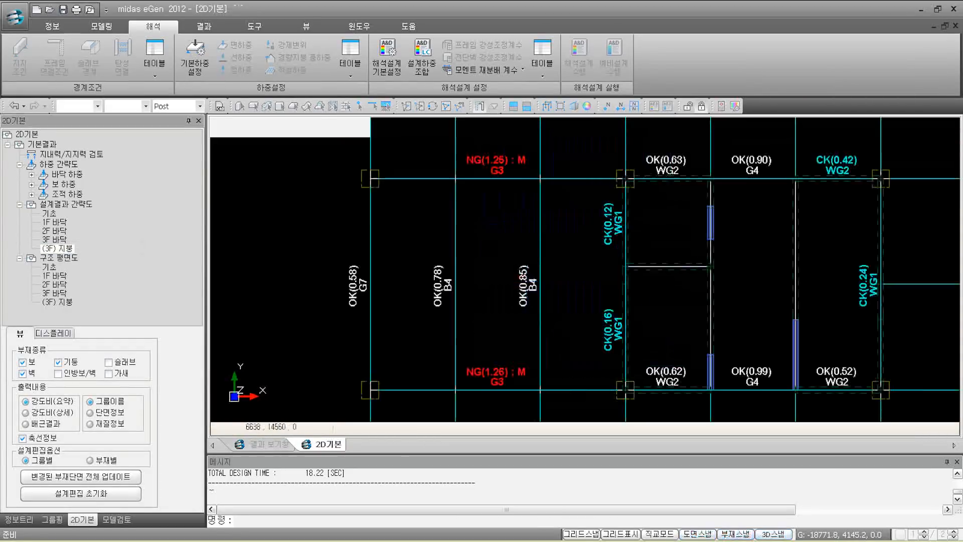
middle_click_drag(507, 260, 510, 256)
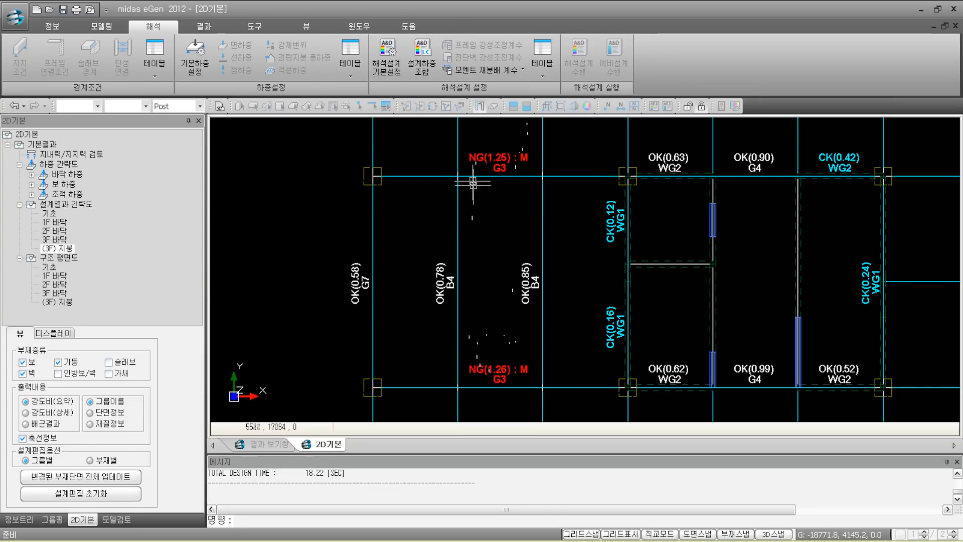
mouse_move(443, 175)
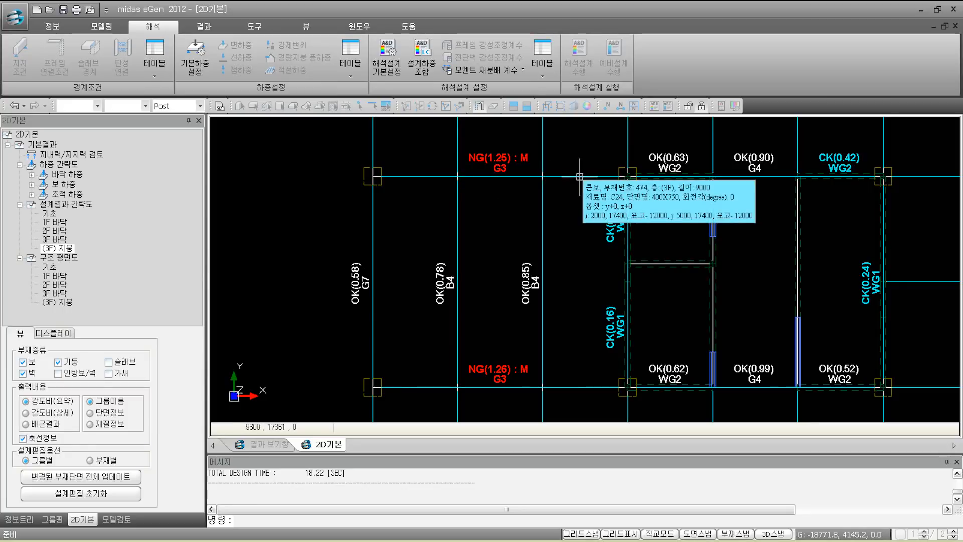
left_click(569, 176)
Step: Resize the G3 beam group to a 600x750 section from the design guide's suggested sizes
double_click(569, 177)
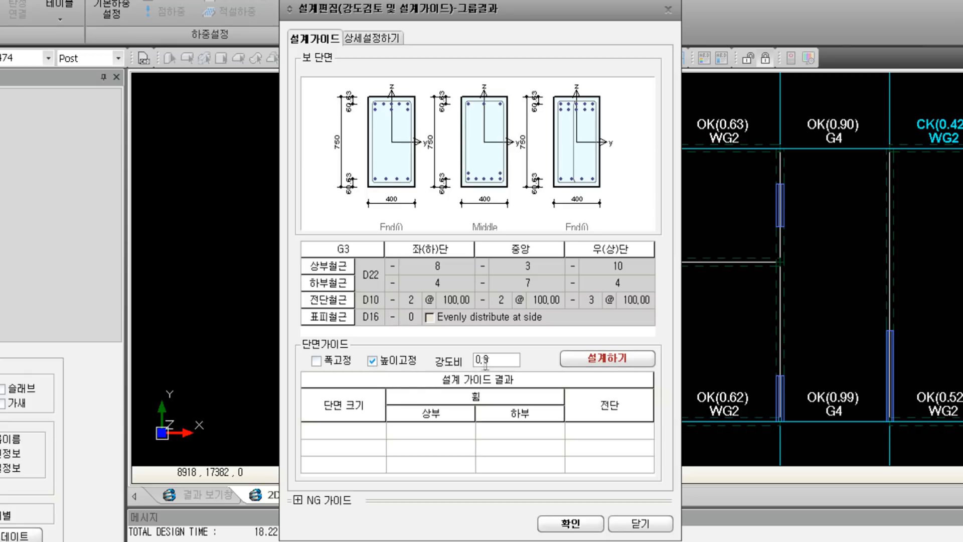
left_click(594, 367)
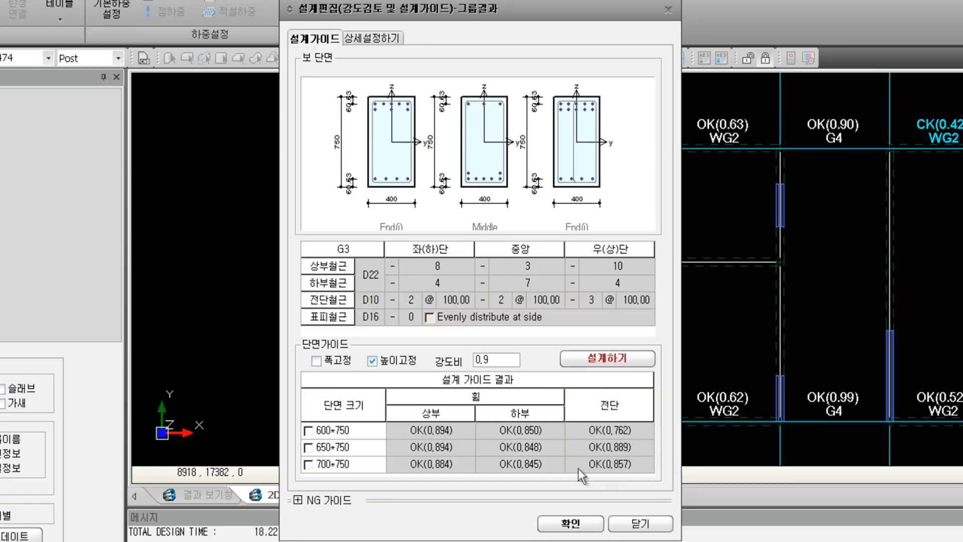
left_click(308, 430)
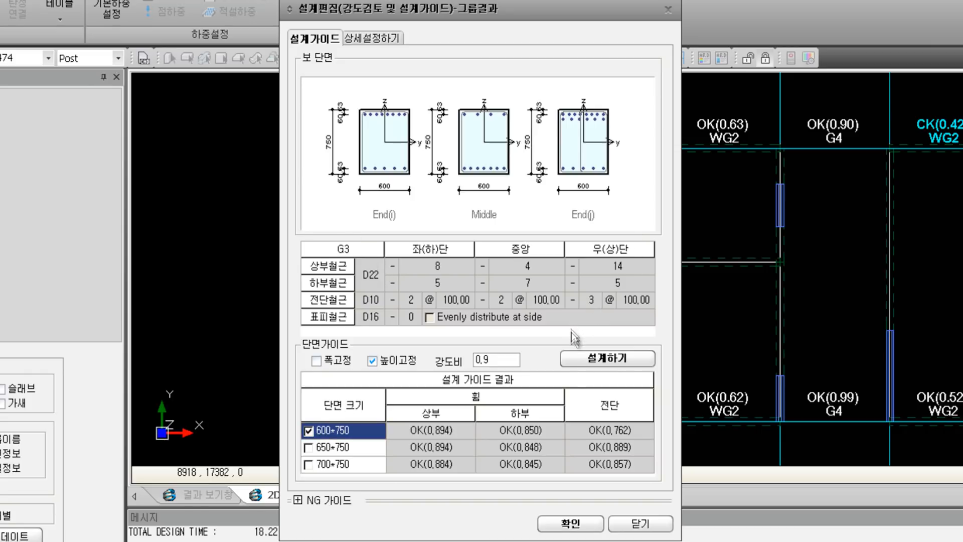
left_click(571, 523)
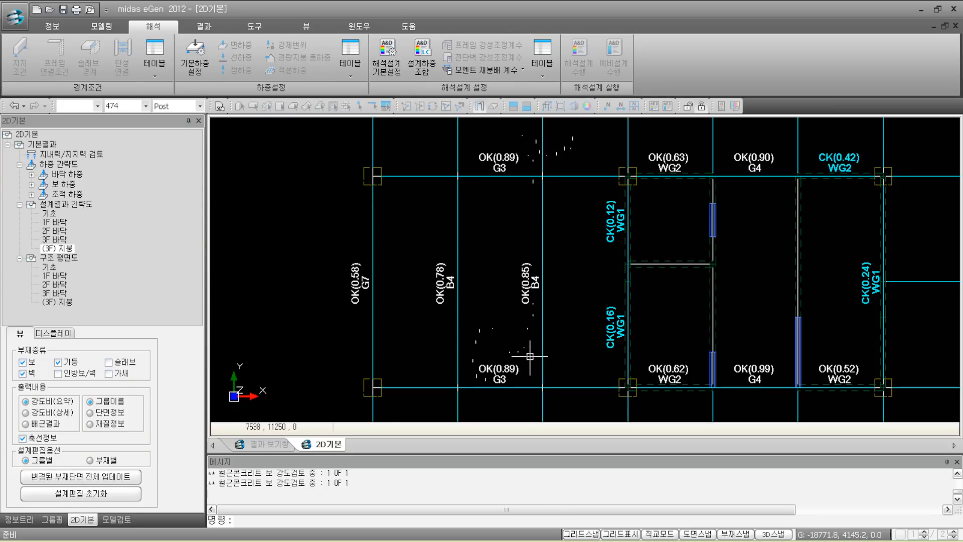
Step: Label 3F roof members by section size, showing 600x750 on both G3 beams
left_click(90, 412)
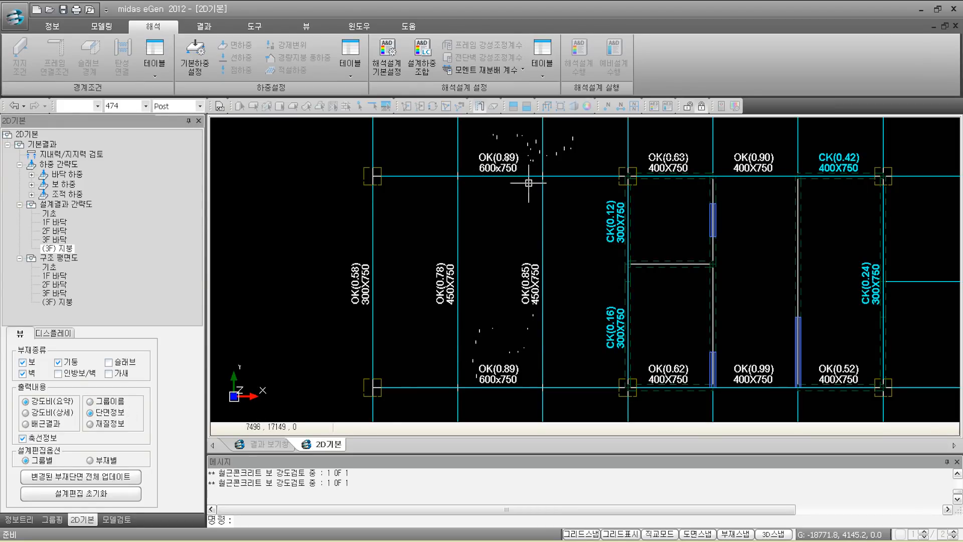
mouse_move(529, 183)
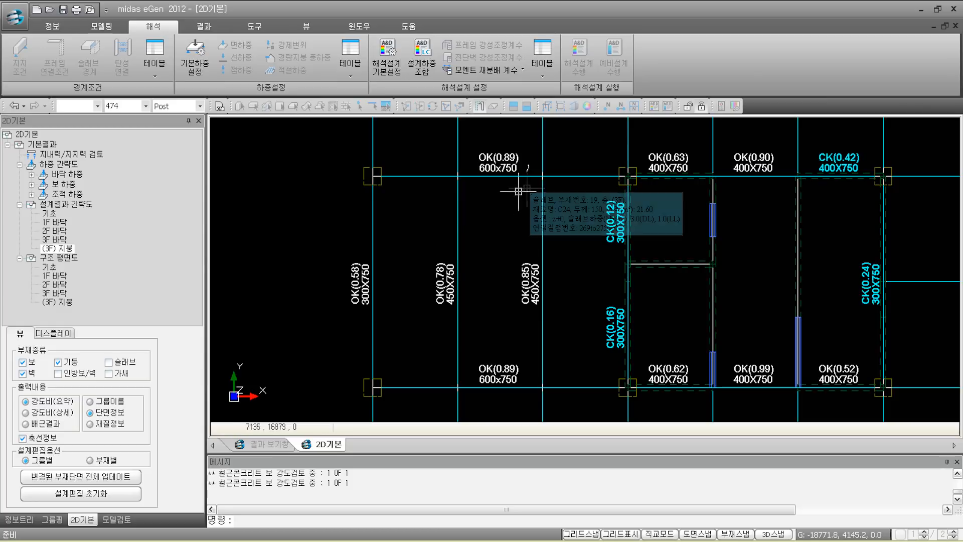
Step: Apply the 600x750 G3 beam sections to the model, discarding old results, and rerun analysis and design
left_click(98, 480)
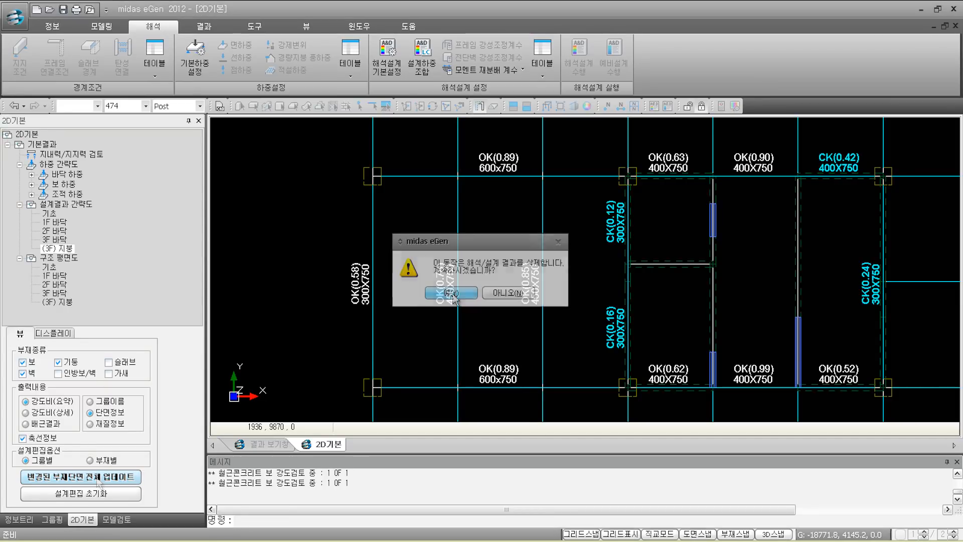
left_click(452, 295)
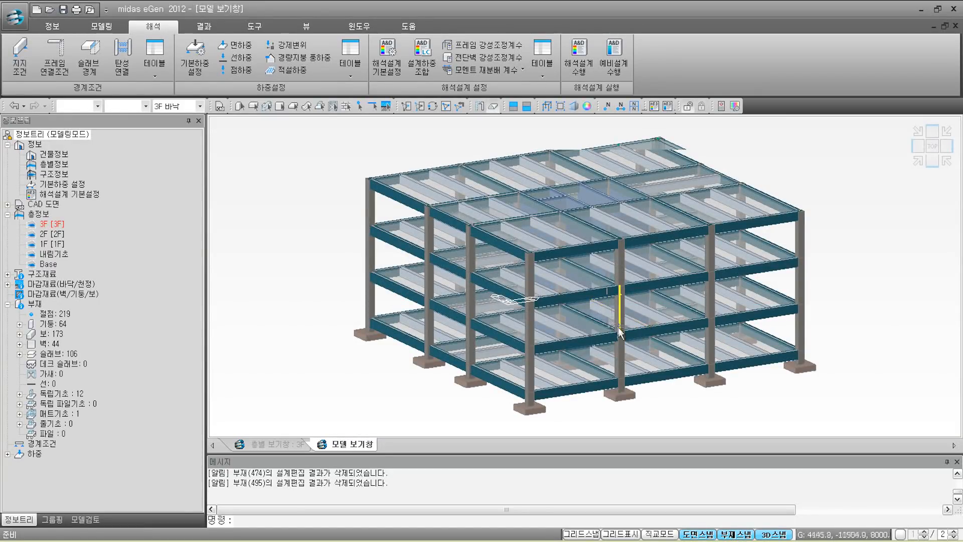
left_click(579, 70)
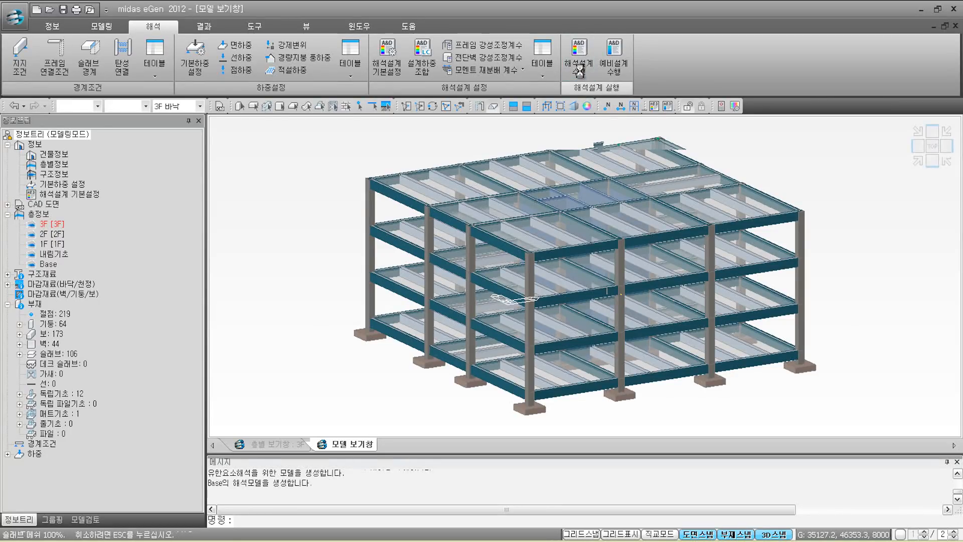
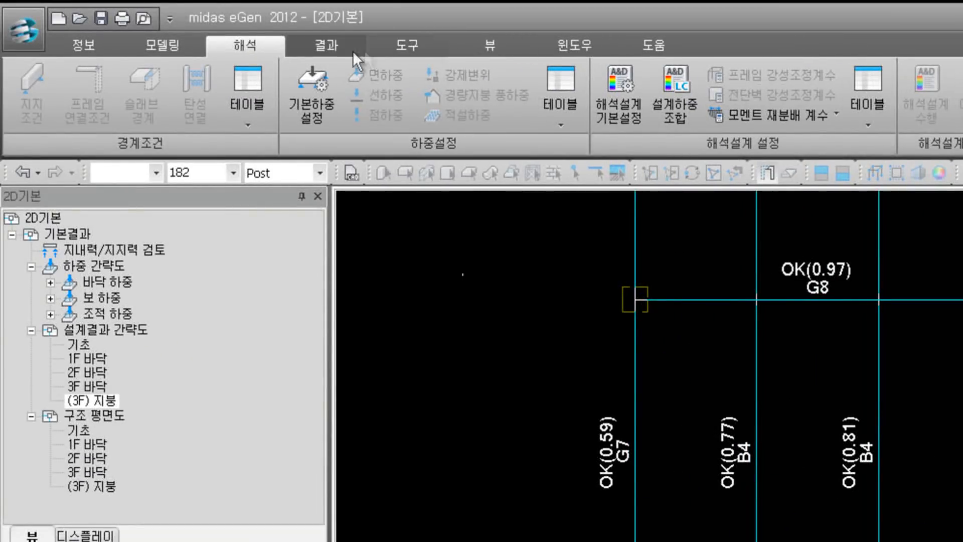
Step: Open the 구조계산서 input form from the 결과 tab's 구조설계 결과 group
left_click(347, 49)
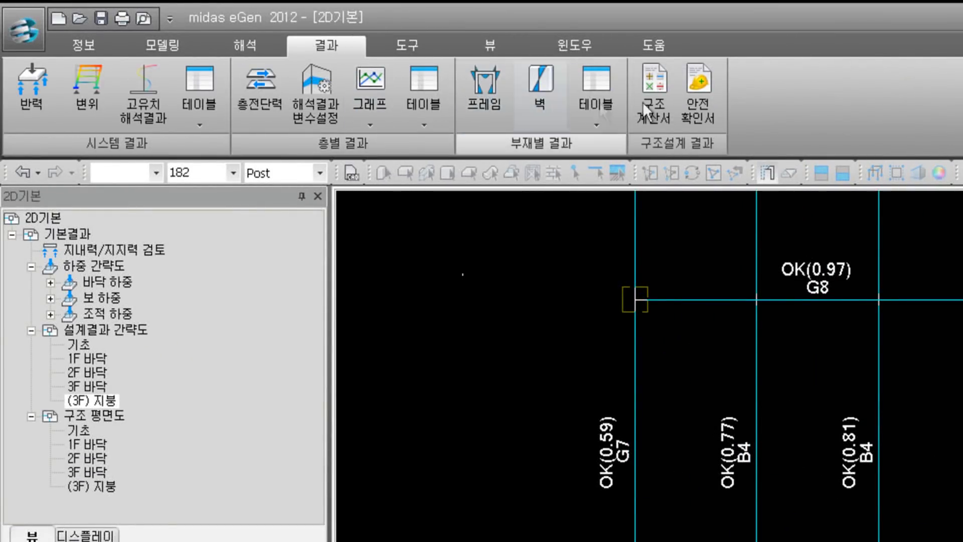
left_click(661, 116)
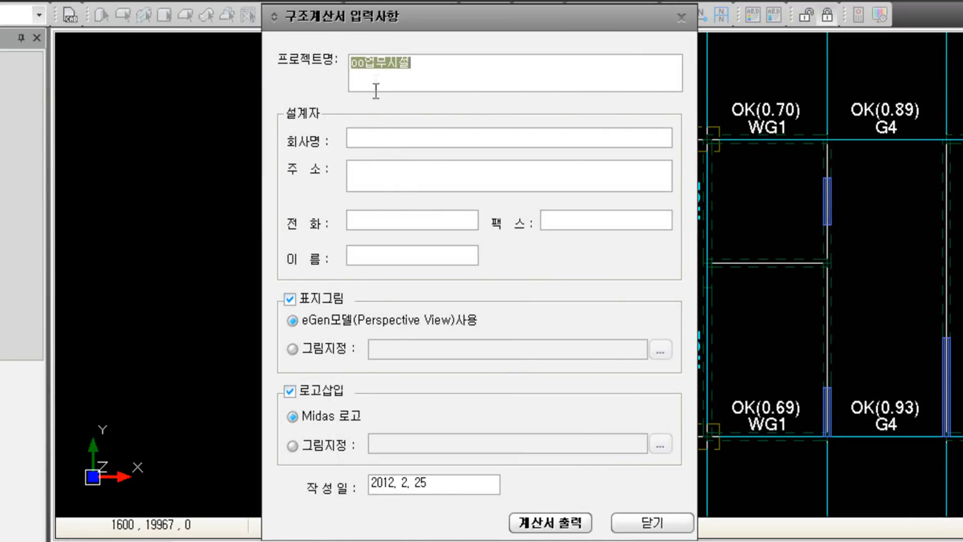
Step: Enter the designer's company name and company address on the report cover form
left_click(376, 139)
type("(주)다")
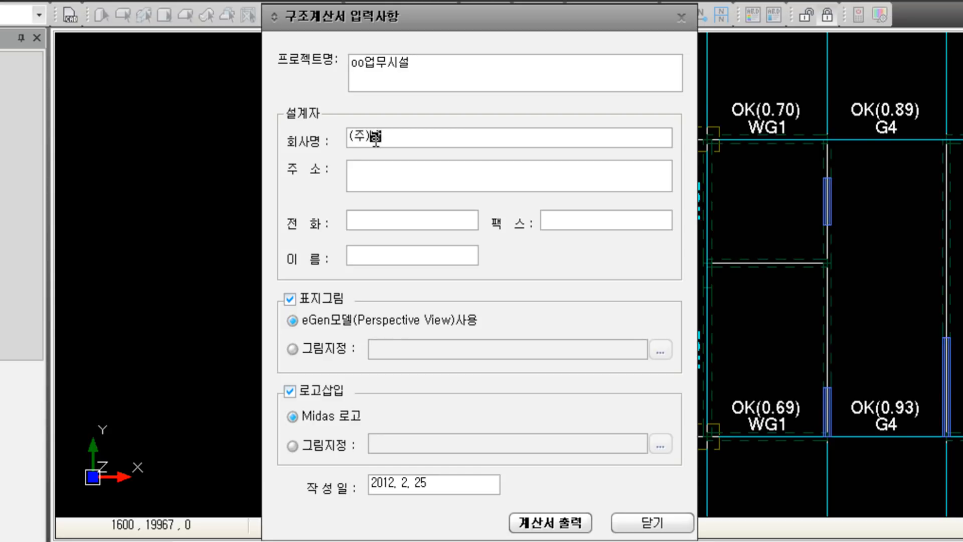
type("이다스아이티")
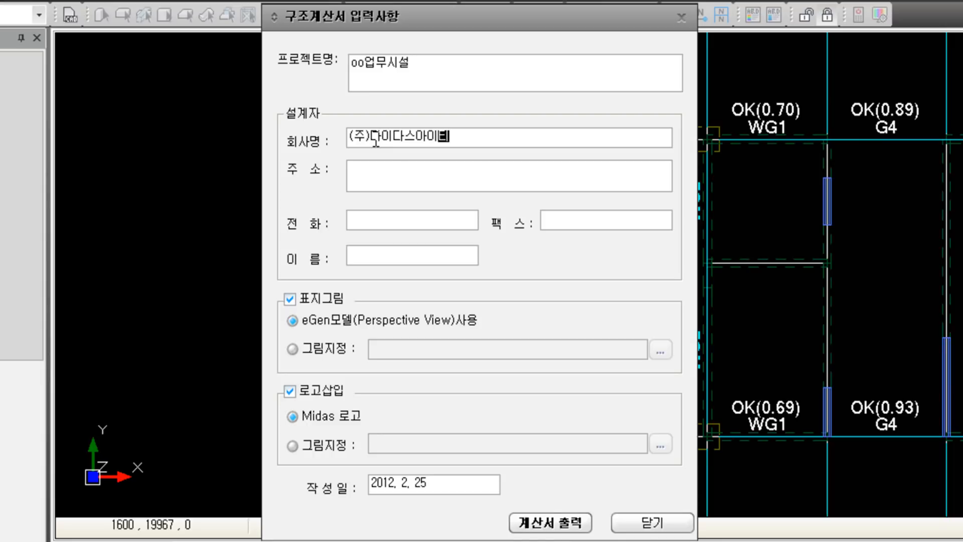
left_click(382, 171)
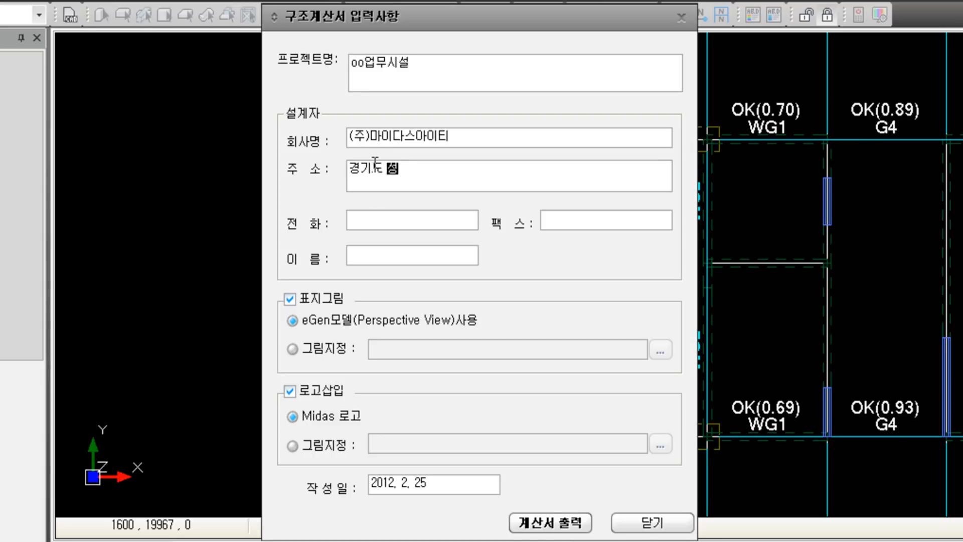
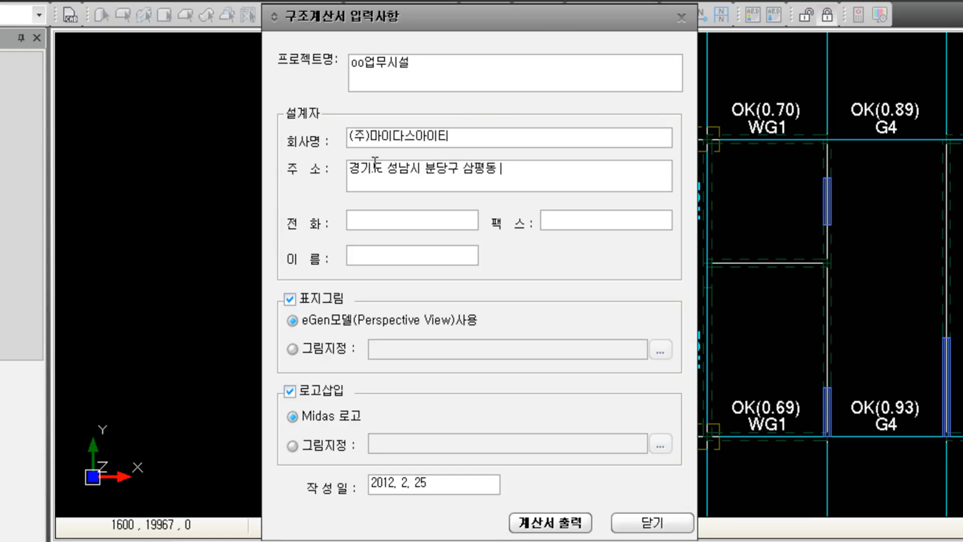
Step: Add the company phone and fax numbers and the designer's name, then generate the report
left_click(390, 215)
type("1577-7618")
left_click(575, 218)
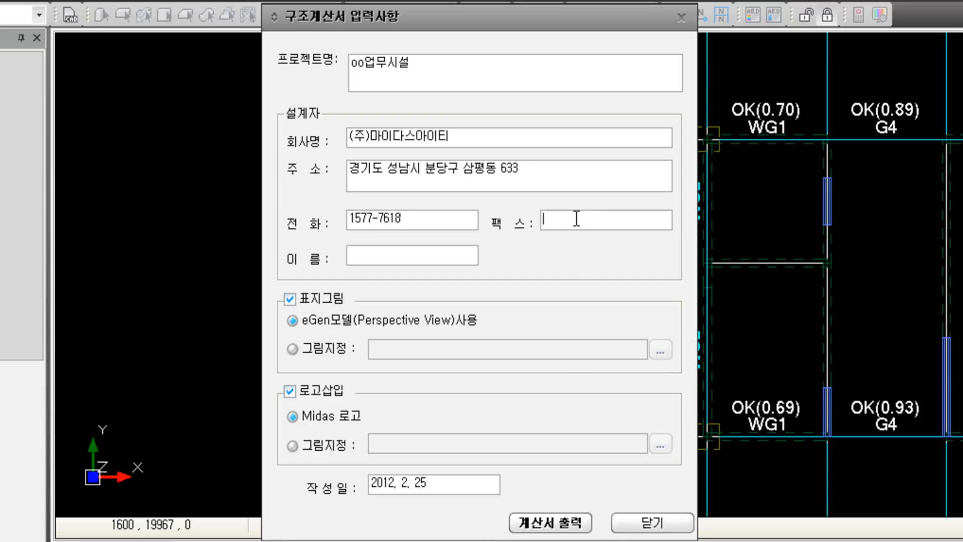
left_click(434, 260)
type("홍길동")
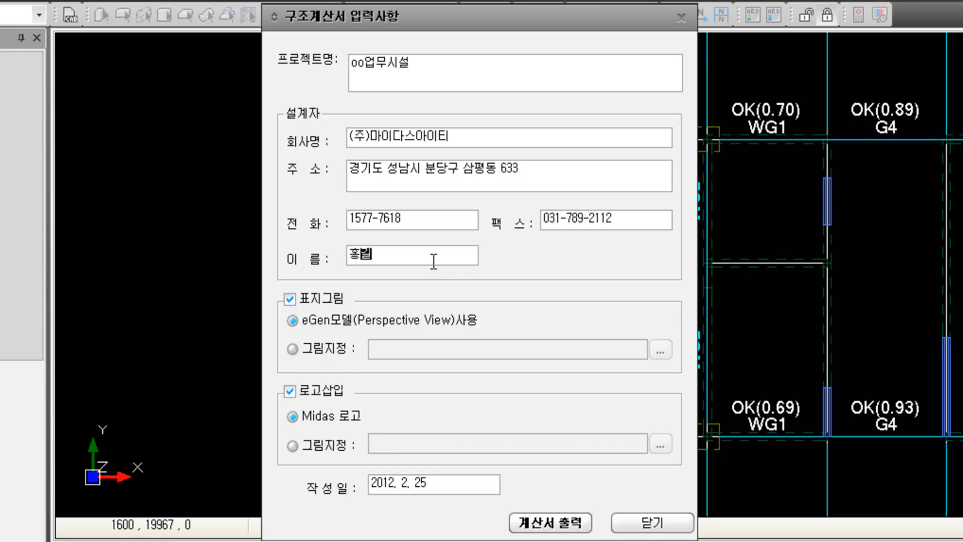
left_click(570, 526)
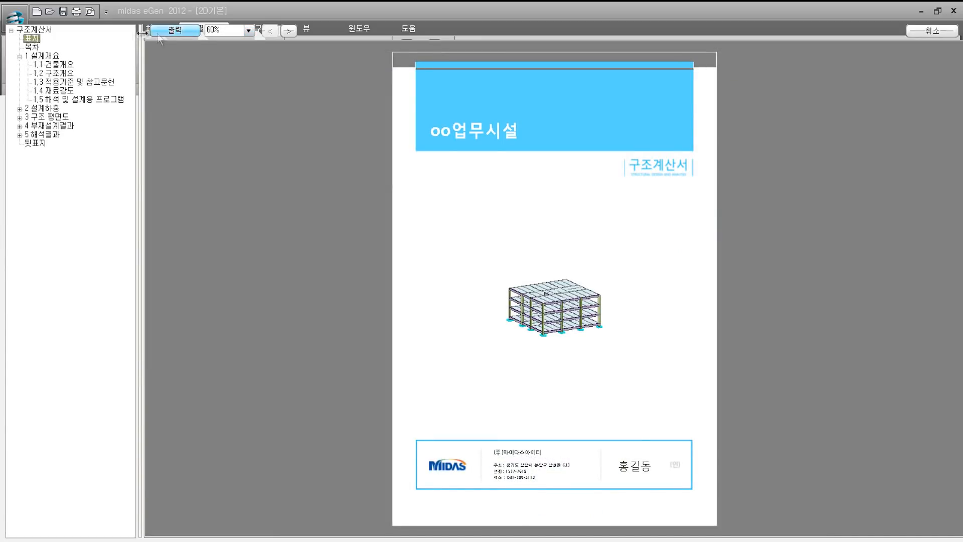
Step: Browse the 목차, sections 1.1–1.5 and the 2.3 지진하중 pages, then close the preview
left_click(33, 47)
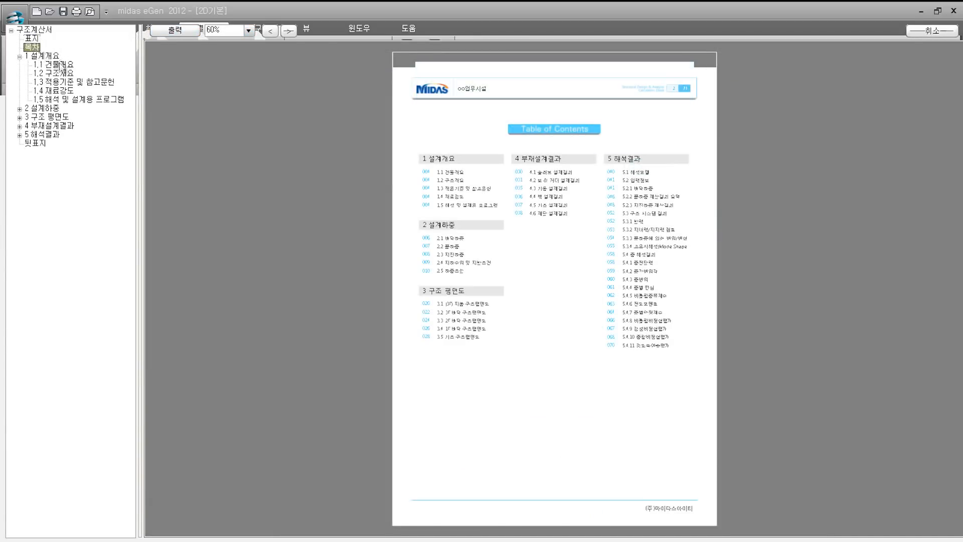
left_click(55, 66)
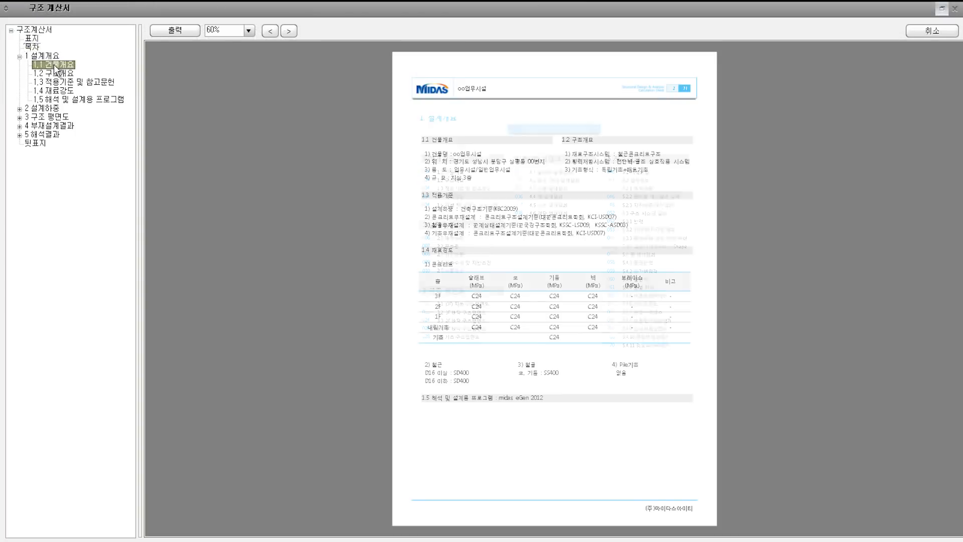
left_click(57, 74)
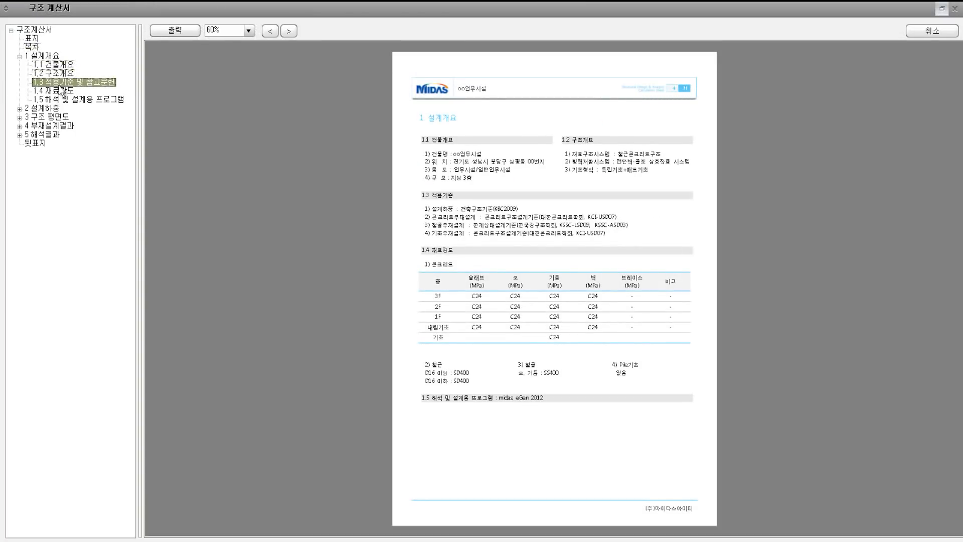
left_click(67, 92)
left_click(69, 100)
left_click(19, 108)
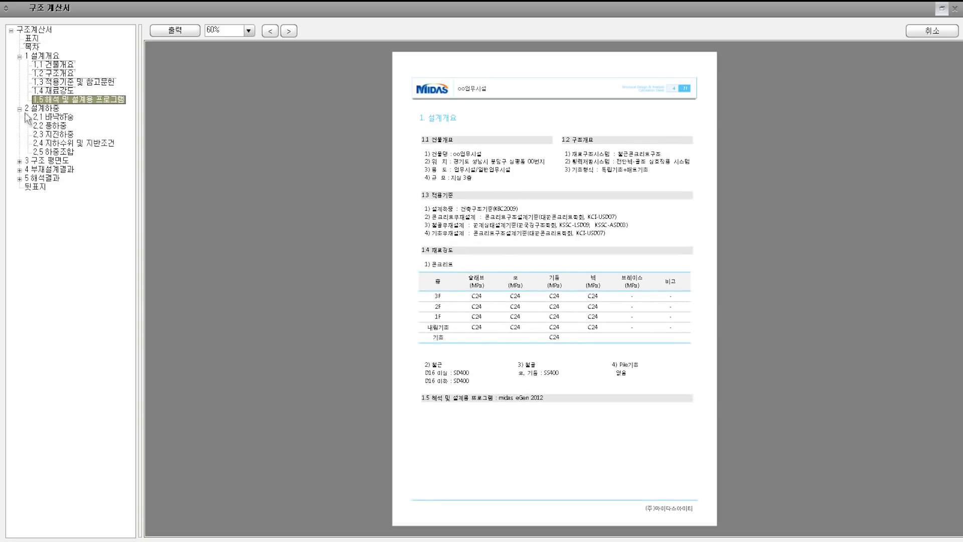
left_click(53, 134)
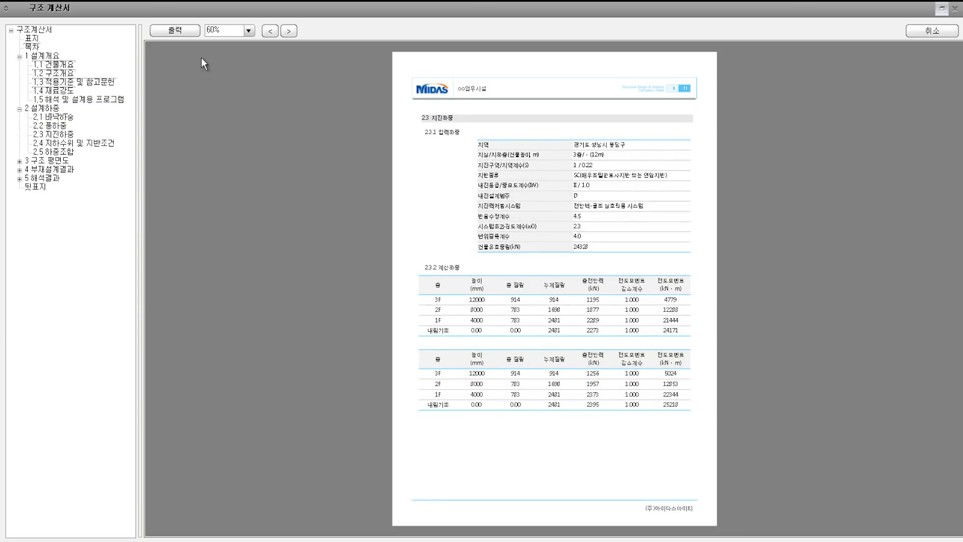
left_click(190, 31)
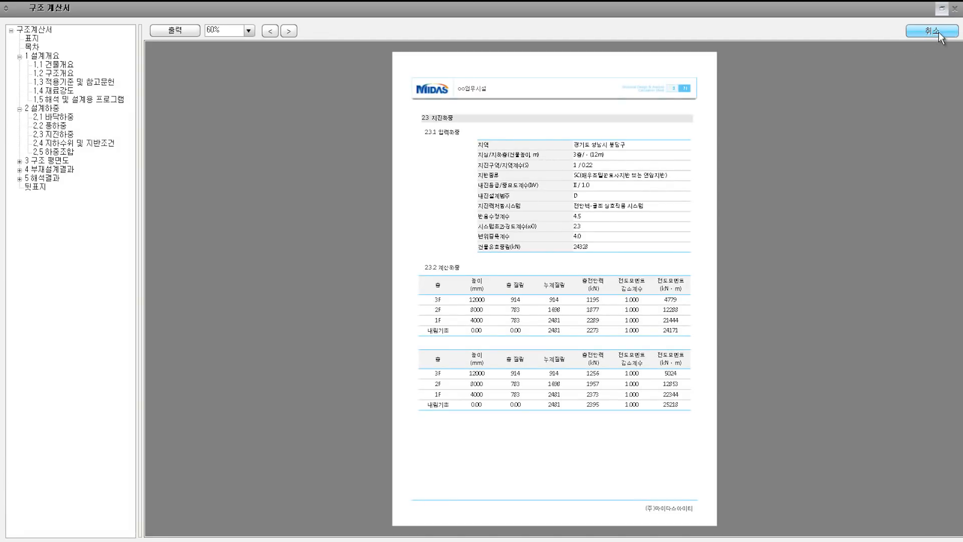
left_click(932, 31)
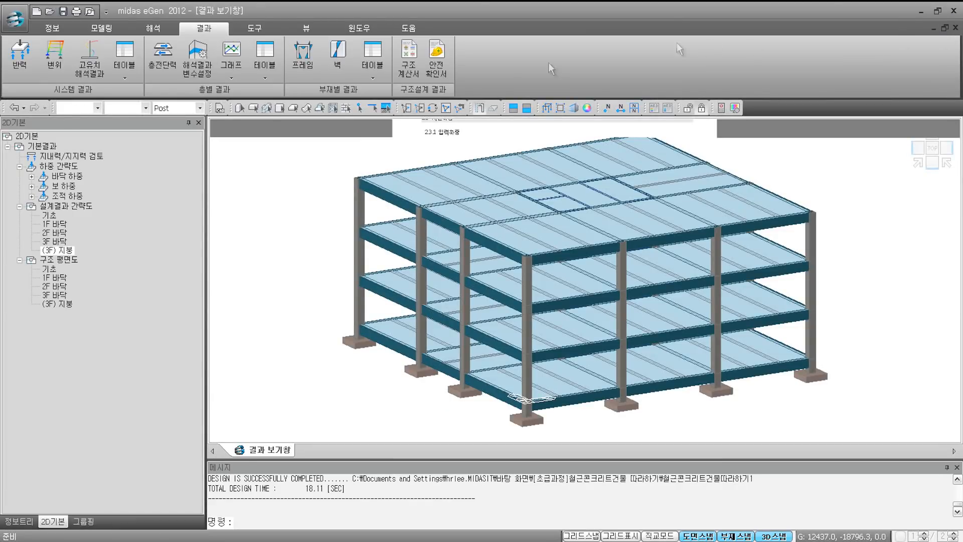
Step: Output the 안전확인서 structural safety confirmation as a Print View preview
left_click(442, 78)
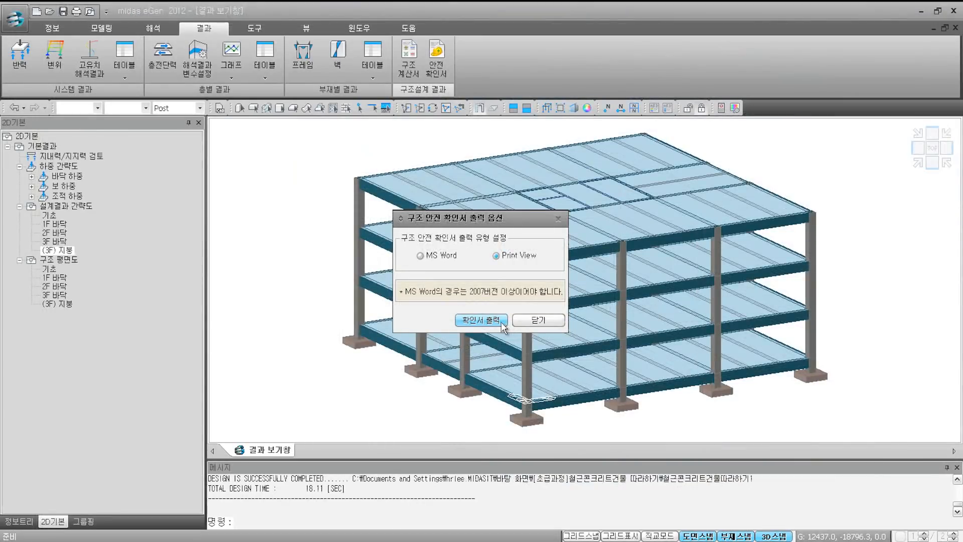
left_click(502, 324)
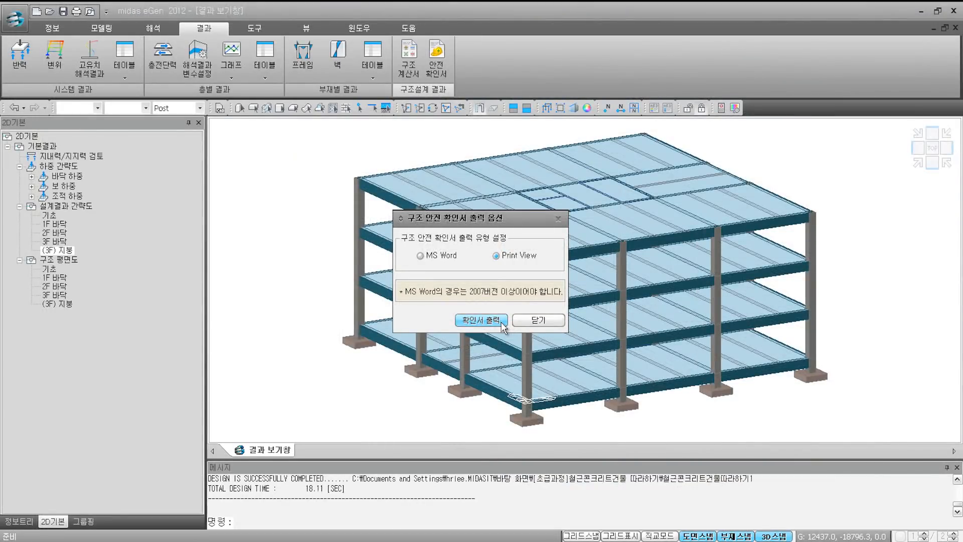